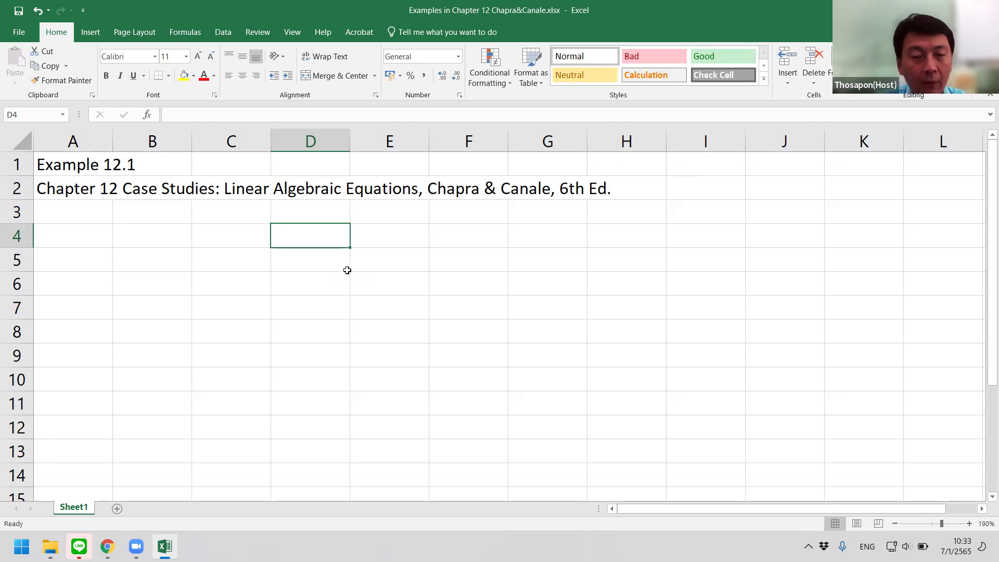
Select cell A4, then open Numerical Methods-Chapra & Canale-6th ed.pdf from the Numerical Methods 2564-2 folder on the desktop
left_click(72, 166)
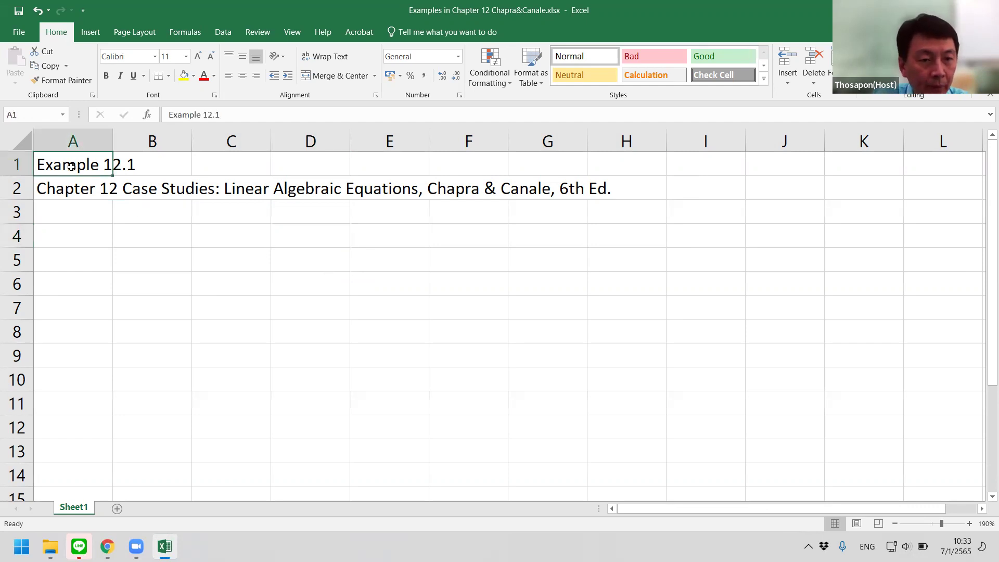
left_click(68, 211)
left_click(92, 241)
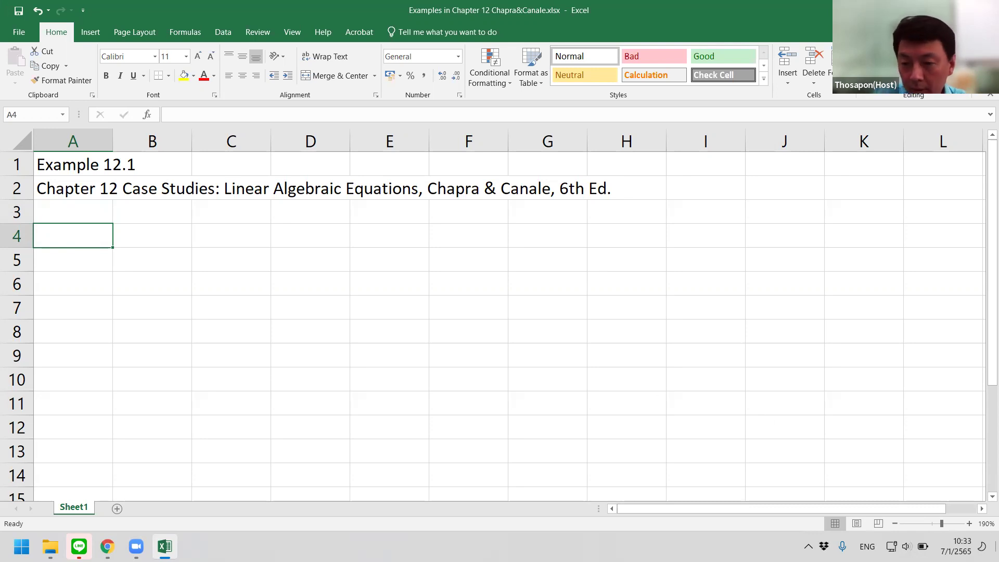
key("super+d")
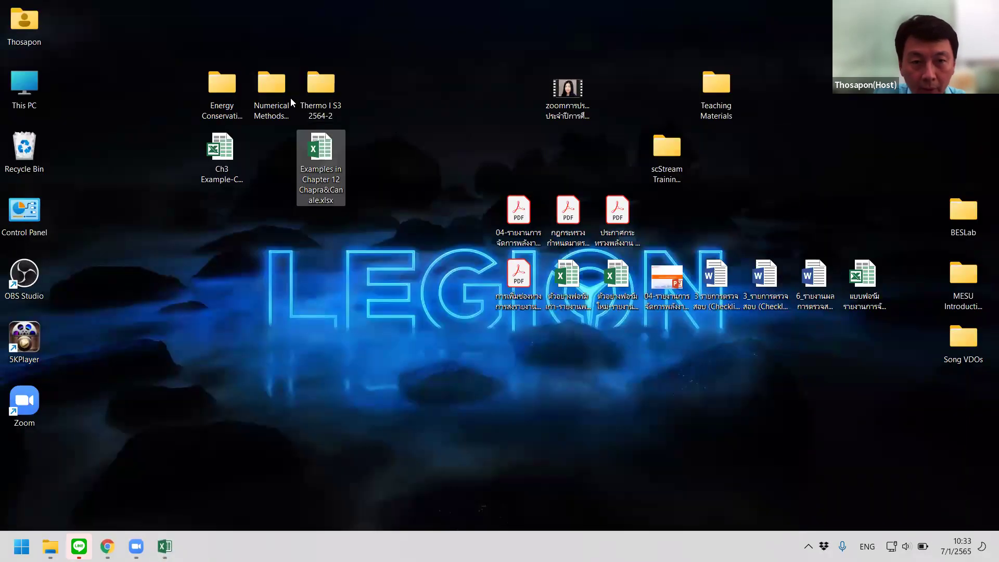
double_click(282, 93)
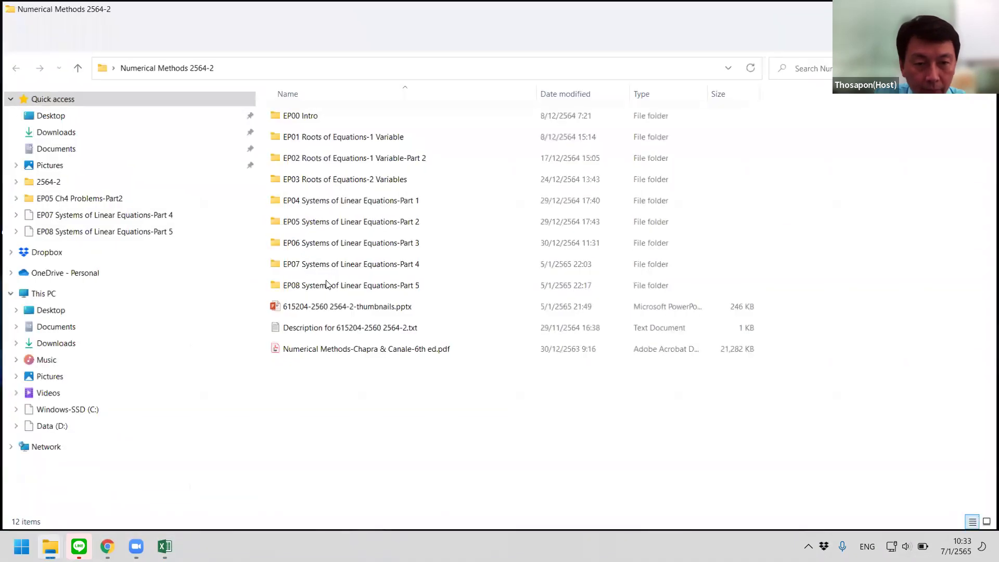
double_click(360, 349)
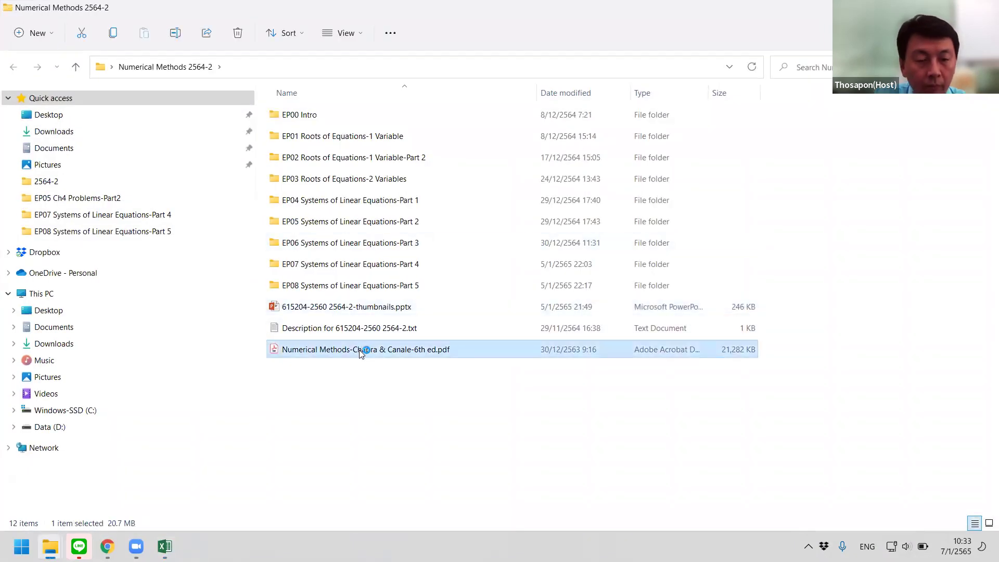
Find Chapter 12 in the book's table of contents and jump to section 12.1, Steady-State Analysis of a System of Reactors
scroll(347, 347, "down", 10)
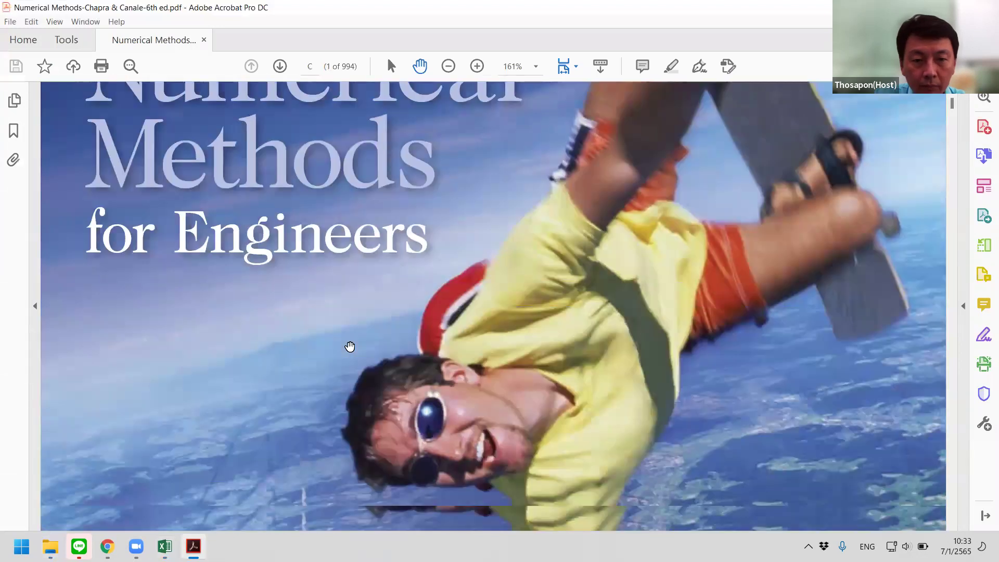
scroll(347, 346, "down", 4)
scroll(347, 346, "down", 3, "ctrl")
scroll(346, 346, "down", 5)
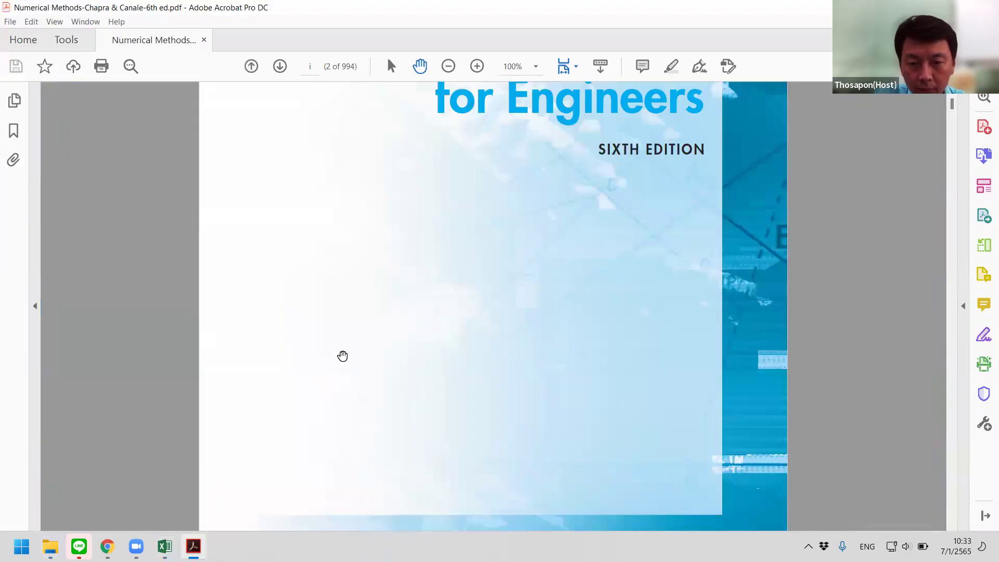
scroll(350, 369, "down", 15)
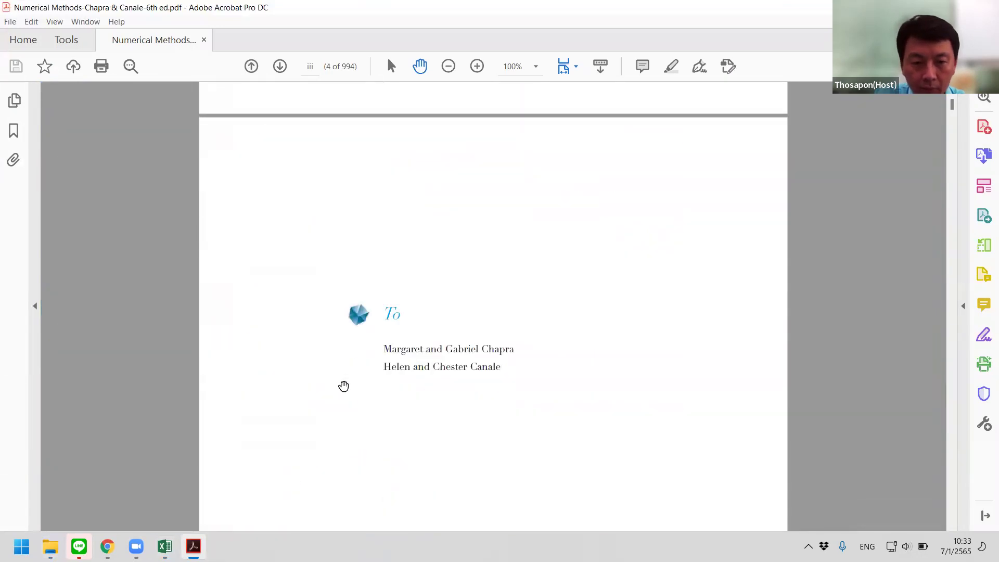
scroll(343, 387, "down", 15)
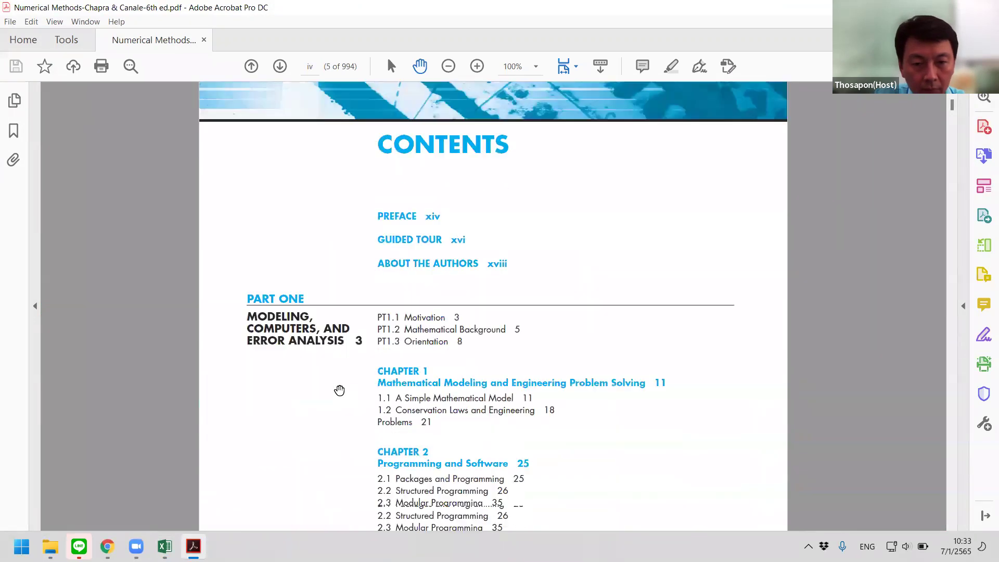
scroll(338, 390, "down", 15)
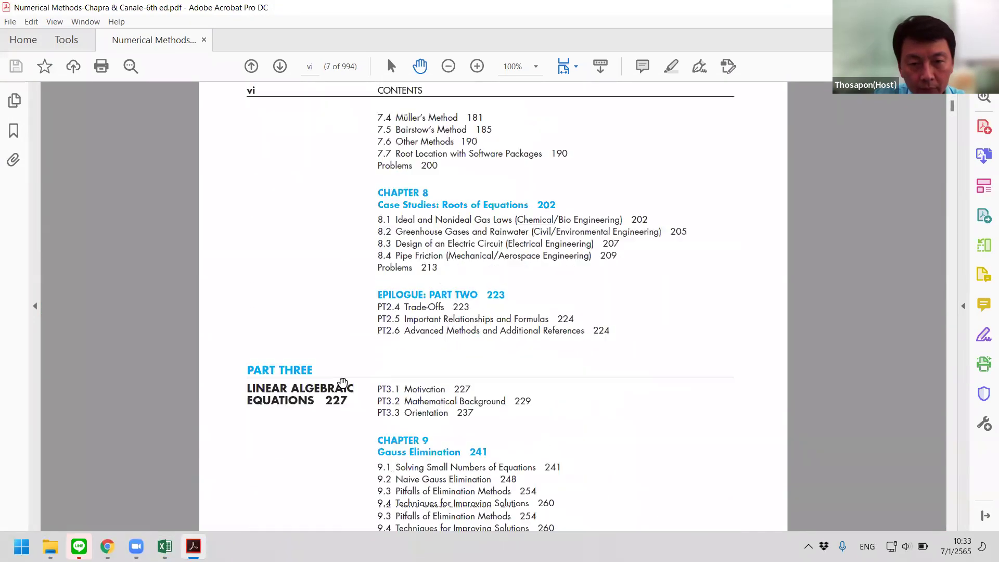
scroll(343, 383, "down", 10)
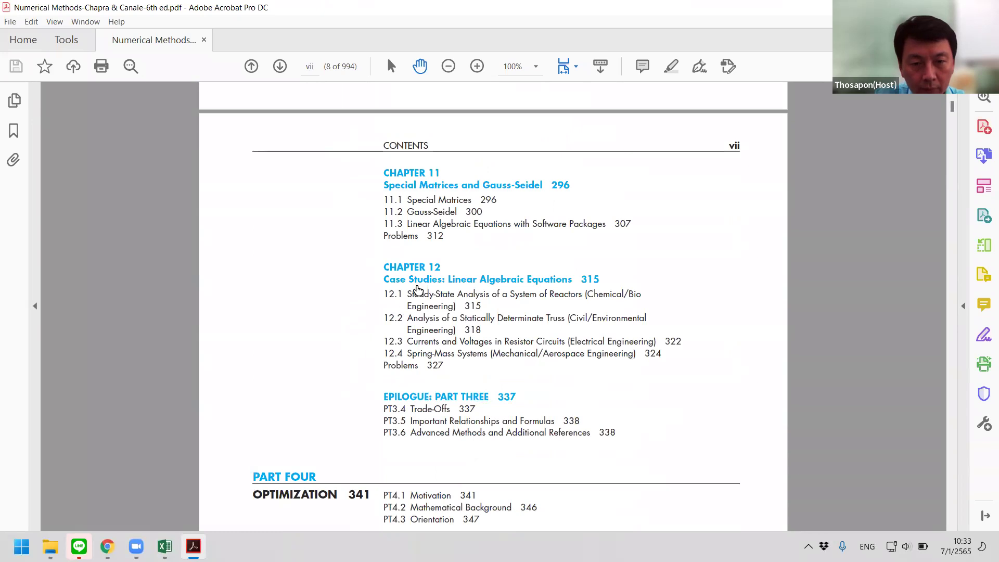
left_click(409, 294)
Find Figure 12.3, the five reactors linked by pipes, on page 317 and capture it with its caption as a rectangular snip
scroll(378, 314, "down", 6)
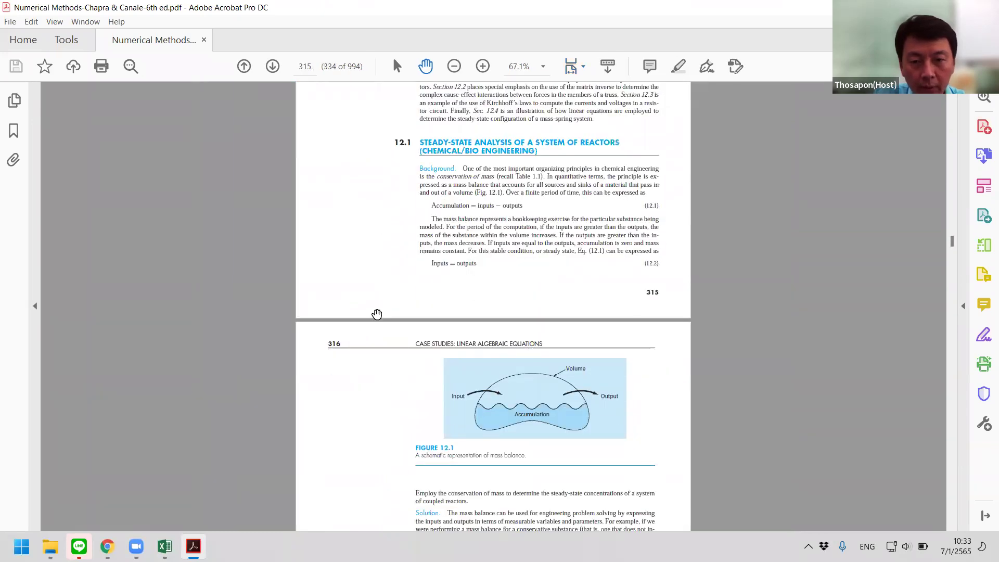
scroll(375, 314, "down", 10)
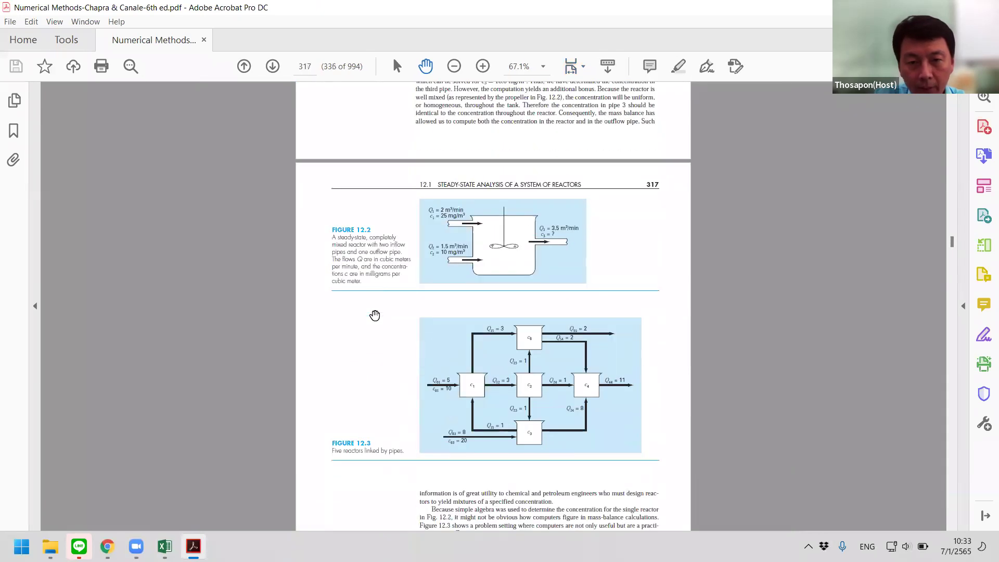
scroll(374, 314, "up", 1)
scroll(378, 314, "up", 1, "ctrl")
scroll(386, 296, "down", 3)
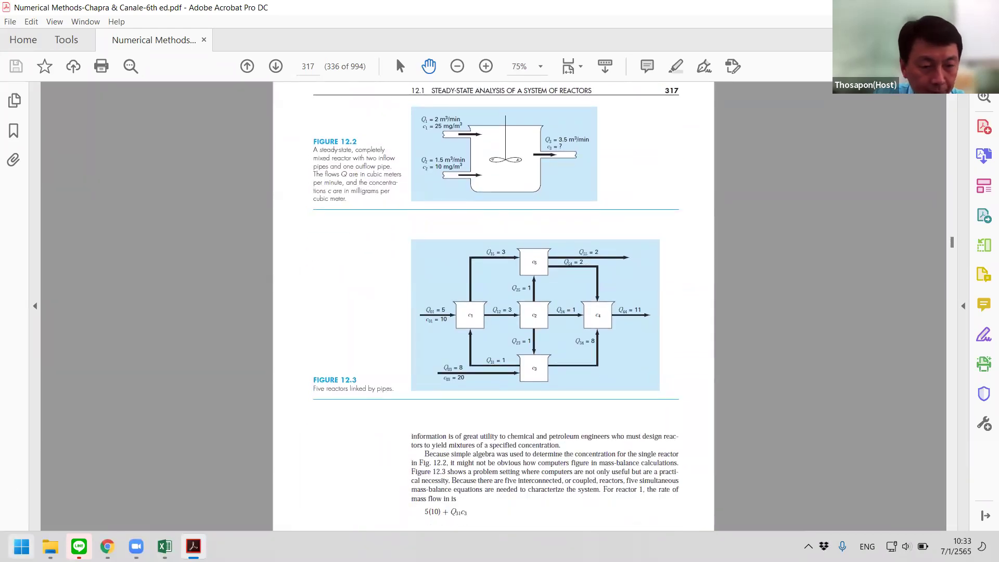
left_click(21, 546)
scroll(120, 202, "down", 1)
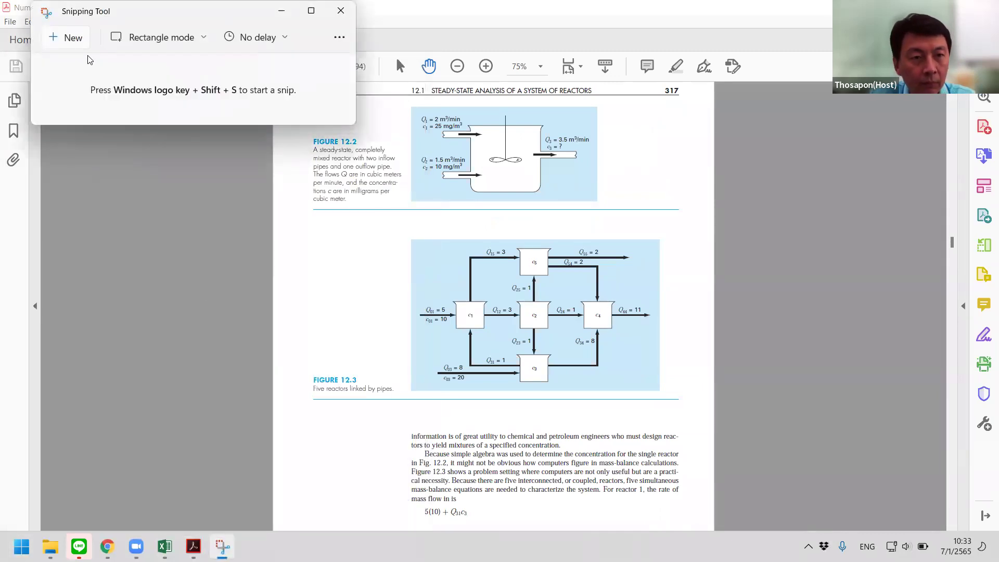
key("super+shift+s")
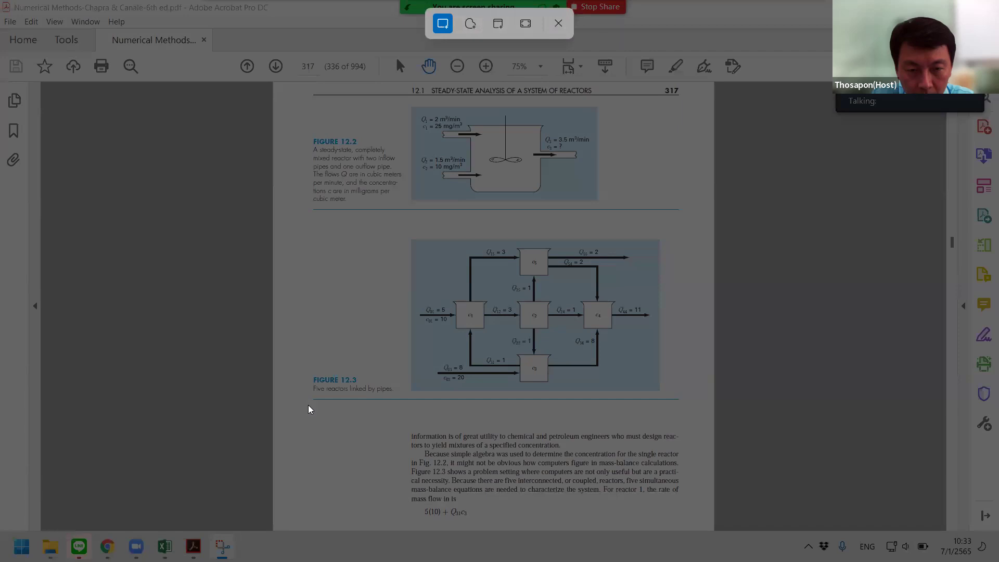
left_click_drag(309, 409, 683, 225)
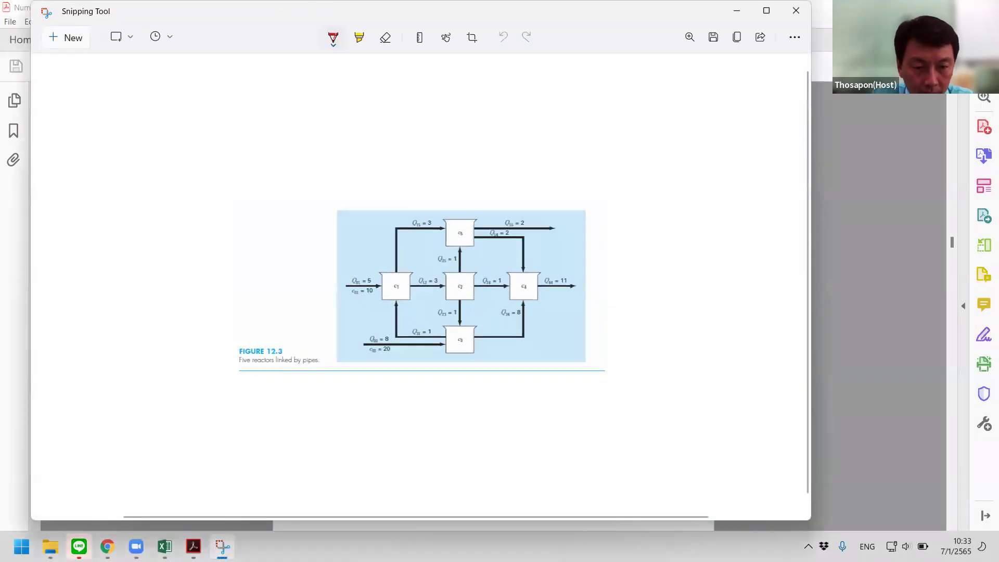
Switch to Excel, paste the Figure 12.3 snip at cell A4 and scale it down to span columns A to G
left_click(164, 546)
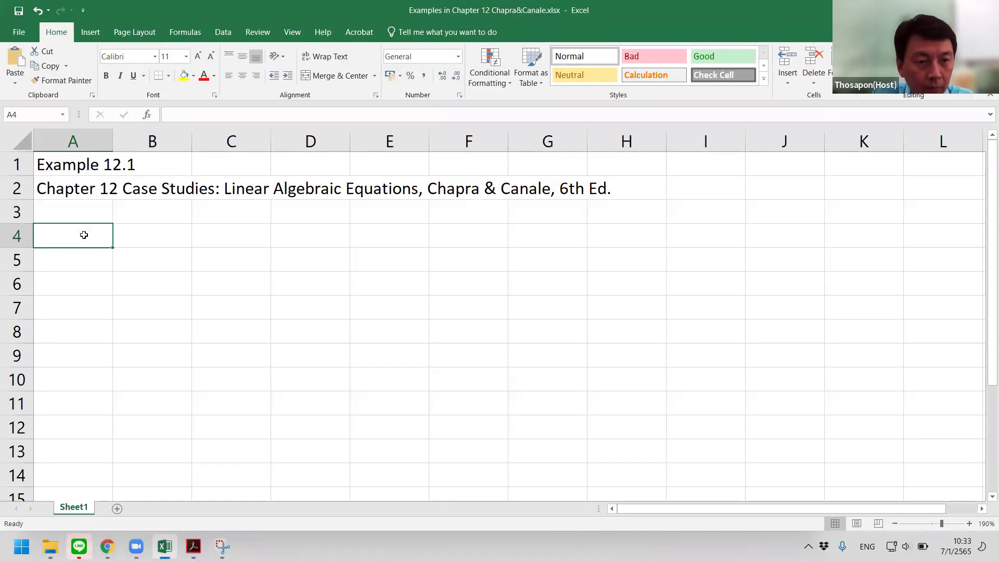
key("ctrl+v")
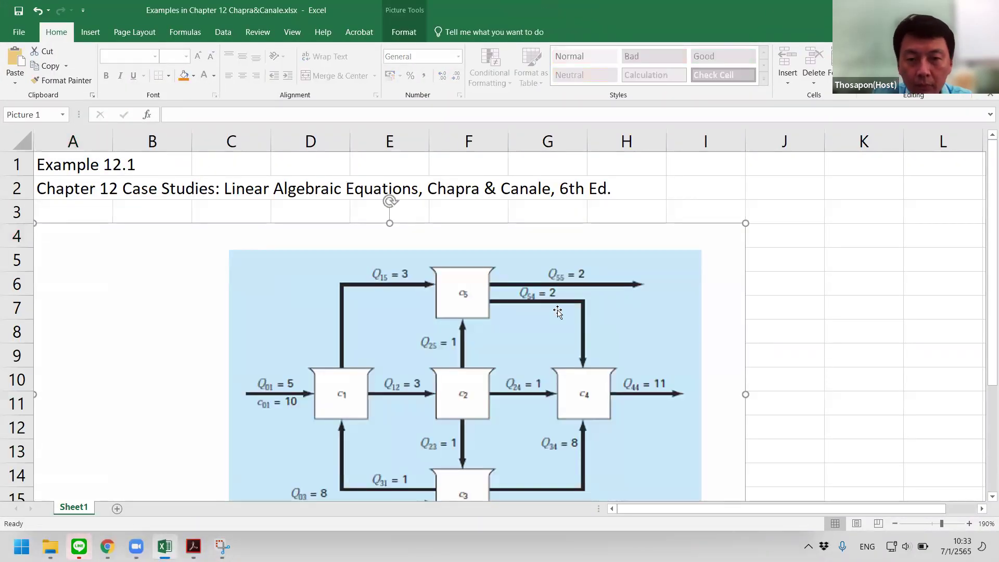
scroll(675, 428, "down", 1)
left_click_drag(745, 494, 686, 364)
scroll(687, 365, "up", 1)
scroll(683, 367, "down", 3)
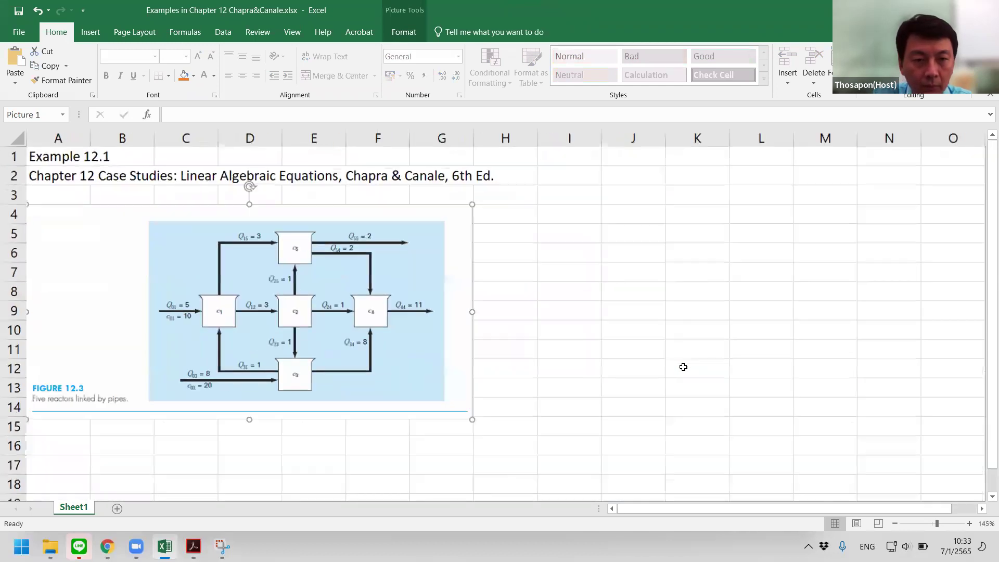
scroll(684, 367, "down", 2)
scroll(669, 361, "up", 2)
scroll(607, 335, "down", 1)
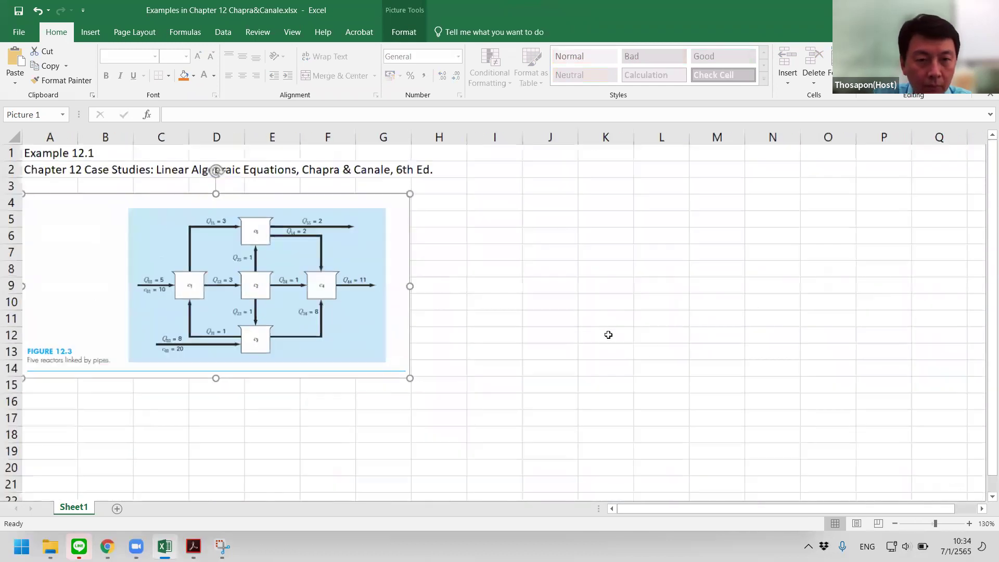
Move the reactor figure up slightly so it sits directly below the chapter title in row 2
left_click(559, 378)
left_click_drag(286, 309, 290, 296)
left_click(458, 336)
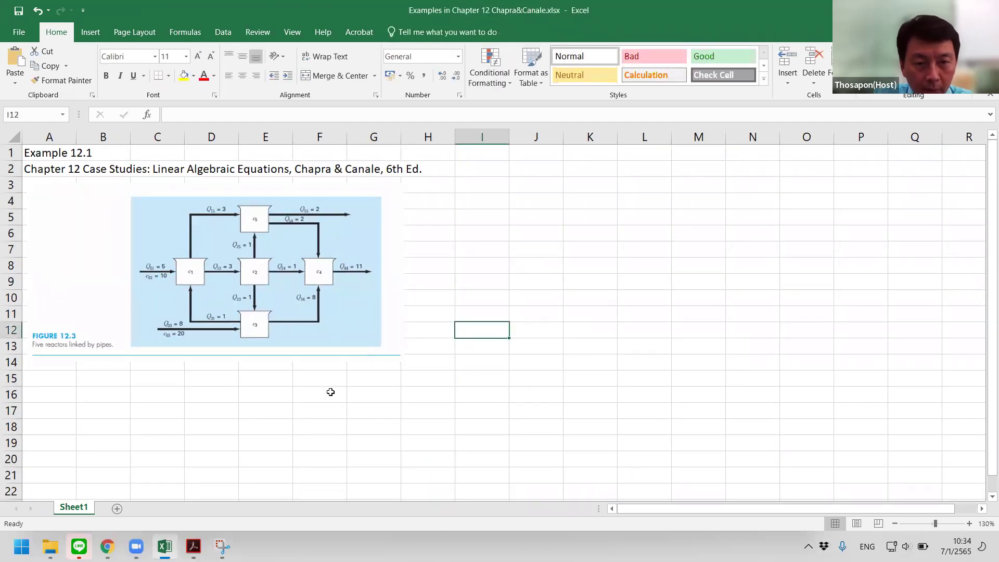
Enter the term (Q12+Q15)c1 in cell B15 below the figure and widen column B to fit it
left_click(69, 384)
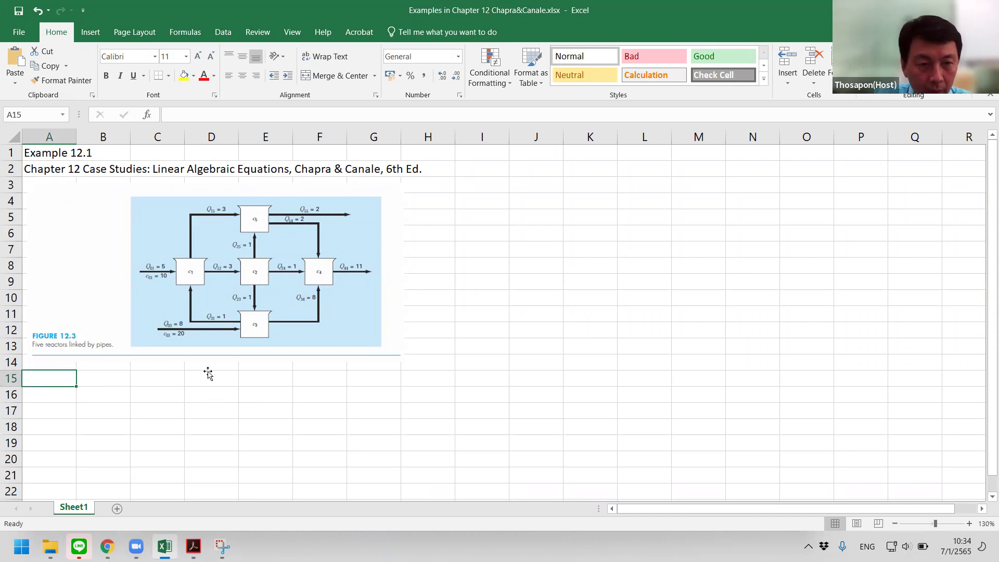
left_click(89, 379)
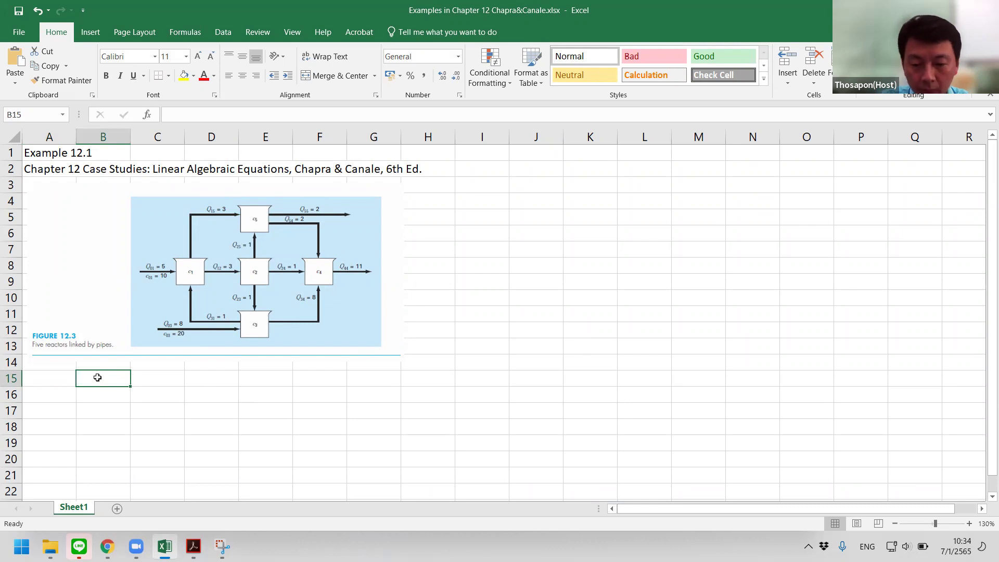
key("Left")
left_click(98, 377)
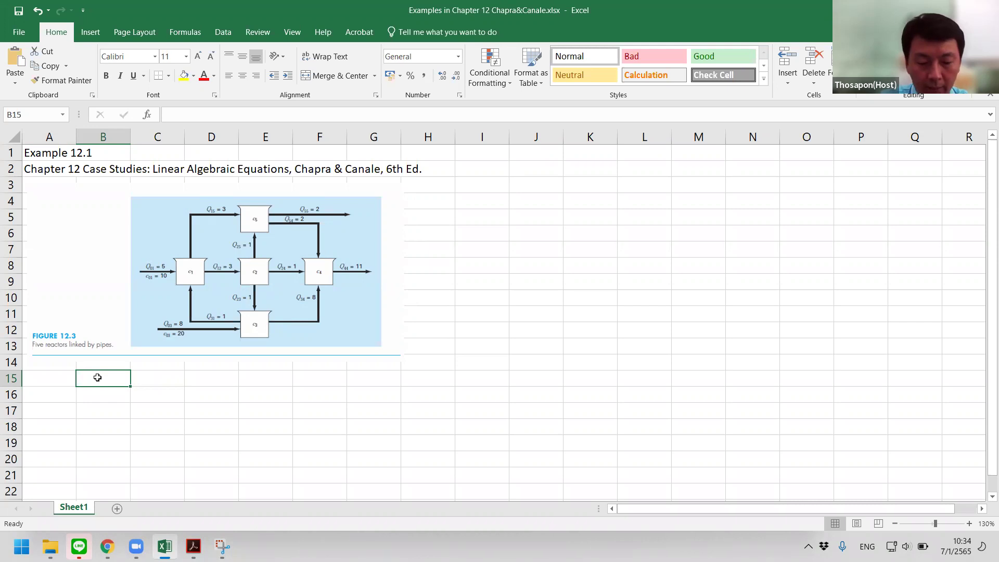
type("(Q")
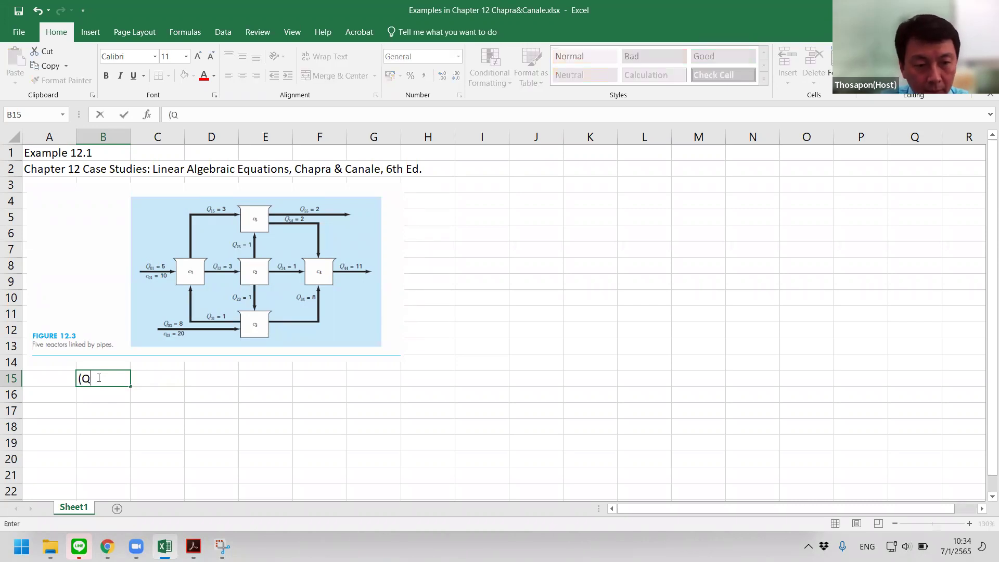
type("12+")
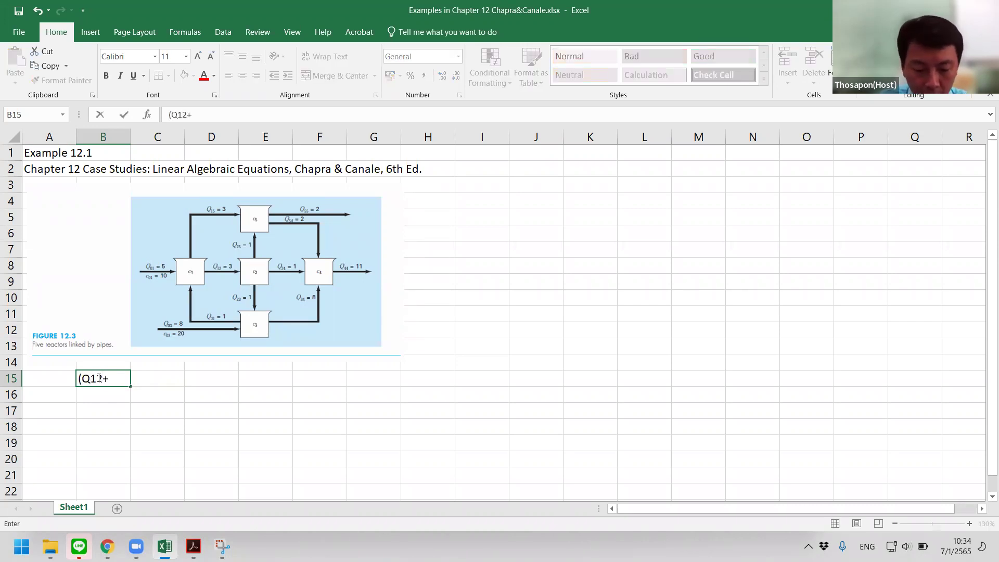
type("Q15)")
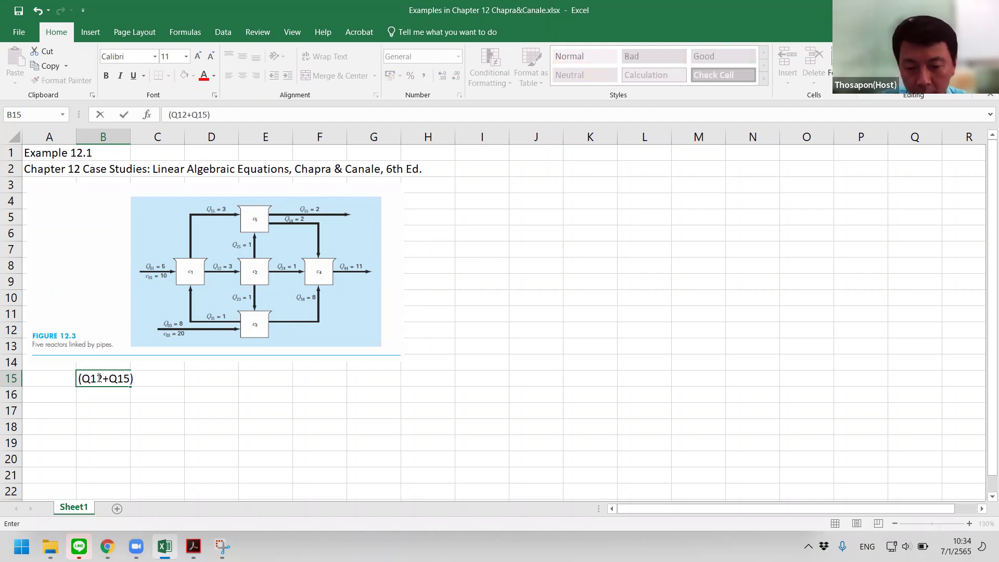
type("c0")
key("BackSpace")
type("1")
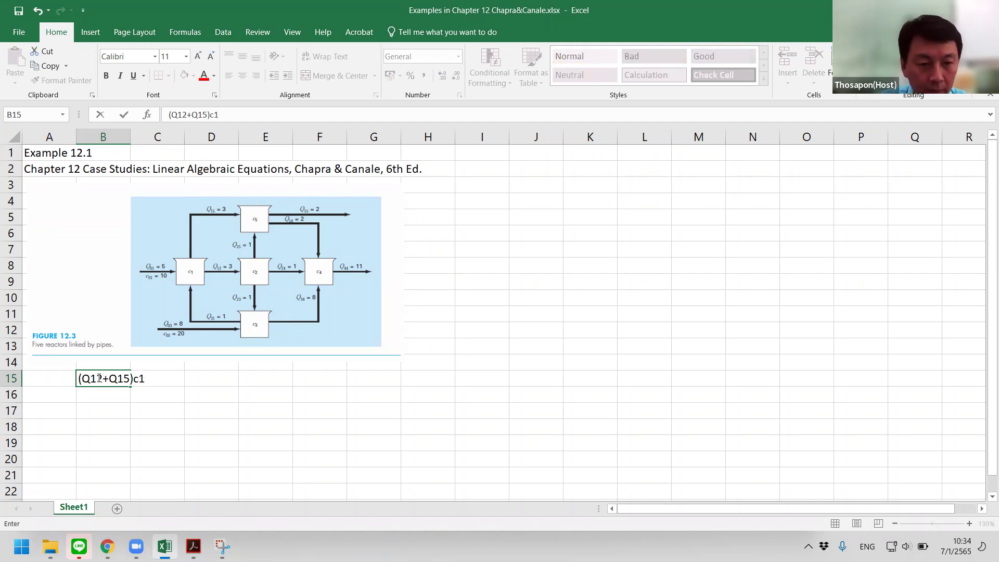
key("Return")
key("Up")
key("Right")
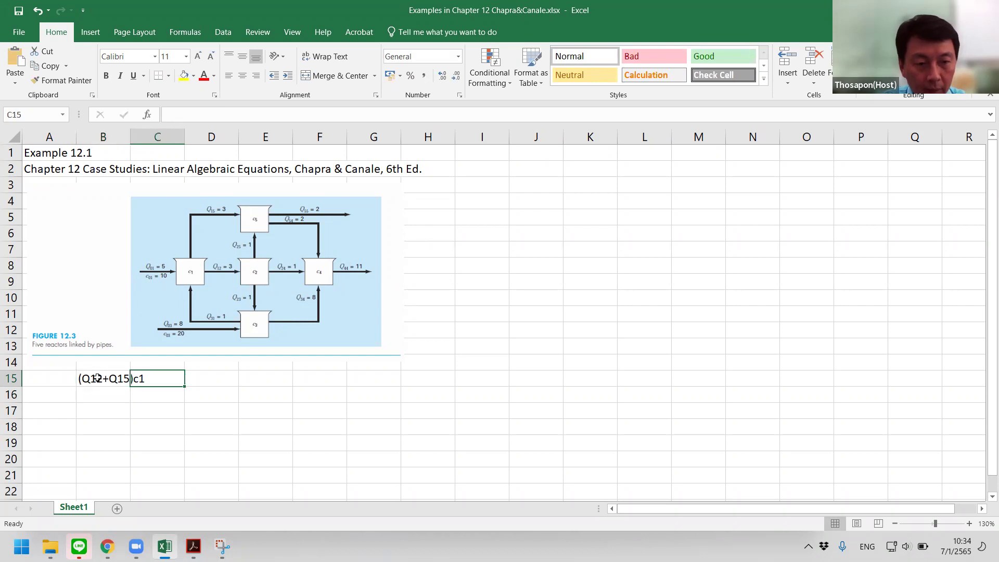
left_click_drag(130, 138, 157, 143)
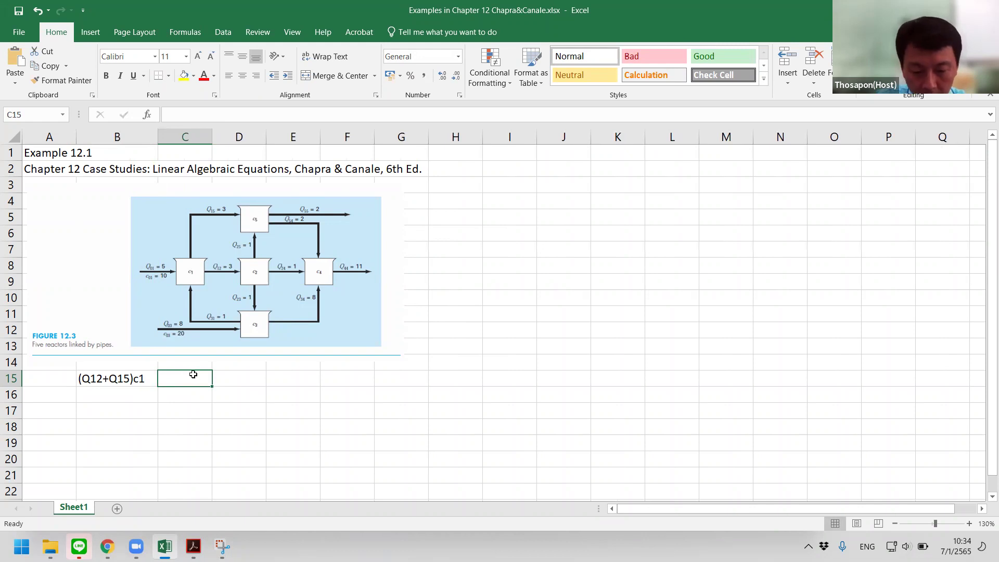
Enter the term +0C2 as plain text in cell C15, rejecting the suggested formula correction
key("BackSpace")
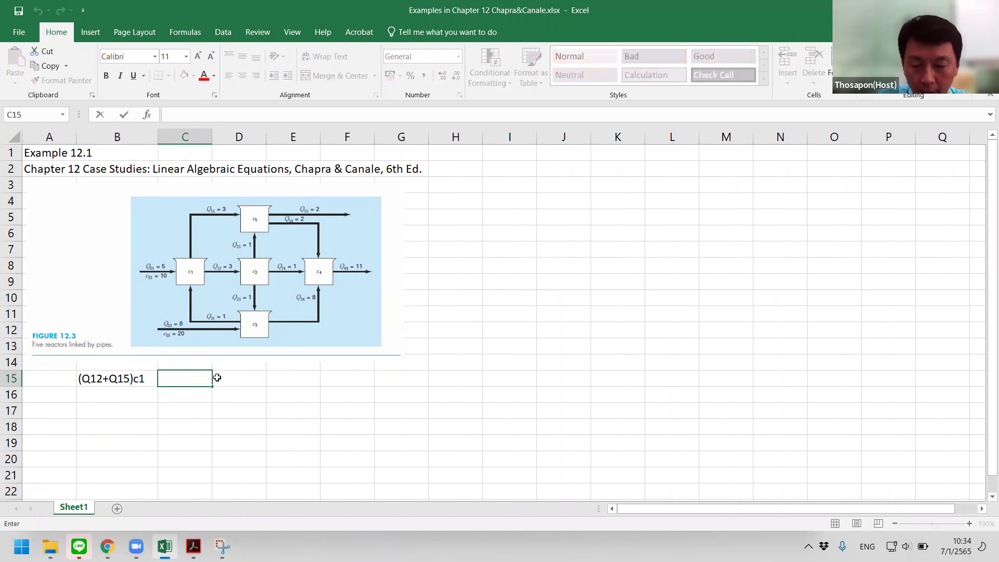
type("+0C2")
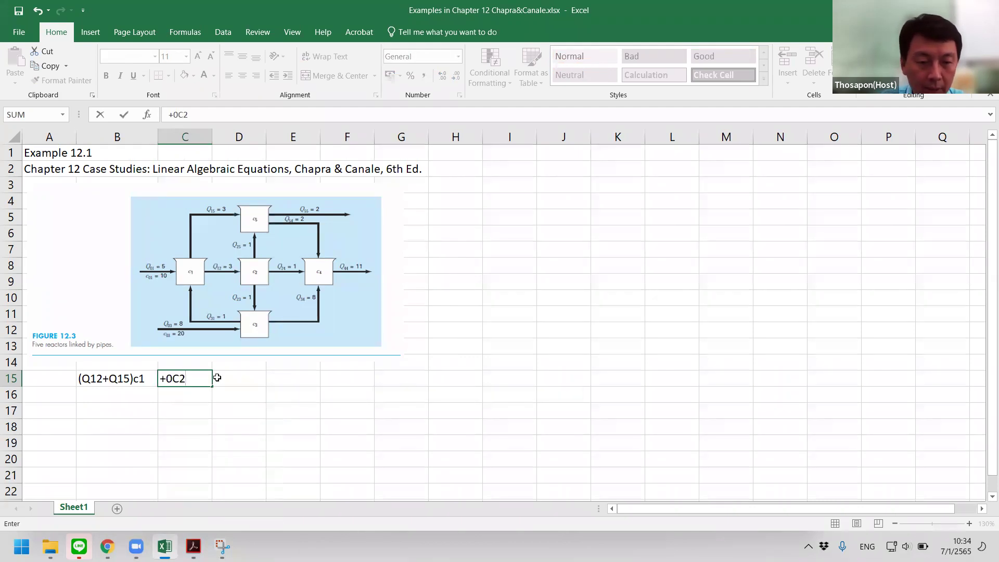
key("Return")
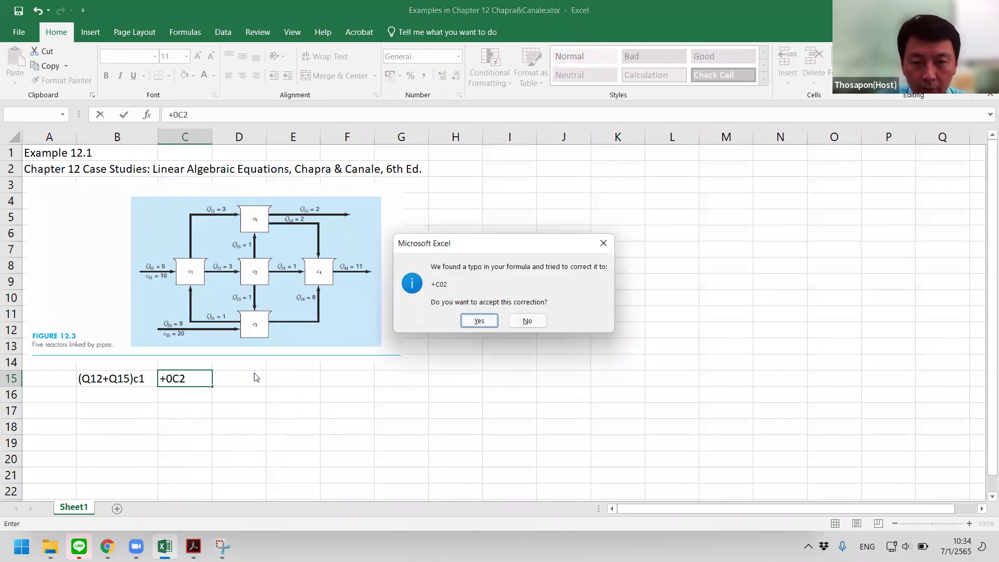
left_click(527, 322)
left_click(479, 343)
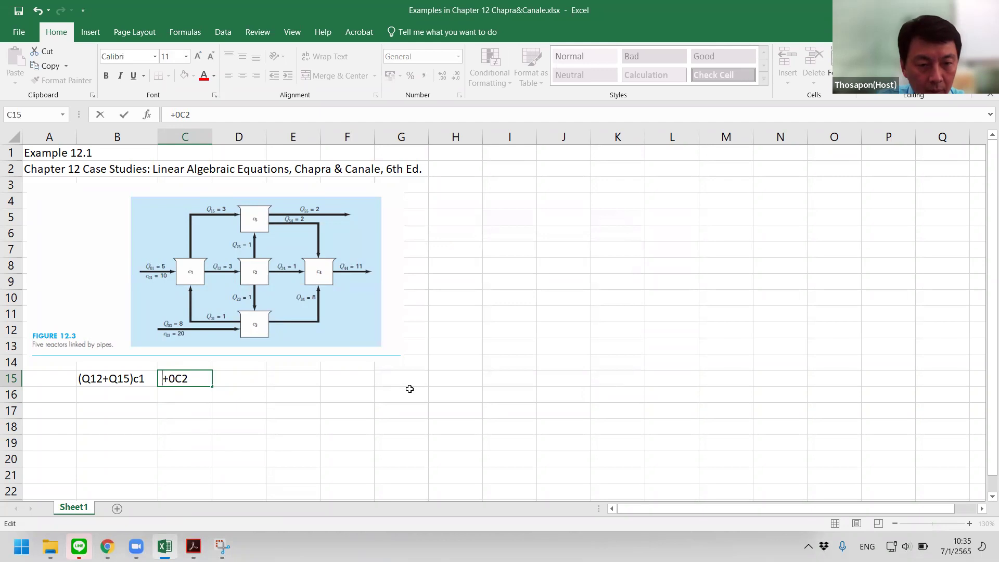
key("Return")
Enter the terms + Q31c3 in cell D15 and +0c4 in cell E15 as text
left_click(251, 381)
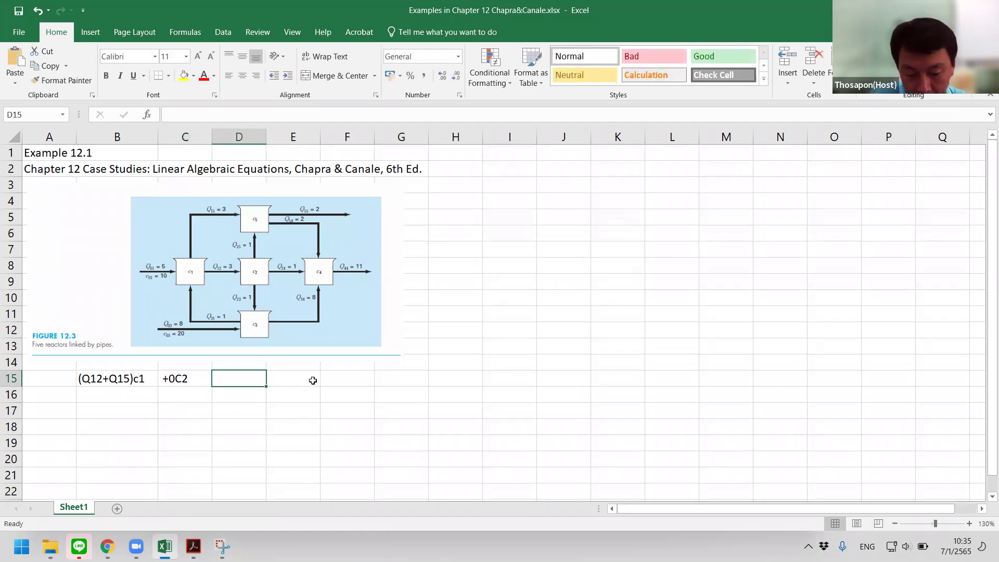
type("+")
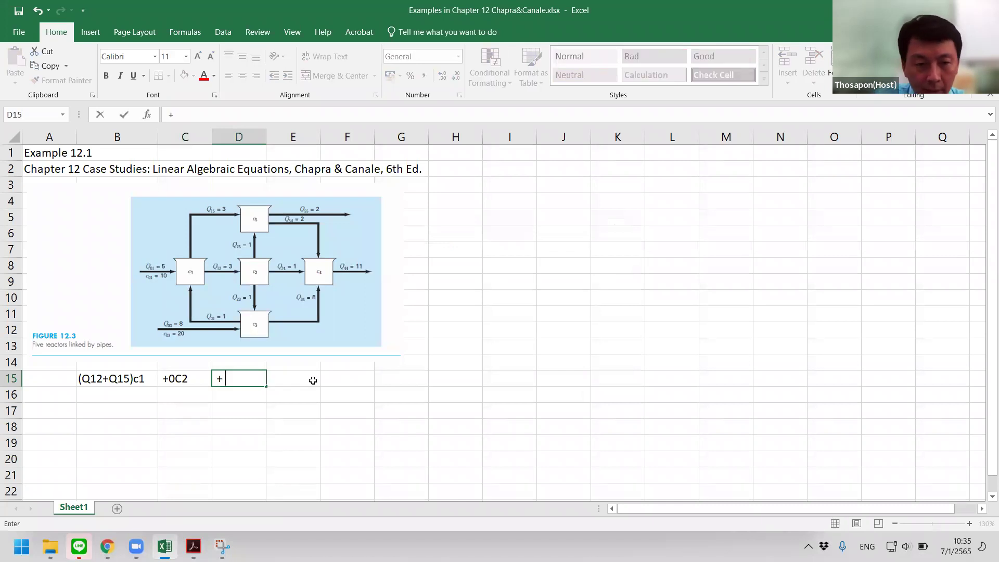
type(" Q31c3")
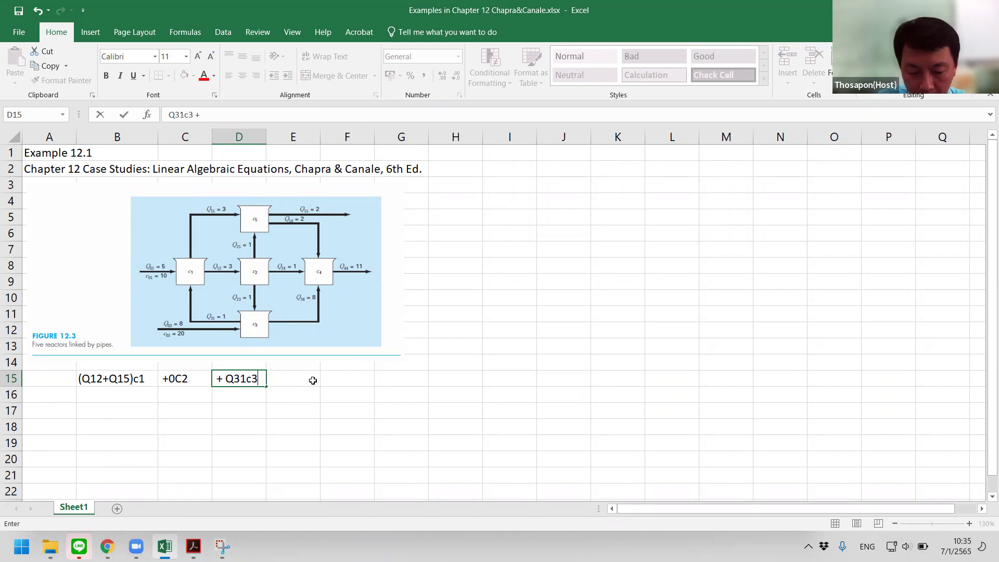
left_click(312, 381)
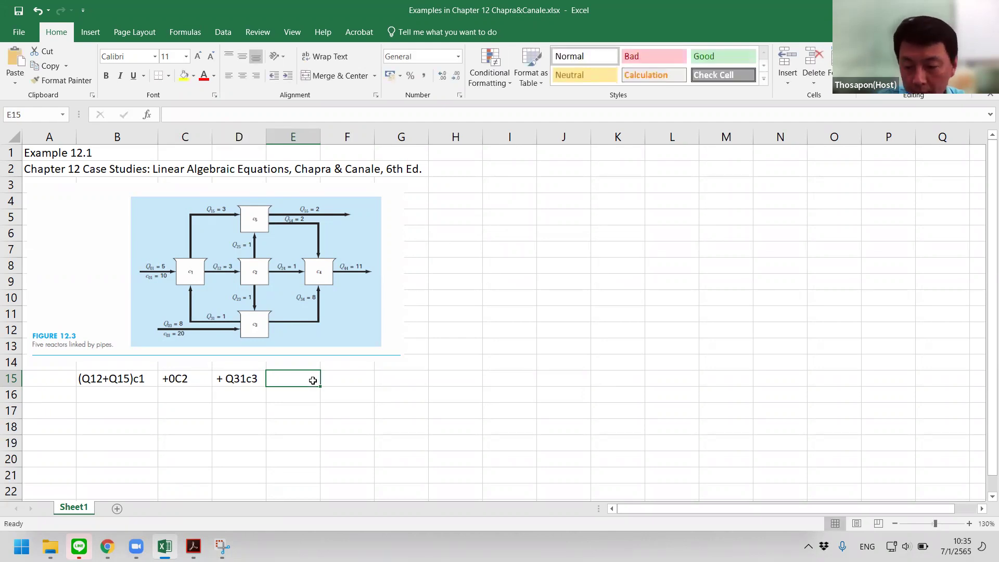
double_click(314, 381)
type("+")
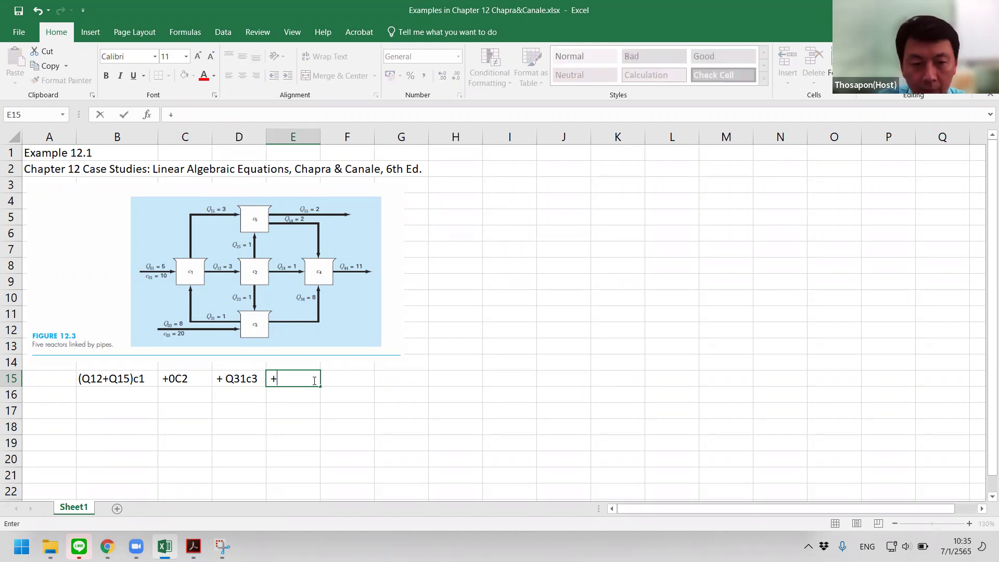
type("0")
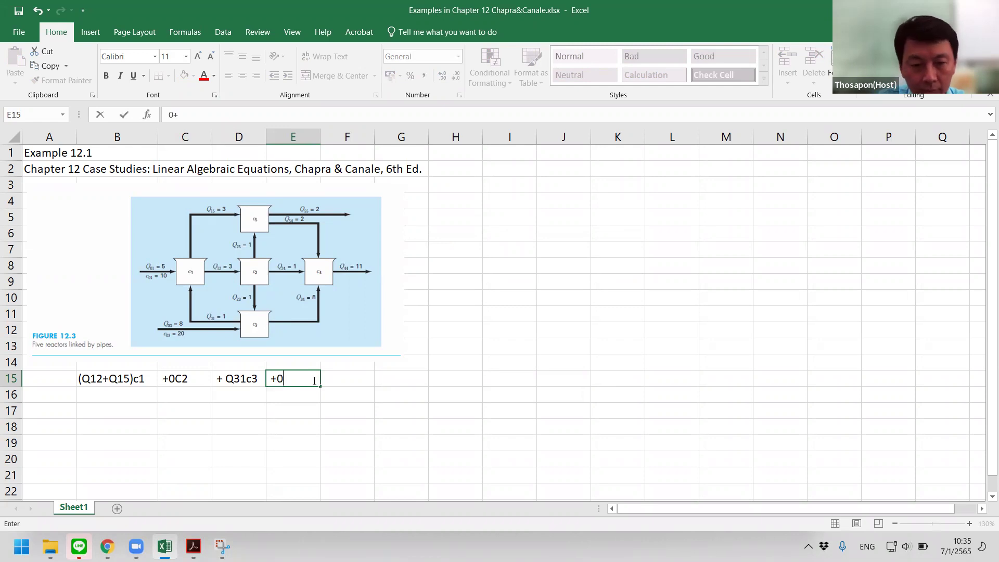
type("c4")
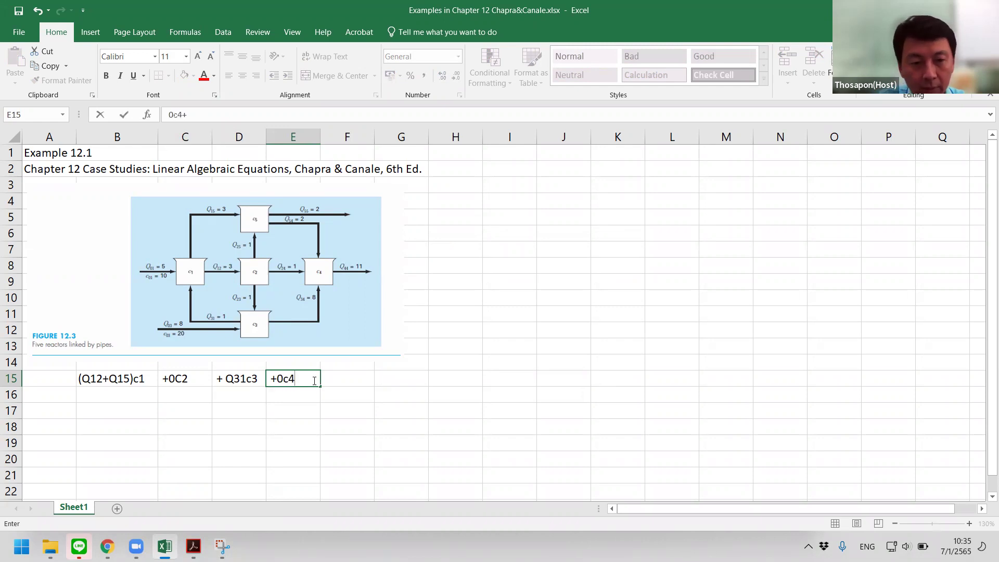
key("Return")
Correct the term in cell C15 to +0c2 with a lowercase c
key("Up")
key("Left")
key("F2")
key("BackSpace")
key("BackSpace")
type("c2")
key("Return")
Enter the term +0c5 as text in cell F15
key("Right")
key("Right")
key("Right")
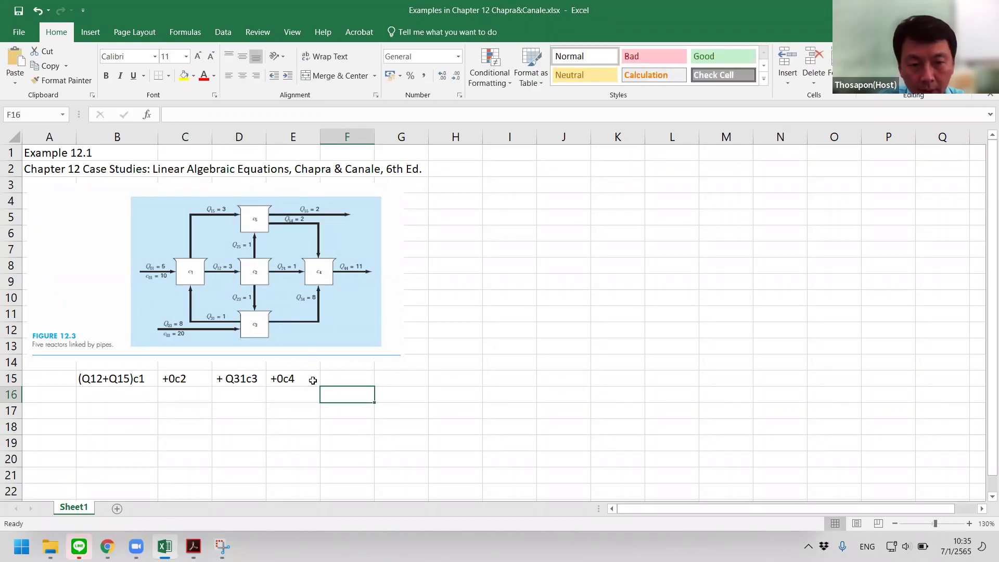
key("Up")
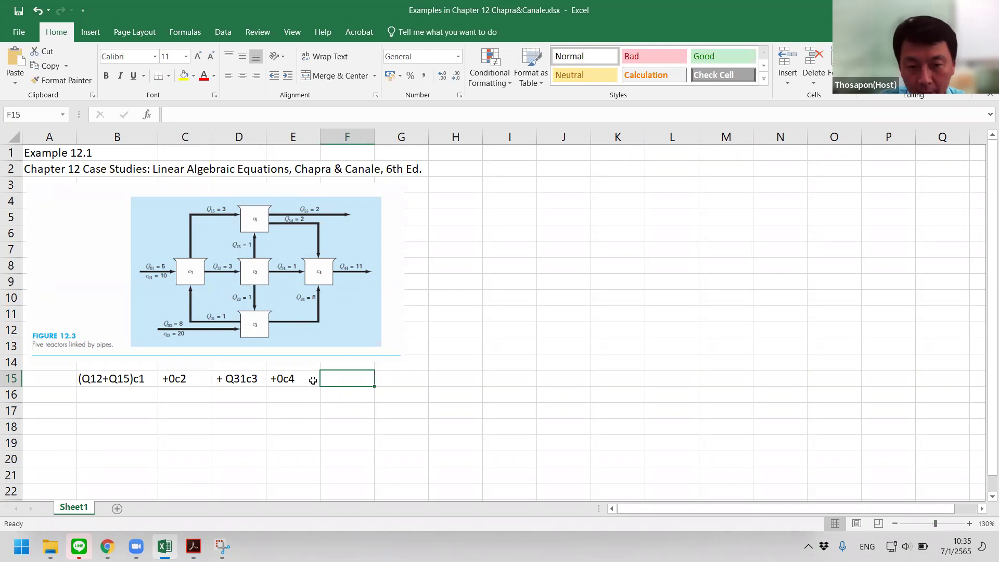
type("+")
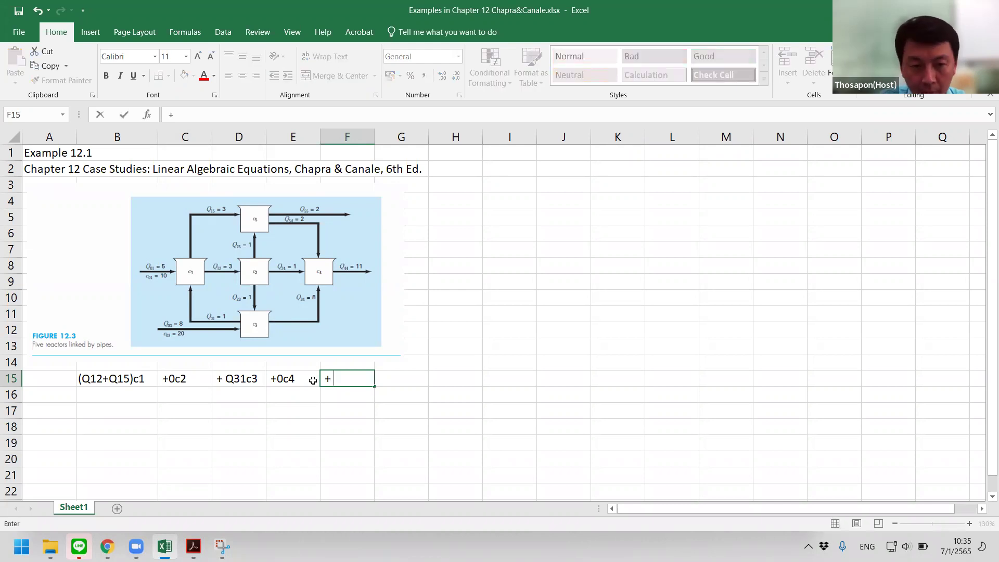
type("0c")
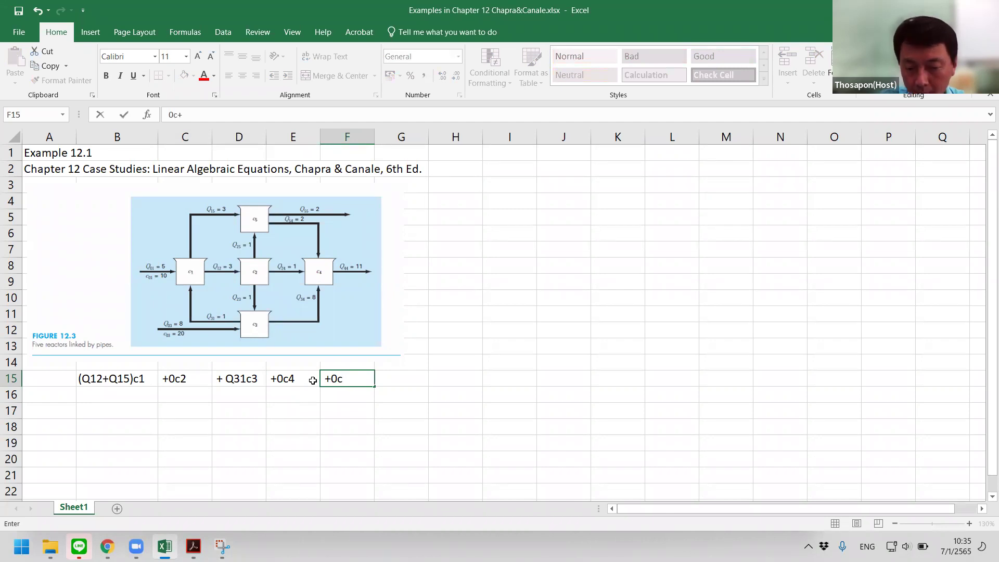
type("5")
key("Return")
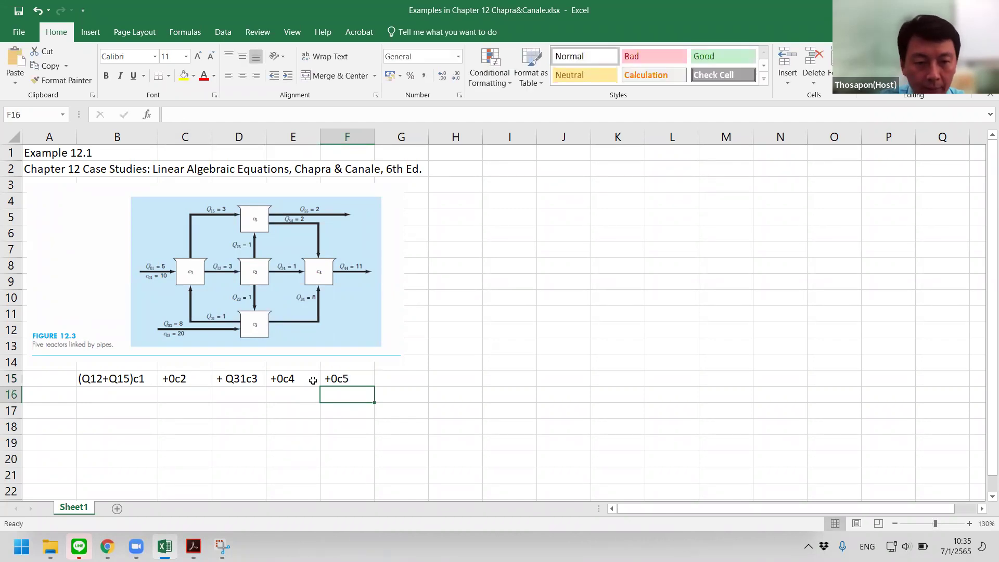
Insert a space after the plus sign in the c5 term in F15 and the c4 term in E15
key("Up")
key("F2")
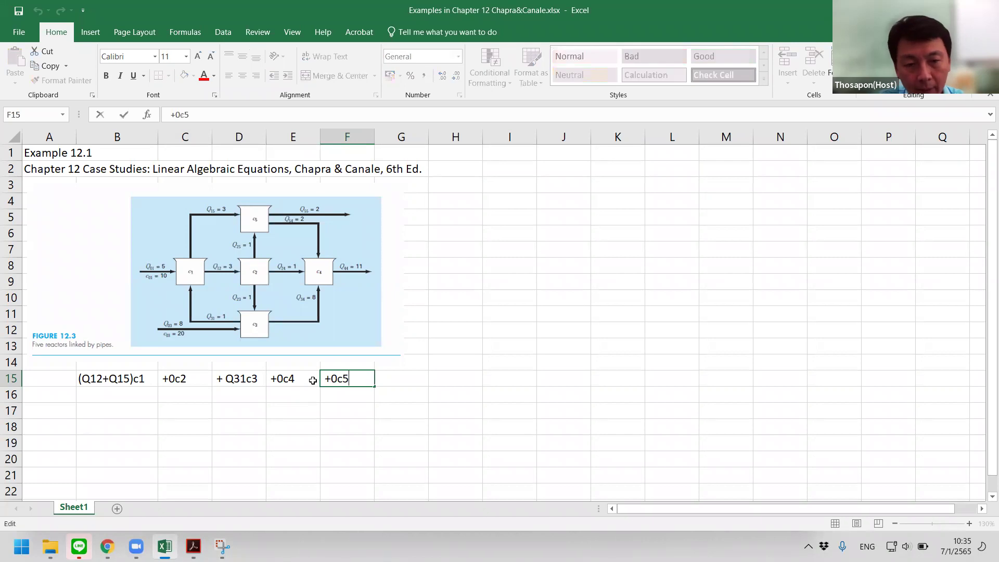
key("Left")
key("Left")
key("Left")
key("Return")
key("Up")
key("Left")
key("F2")
key("Left")
key("Left")
key("Left")
key("Return")
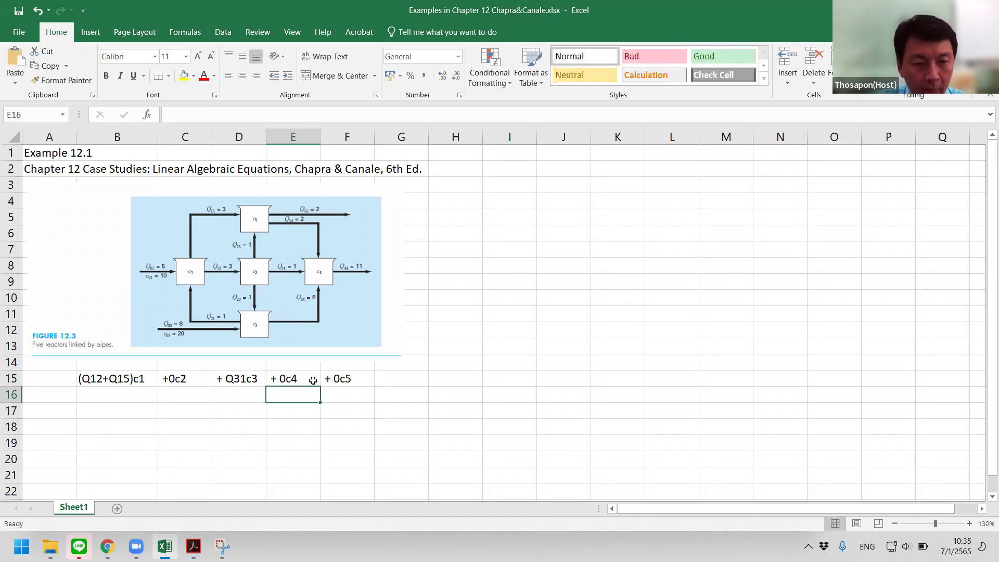
Insert a space after the plus sign in the c2 term in C15, and select cell G15
key("Up")
key("Left")
key("Left")
key("F2")
key("Left")
key("Left")
key("Left")
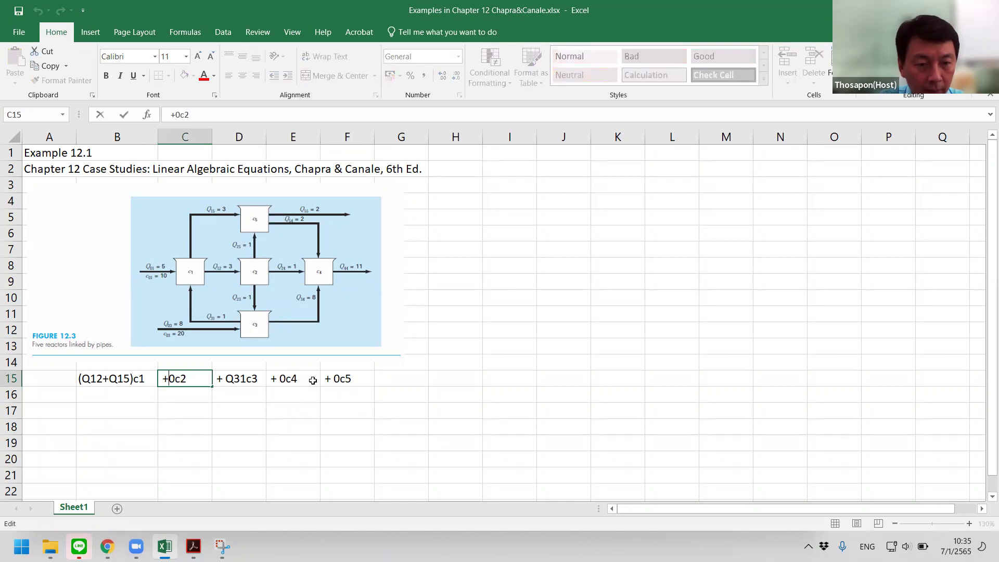
key("Return")
key("Up")
key("Right")
key("Right")
key("Right")
key("Right")
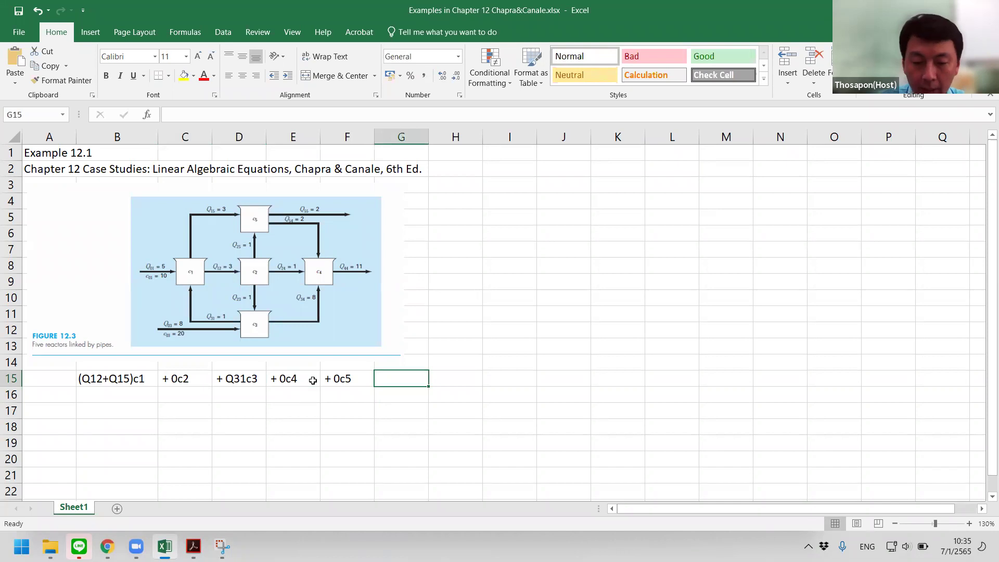
type("=")
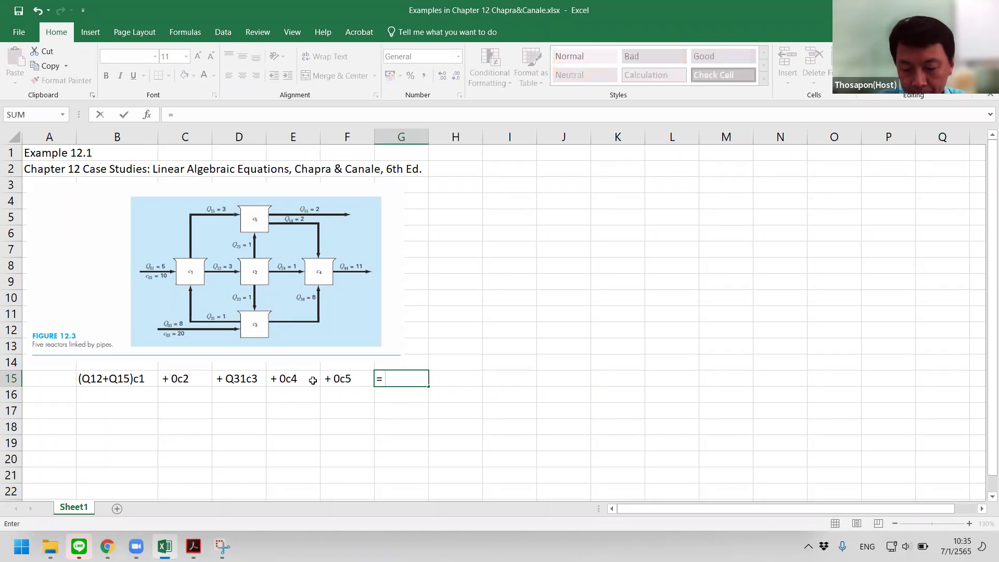
type(" Q01")
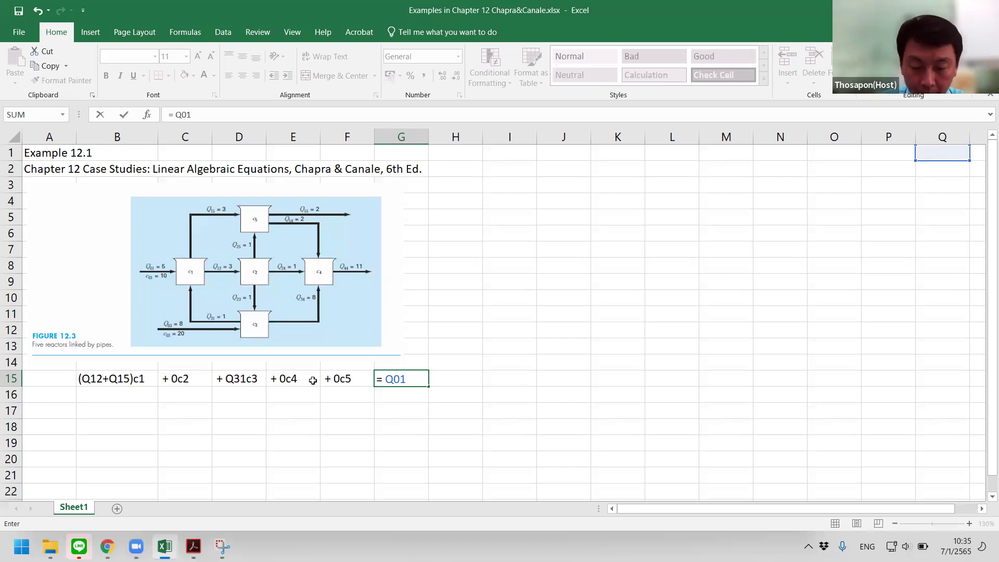
key("Escape")
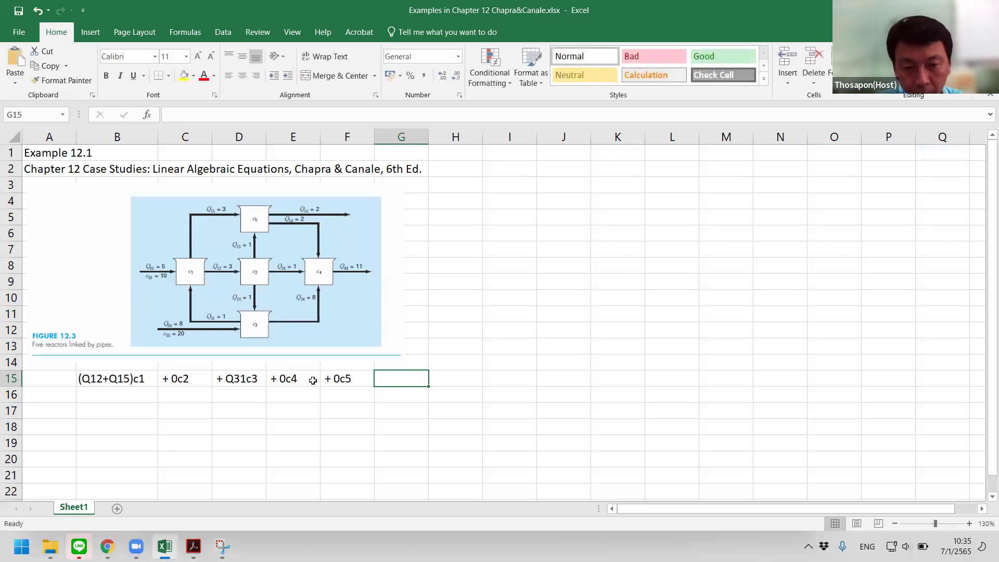
Enter the right-hand side = Q01c01 as text in cell G15
type("= Q01c01")
key("Return")
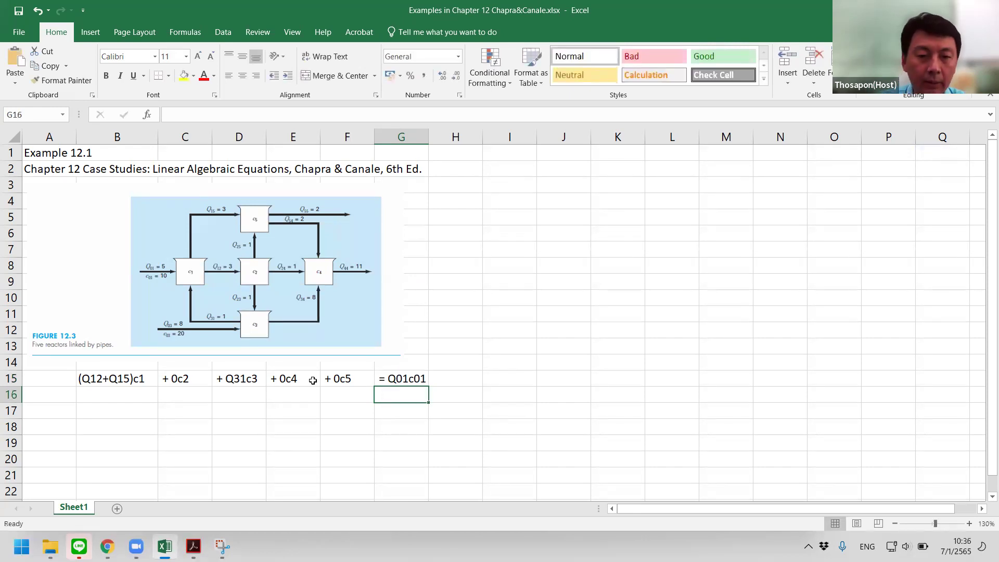
Format the indices 12 and 15 of the two Q variables in cell B15 as subscripts
double_click(94, 379)
left_click_drag(94, 379, 104, 378)
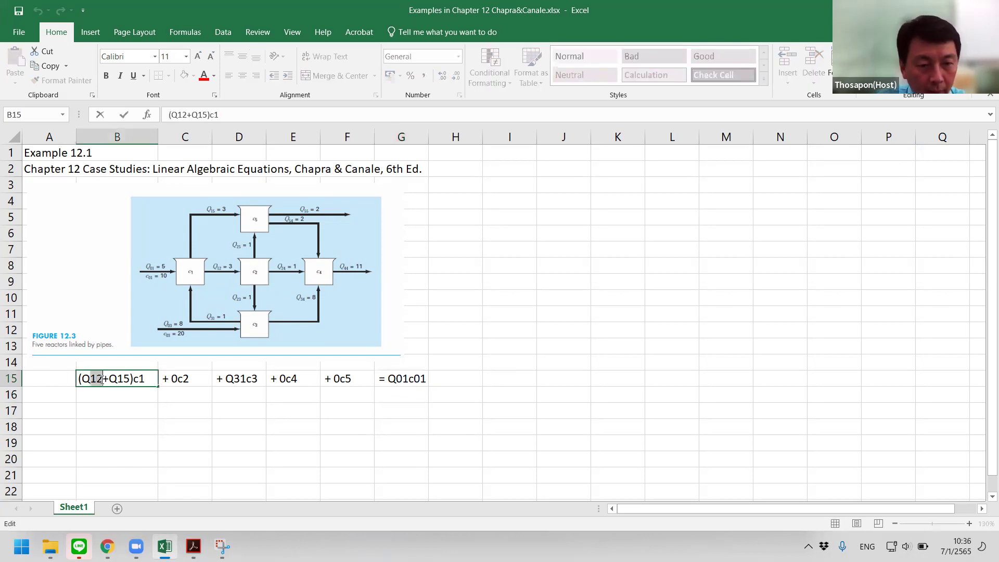
left_click(214, 95)
left_click(624, 259)
left_click(850, 360)
left_click_drag(113, 379, 128, 379)
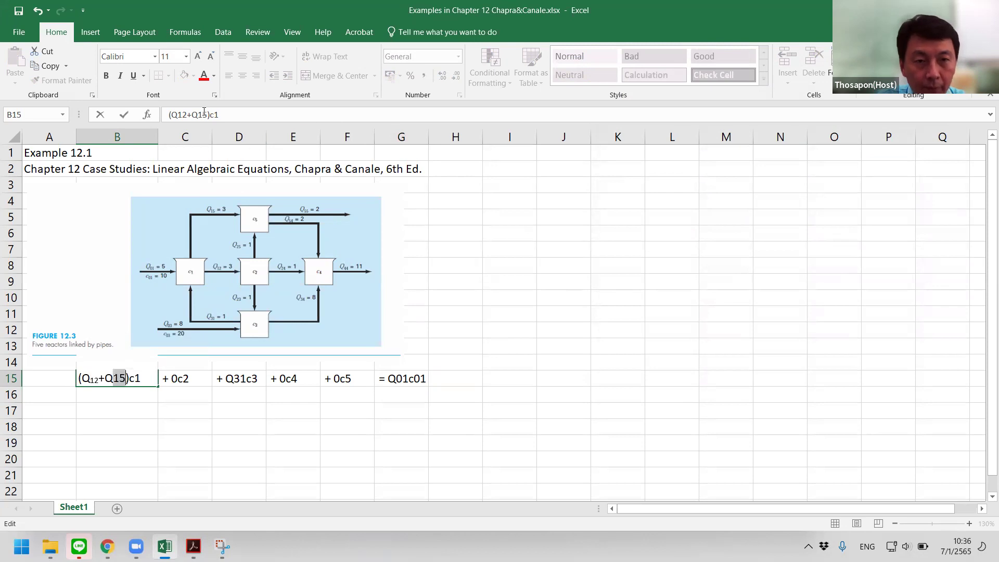
left_click(214, 95)
left_click(624, 259)
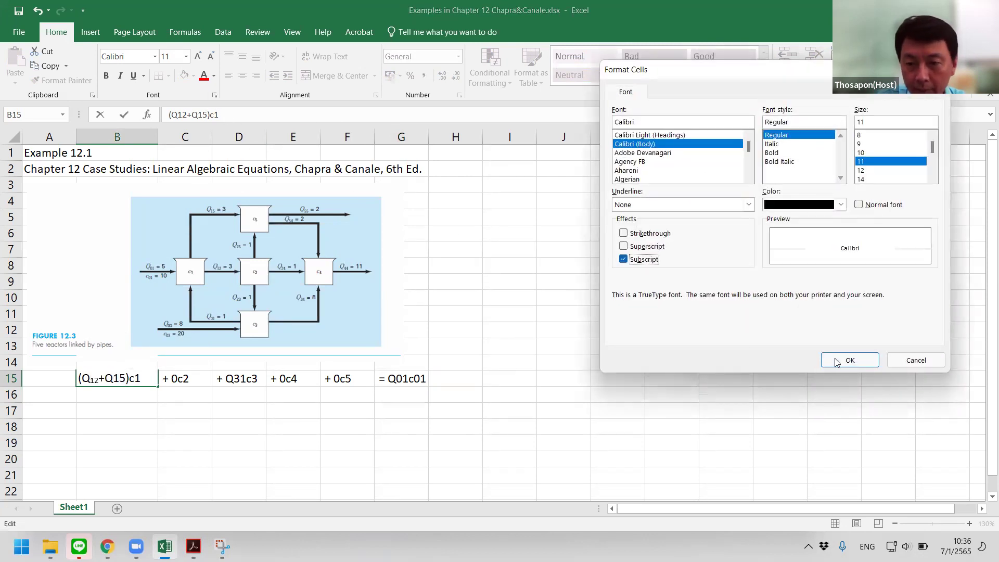
left_click(832, 364)
Format the index 1 of c1 in cell B15 as a subscript and commit the cell
left_click_drag(129, 378, 137, 379)
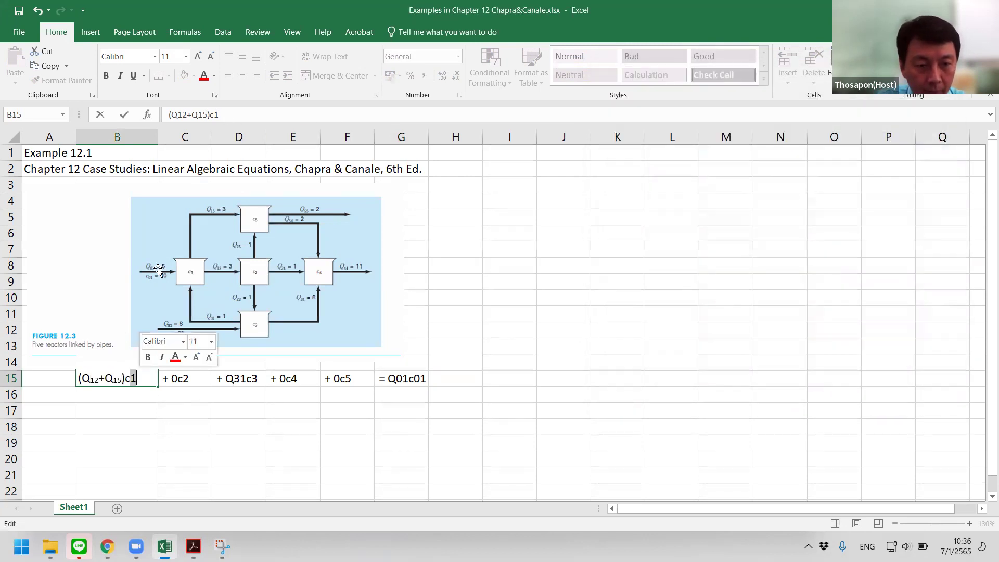
left_click(213, 95)
left_click(624, 259)
left_click(846, 360)
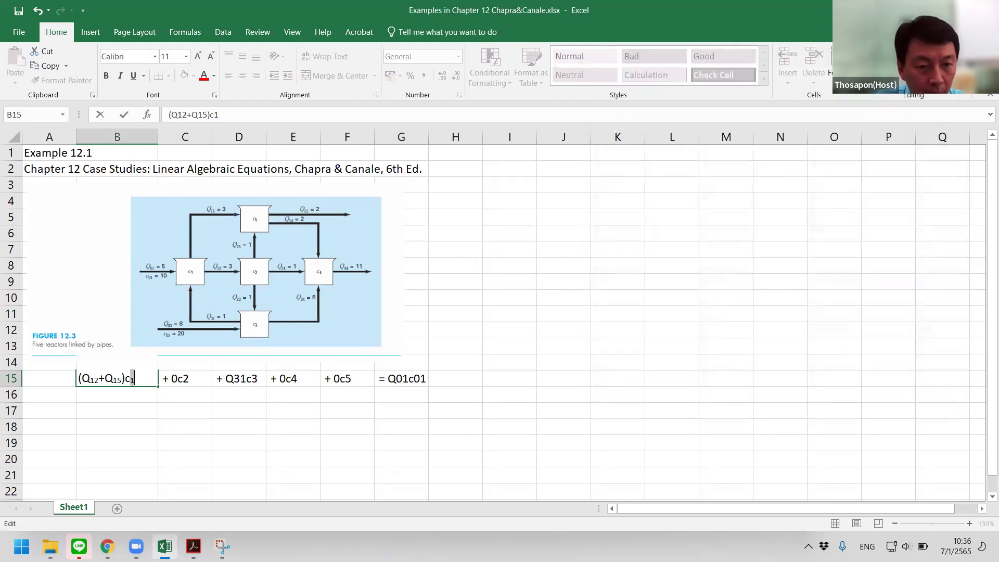
left_click(185, 409)
Format the index 2 of c2 in cell C15 as a subscript
left_click(186, 379)
double_click(186, 380)
left_click_drag(189, 379, 184, 380)
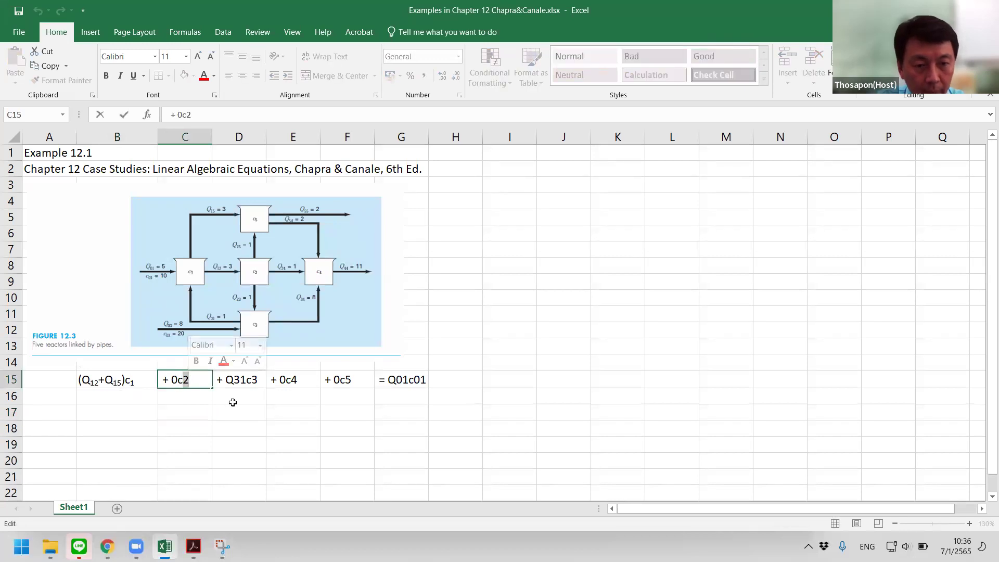
left_click(214, 95)
left_click(638, 260)
left_click(848, 360)
Format the index 31 of Q31 and the index 3 of c3 in cell D15 as subscripts
left_click(246, 381)
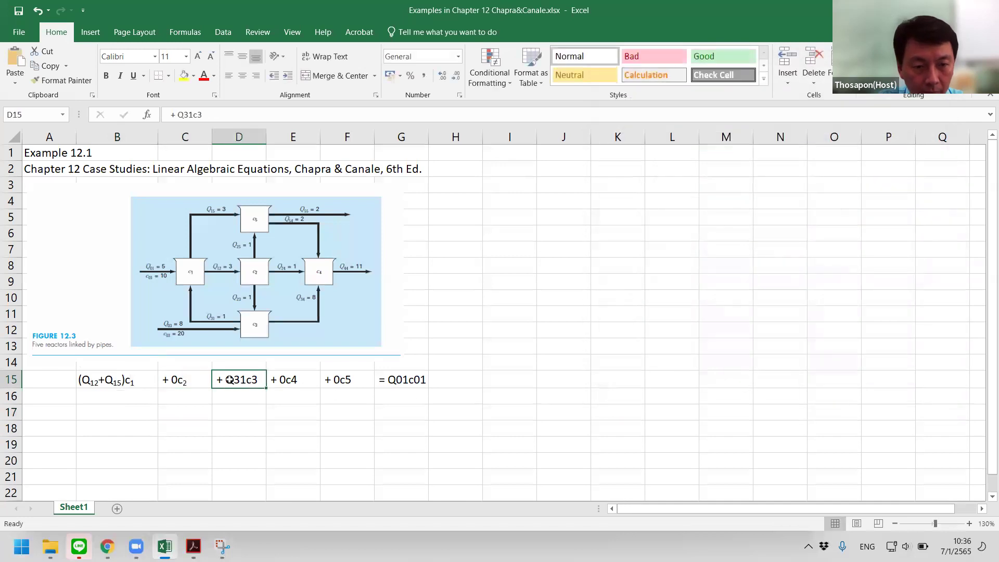
double_click(234, 379)
left_click_drag(234, 379, 246, 380)
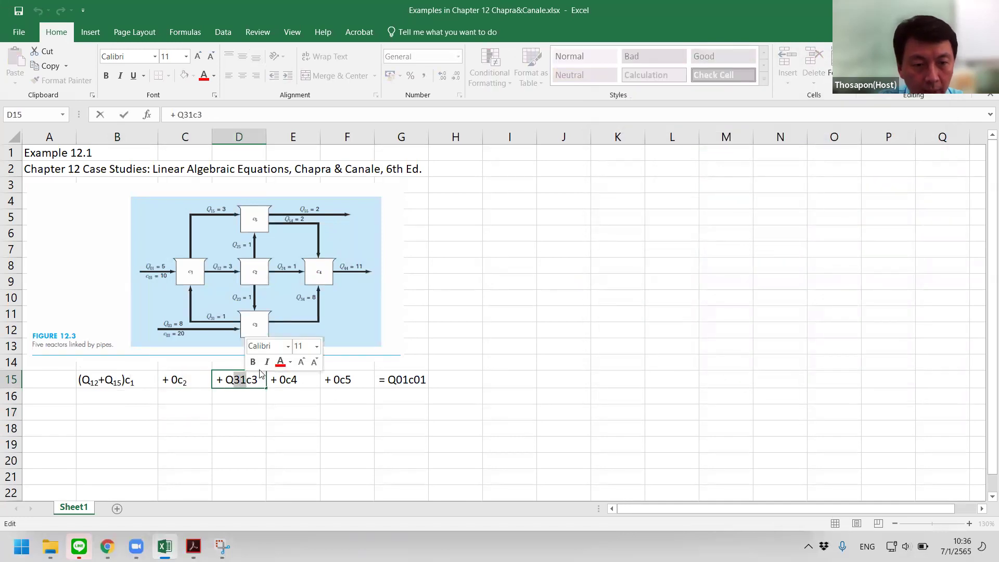
left_click(214, 95)
left_click(624, 260)
left_click(848, 360)
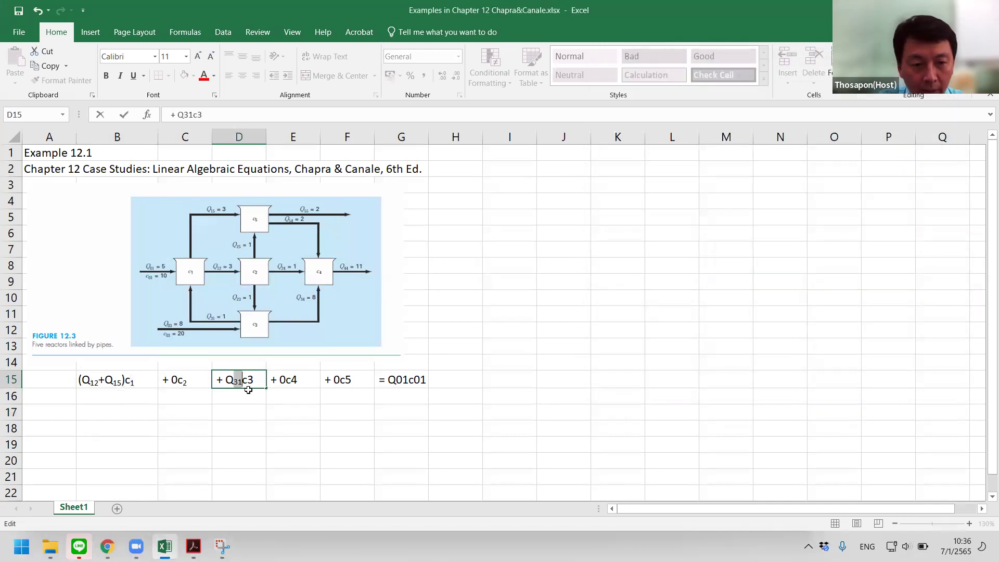
left_click_drag(254, 380, 247, 381)
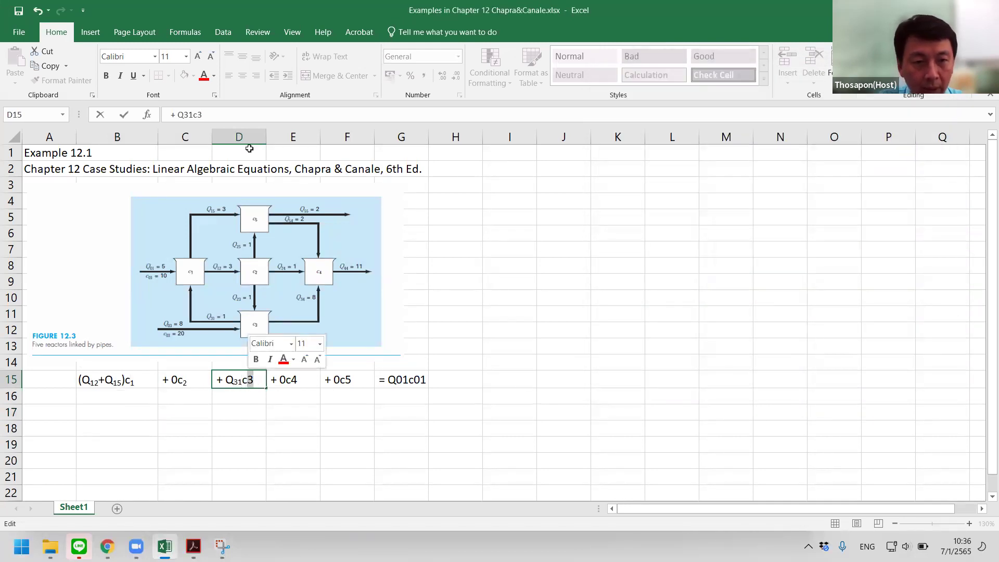
left_click(214, 96)
left_click(623, 260)
key("Return")
Format the index 4 of c4 in cell E15 as a subscript
double_click(294, 380)
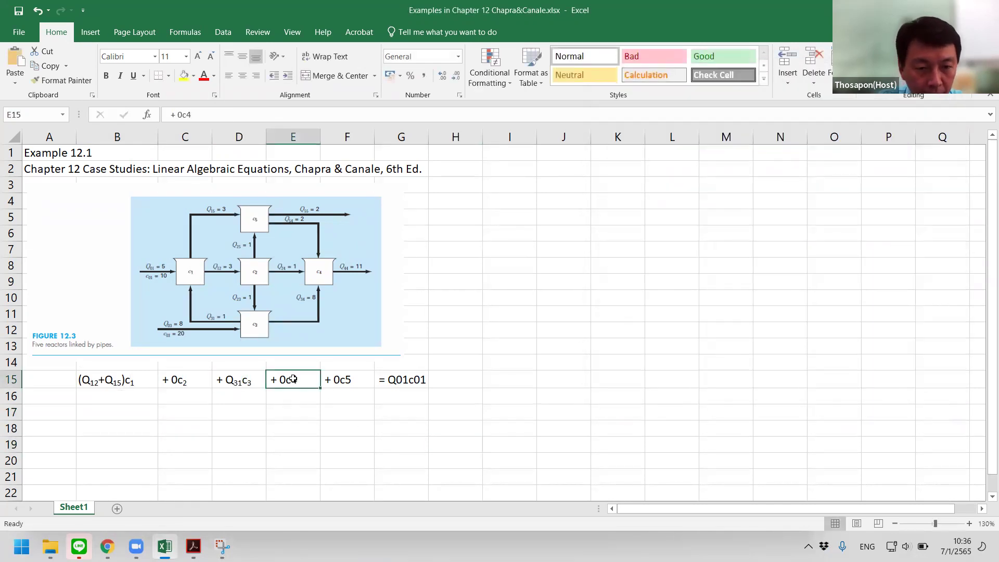
left_click_drag(297, 381, 291, 381)
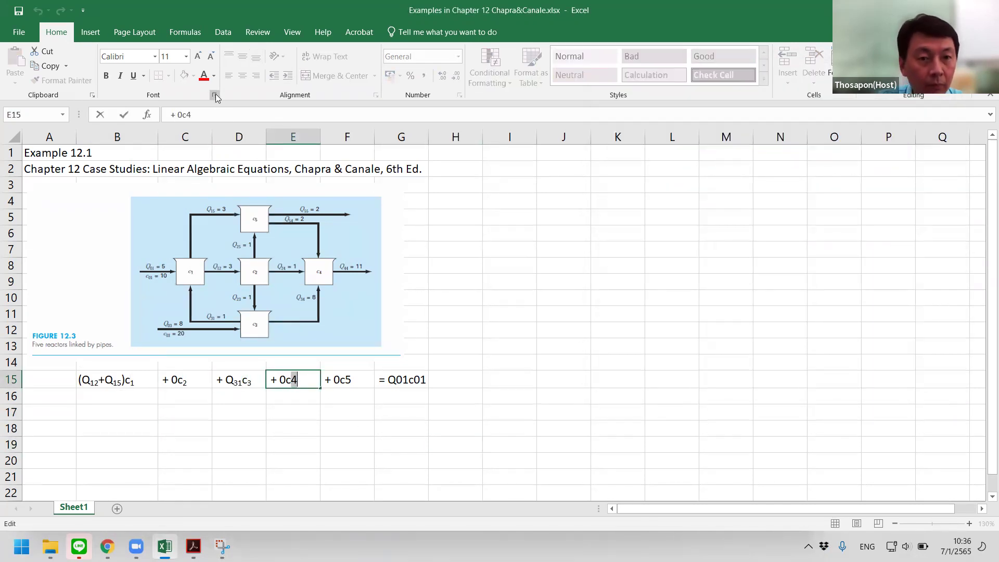
left_click(214, 95)
left_click(646, 260)
left_click(850, 360)
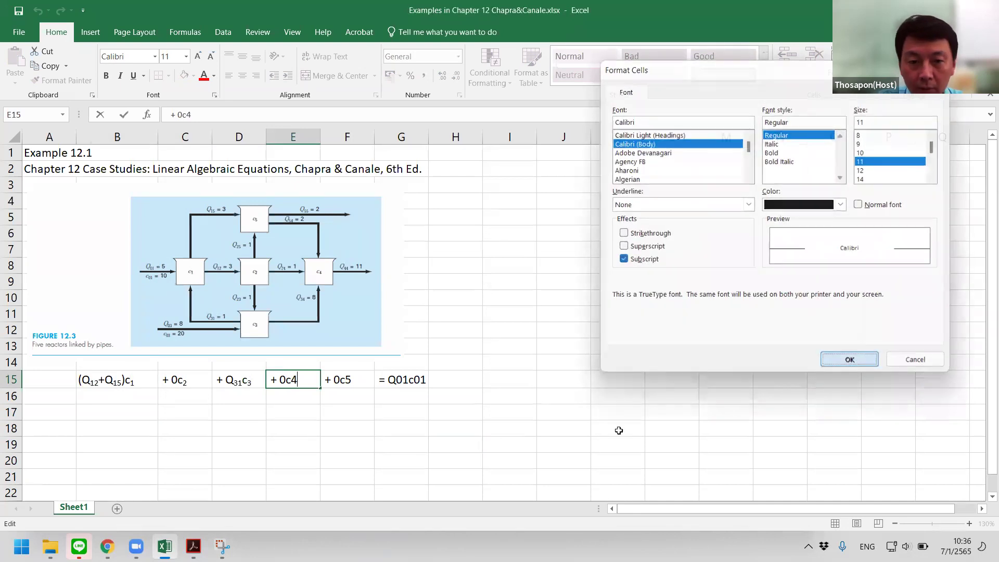
Format the index 5 of c5 in cell F15 as a subscript and commit the cell
left_click(346, 380)
double_click(346, 380)
left_click_drag(351, 380, 345, 381)
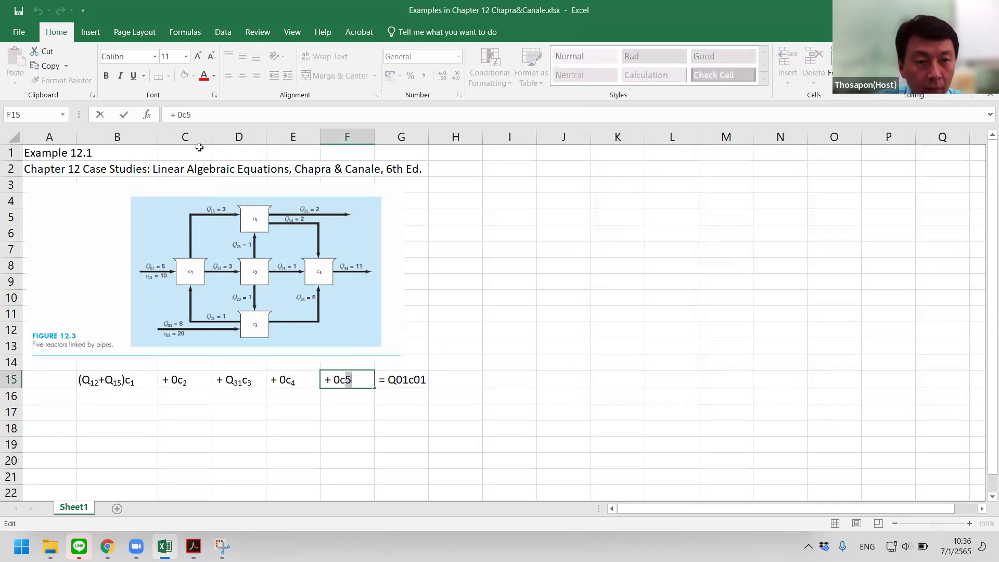
left_click(214, 95)
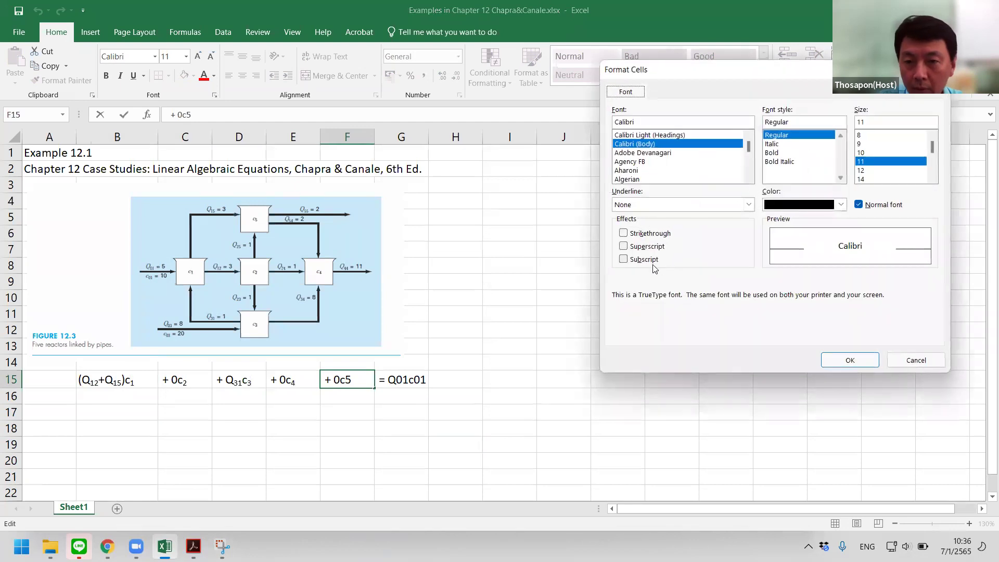
left_click(630, 259)
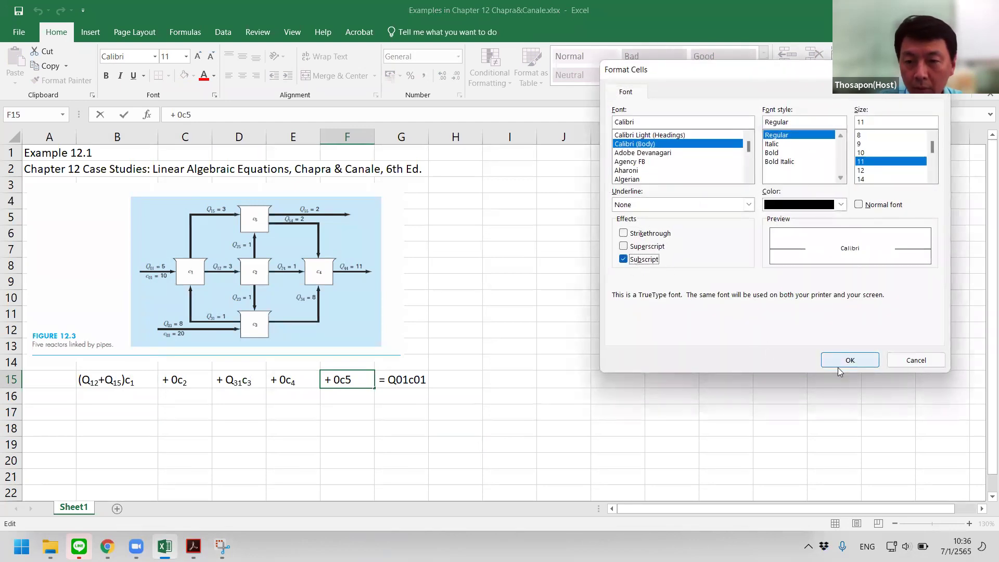
left_click(853, 364)
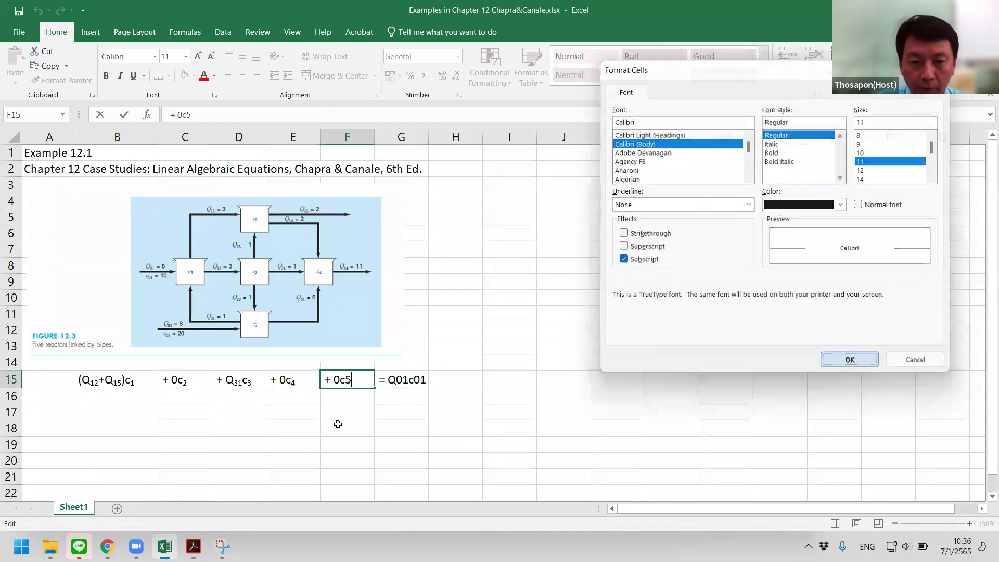
left_click(341, 428)
Format both 01 indices of Q01 and c01 in cell G15 as subscripts and commit the cell
double_click(400, 380)
left_click_drag(396, 381, 410, 380)
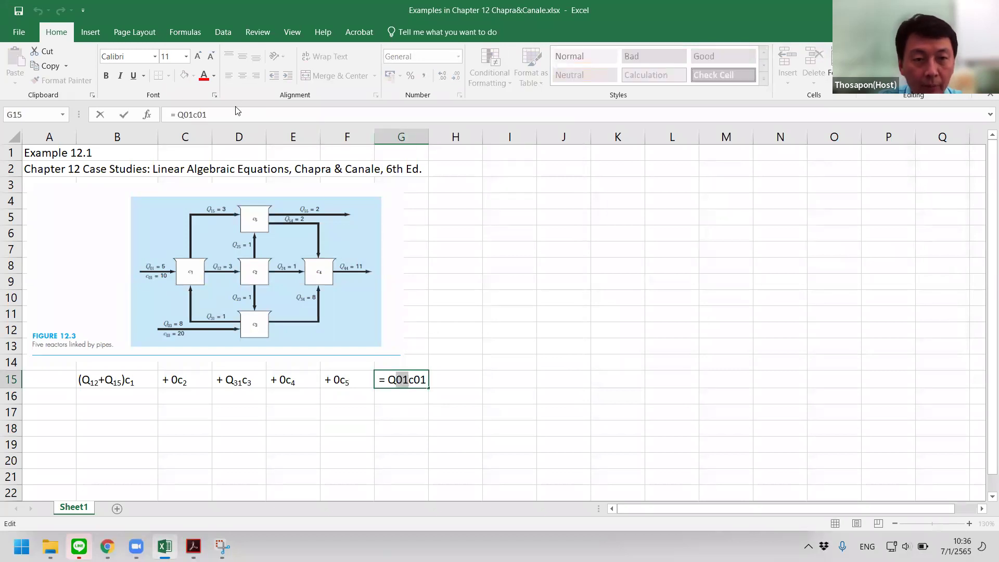
left_click(215, 97)
left_click(645, 259)
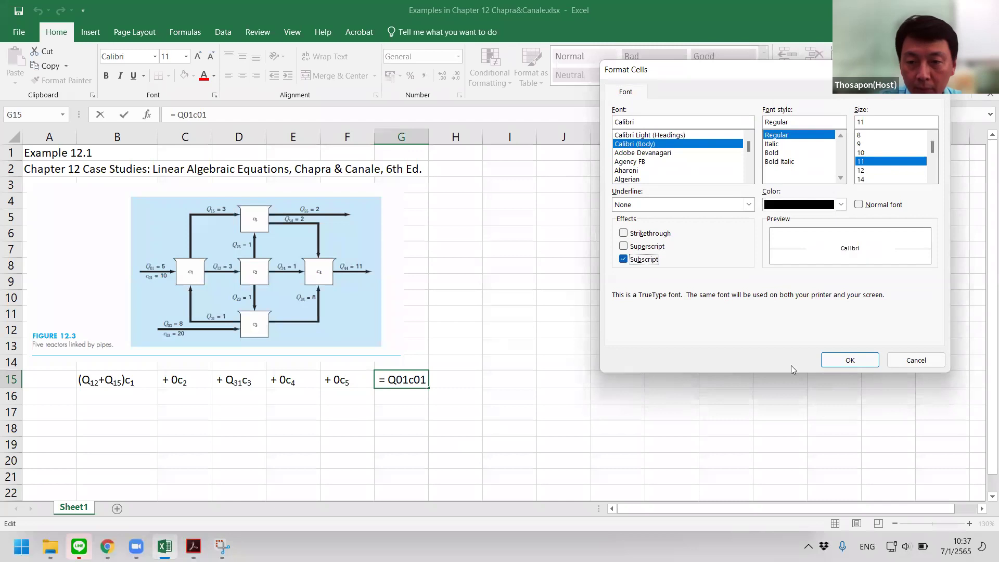
key("Return")
left_click_drag(409, 381, 420, 380)
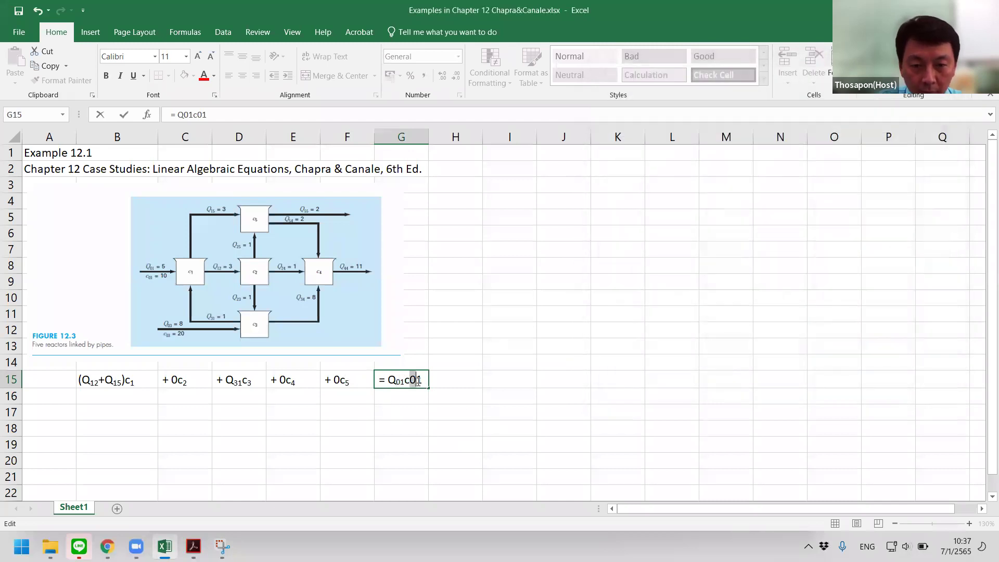
left_click(215, 95)
left_click(624, 259)
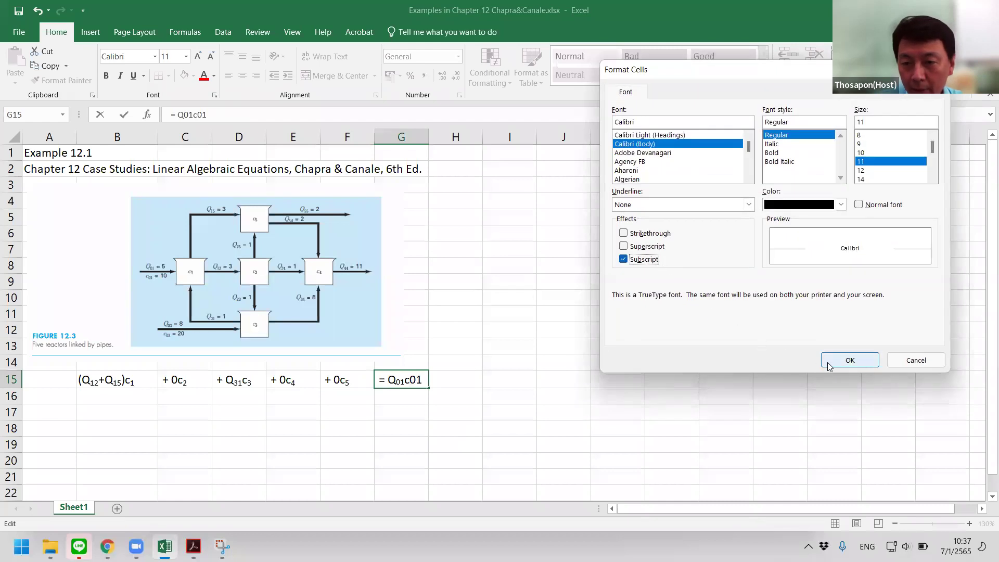
left_click(850, 360)
left_click(504, 411)
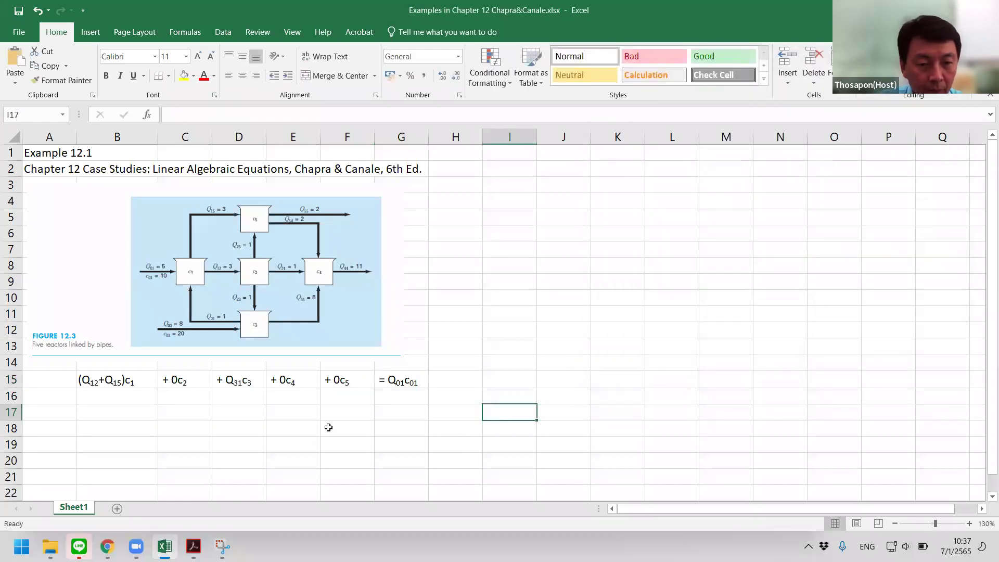
Fill cell B16 with the first term of the equation from cell B15 above it
scroll(329, 427, "up", 1, "ctrl")
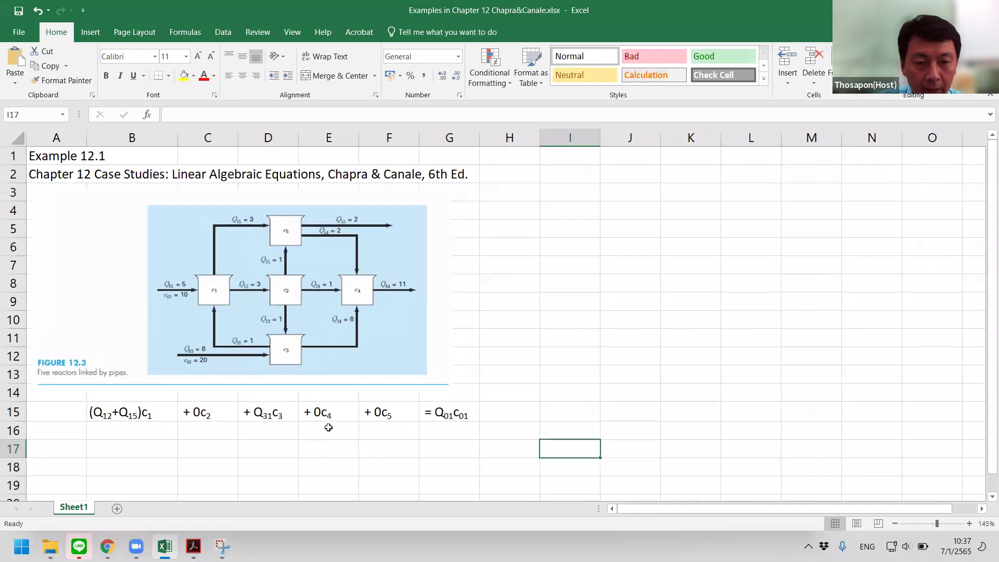
scroll(327, 427, "down", 1)
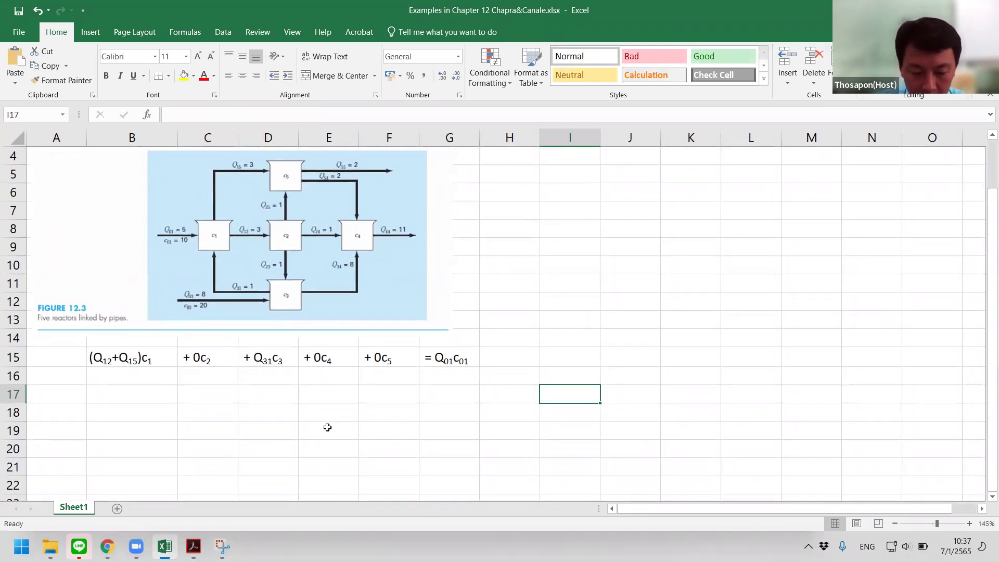
left_click(158, 377)
key("ctrl+d")
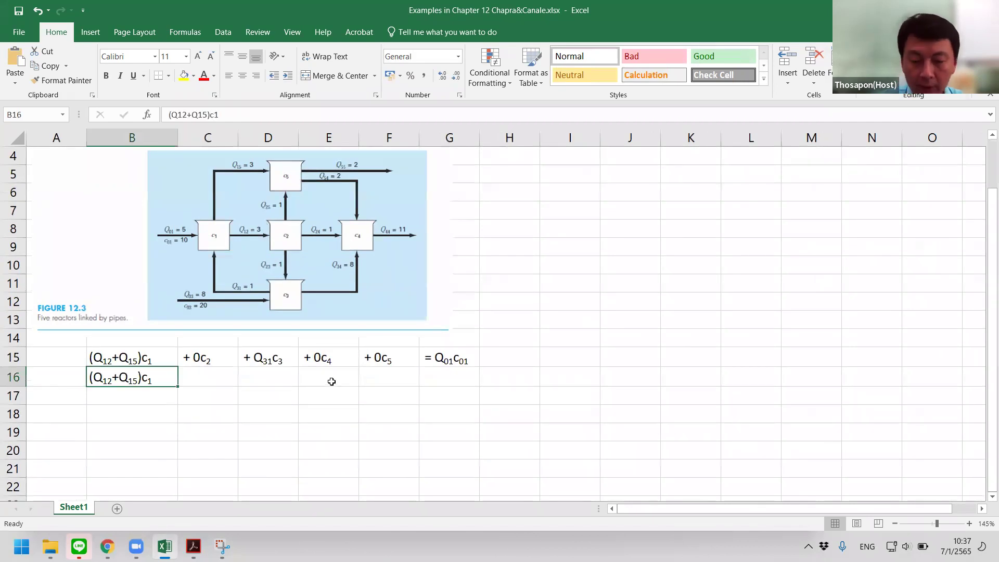
Reduce the term in cell B16 to Q12c1 by removing +Q15 and both parentheses
key("F2")
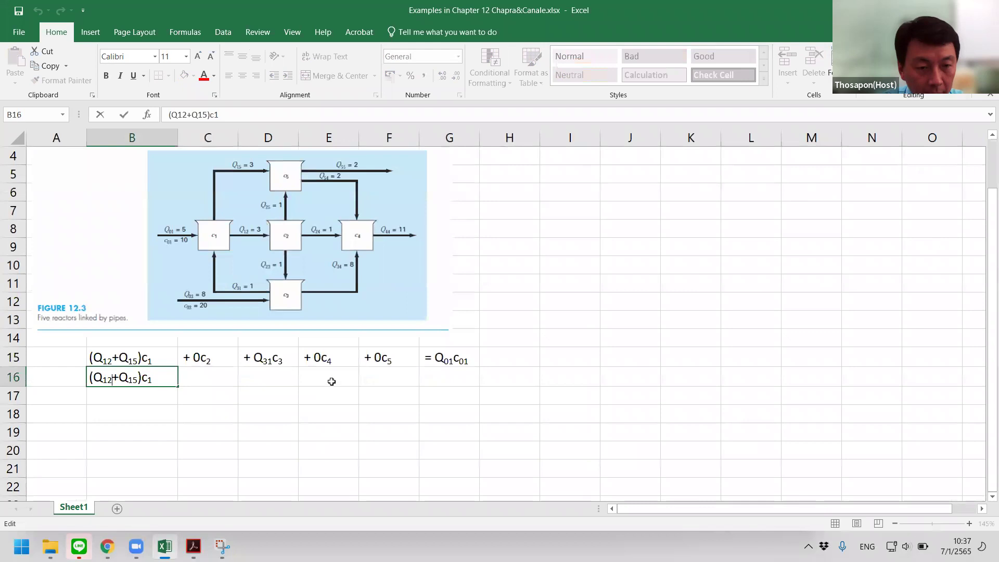
key("shift+Right")
key("shift+Right")
key("shift+Right")
key("shift+Right")
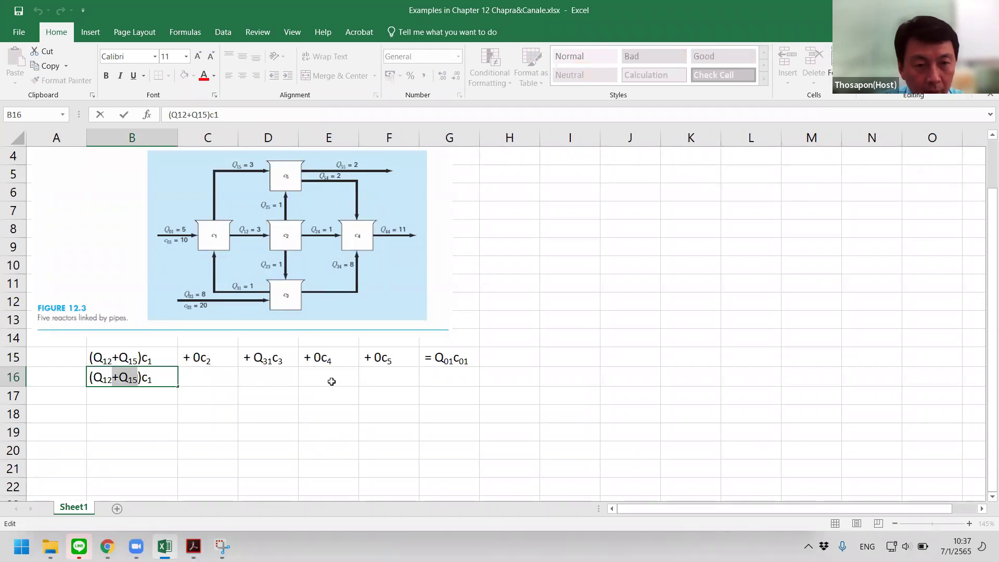
key("shift+Right")
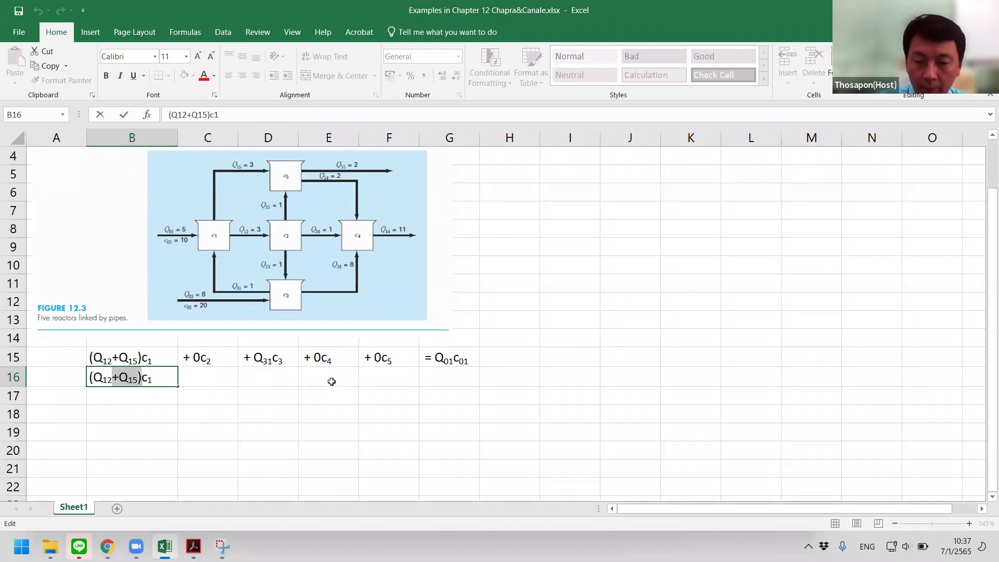
key("BackSpace")
key("BackSpace")
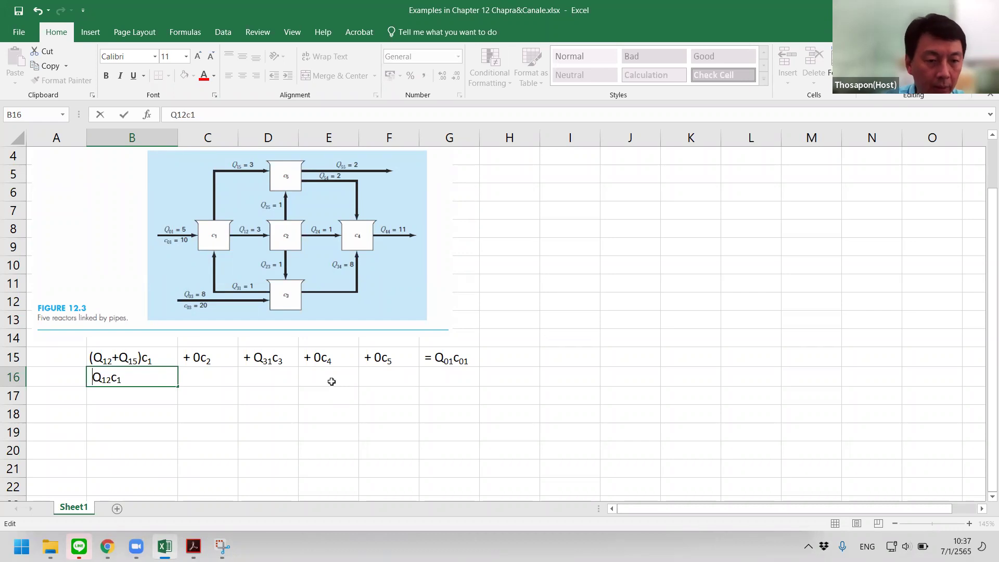
key("Return")
key("Up")
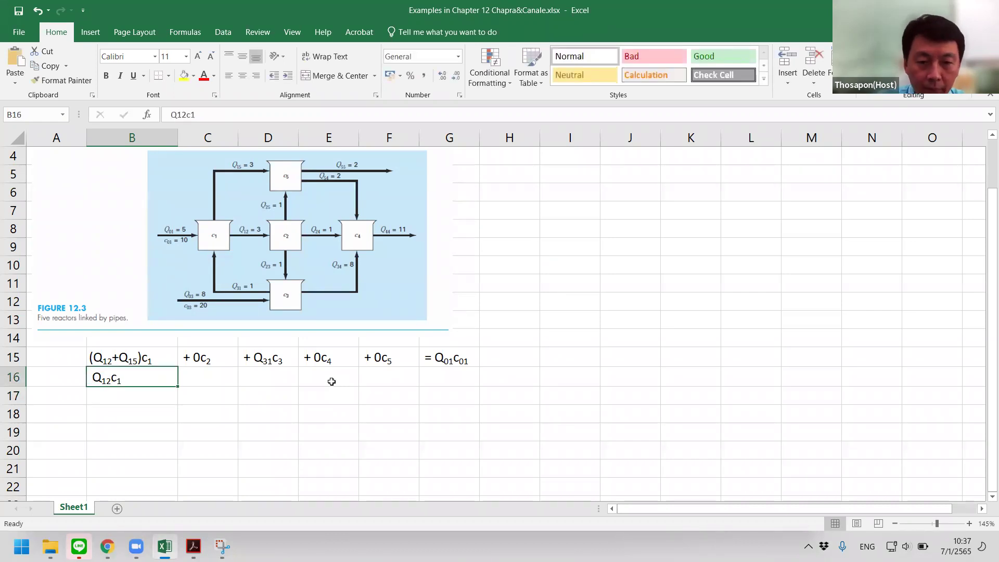
Right-align the equation terms in the range B15:F16
left_click_drag(139, 350, 372, 375)
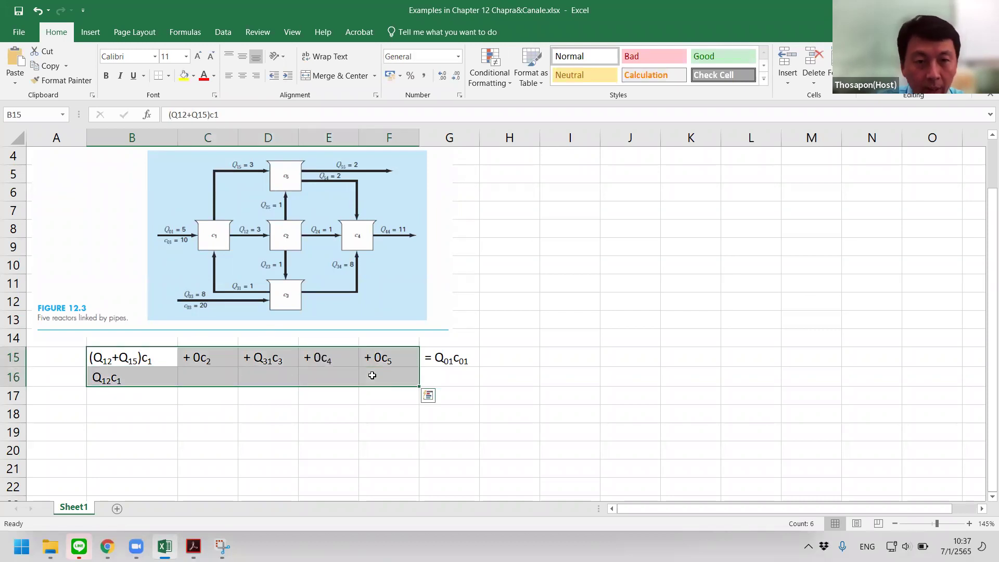
left_click(257, 78)
left_click(243, 417)
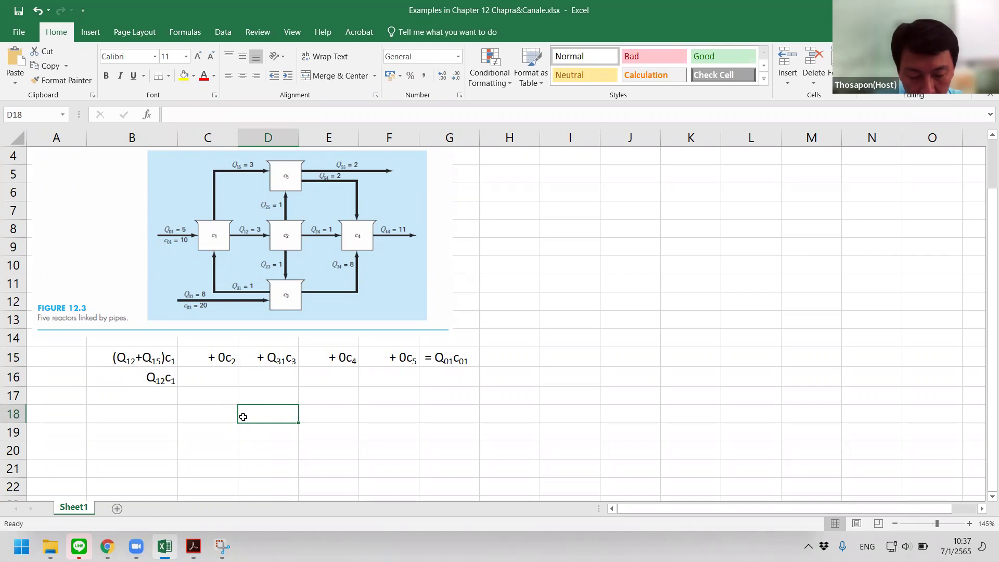
left_click(214, 376)
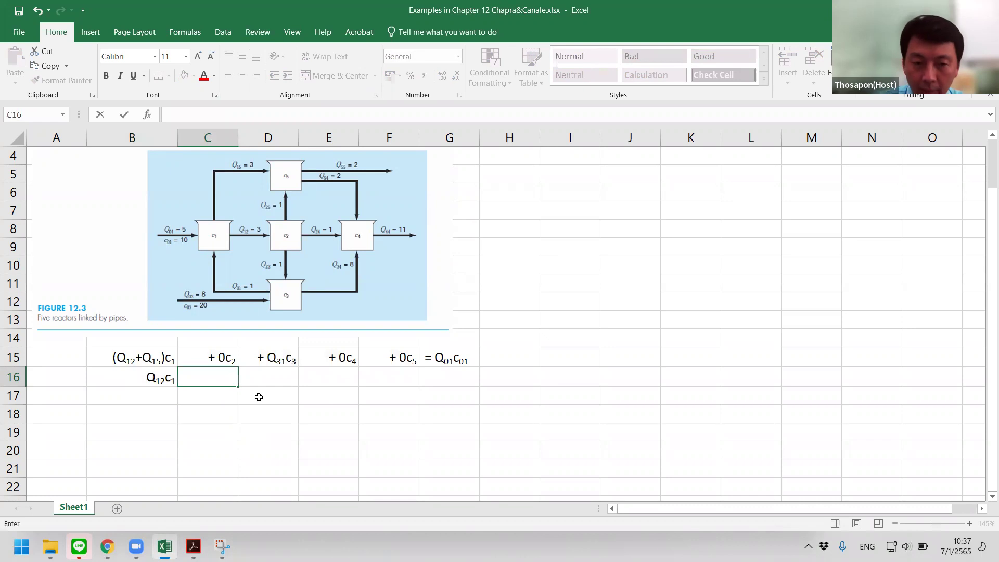
type("- (")
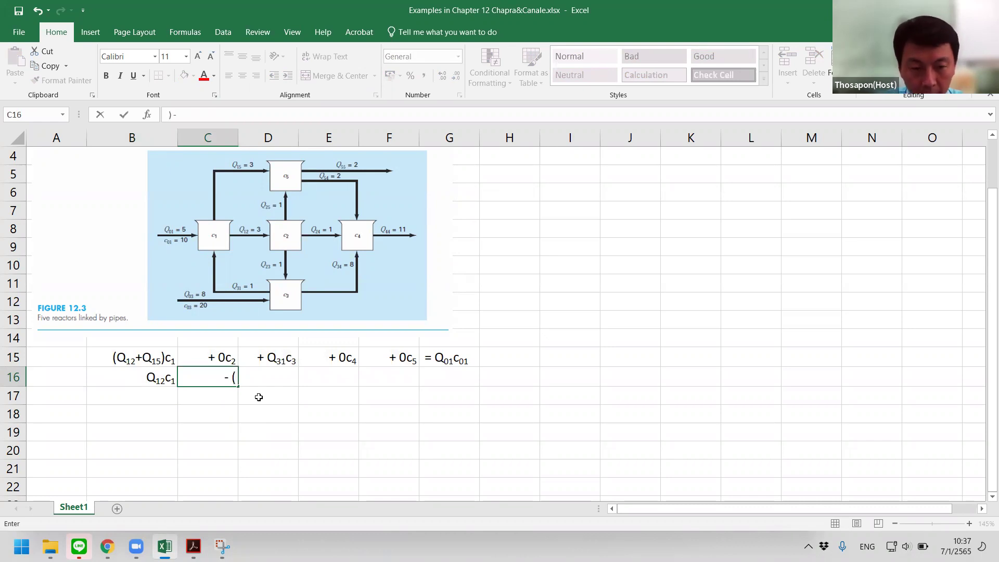
key("Escape")
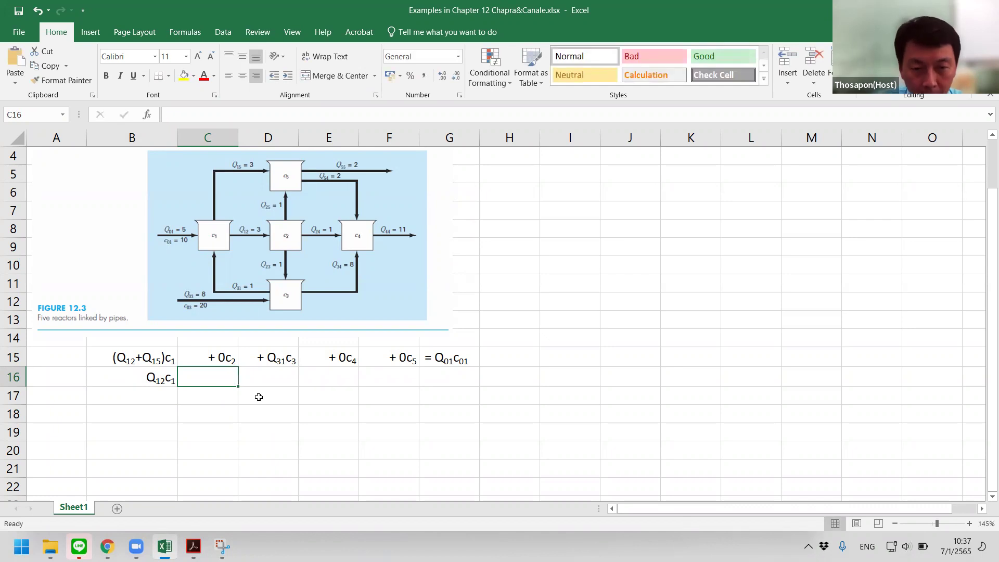
Copy the subscripted term in cell B15 into cell C16
left_click(125, 354)
key("ctrl+c")
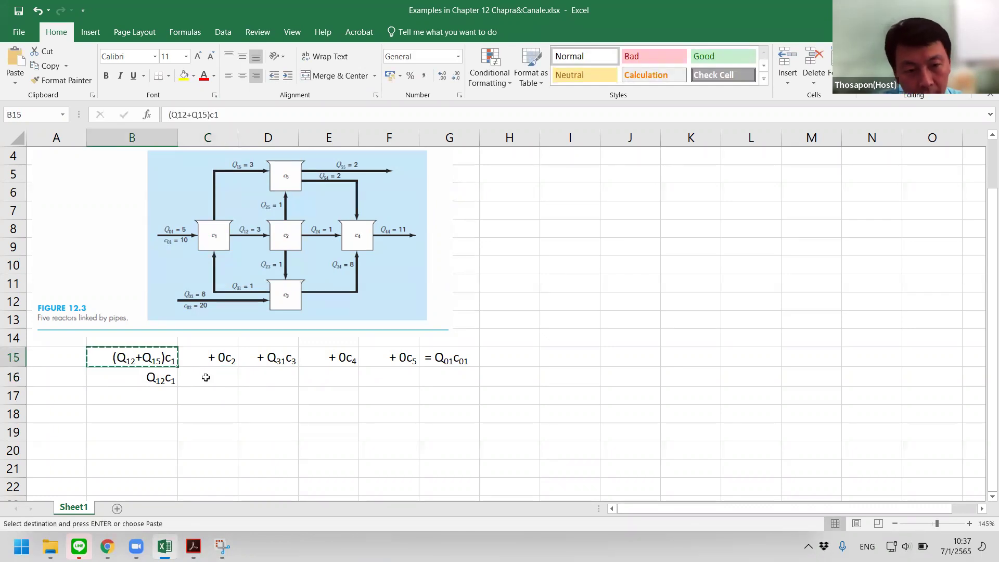
left_click(206, 378)
key("ctrl+v")
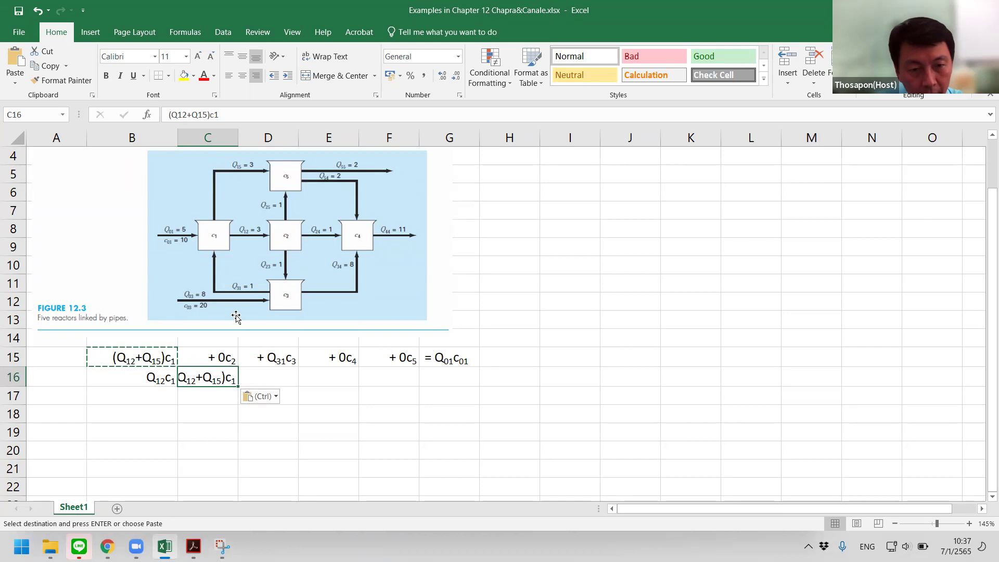
Put a minus sign before the parenthesis in cell C16 and change the first Q variable's index to 23
double_click(218, 381)
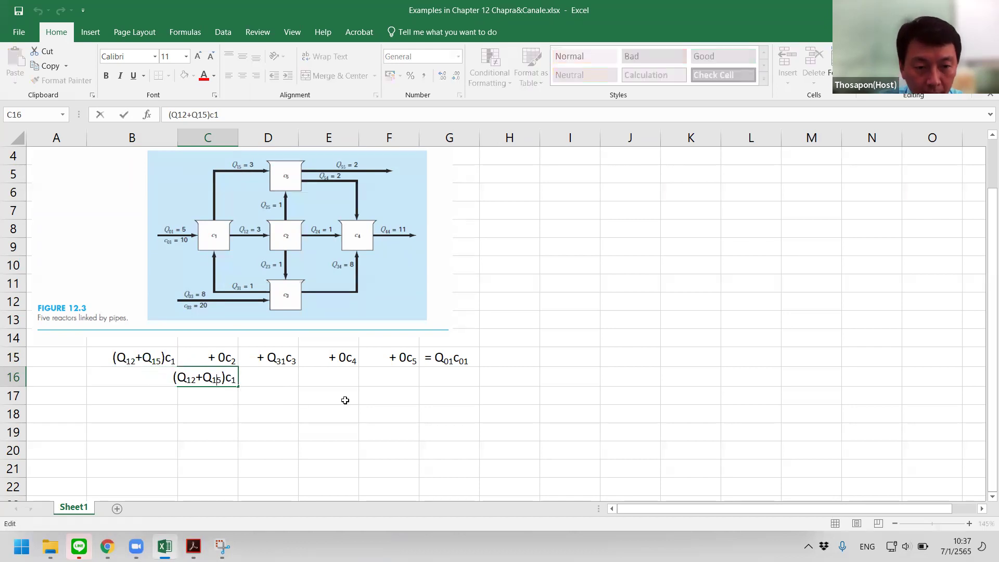
key("Home")
type("1")
key("BackSpace")
type("-")
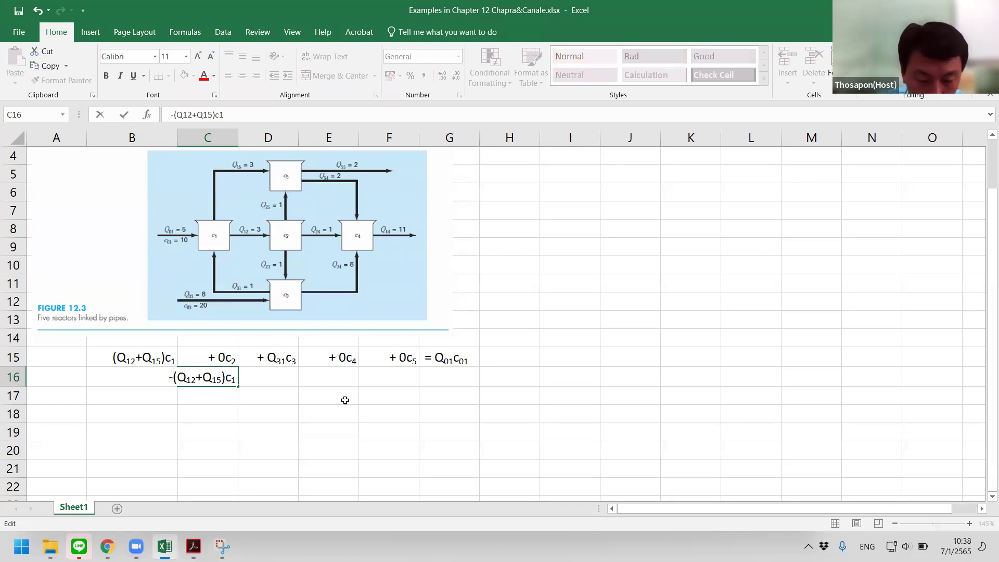
type("3")
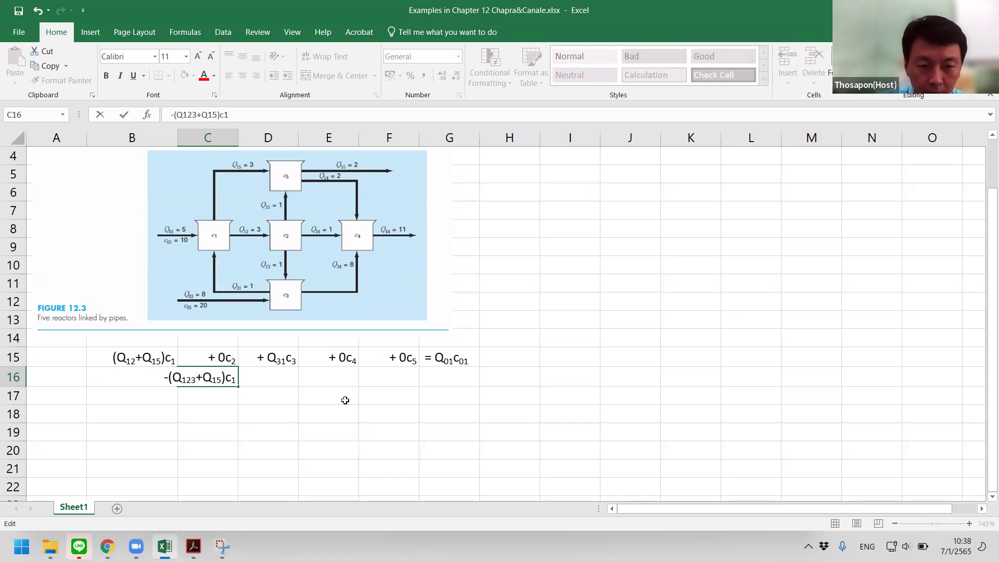
key("BackSpace")
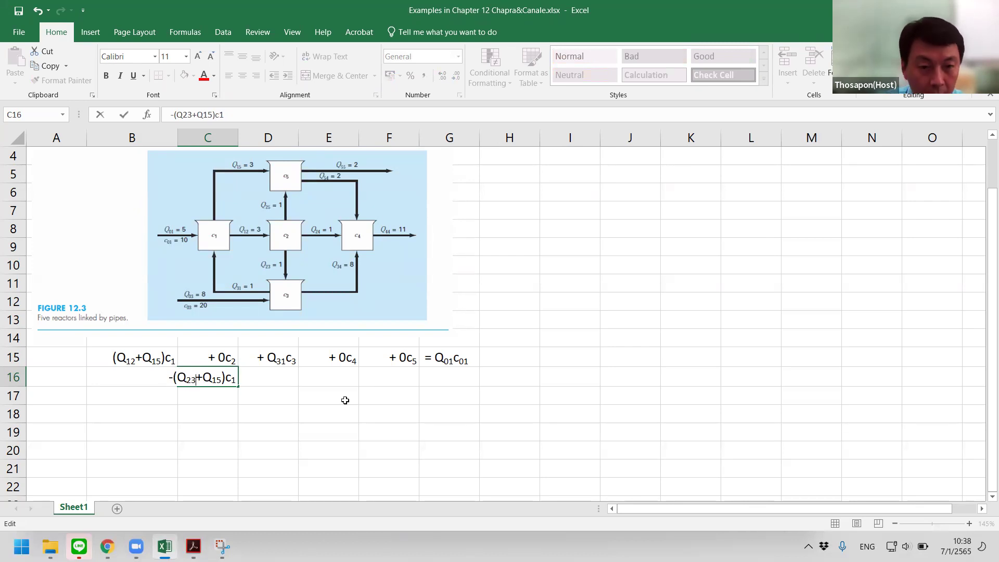
Change the second Q variable's index in cell C16 to 24 and add +Q25 inside the parentheses
type("24")
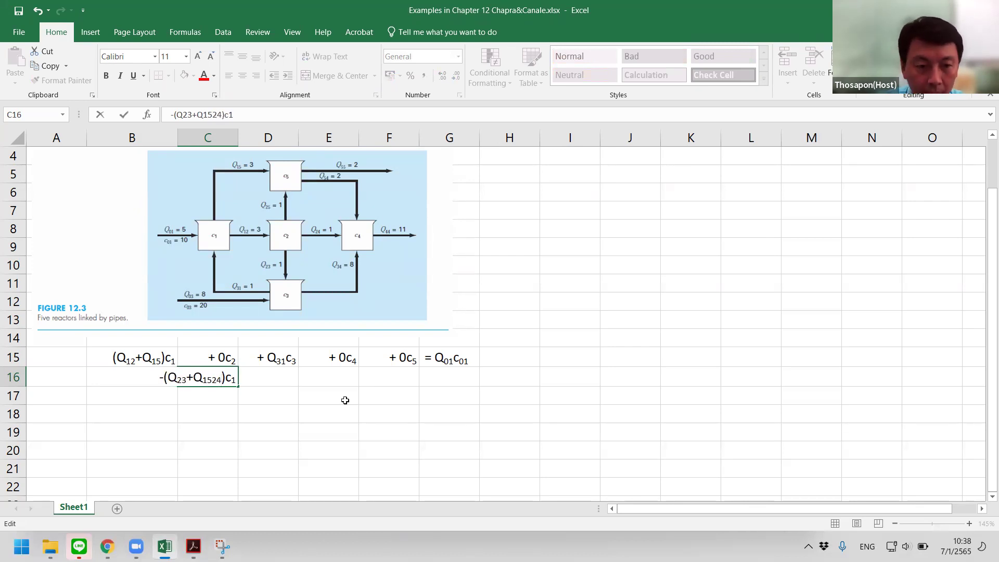
key("BackSpace")
key("BackSpace")
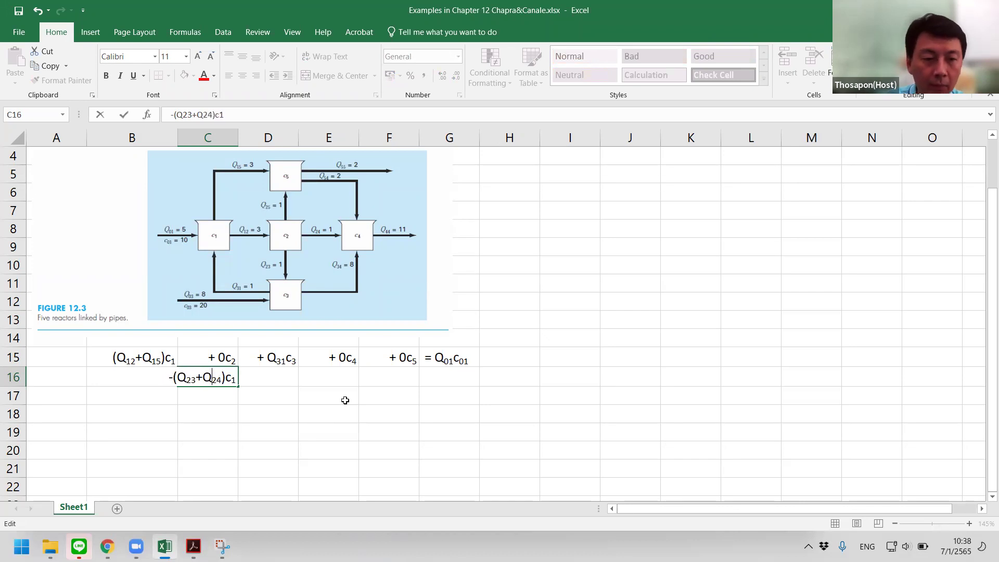
type("+")
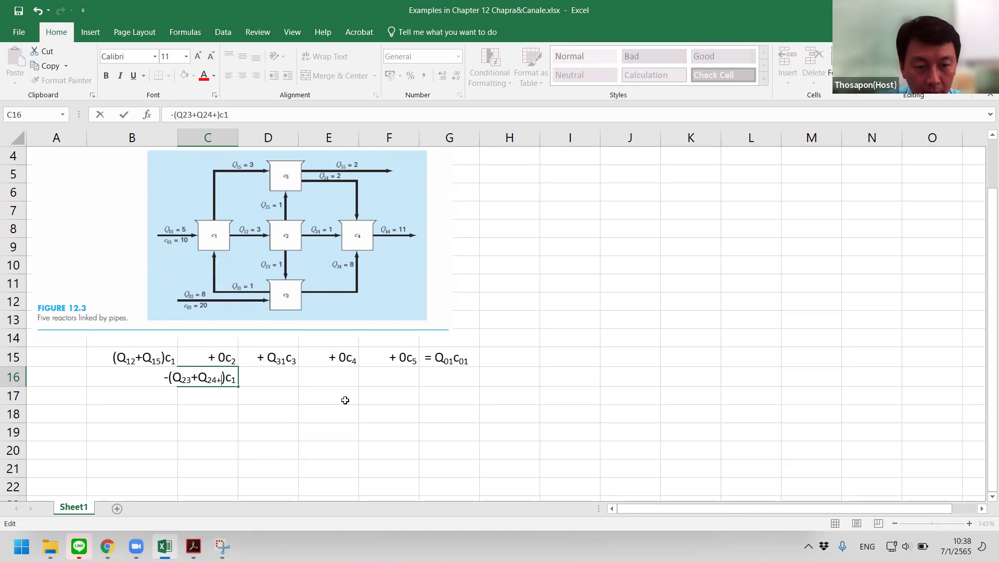
type("Q25")
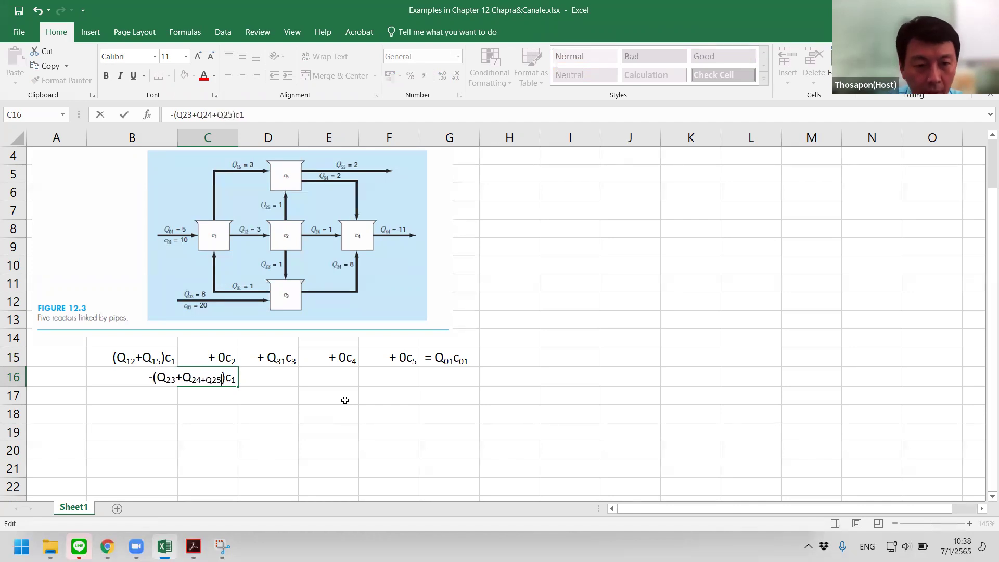
Remove the subscript formatting from the +Q before index 25 in cell C16
key("Left")
key("Left")
key("Left")
key("Left")
key("Left")
key("shift+Left")
key("shift+Left")
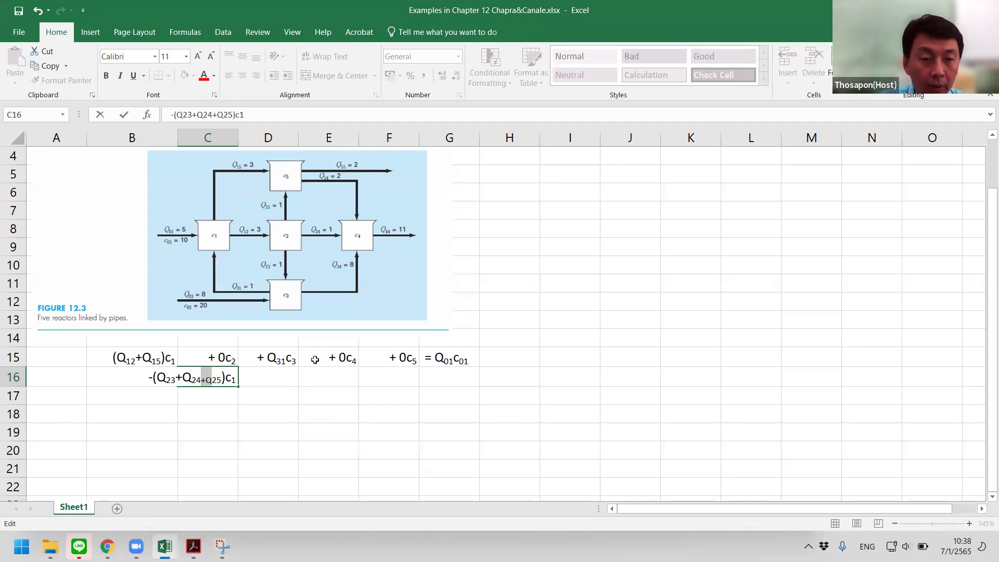
left_click(215, 98)
left_click(624, 260)
left_click(849, 361)
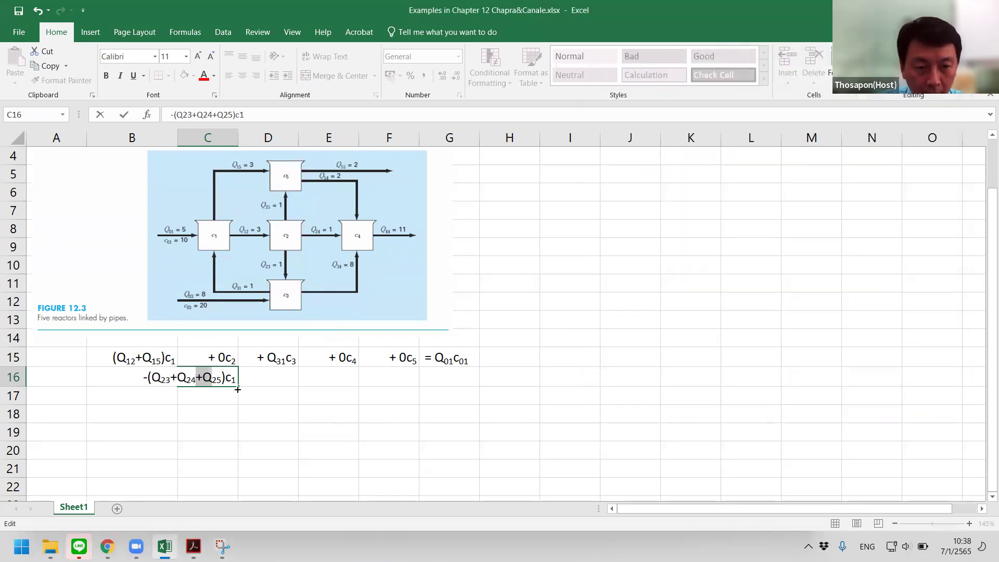
Change the c variable's index in cell C16 to 2 and widen column C to fit the whole term
left_click(234, 380)
type("2")
key("BackSpace")
key("Return")
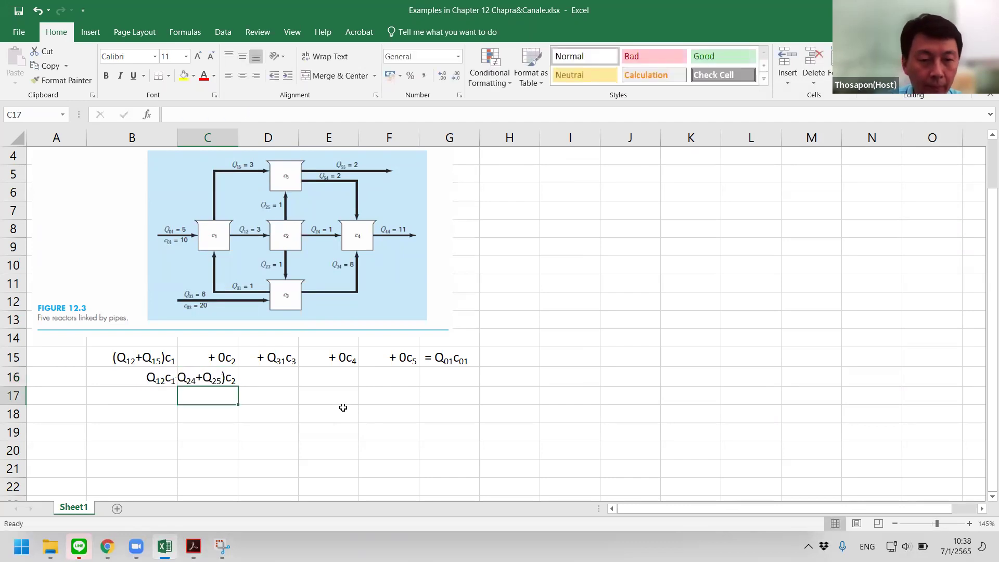
left_click_drag(238, 135, 287, 144)
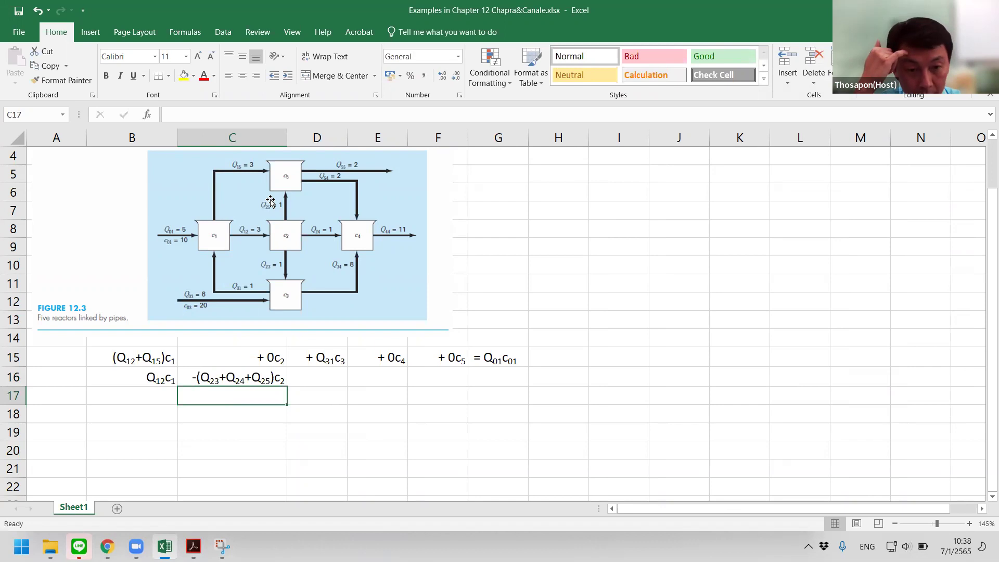
left_click_drag(286, 142, 280, 141)
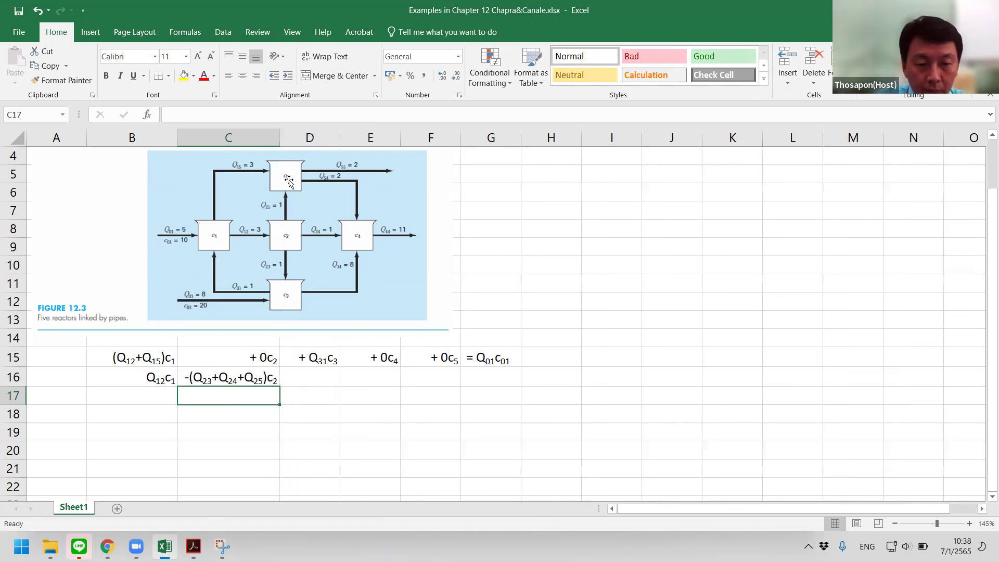
Copy the term from D15 into cell D16 and change it to + 0c3
left_click(333, 370)
key("ctrl+d")
double_click(312, 379)
left_click_drag(312, 378, 329, 381)
type("0c3")
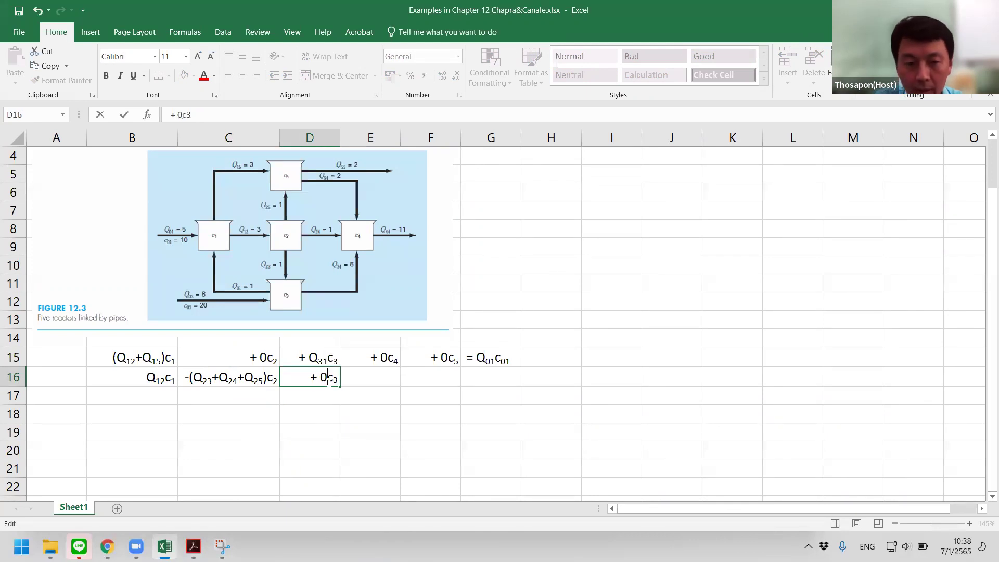
key("Return")
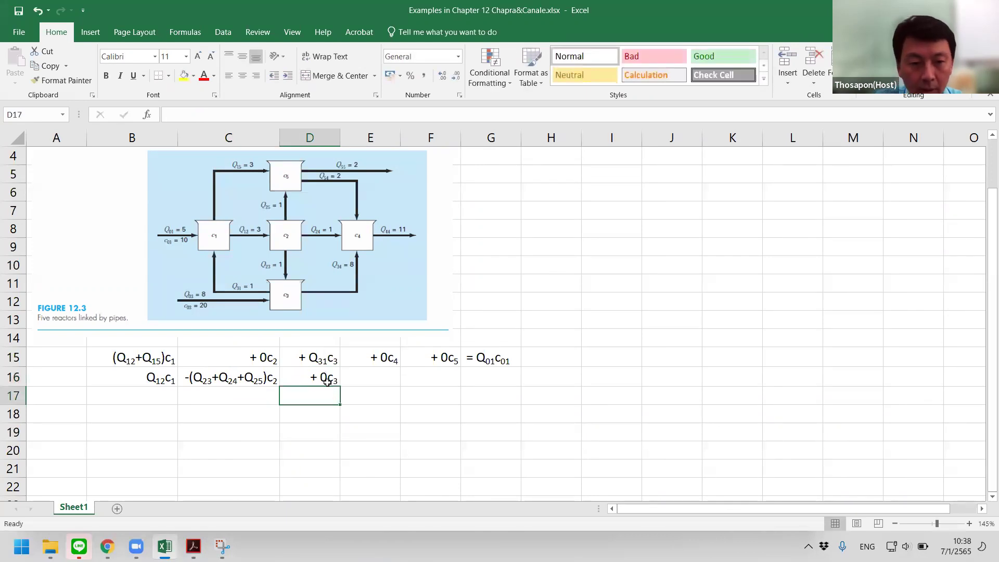
Copy the terms + 0c4 and + 0c5 from row 15 into cells E16 and F16
left_click(378, 380)
key("ctrl+v")
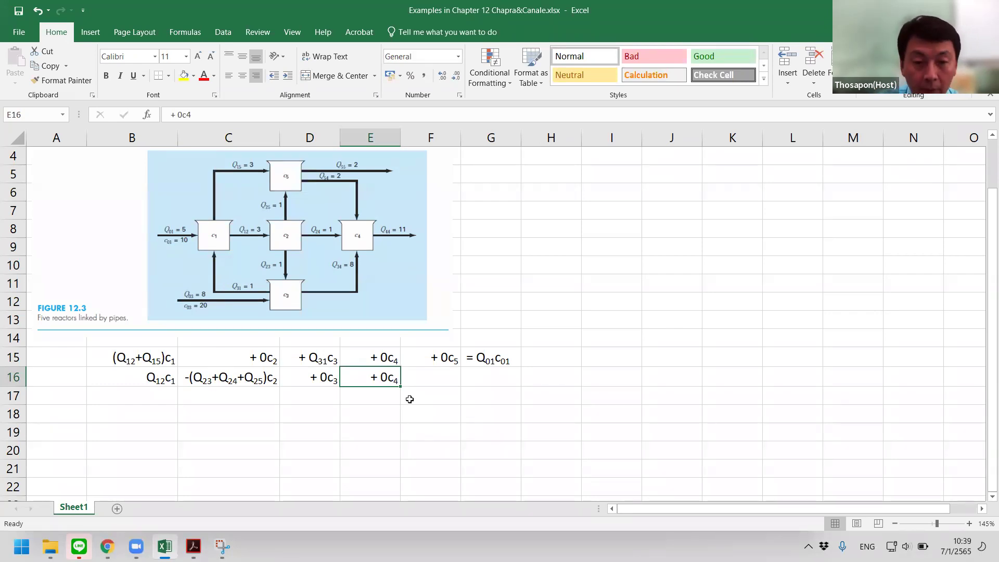
left_click(440, 380)
key("ctrl+d")
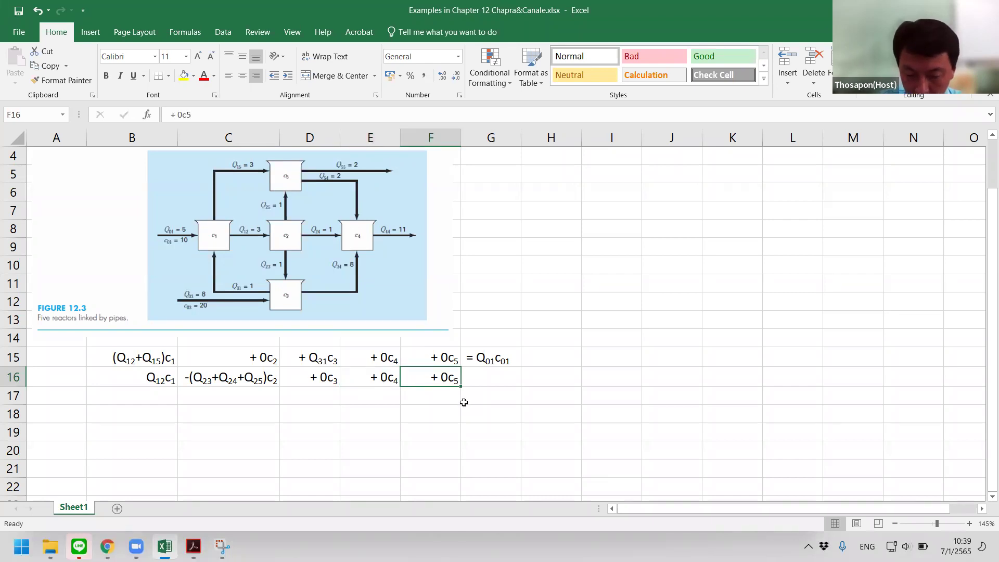
Copy the right-hand side from G15 into cell G16 and change it to = 0
left_click(485, 380)
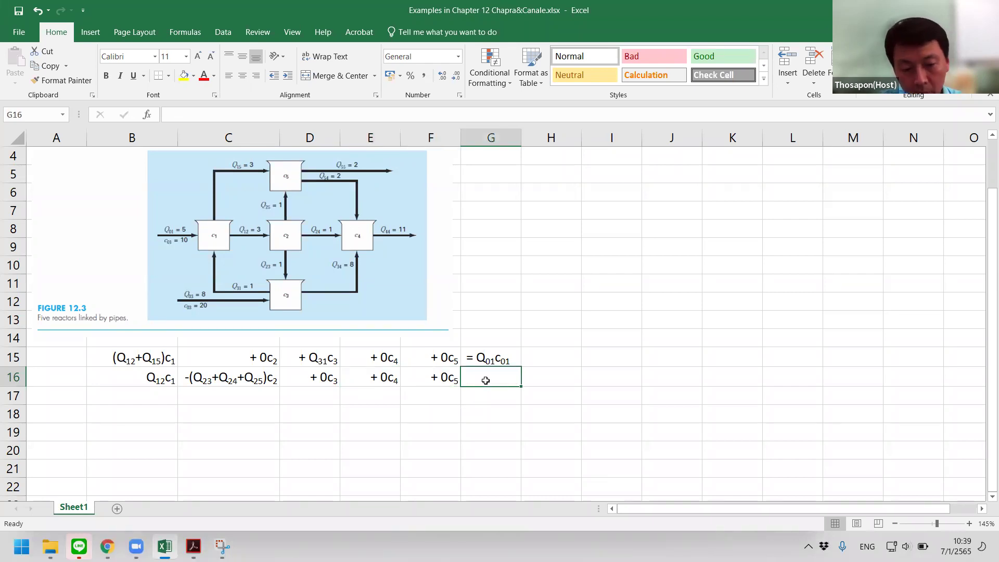
key("ctrl+d")
key("Left")
key("Left")
key("Left")
key("Right")
key("Right")
key("Right")
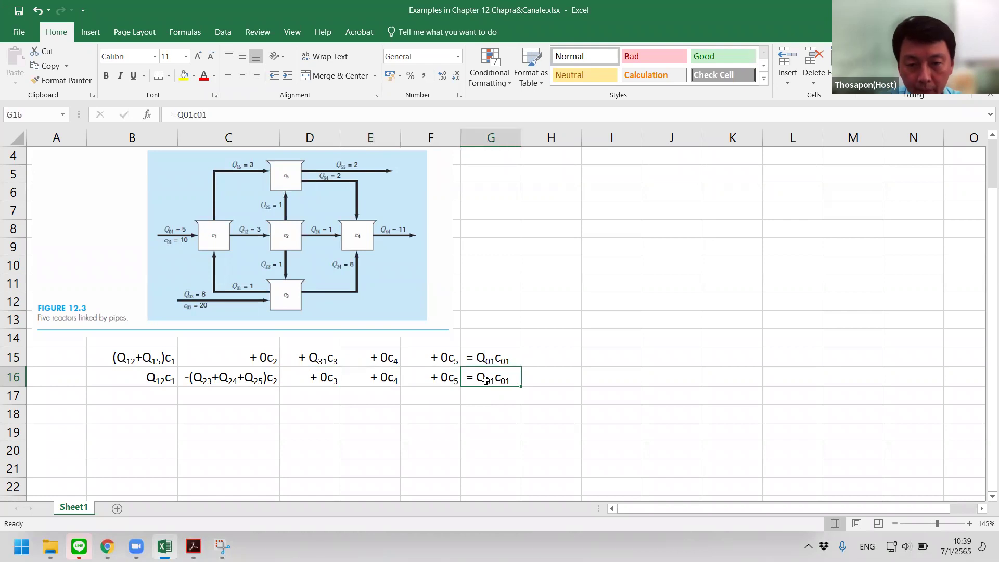
double_click(485, 380)
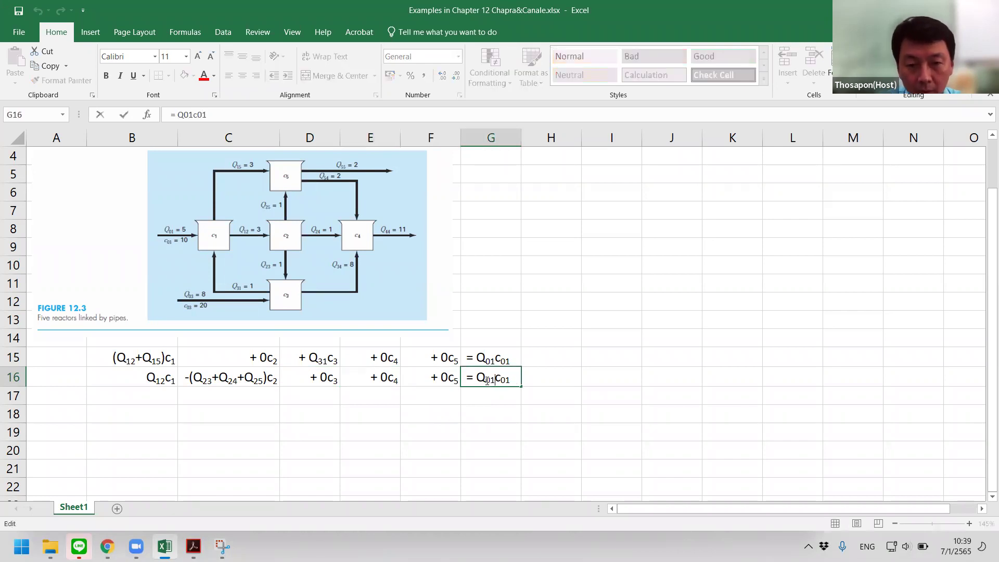
type("0")
key("Delete")
key("Delete")
key("Delete")
key("Delete")
key("Delete")
key("Delete")
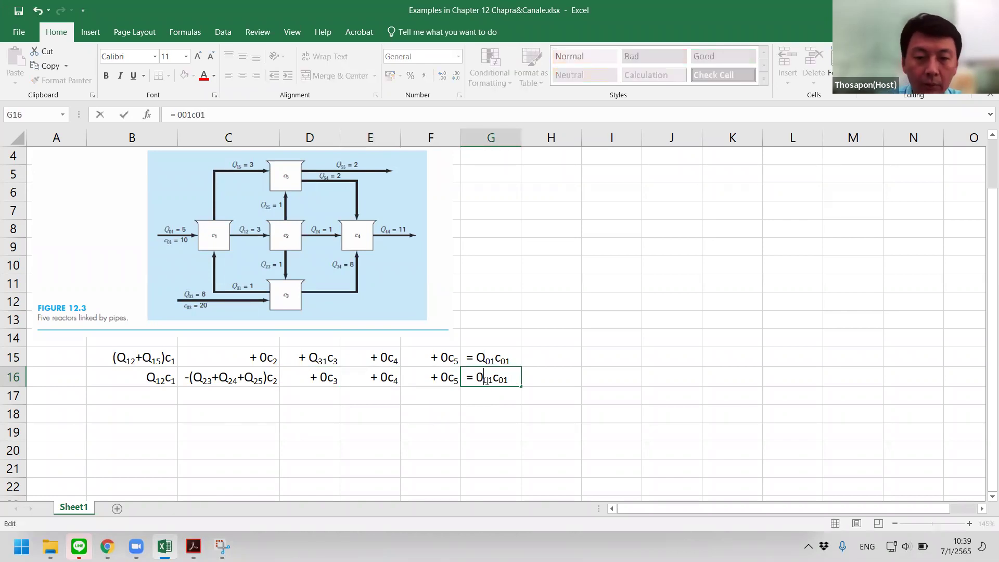
key("Return")
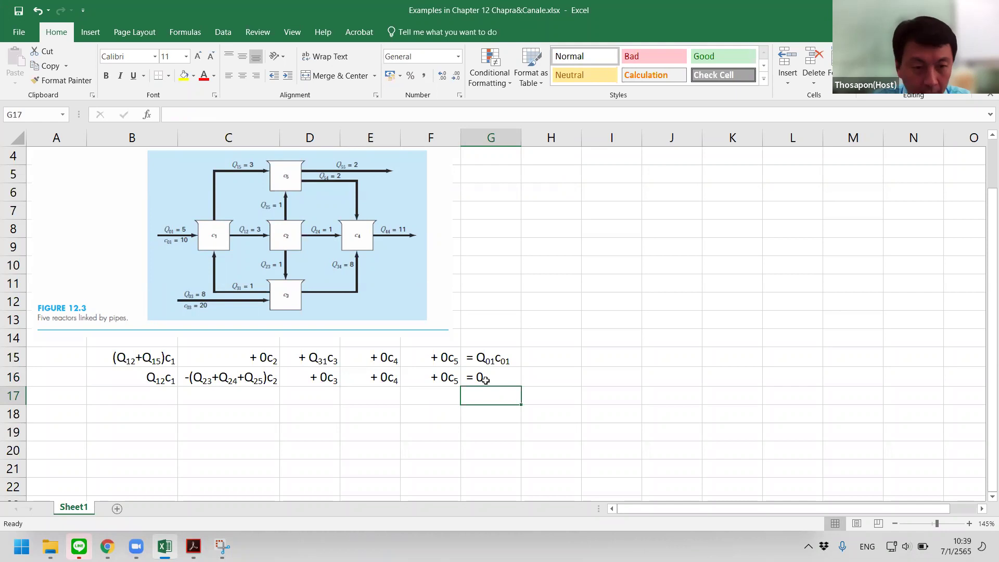
Copy the term from B16 into cell B17 and replace its Q12 coefficient with 0 to give 0c1
left_click(169, 399)
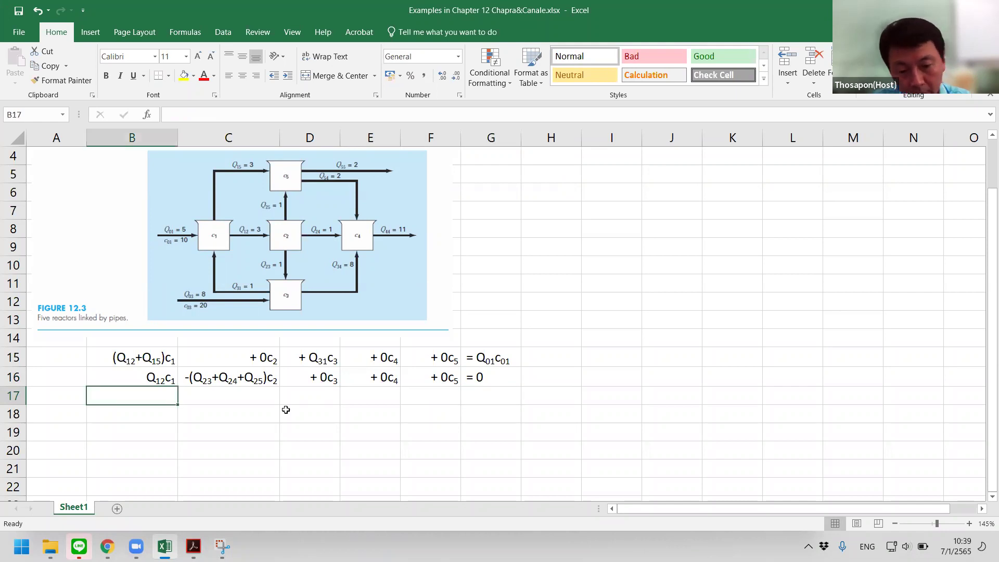
key("ctrl+d")
key("F2")
key("Home")
type("0")
key("shift+Right")
key("Delete")
key("Return")
key("Up")
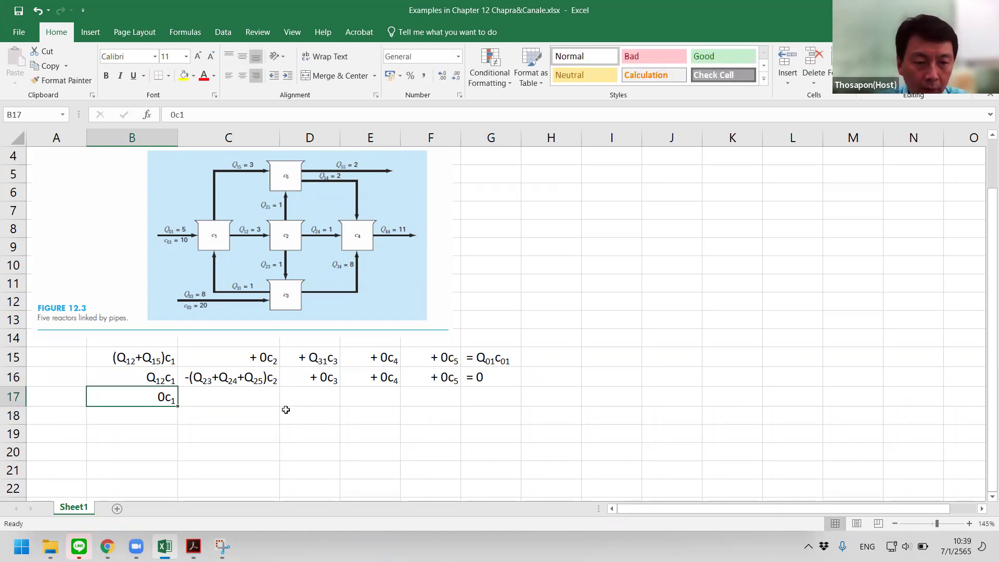
key("F2")
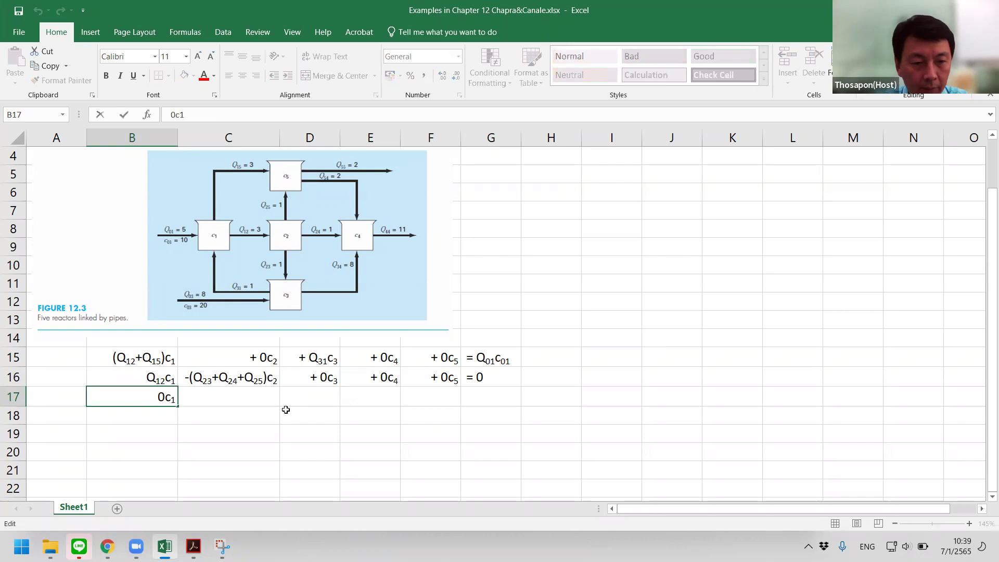
key("Return")
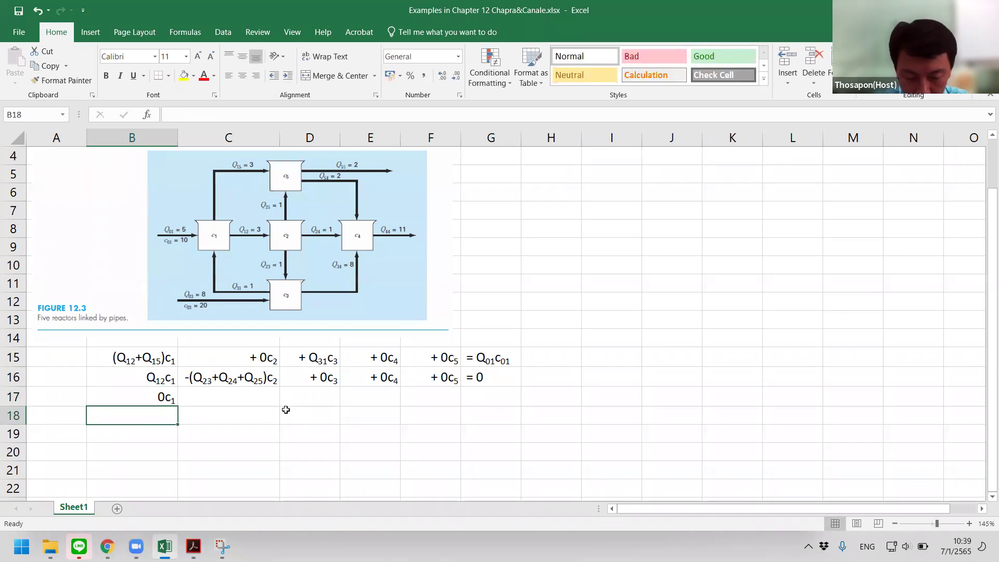
Copy the term from C16 into cell C17, change the last Q variable's index to 23 and remove the closing parenthesis
key("Right")
key("Up")
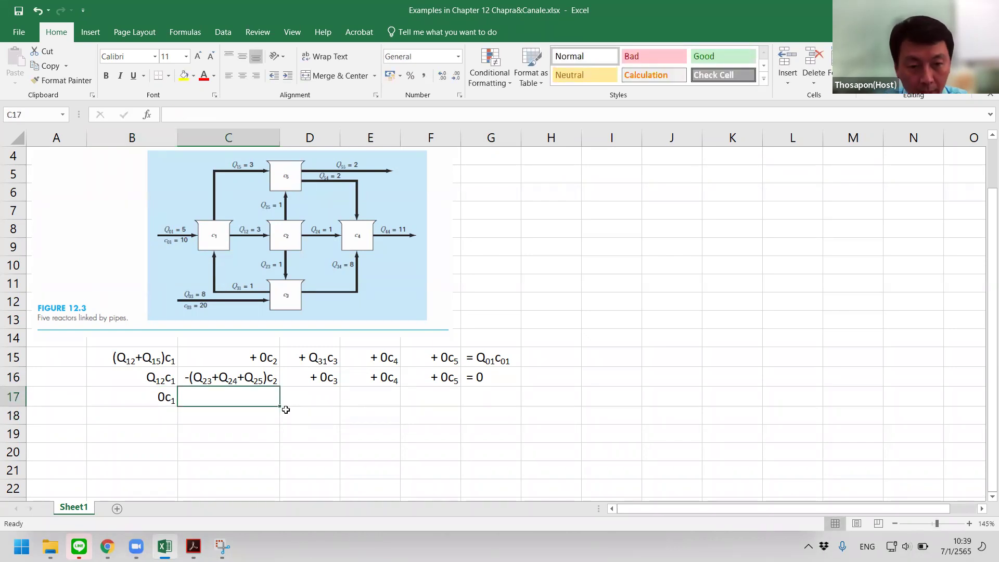
key("ctrl+d")
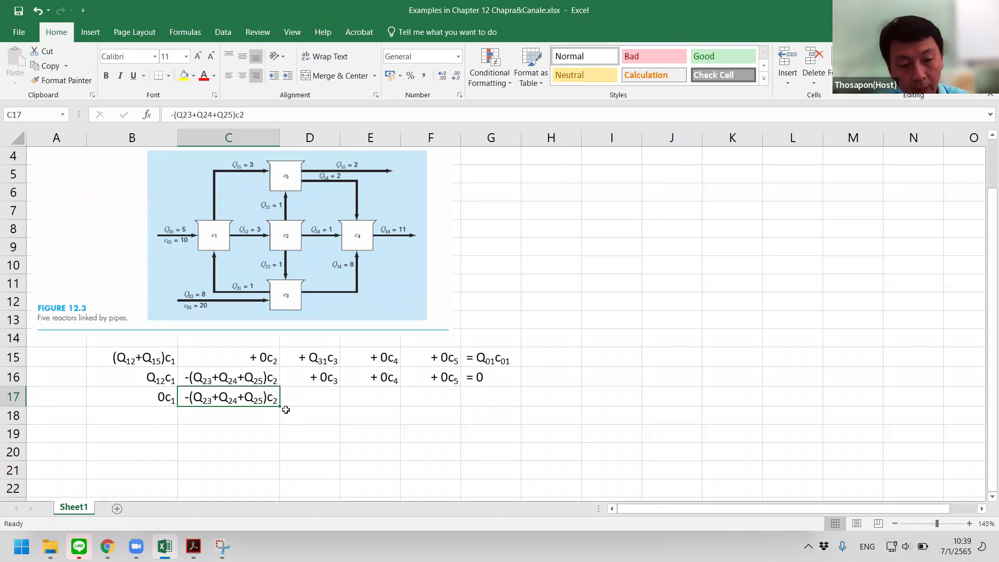
key("F2")
key("Left")
key("Left")
key("Left")
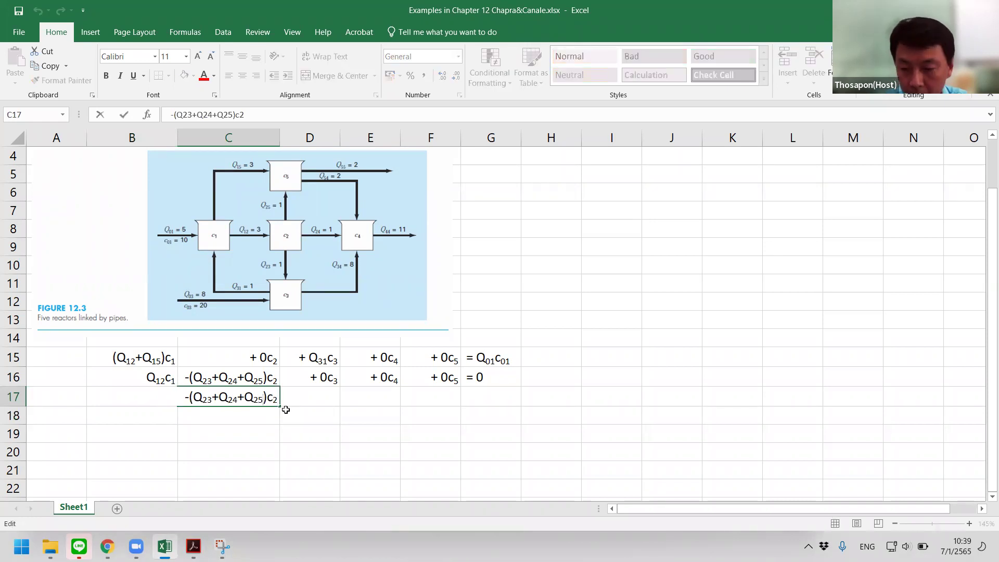
type("3")
key("BackSpace")
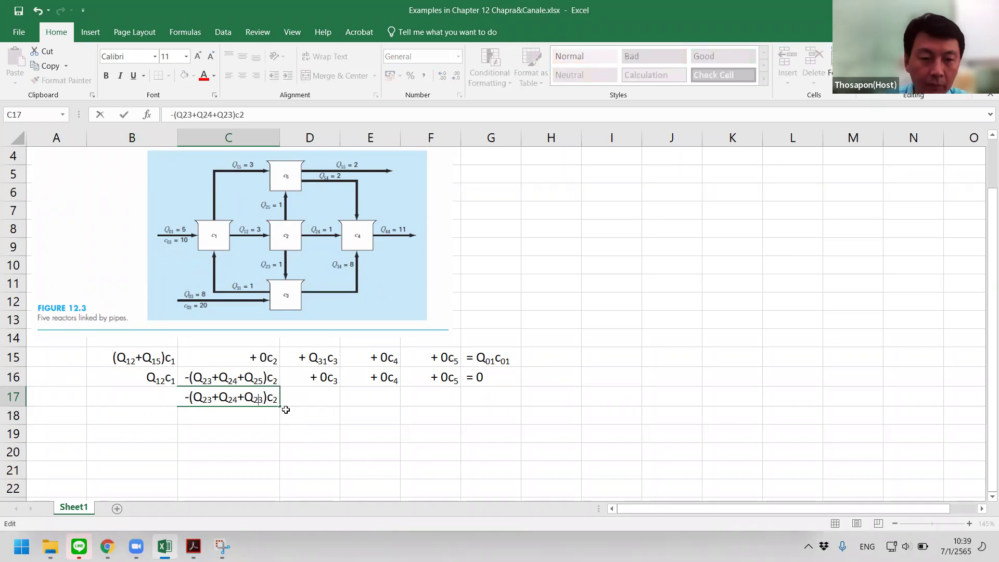
key("Delete")
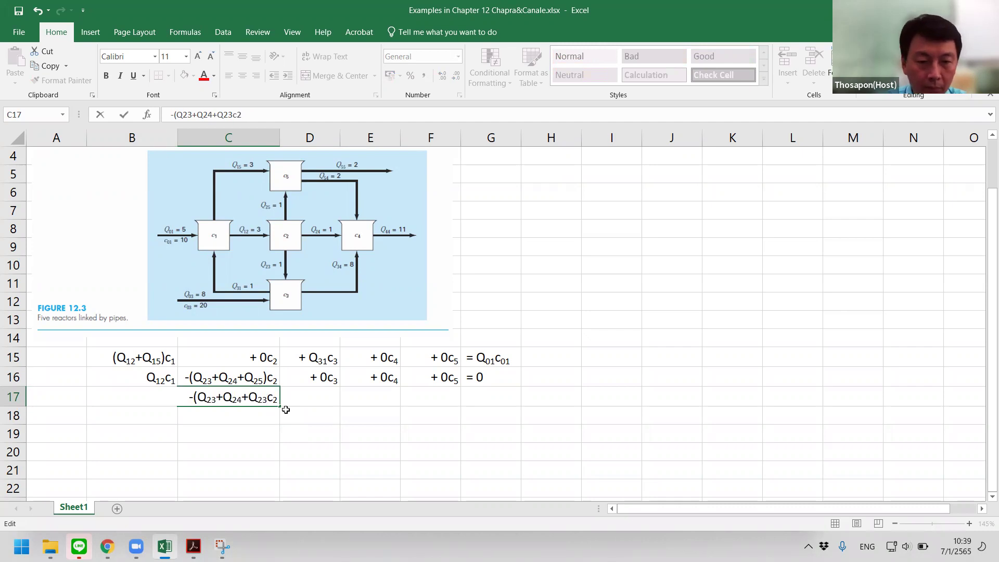
Delete everything before the last Q23 in cell C17 and put a plus sign in front, giving + Q23c2
key("BackSpace")
key("BackSpace")
key("BackSpace")
key("BackSpace")
key("BackSpace")
key("BackSpace")
key("BackSpace")
key("BackSpace")
key("BackSpace")
key("BackSpace")
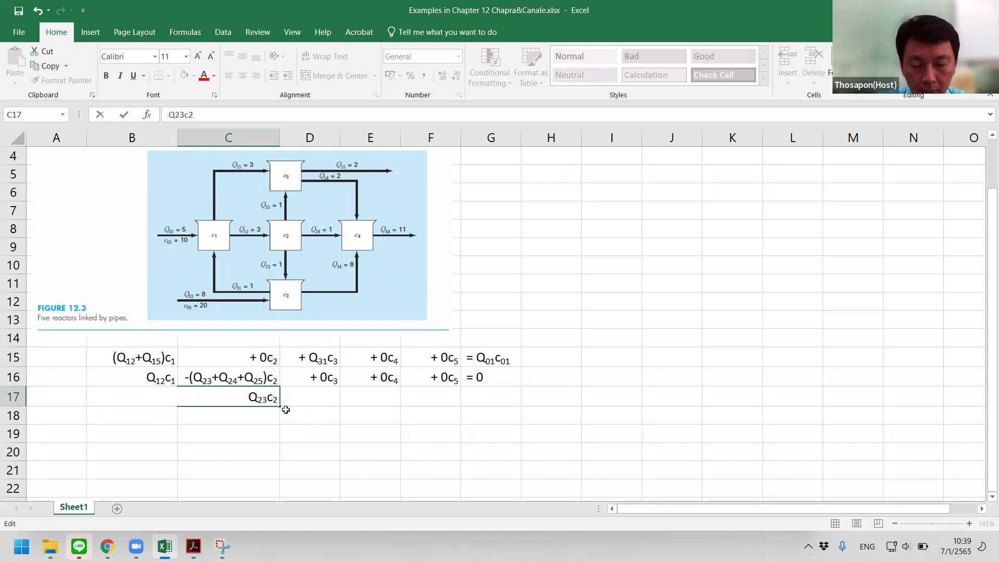
type("+")
key("Return")
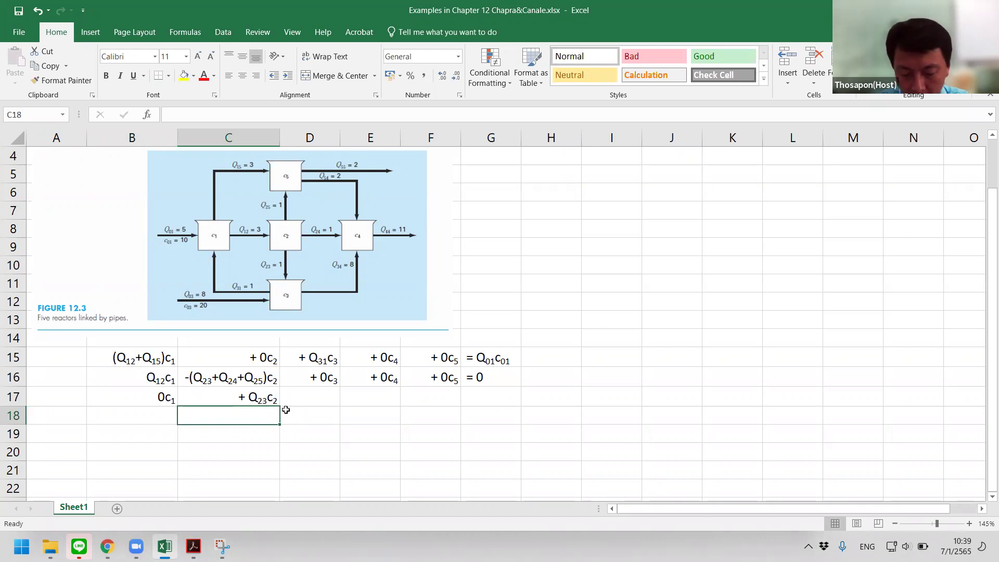
Copy the parenthesised term from cell C16 into cell D17
key("Up")
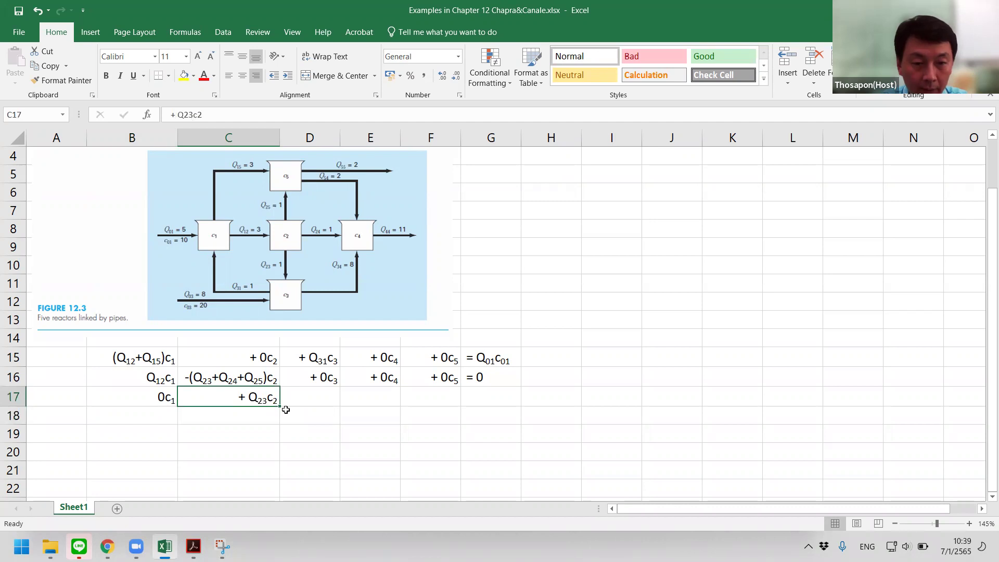
key("Up")
key("ctrl+c")
key("Down")
key("Right")
key("ctrl+v")
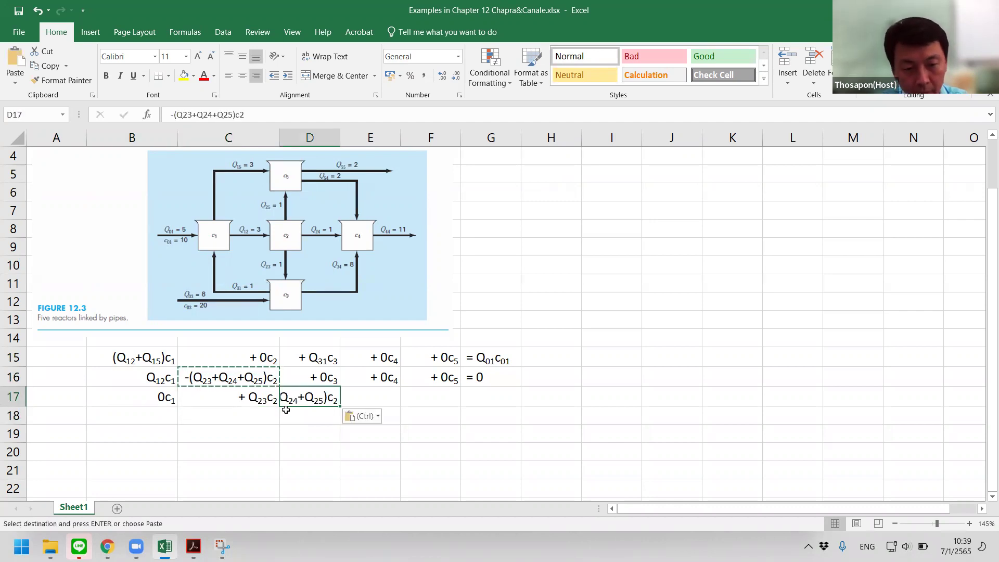
Change the c variable's index in cell D17 to 3
key("F2")
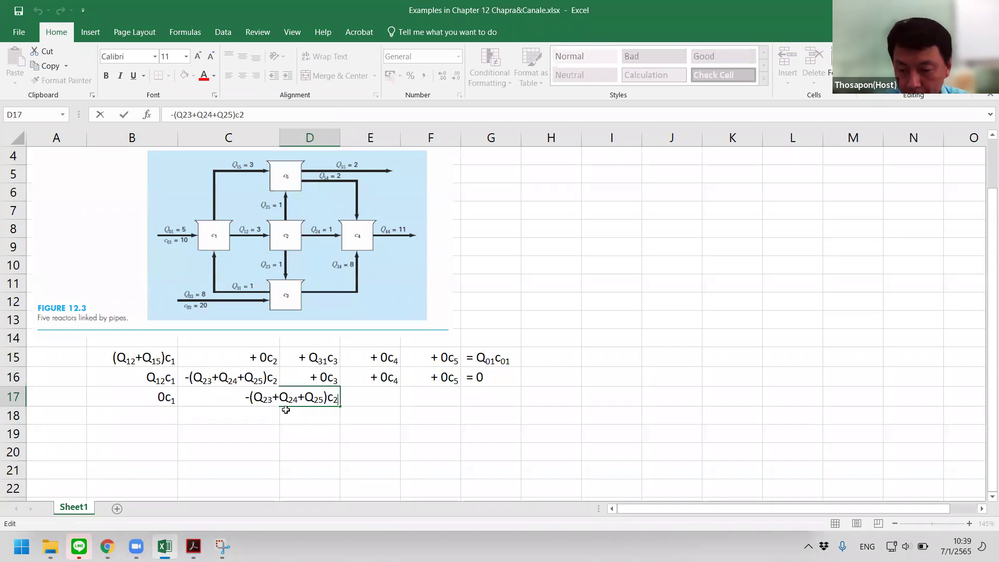
type("3")
key("Right")
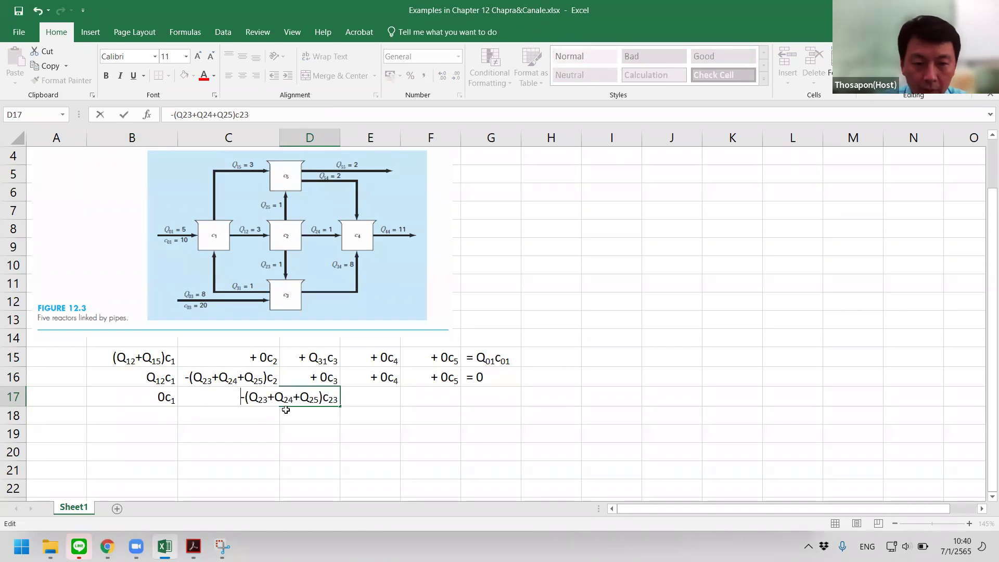
key("Right")
key("Delete")
Change the first Q variable's index in cell D17 to 31
key("Left")
key("Left")
key("Left")
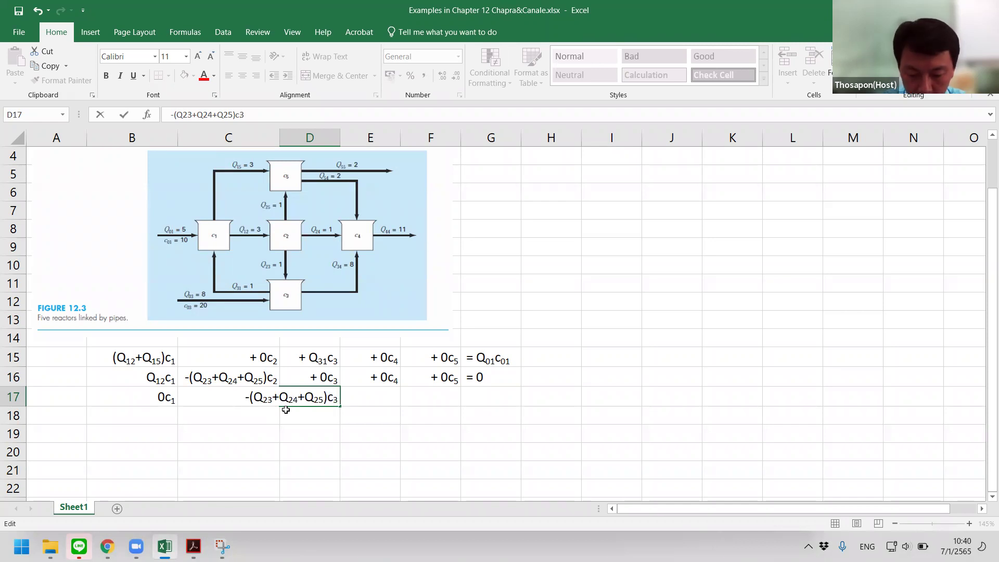
key("Left")
key("Left")
key("Left")
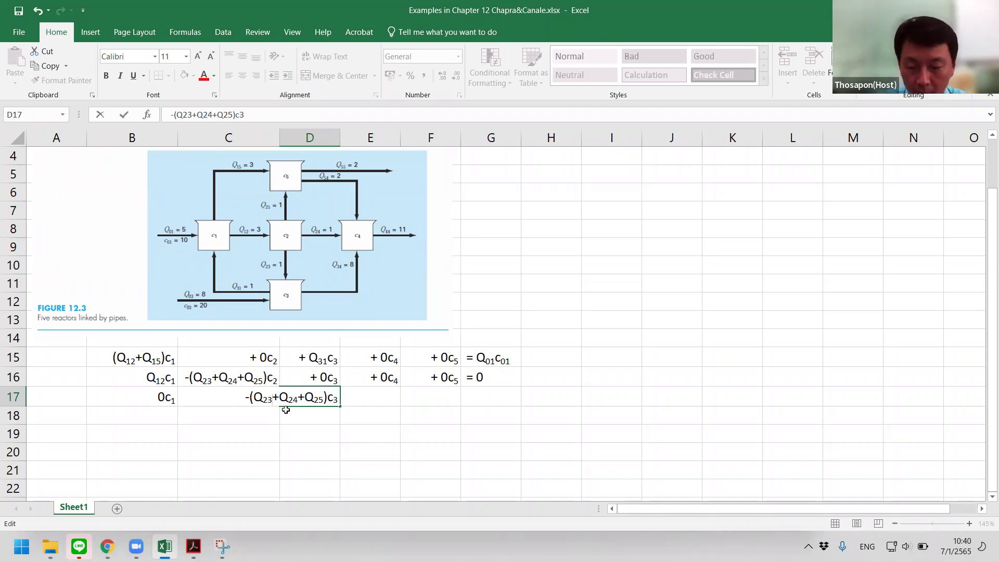
type("1")
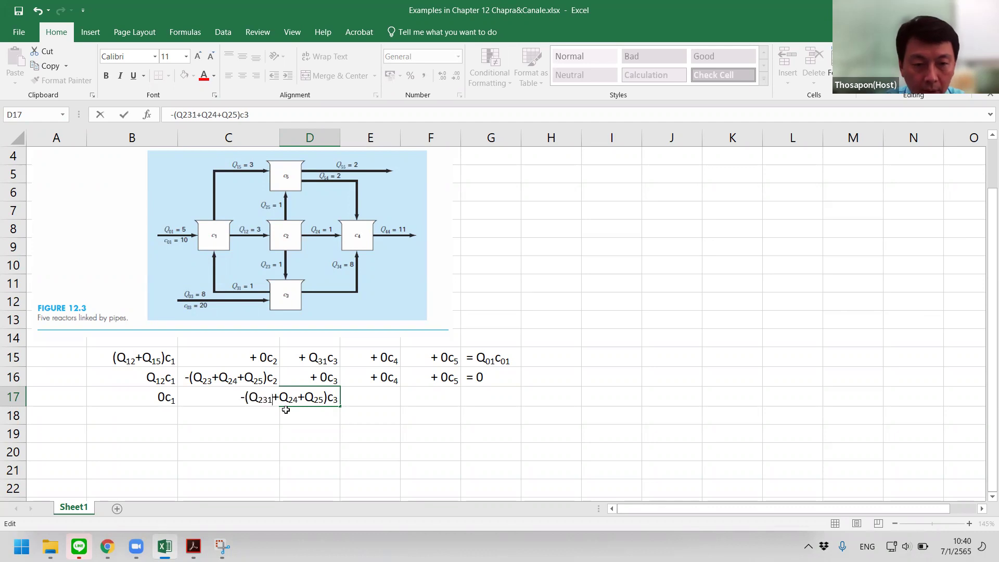
key("Left")
key("Left")
key("BackSpace")
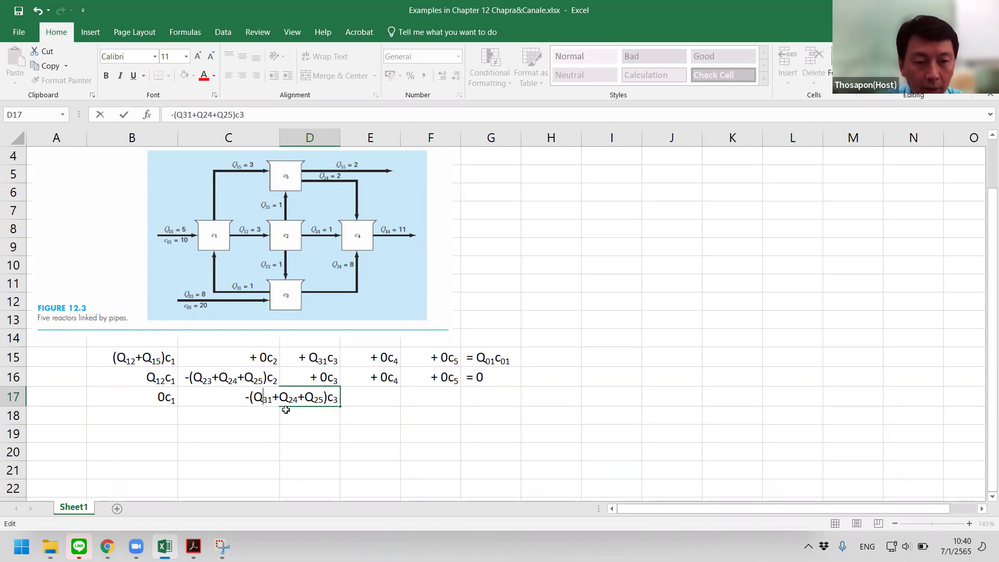
Change the second Q variable's index in cell D17 to 34
key("Right")
type("3")
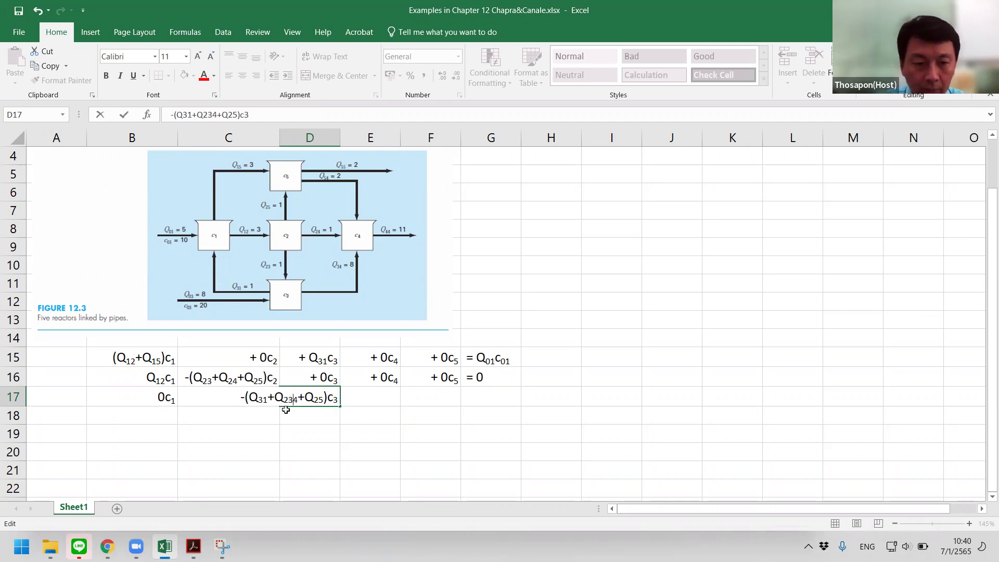
key("Left")
key("BackSpace")
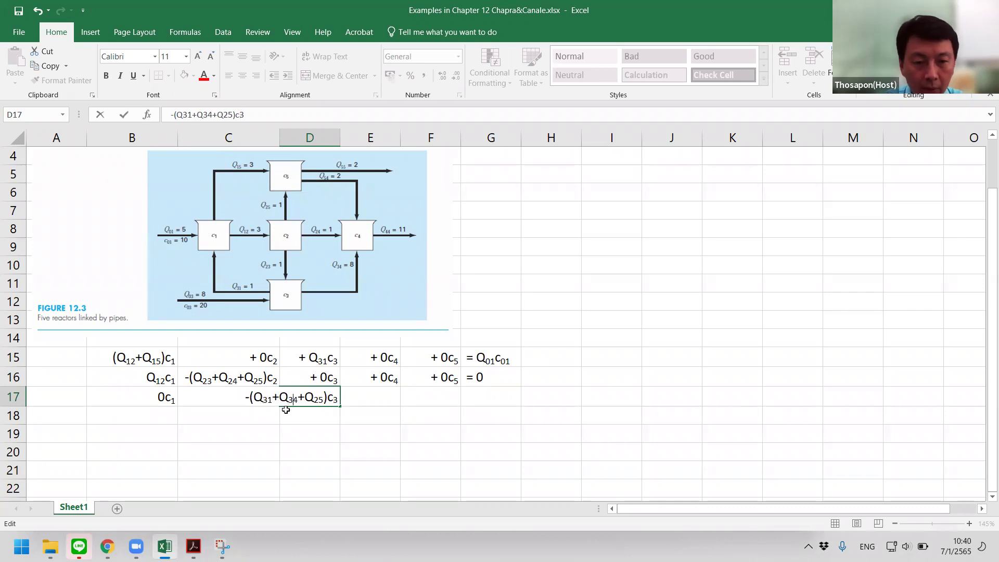
Remove the +Q25 term from the parentheses in cell D17 and widen column D to fit the expression
key("Delete")
key("Delete")
key("Delete")
key("Delete")
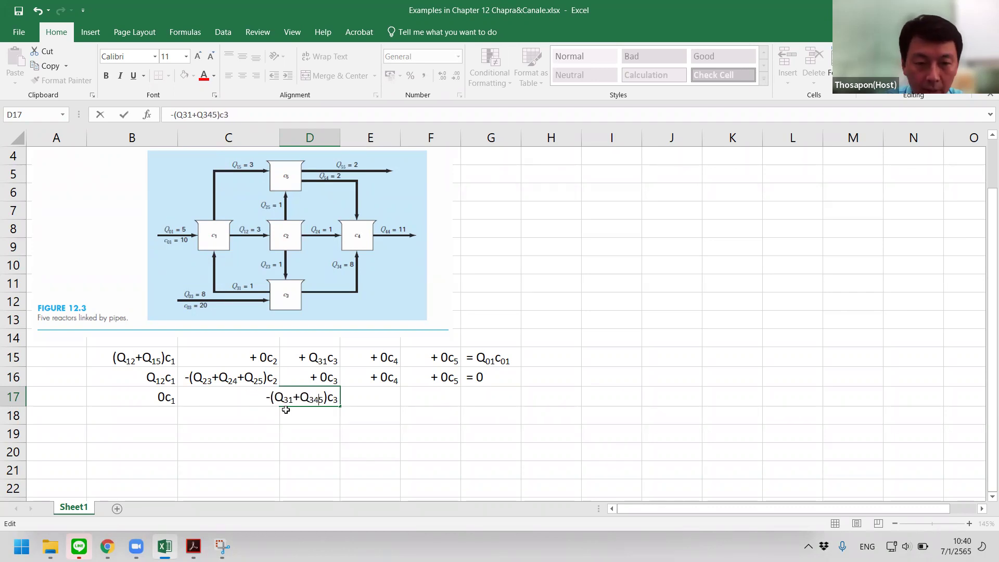
key("Return")
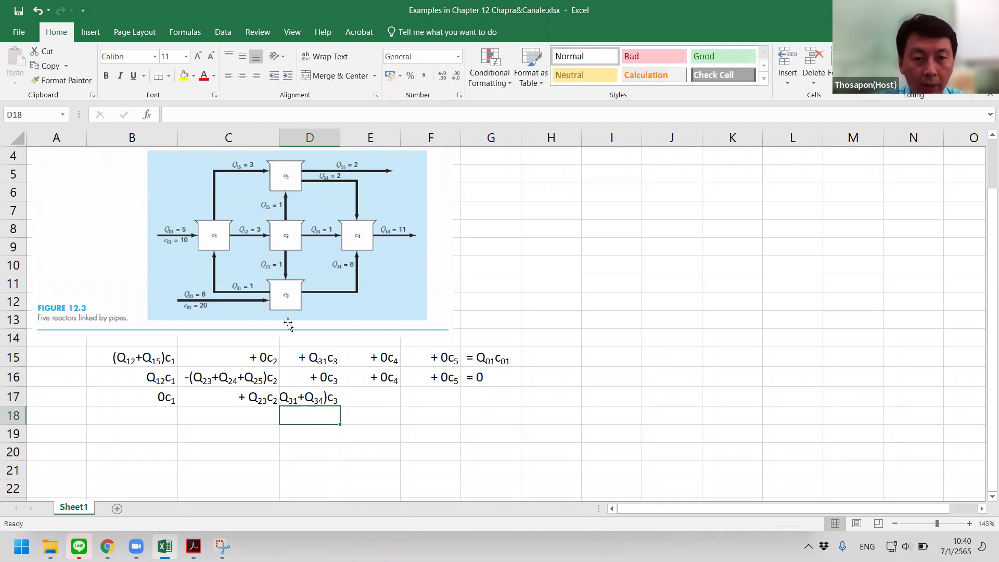
left_click_drag(343, 136, 357, 141)
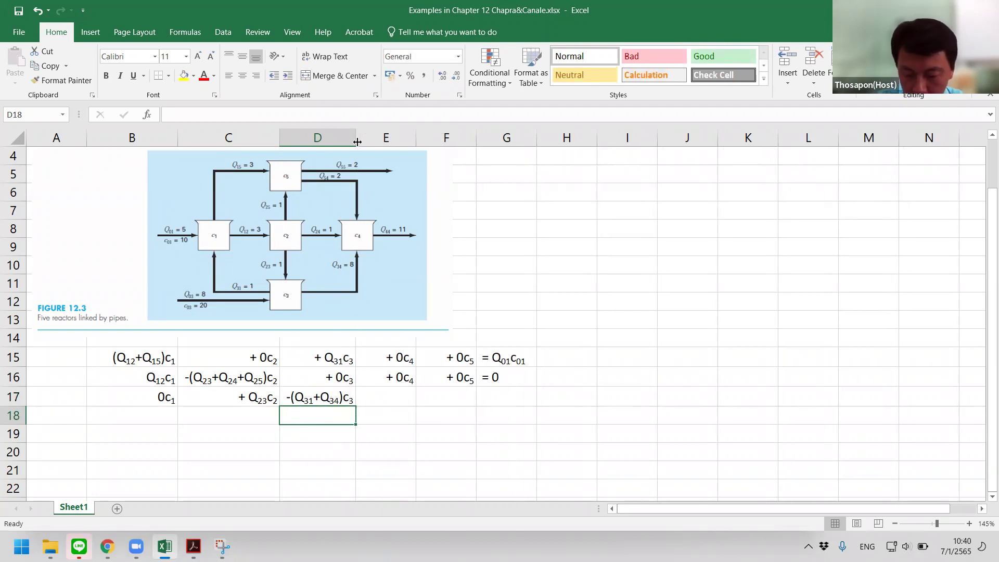
Fill the + 0c4 and + 0c5 terms from row 16 down into cells E17 and F17
left_click(402, 390)
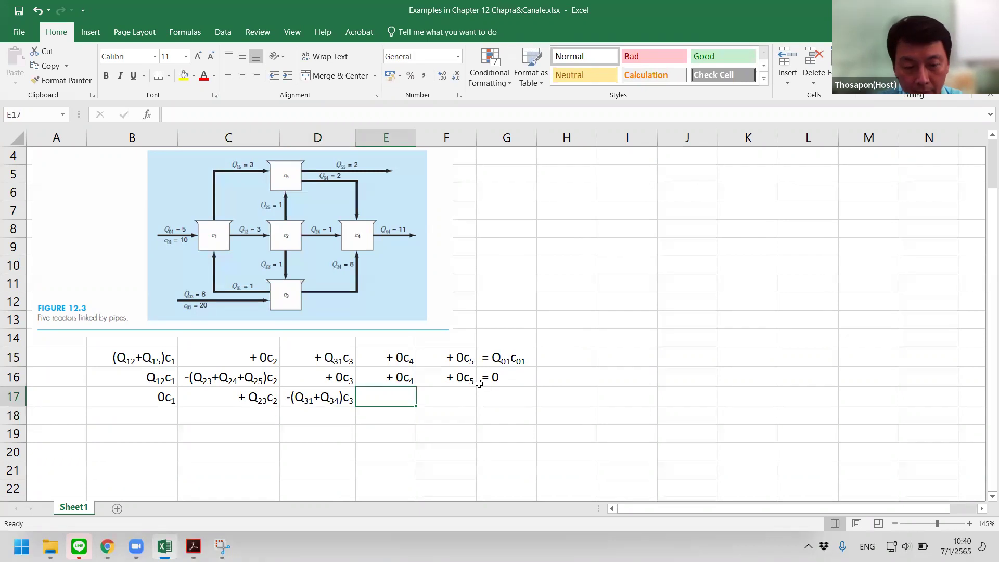
key("ctrl+d")
key("Right")
key("ctrl+d")
key("Right")
Copy the right-hand side = Q01c01 from cell G15 into cell G17
left_click(479, 383)
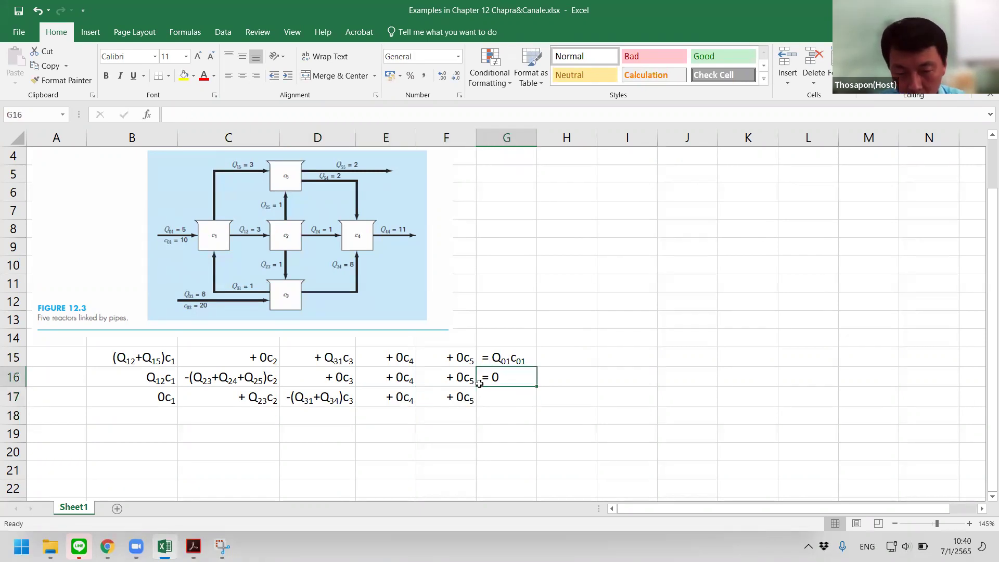
key("Up")
key("ctrl+c")
key("Down")
key("Down")
key("ctrl+v")
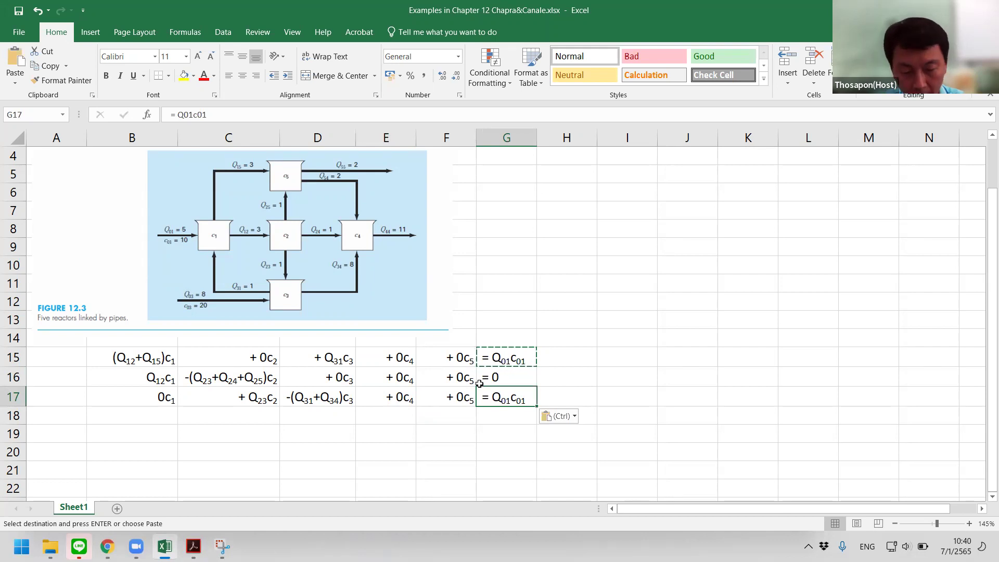
Edit the right-hand side in cell G17 to read = -Q03c03, keeping the indices subscripted
key("F2")
key("Left")
key("Left")
key("Left")
type("03")
key("Delete")
key("Delete")
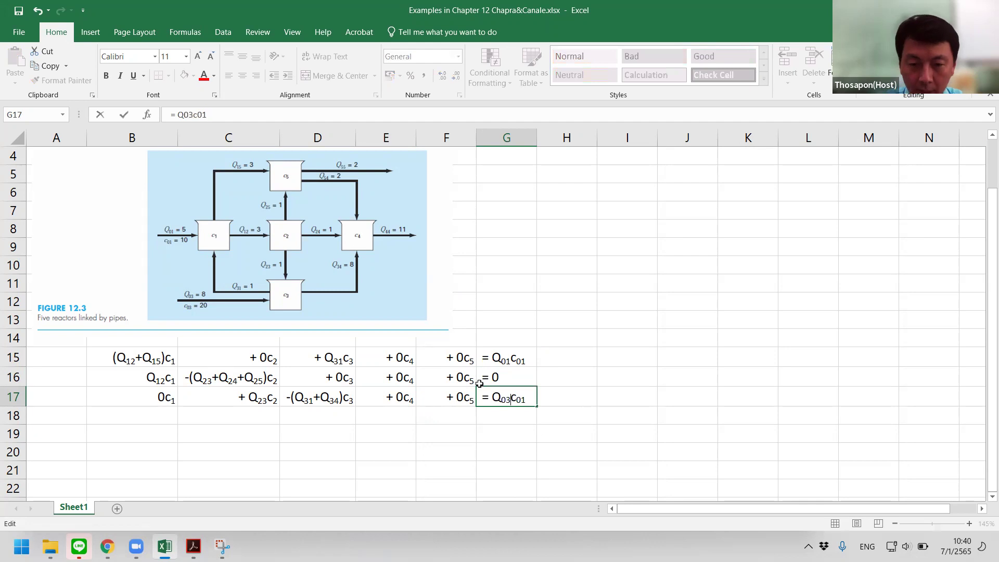
key("Right")
type("3")
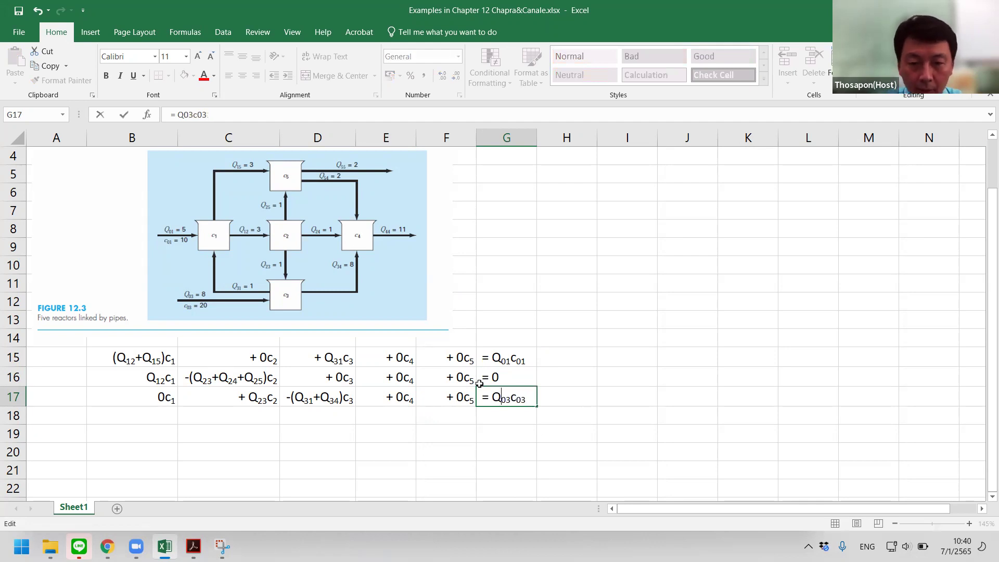
type("-")
key("Return")
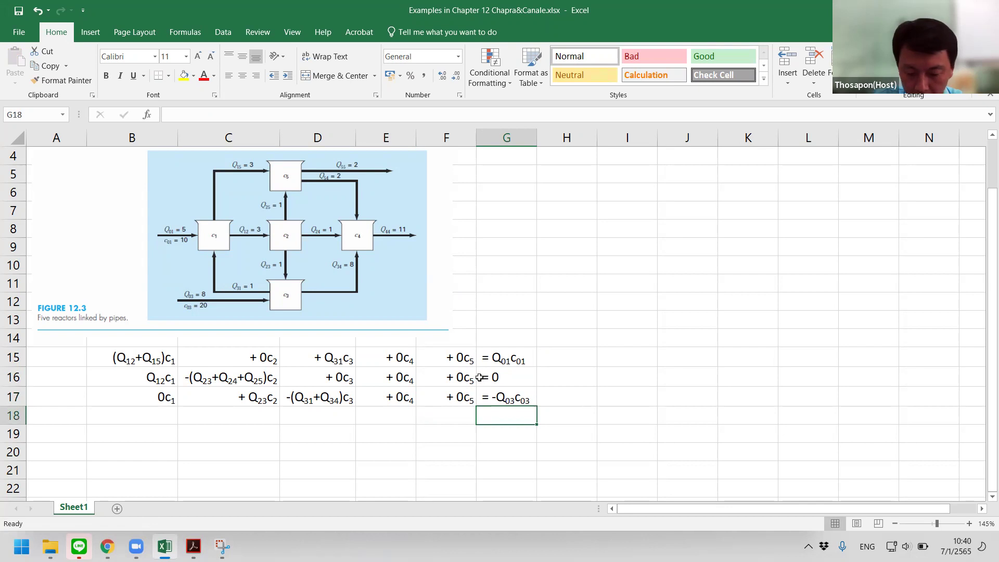
Fill the c1 and c2 terms from row 17 down into cells B18 and C18
left_click(159, 415)
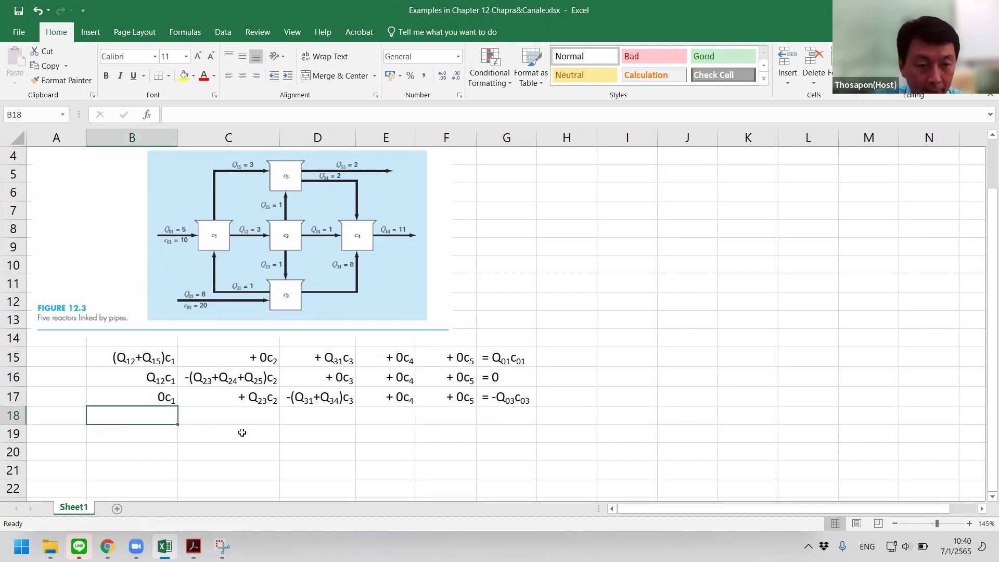
key("ctrl+d")
key("Right")
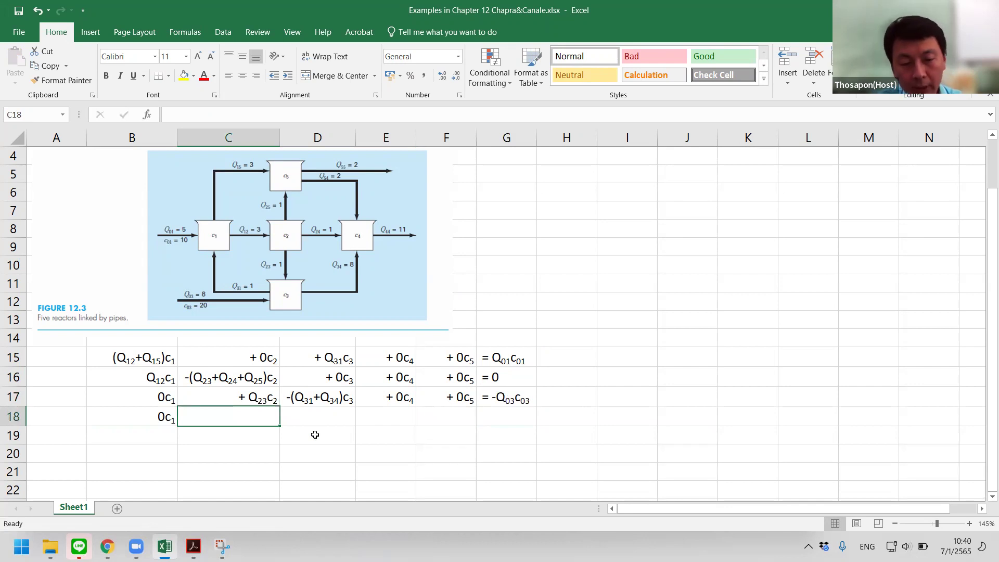
key("ctrl+d")
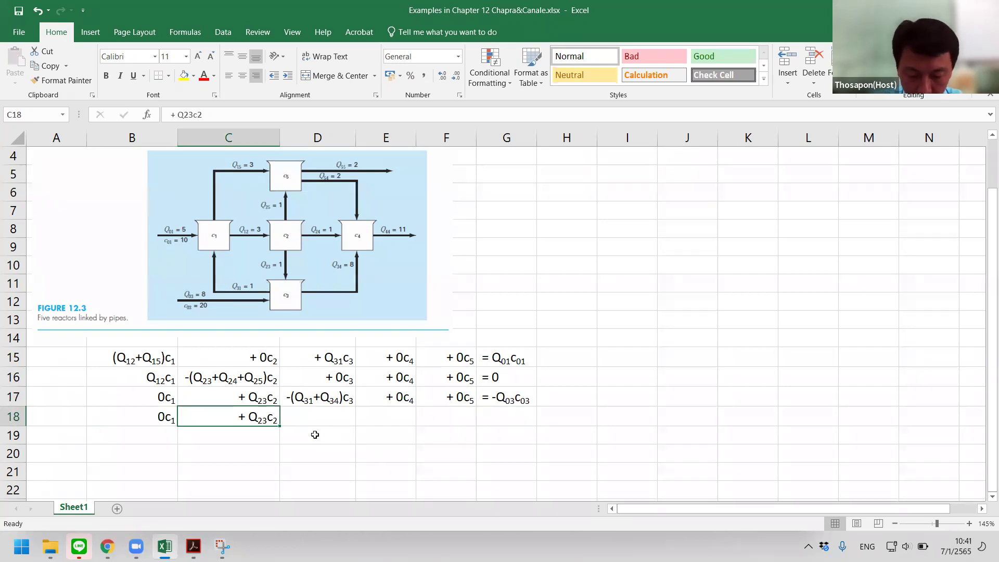
Change the Q variable's index in cell C18 to 24
key("Home")
key("Right")
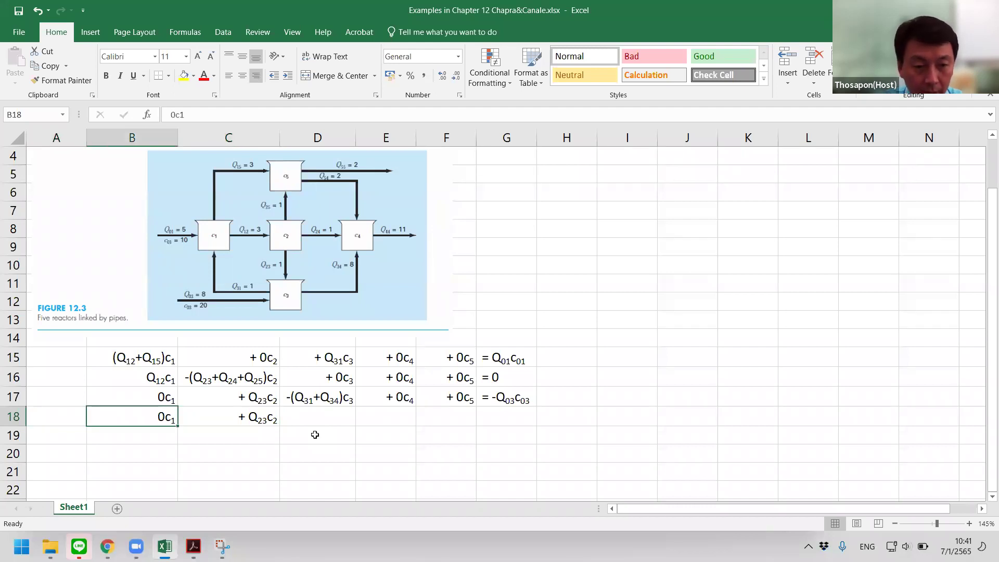
key("Right")
key("F2")
type("4")
key("Delete")
key("Return")
Fill the c3 term from D17 down into cell D18 and reduce it to + Q34c3
left_click(315, 435)
key("Up")
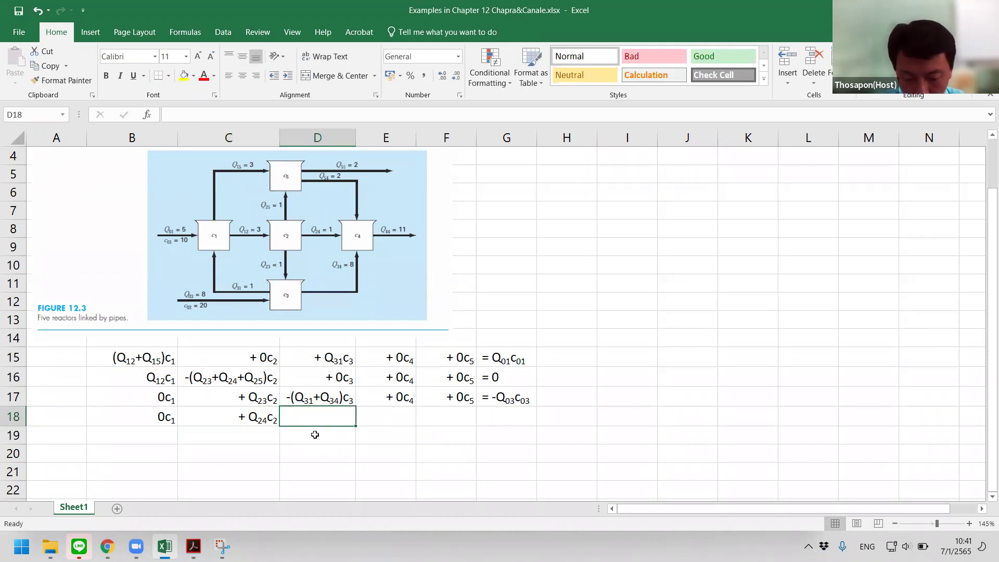
key("ctrl+d")
key("F2")
key("Left")
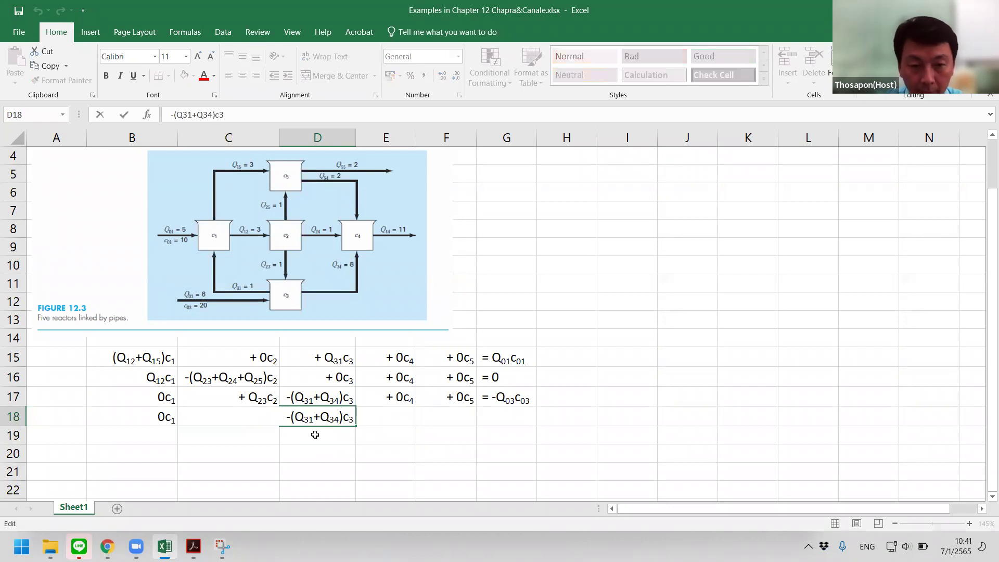
key("BackSpace")
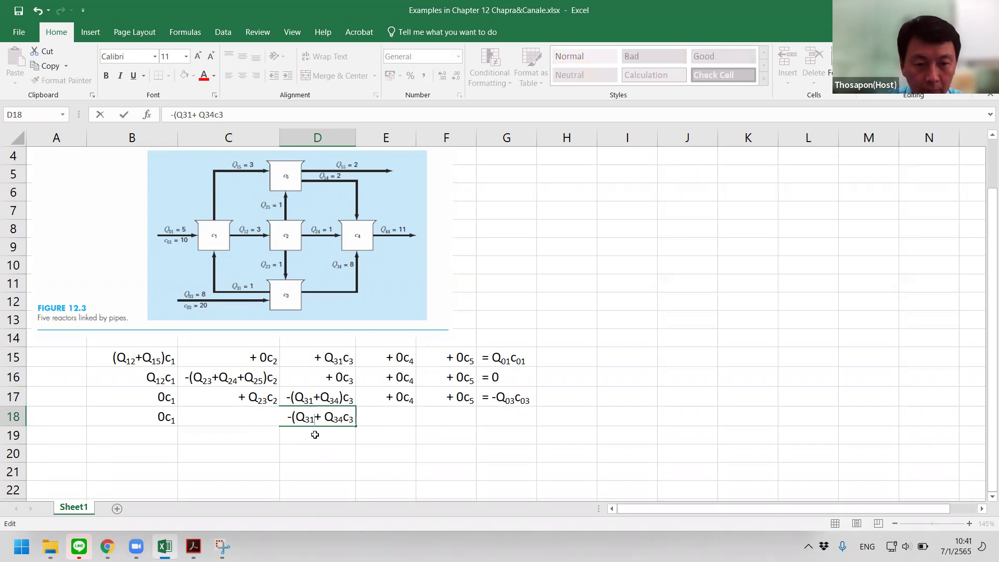
key("BackSpace")
key("BackSpace")
key("BackSpace")
key("BackSpace")
key("BackSpace")
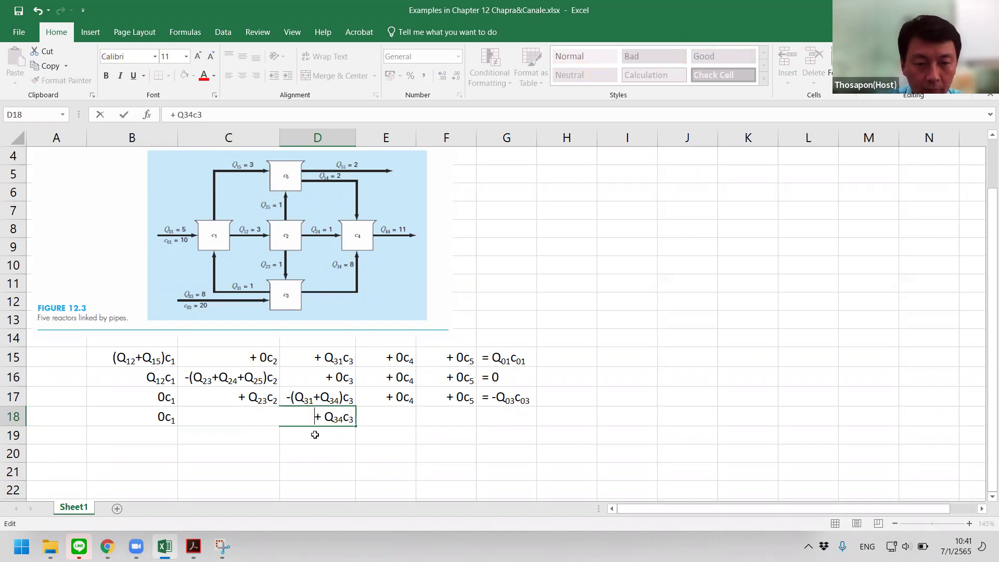
key("Return")
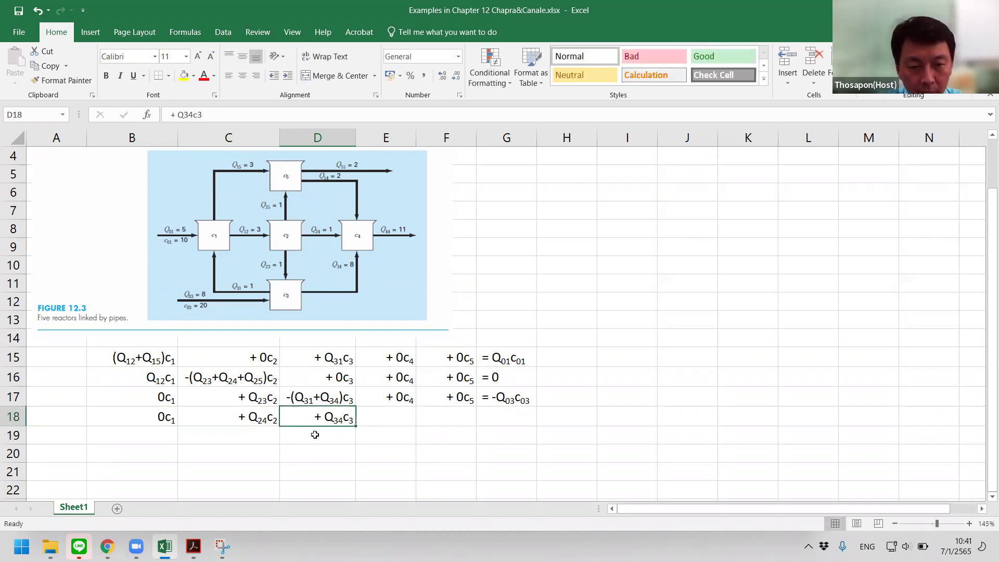
Copy the + Q34c3 term from cell D18 into cell E18
key("Up")
key("Right")
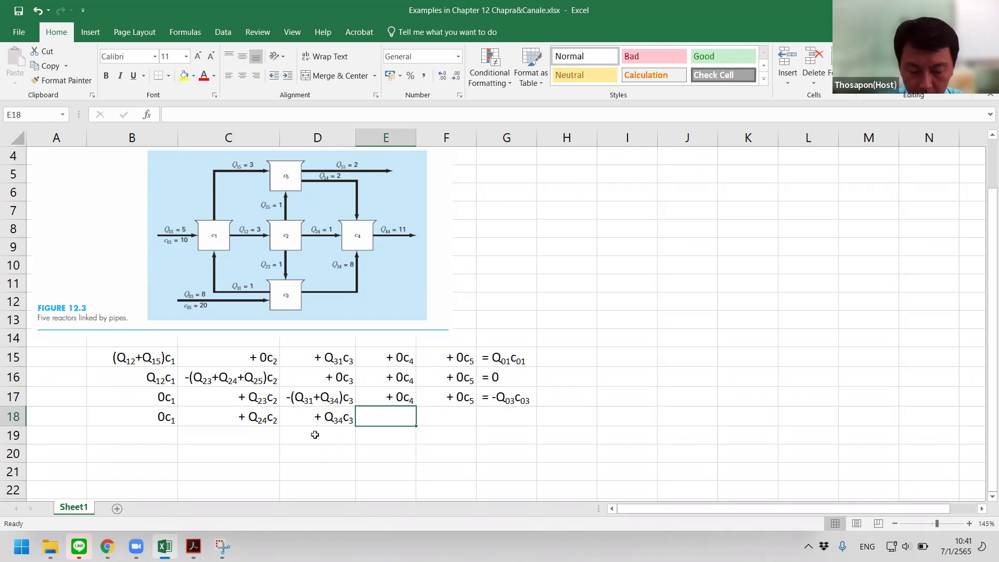
key("Left")
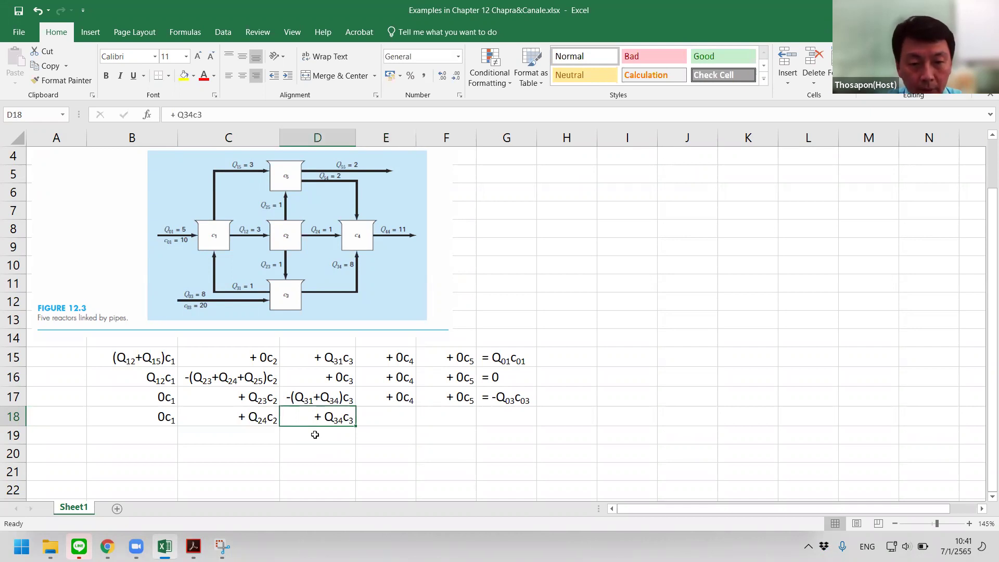
key("ctrl+c")
key("Right")
key("ctrl+v")
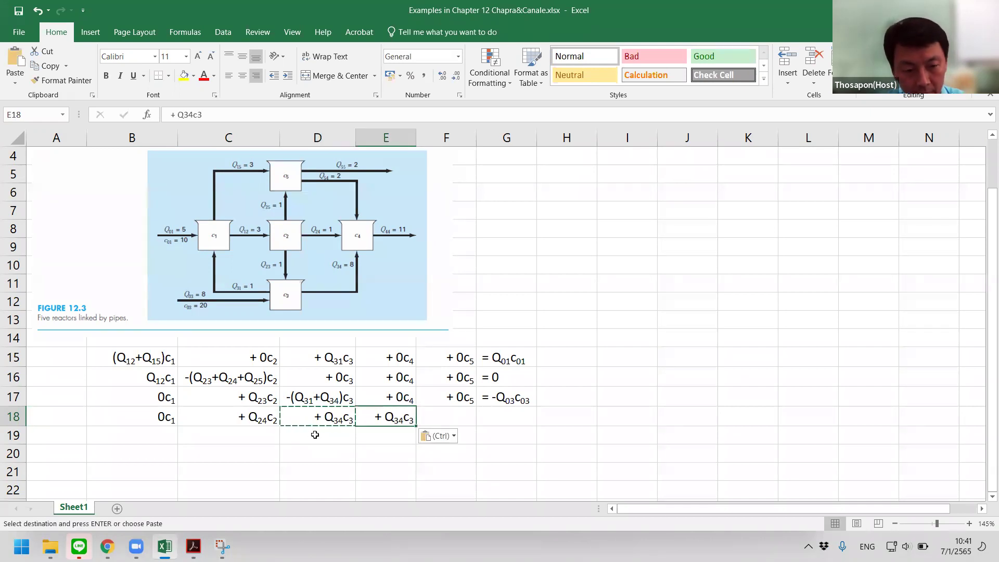
Edit the term in cell E18 to read - Q44c4, keeping the indices subscripted
key("F2")
key("BackSpace")
type("4")
key("Left")
key("Left")
key("Left")
key("BackSpace")
type("4")
key("Home")
key("Delete")
type("-")
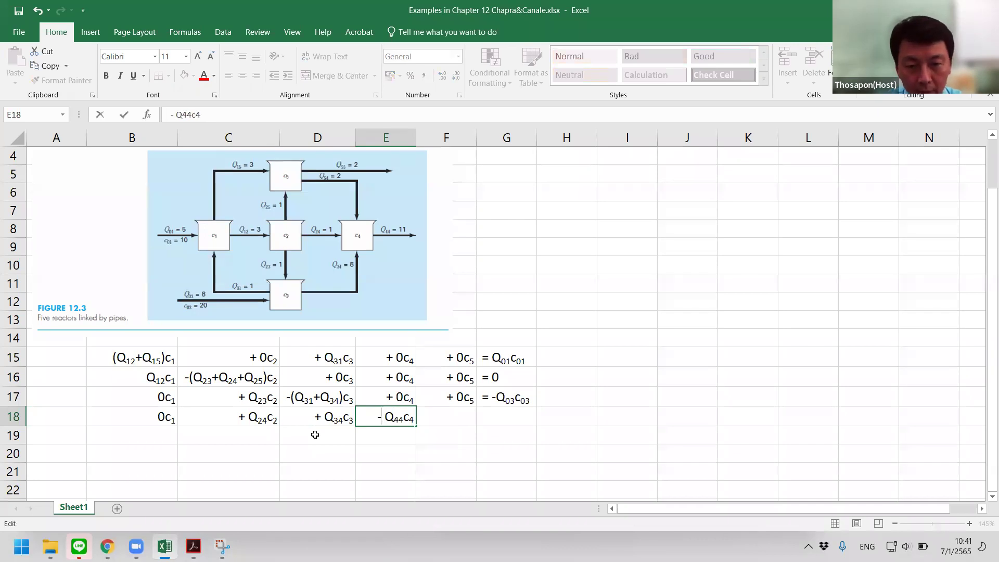
key("Return")
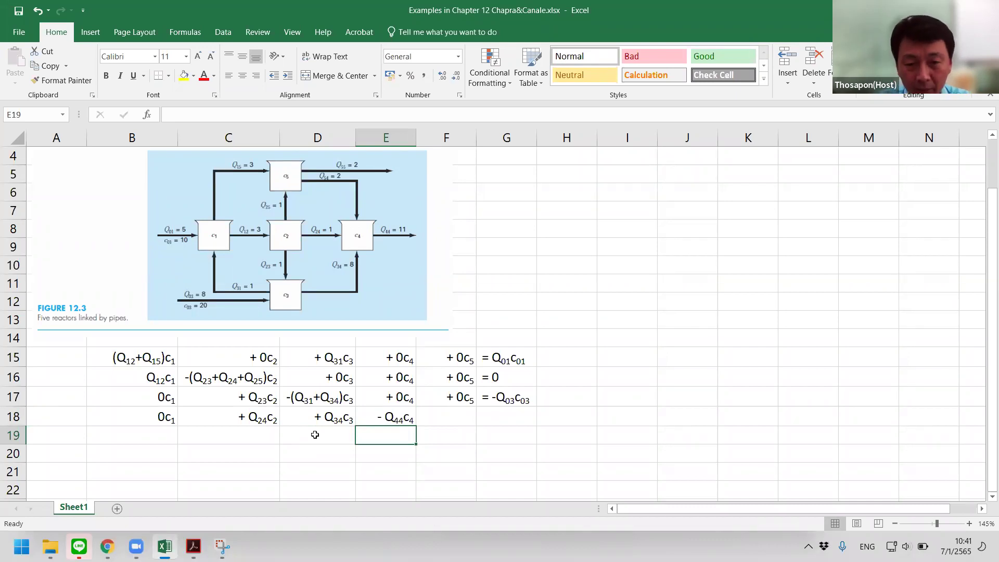
Copy the + Q34c3 term from cell D18 into cell F18
key("Right")
key("Up")
key("Left")
key("Left")
key("ctrl+c")
key("Right")
key("Right")
key("ctrl+v")
Edit the term in cell F18 to read + Q54c5, keeping the indices subscripted
key("F2")
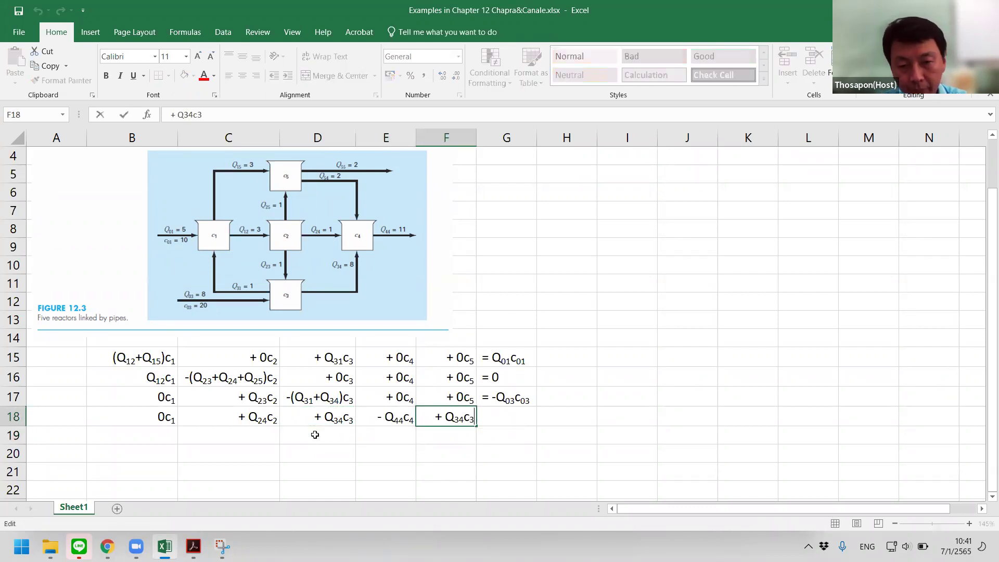
key("BackSpace")
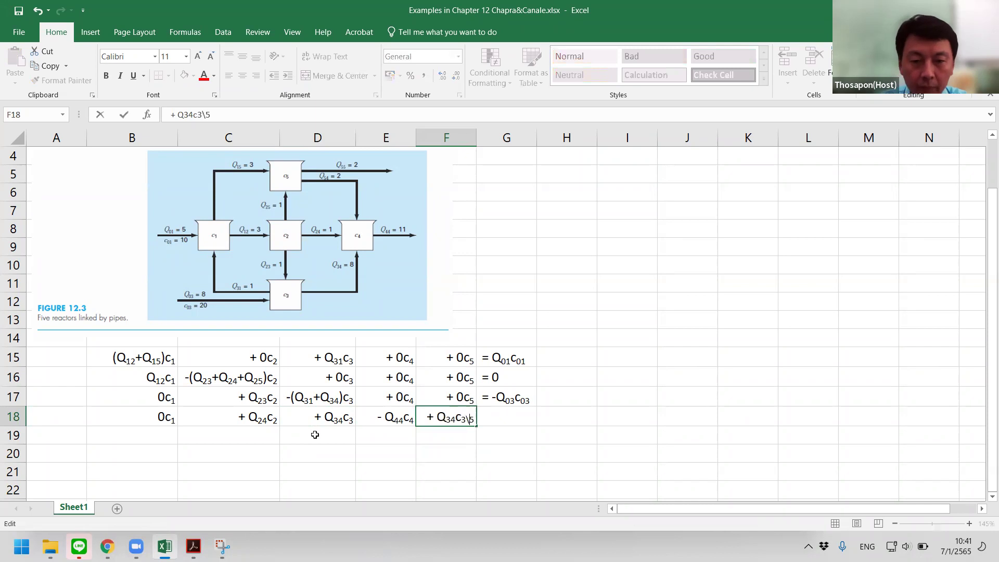
type("5")
key("BackSpace")
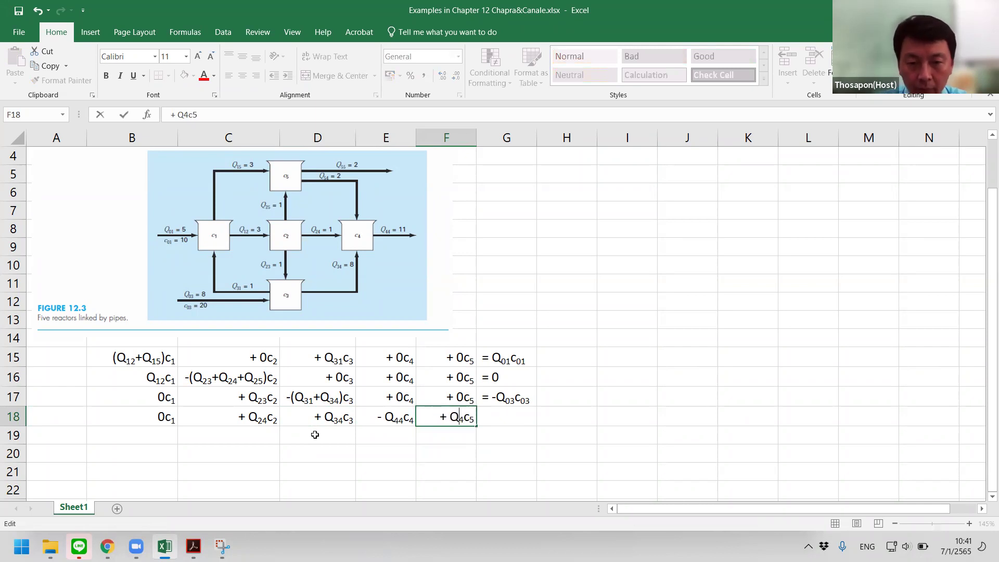
type("54")
type("54")
key("BackSpace")
key("BackSpace")
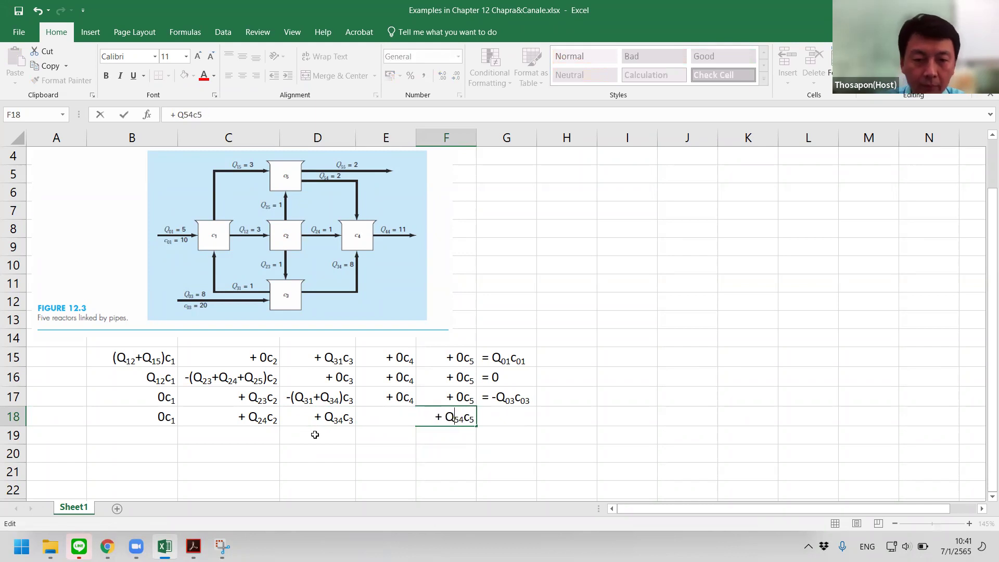
key("Return")
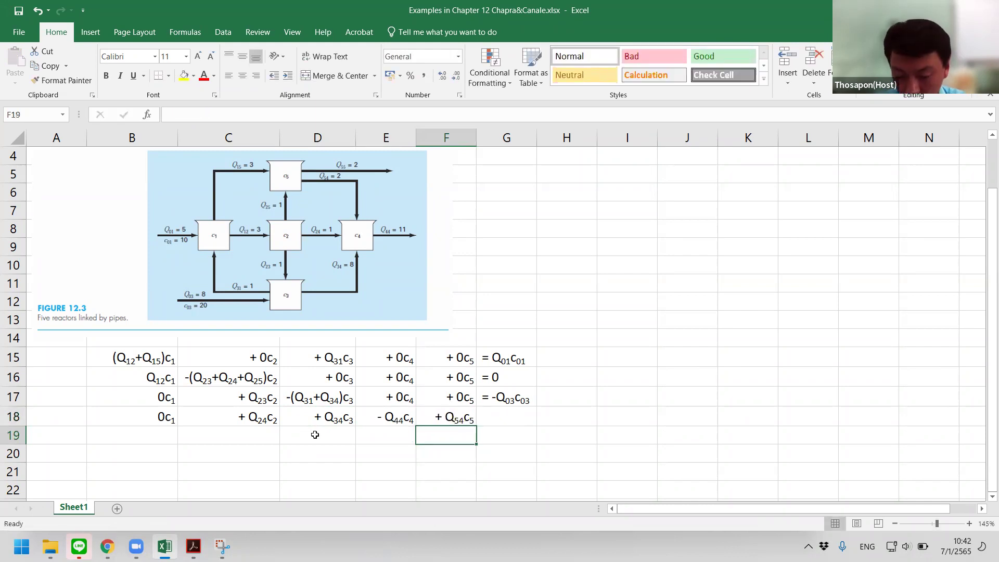
Copy the right-hand side = 0 from cell G16 into cell G18
key("Up")
key("Right")
key("Up")
key("Up")
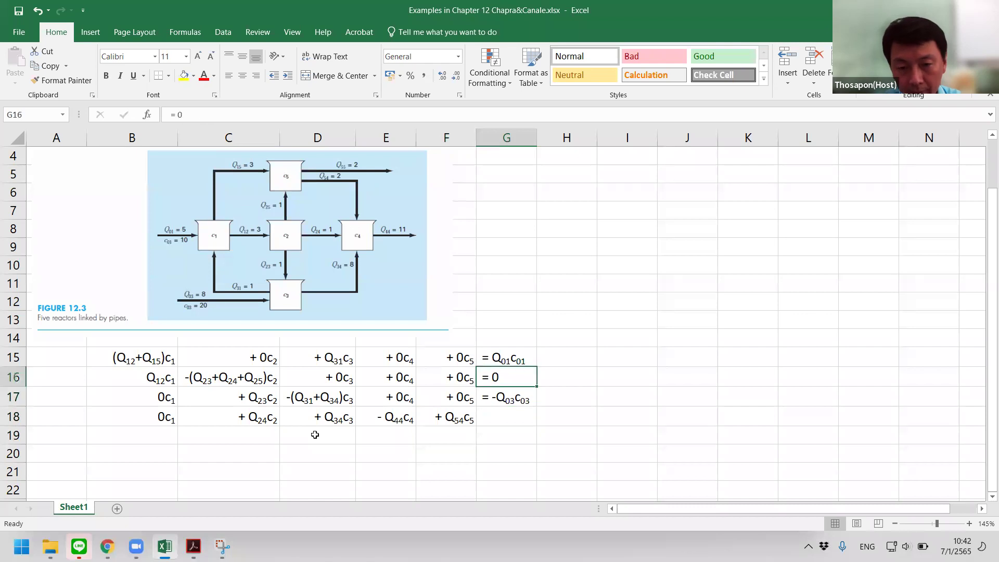
key("ctrl+c")
key("Down")
key("Down")
key("ctrl+v")
Copy the Q12c1 term from cell B16 into cell B19 to start the fifth equation
key("Down")
key("Left")
key("Left")
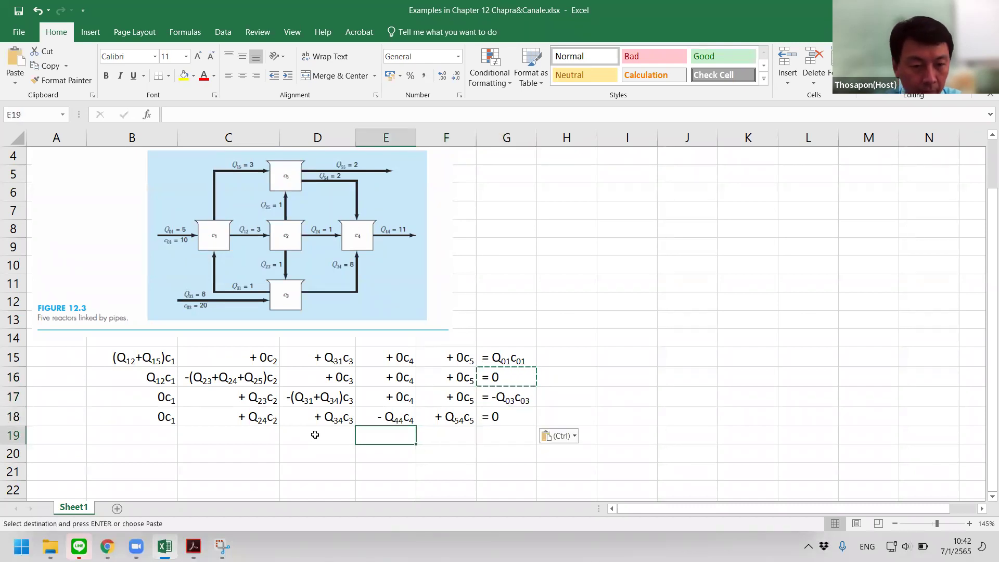
key("Left")
key("Left")
key("Left")
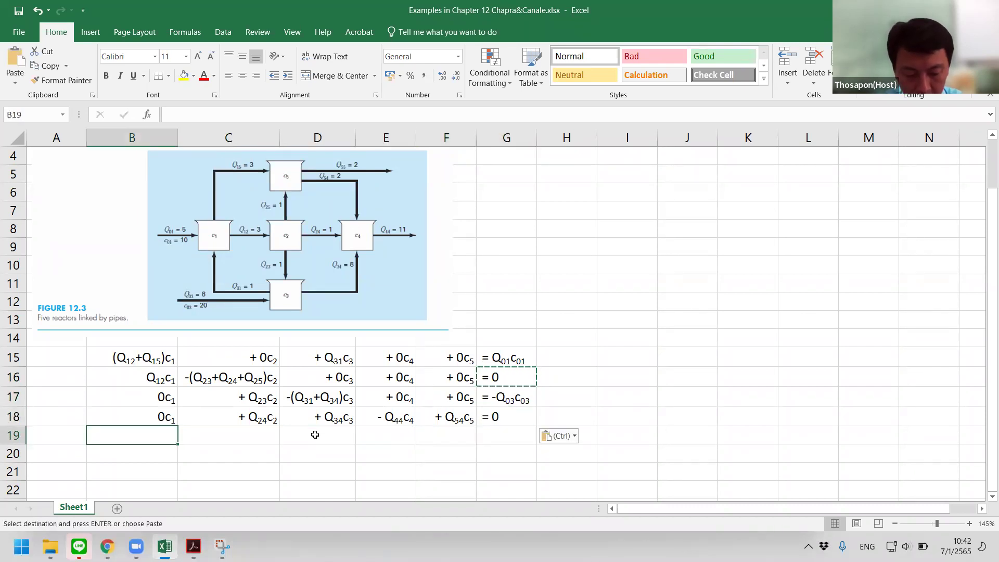
key("Up")
key("Up")
key("Up")
key("ctrl+c")
key("Down")
key("Down")
key("Down")
key("ctrl+v")
Change the Q variable's index in cell B19 to 15
key("F2")
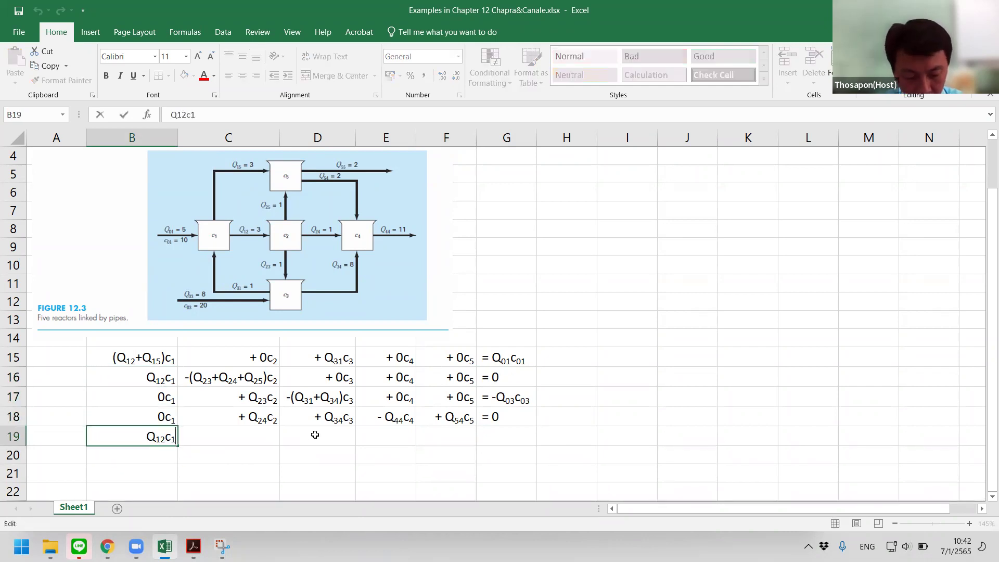
type("5")
key("BackSpace")
key("Return")
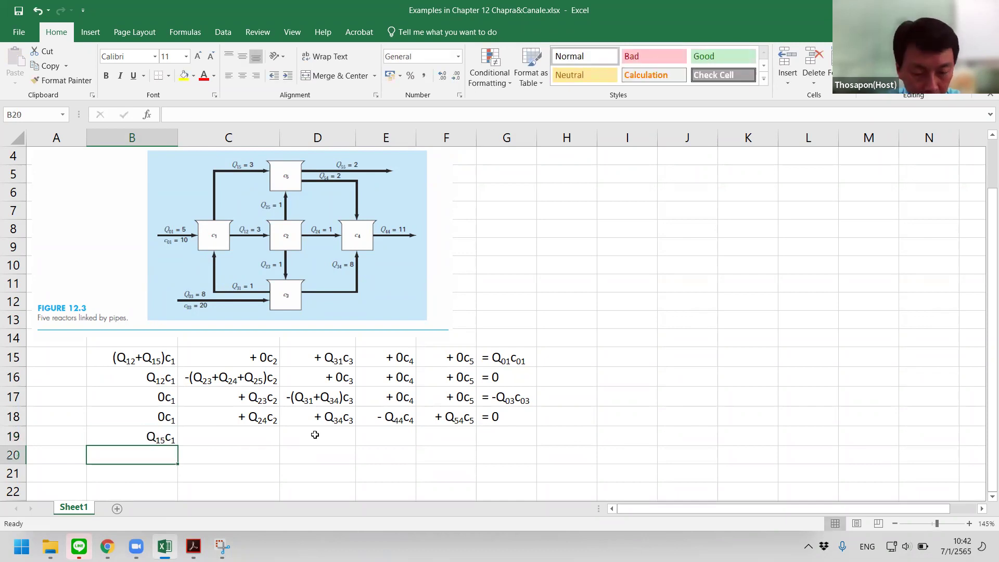
Fill the + Q24c2 term from cell C18 down into cell C19
key("Right")
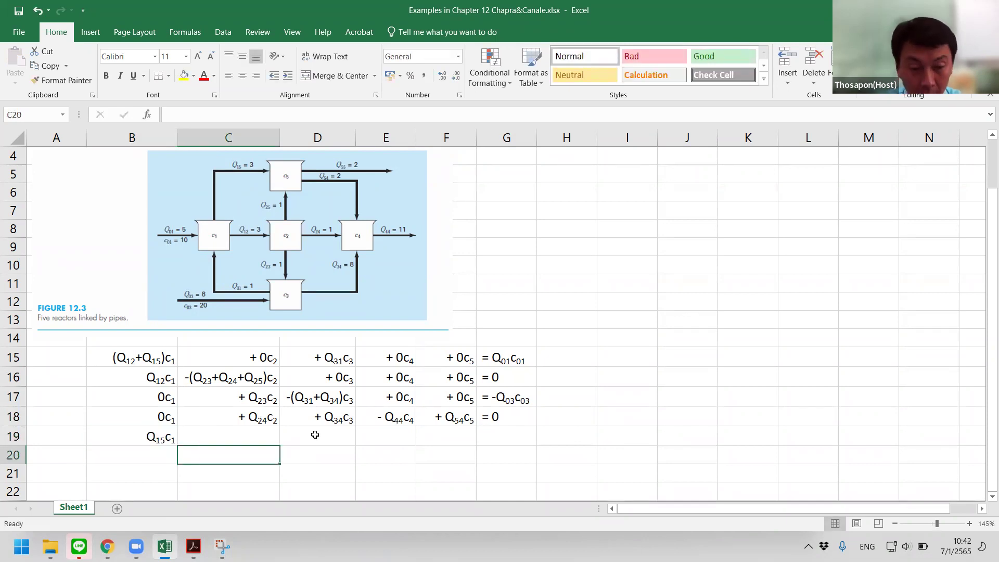
key("Up")
key("ctrl+d")
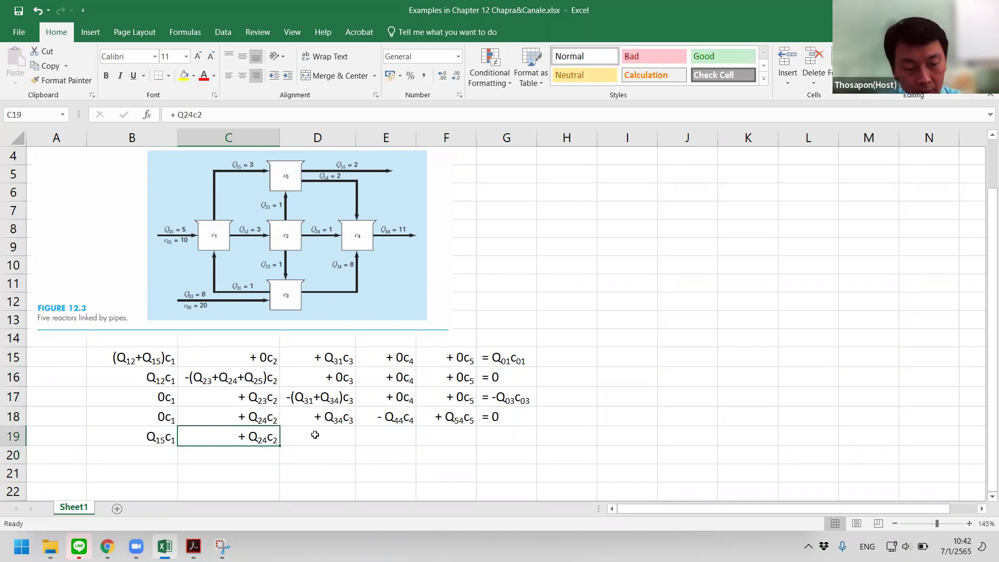
Change the Q variable's index in cell C19 to 25
key("F2")
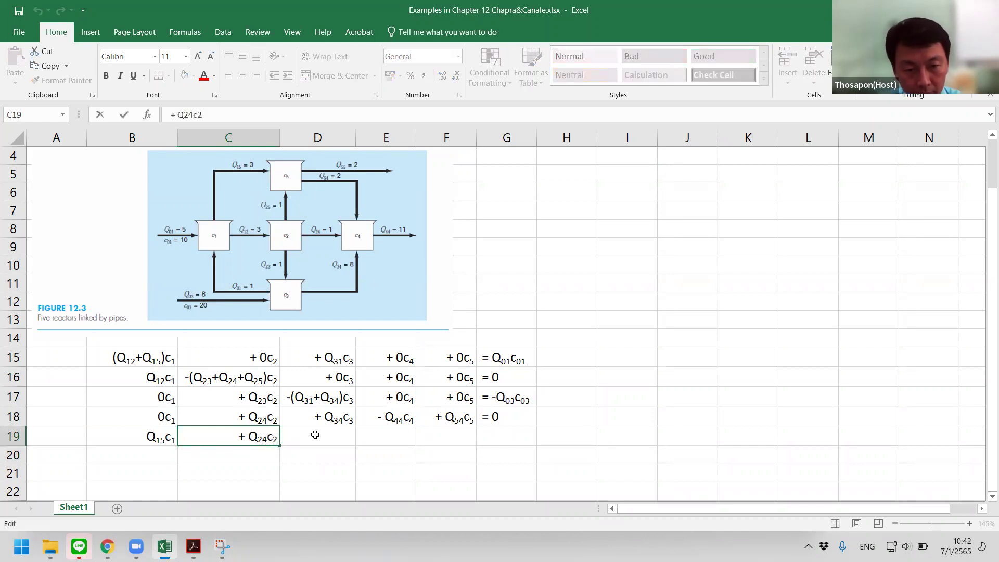
key("Left")
key("Left")
key("BackSpace")
type("5")
key("Return")
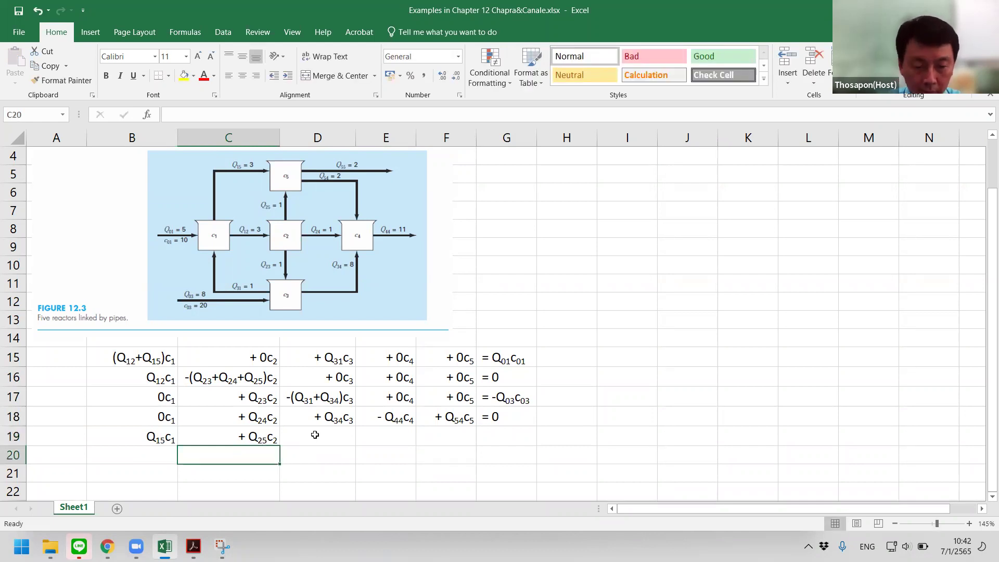
Copy the + 0c3 and + 0c4 terms from cells D16:E16 into cells D19:E19
key("Right")
key("Up")
key("Up")
key("Up")
key("Up")
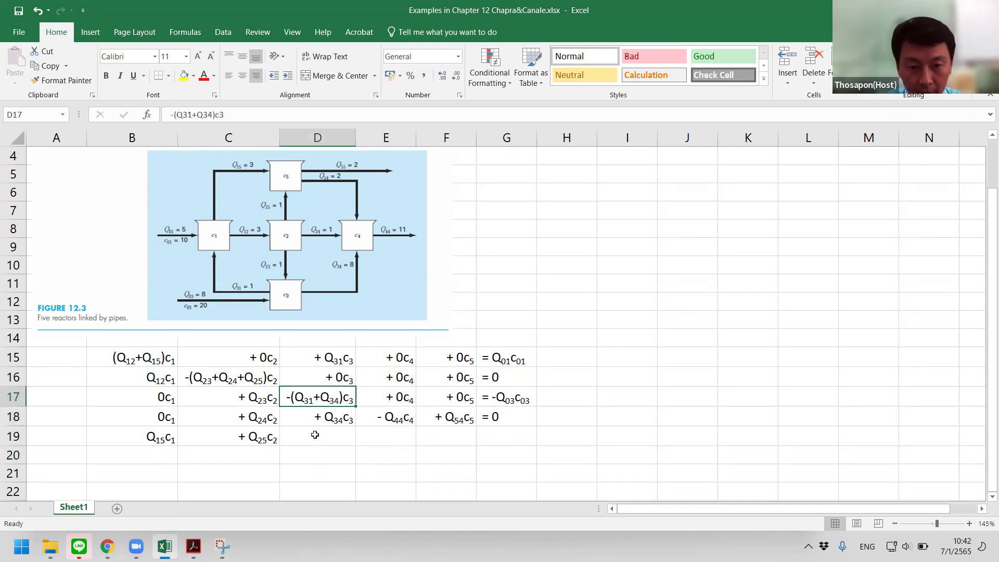
key("shift+Right")
key("ctrl+c")
key("Down")
key("Down")
key("Down")
key("ctrl+v")
key("Right")
key("Right")
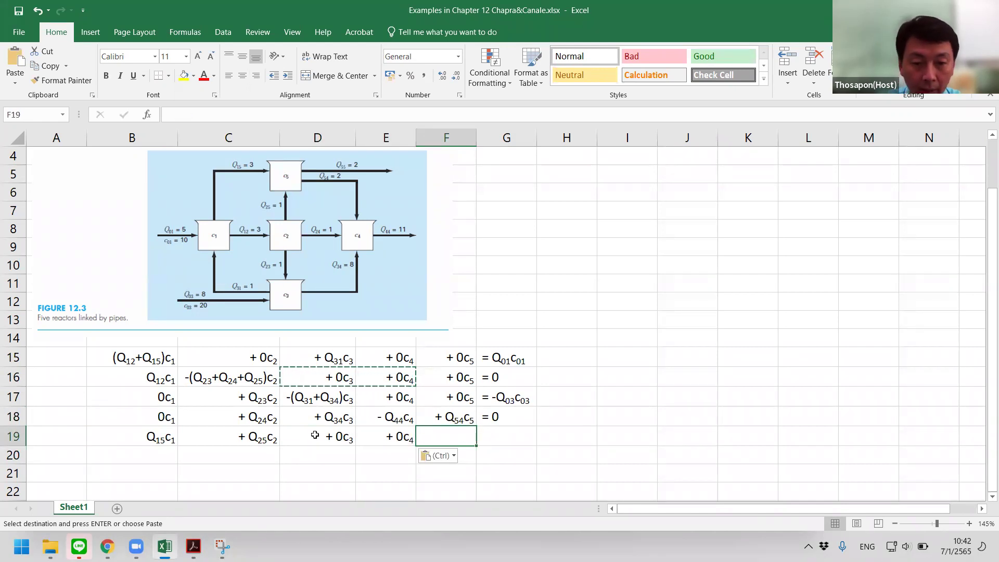
Copy the -(Q31+Q34)c3 term from cell D17 into cell F19
key("Left")
key("Left")
key("Up")
key("Up")
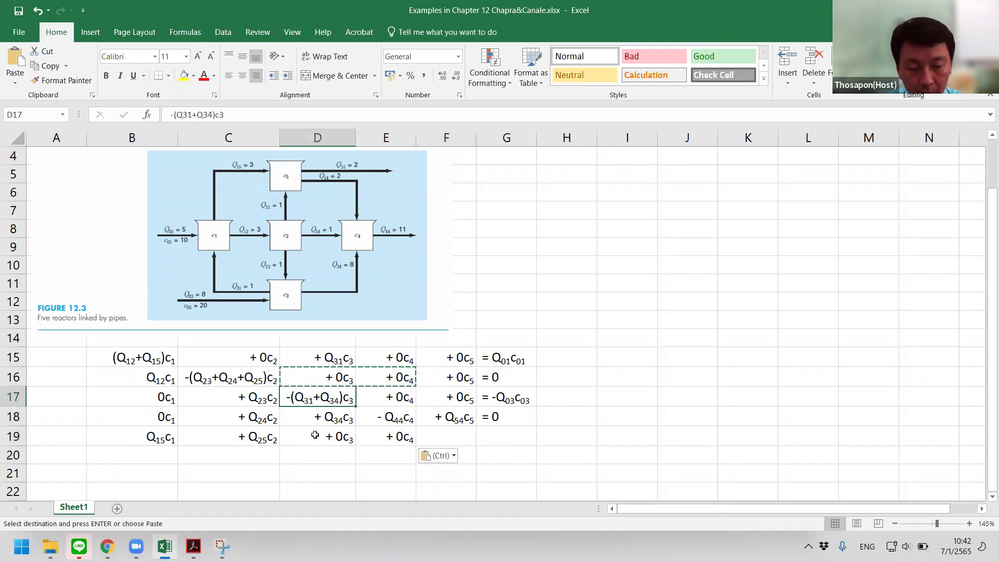
key("ctrl+c")
key("Down")
key("Down")
key("Right")
key("Right")
key("ctrl+v")
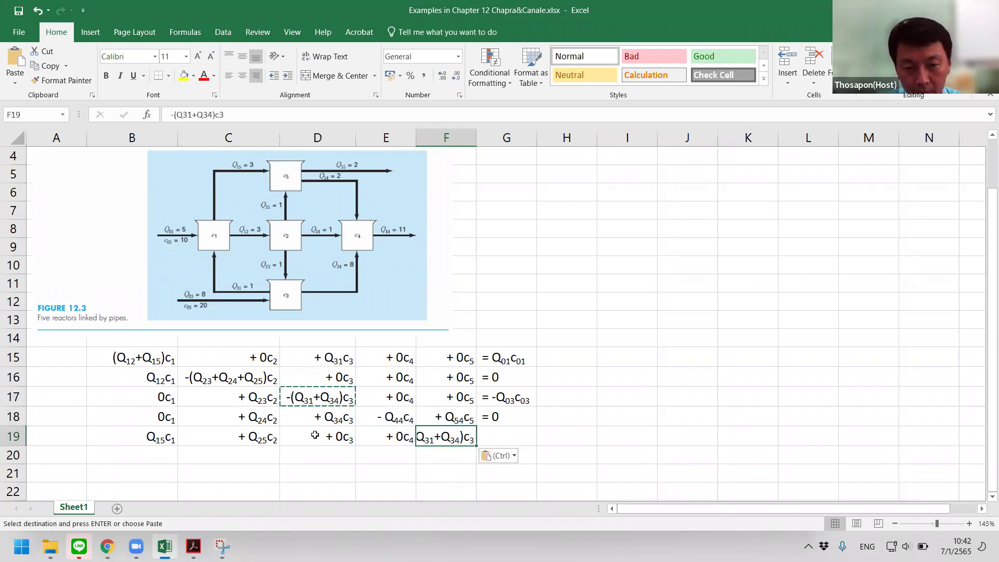
Replace the leading minus sign of the term in cell F19 with a plus sign and a space
key("F2")
key("Left")
key("Left")
key("Left")
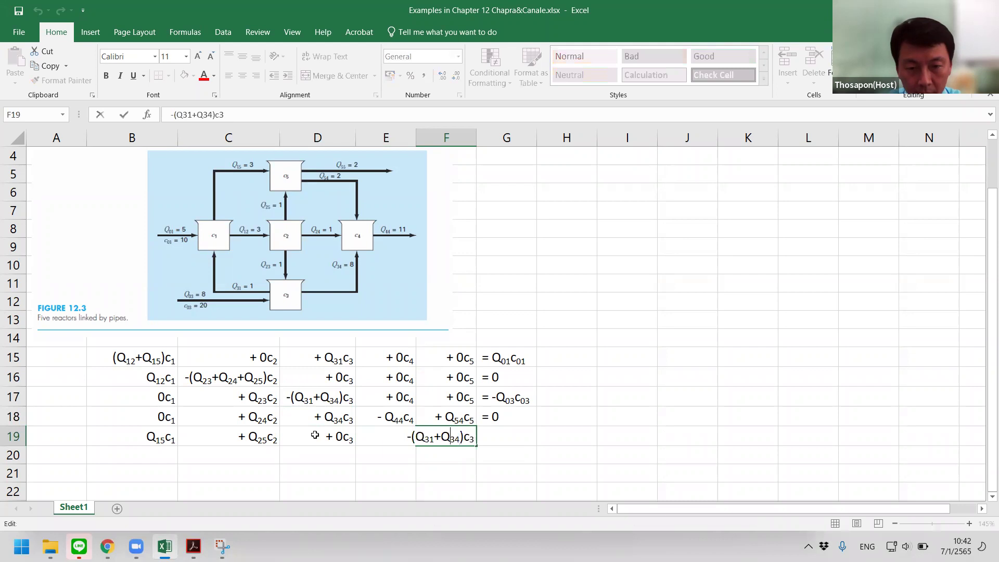
key("shift+Right")
type("+")
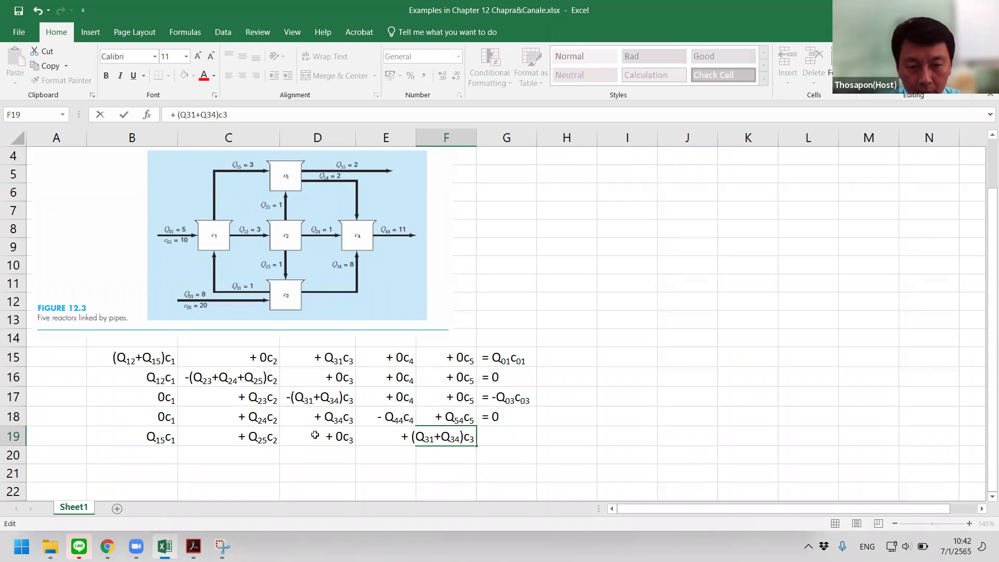
Change the first Q index in cell F19 to 54 and the plus sign inside the parentheses to a minus
key("Right")
key("Right")
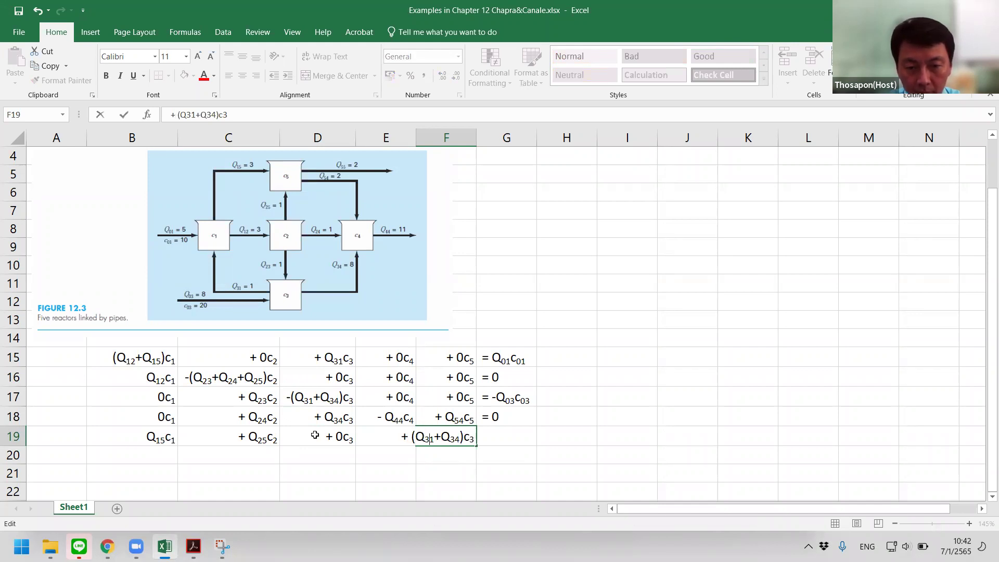
type("54")
key("BackSpace")
key("BackSpace")
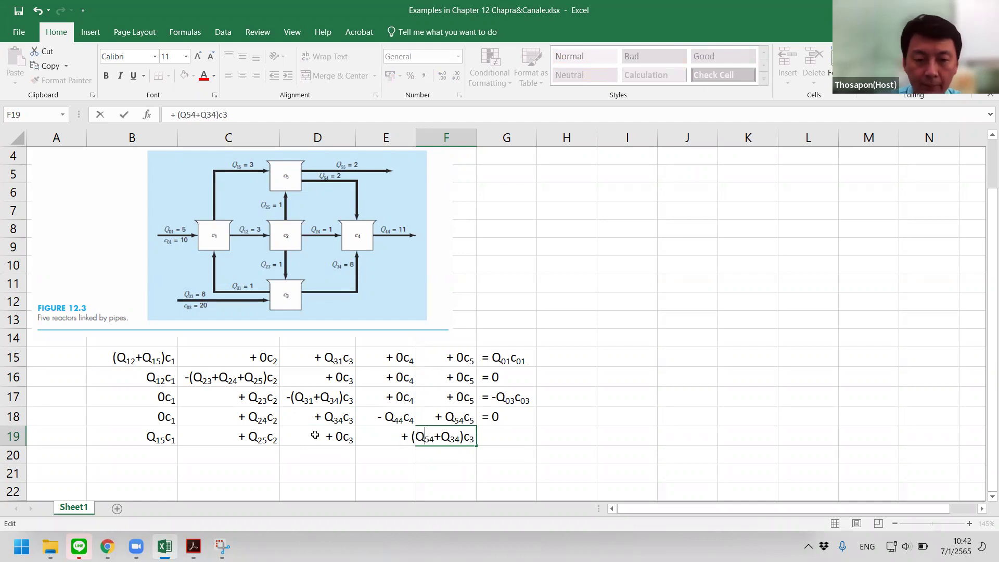
key("BackSpace")
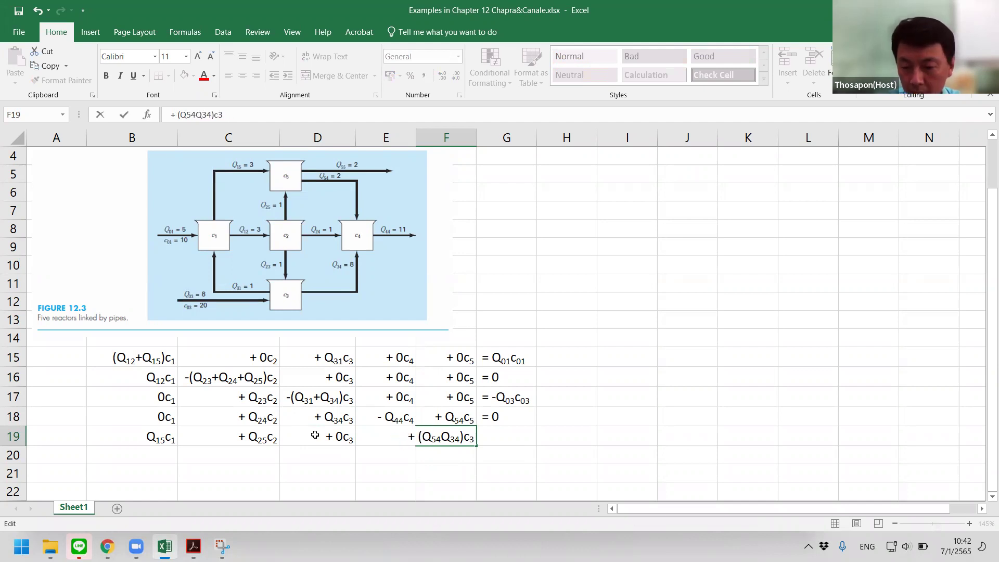
type("-Q")
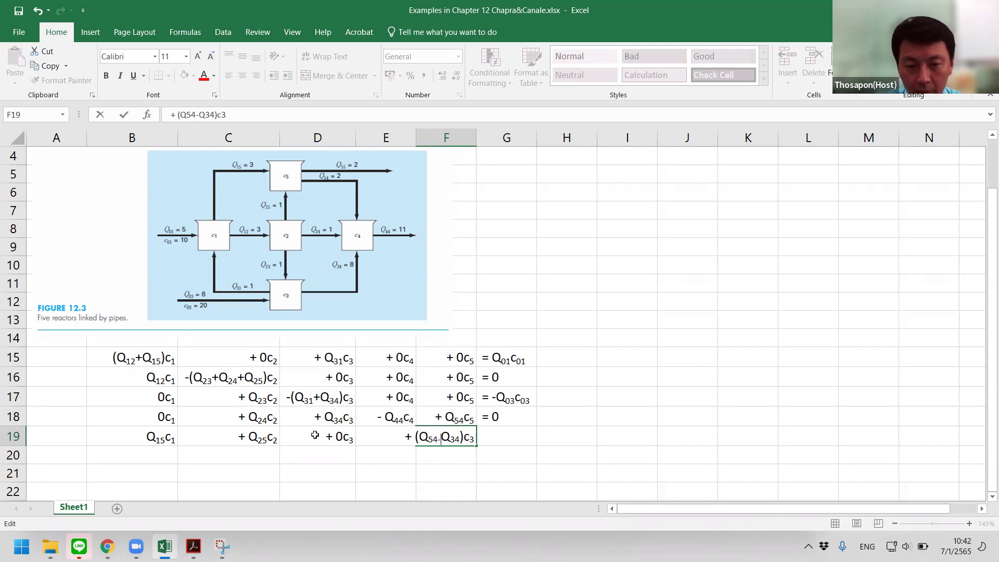
type("-Q")
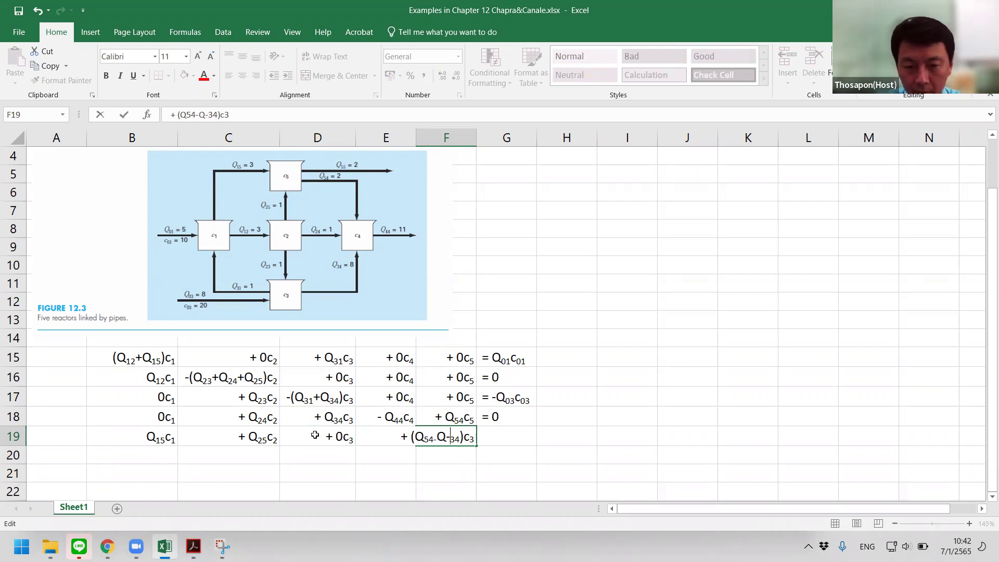
key("Delete")
key("Delete")
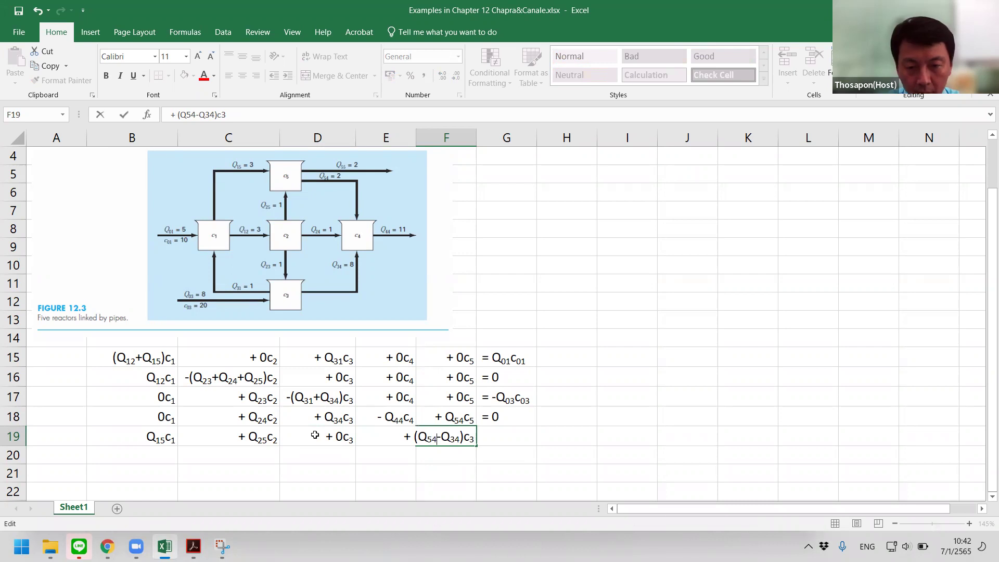
Change the second Q index in cell F19 to 55 and the c index to 5
type("55")
key("BackSpace")
key("BackSpace")
key("End")
key("BackSpace")
type("5")
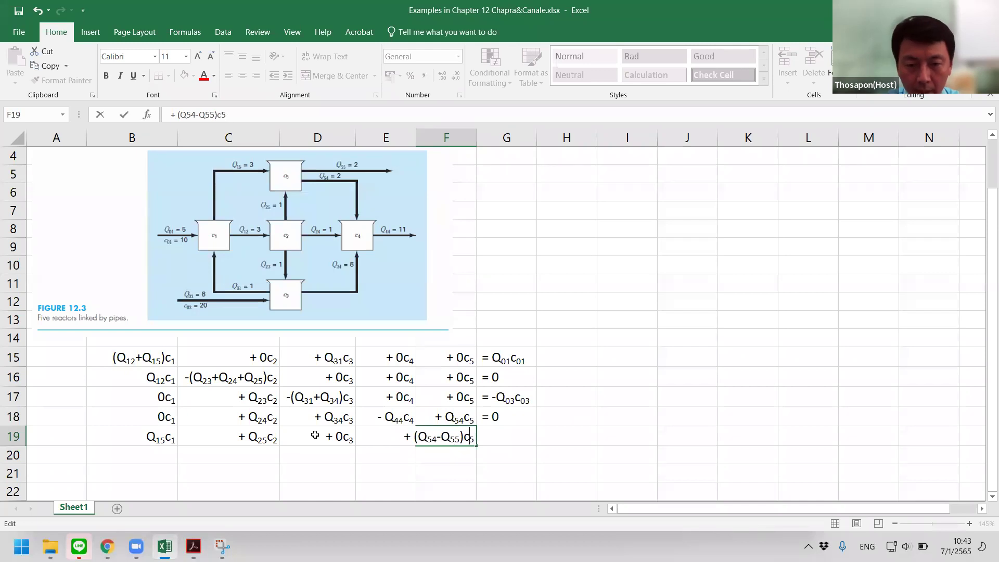
key("Return")
key("Up")
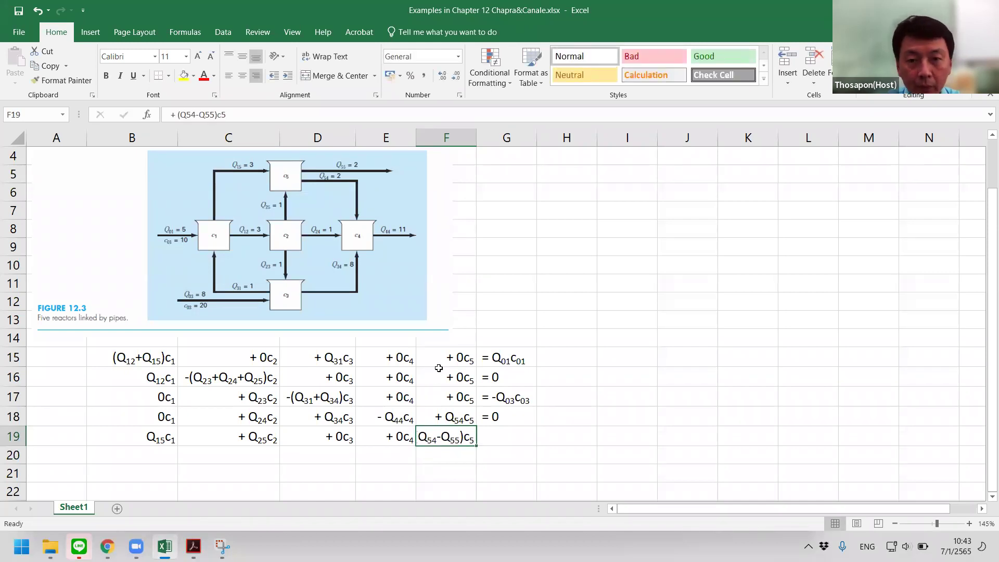
Widen column F to fit its longest term and add a space after the leading minus sign in cells C16 and D17
left_click_drag(476, 138, 493, 144)
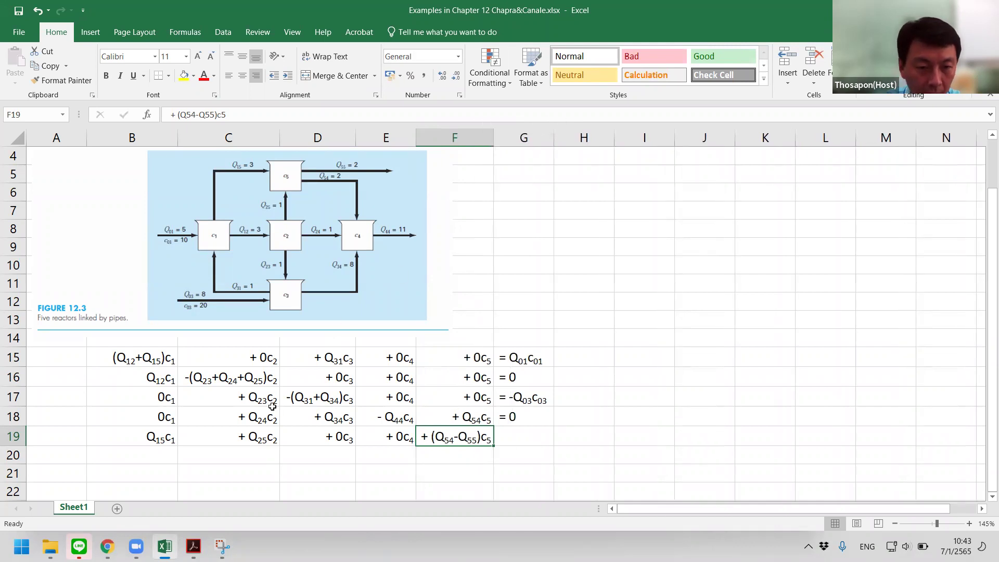
left_click(189, 374)
double_click(291, 399)
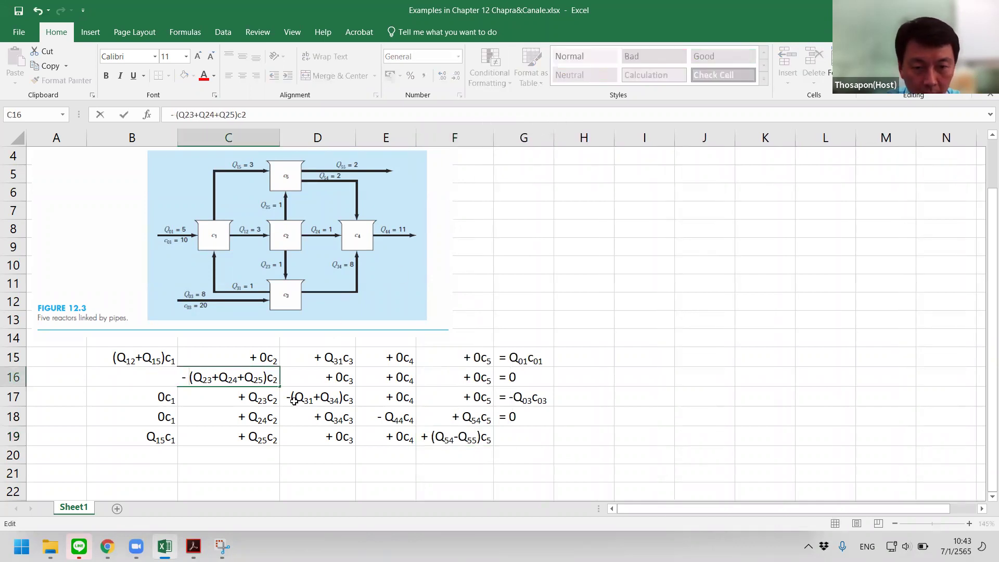
left_click(396, 417)
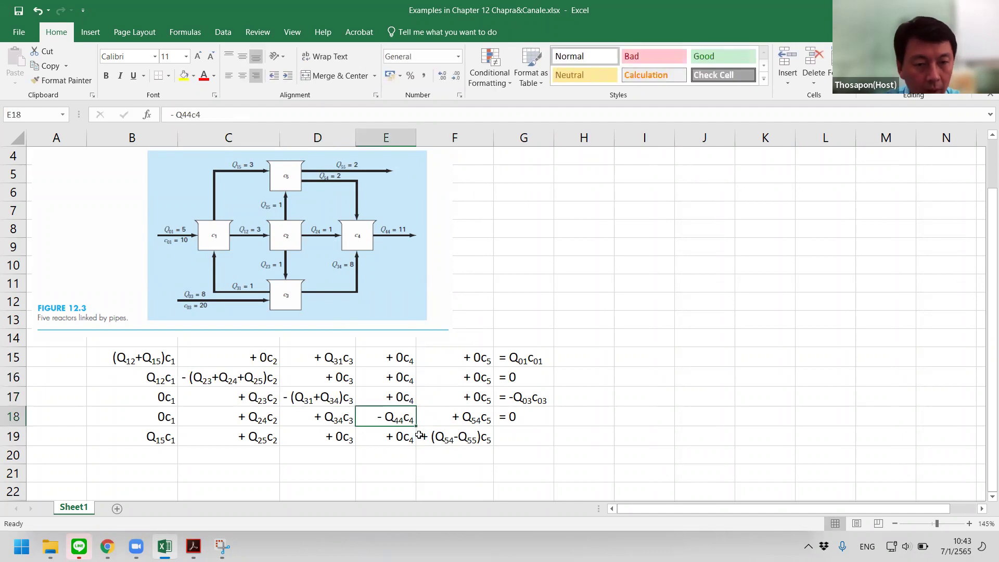
Fill the right-hand side = 0 from cell G18 down into cell G19
left_click(529, 439)
key("ctrl+d")
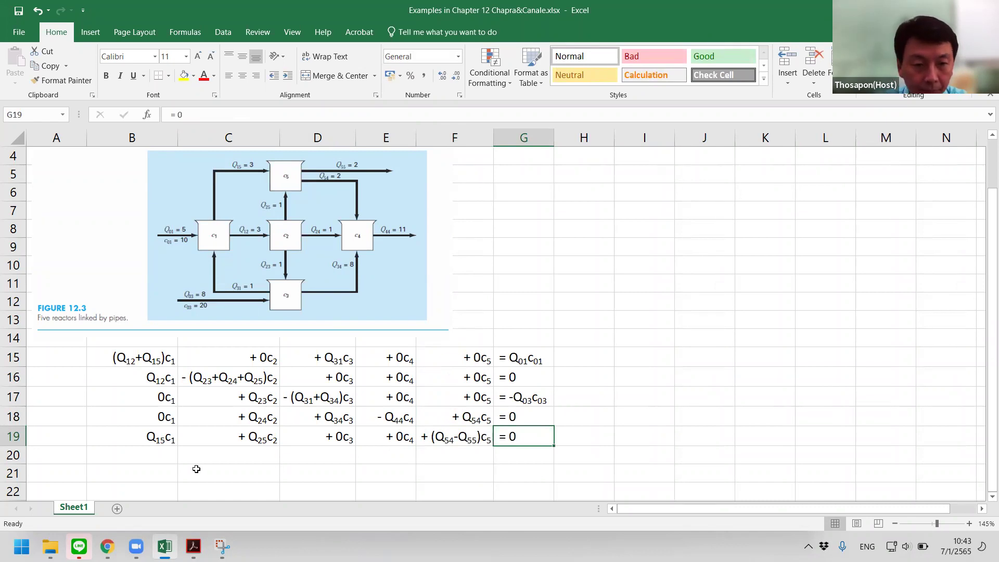
left_click(195, 467)
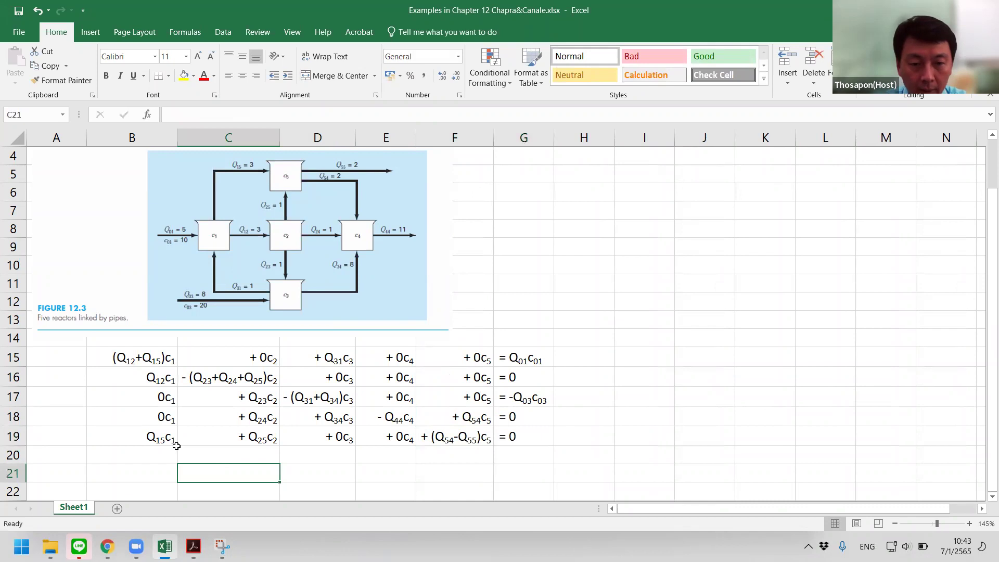
Enter the matrix product label [A].[C] in cell F21 below the equations
scroll(176, 445, "down", 1)
scroll(177, 446, "up", 2)
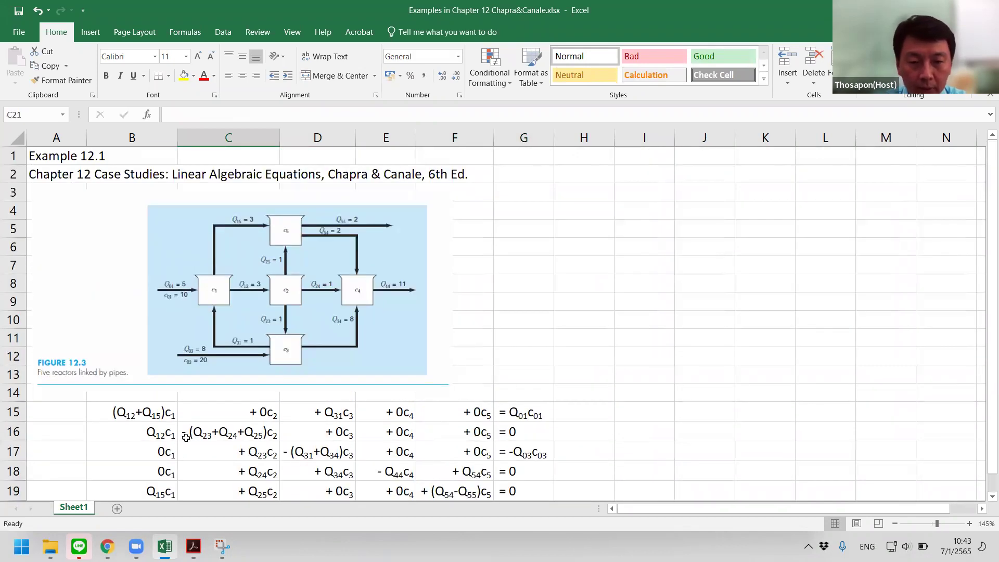
scroll(186, 437, "down", 1)
scroll(186, 438, "down", 1)
left_click(160, 436)
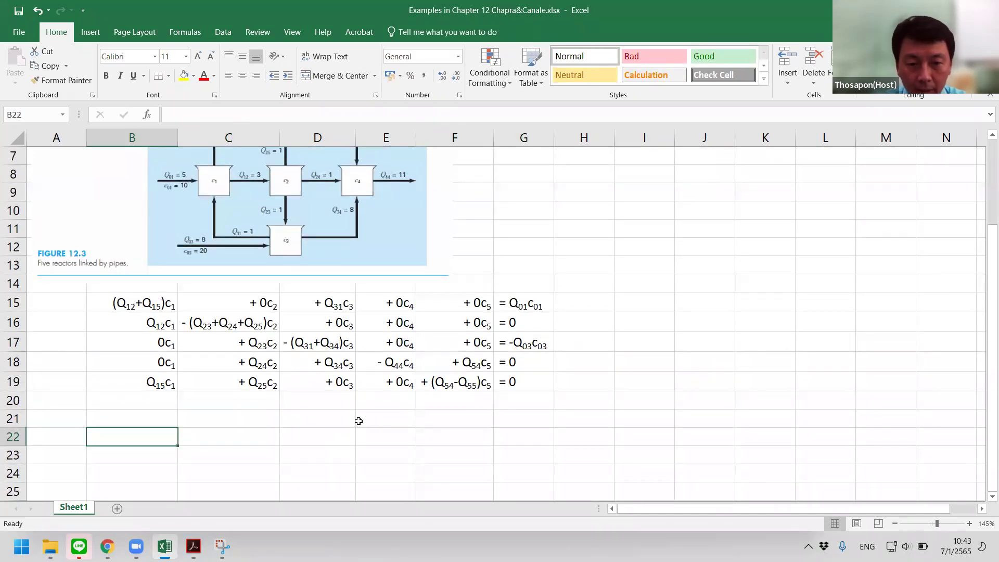
left_click(376, 426)
left_click(444, 428)
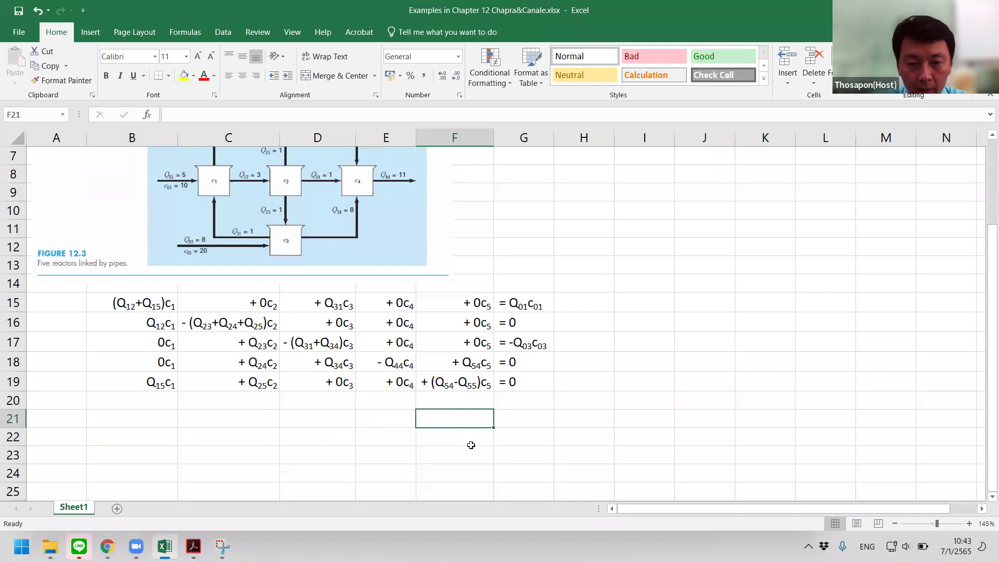
type("[A]")
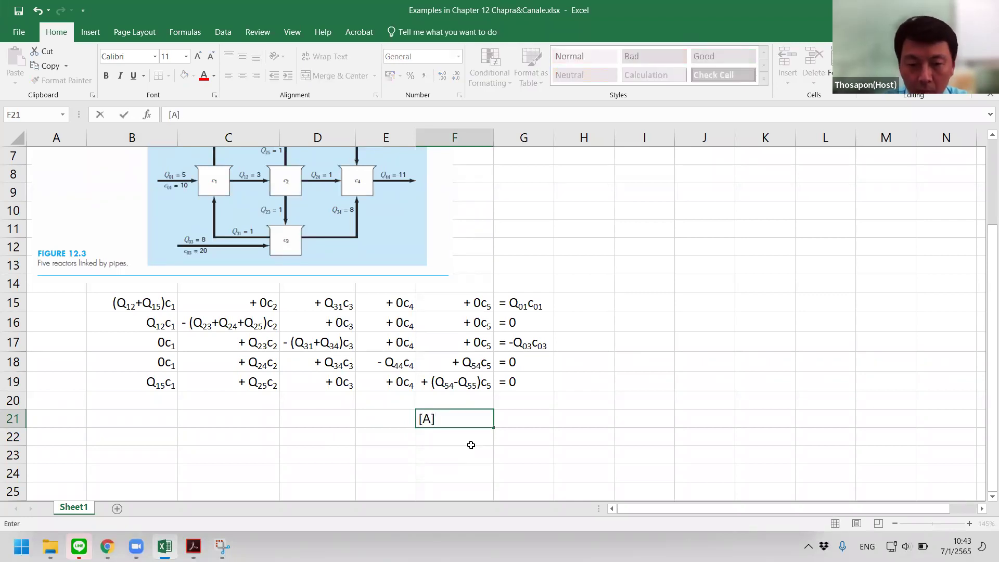
type(".[")
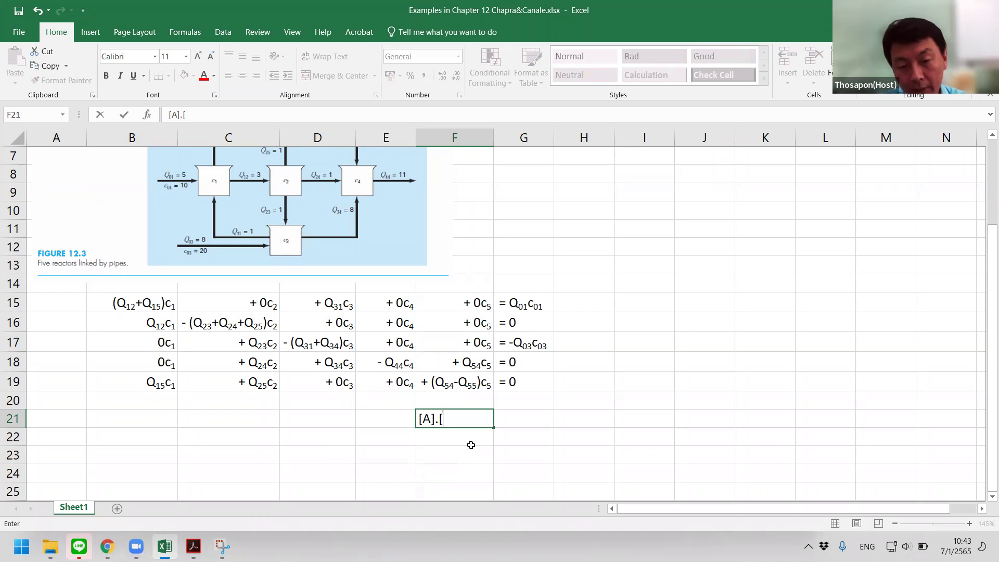
type("C]")
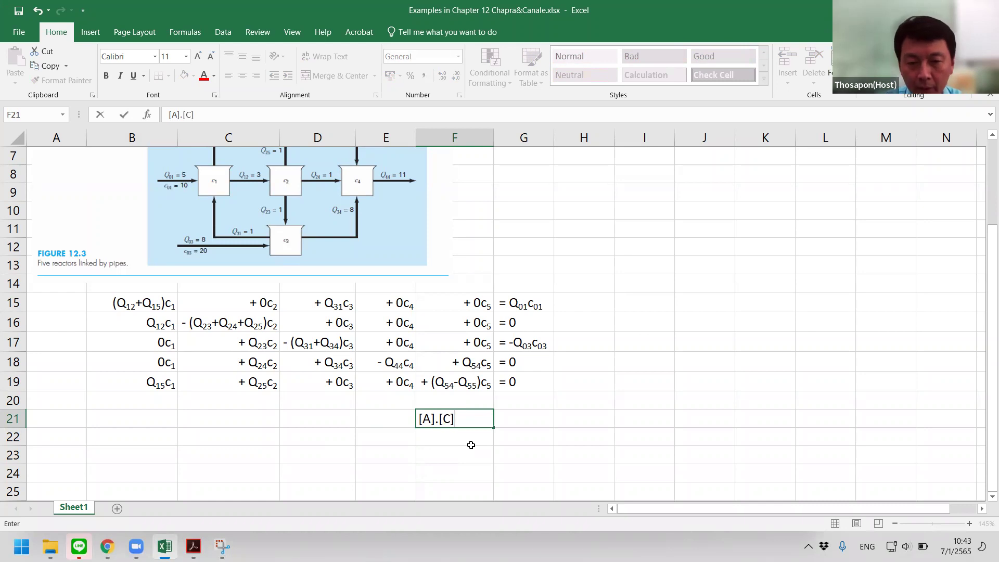
key("Tab")
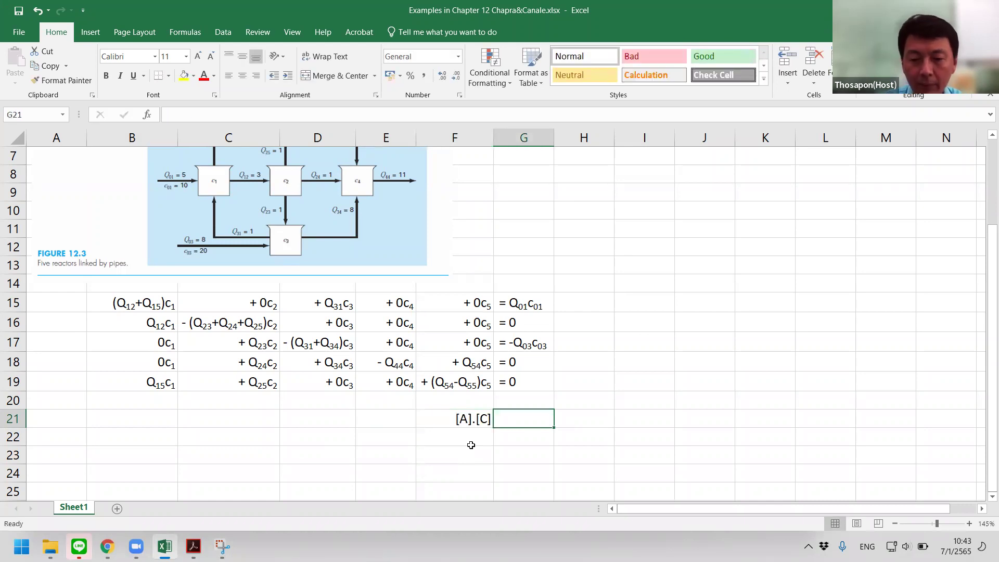
Enter = [D] as text in cell G21 to complete the matrix equation
type("= [D}")
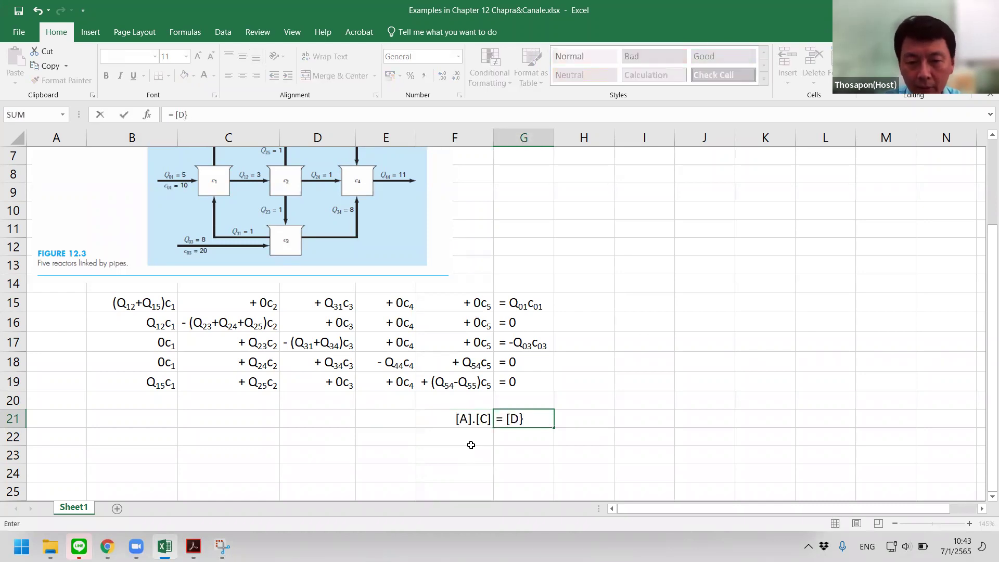
key("BackSpace")
type("]")
key("Return")
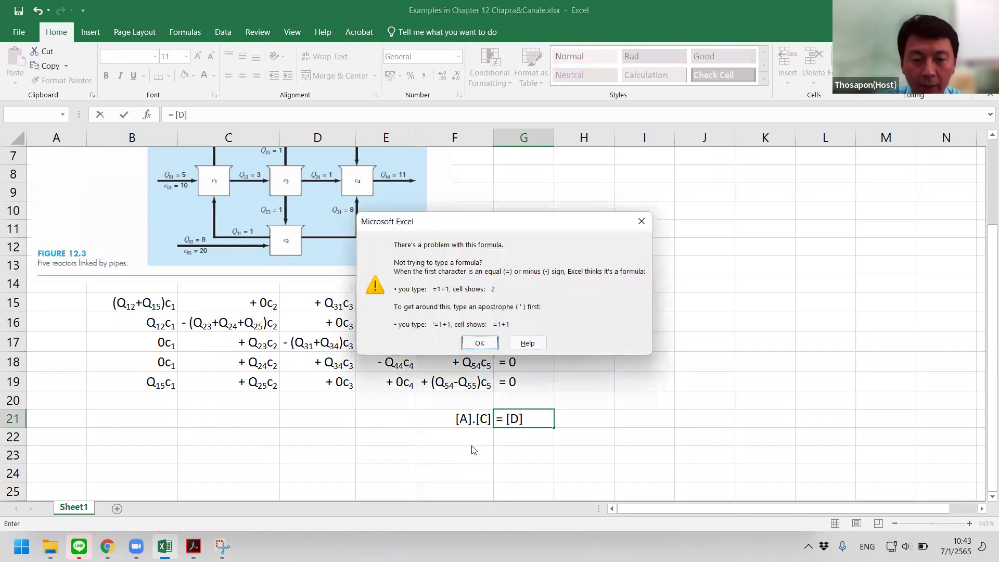
left_click(480, 344)
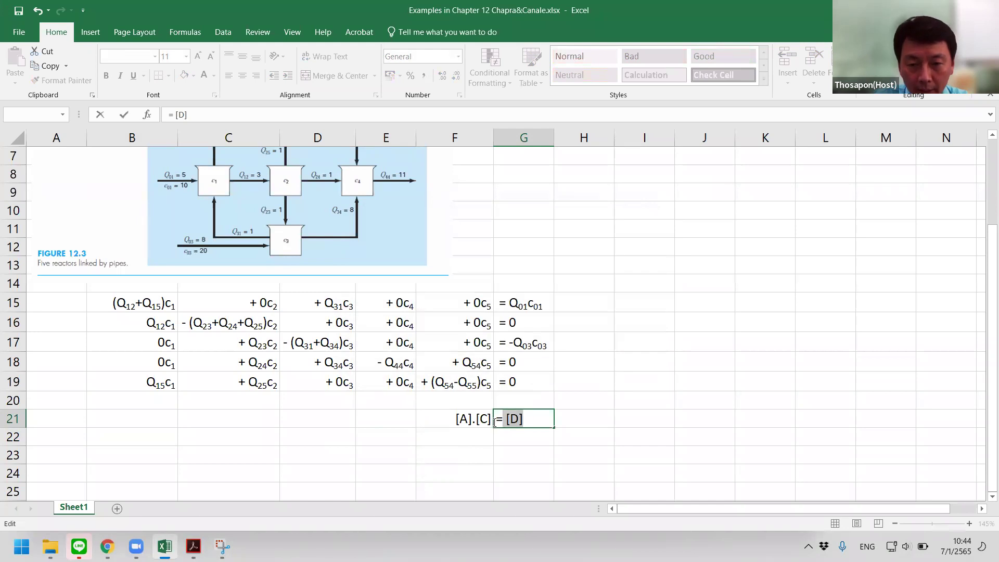
key("Return")
key("Left")
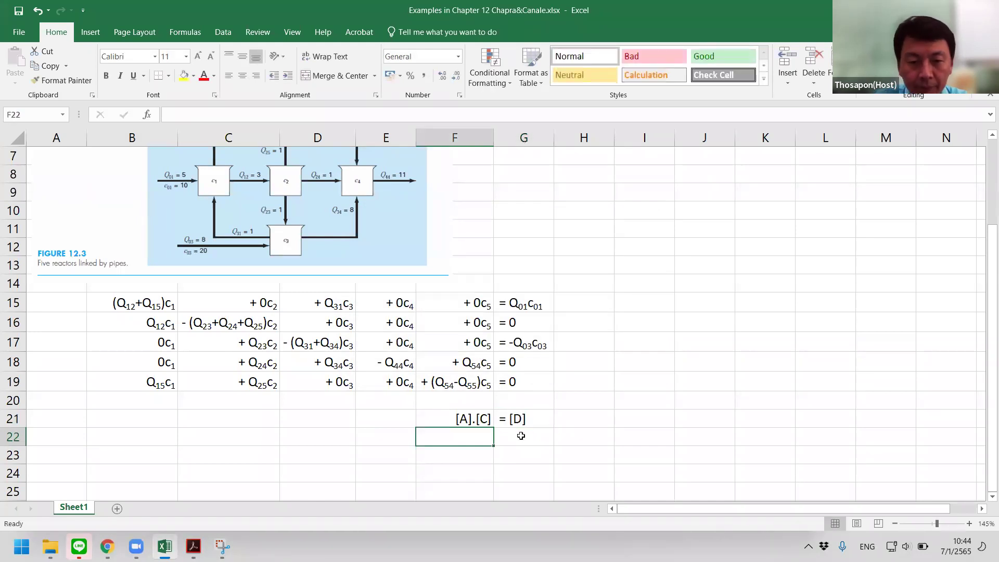
left_click(405, 436)
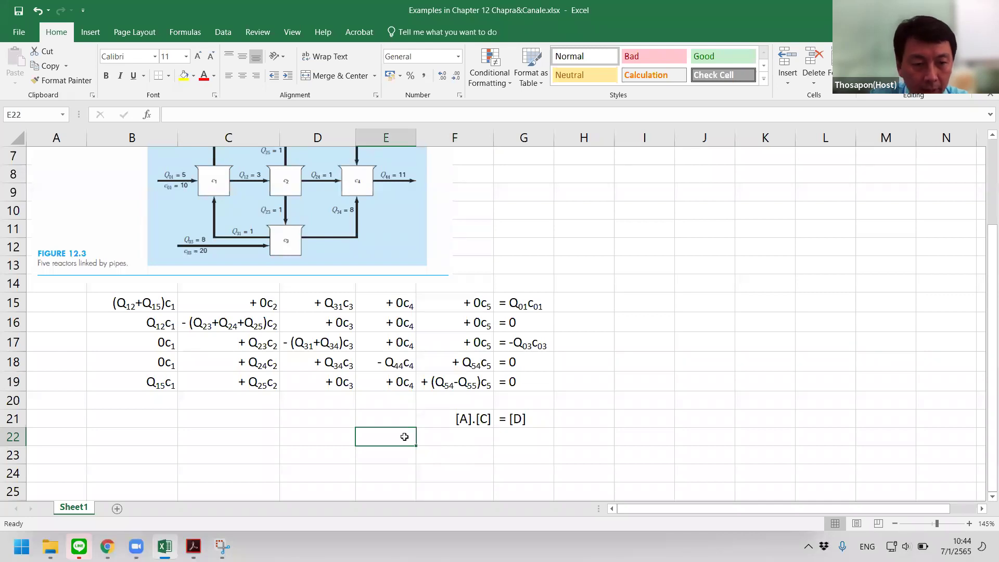
scroll(406, 437, "down", 1)
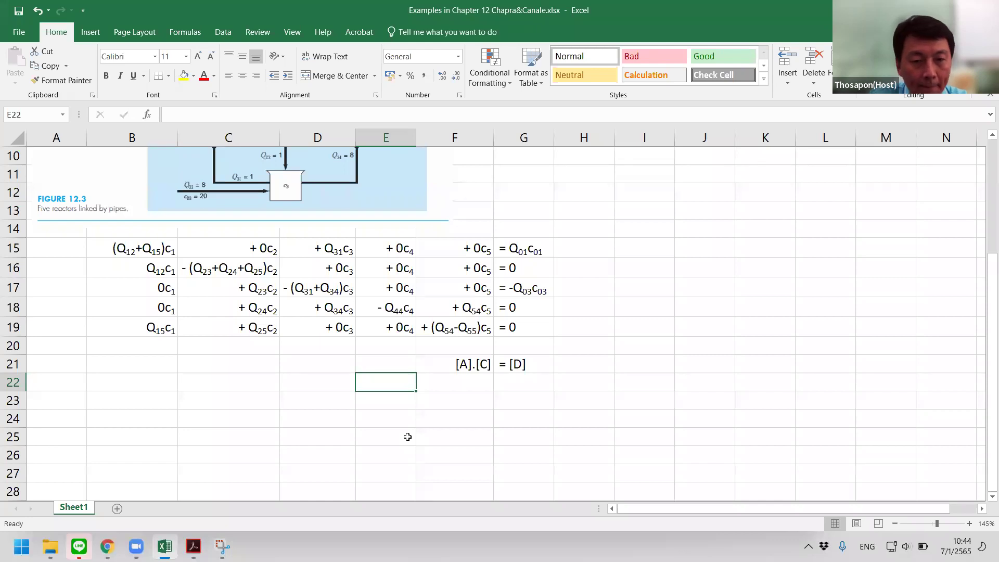
left_click(484, 388)
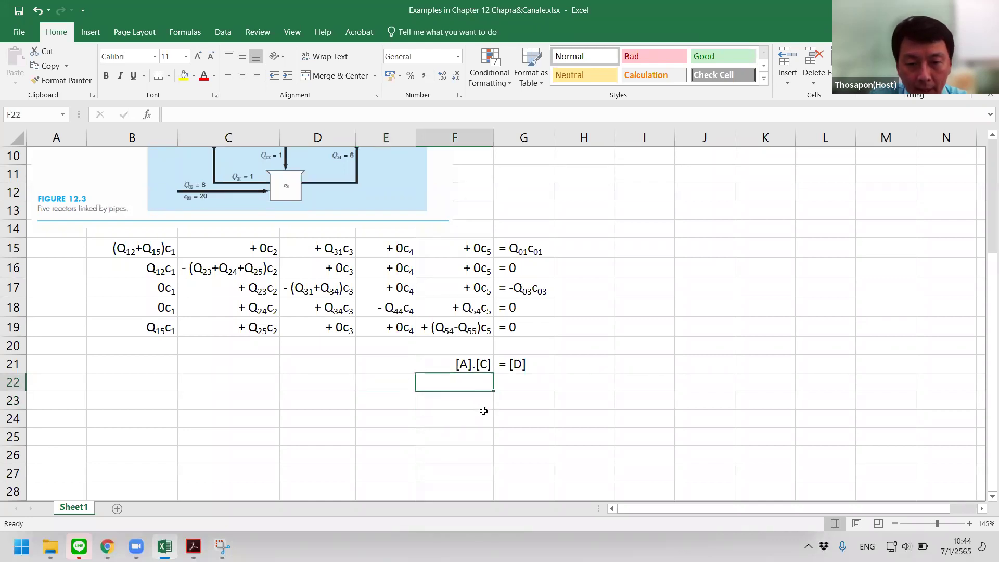
Enter [C] in cell F22 and the text = [A]-1.[D] in cell G22 below the matrix equation
type("[")
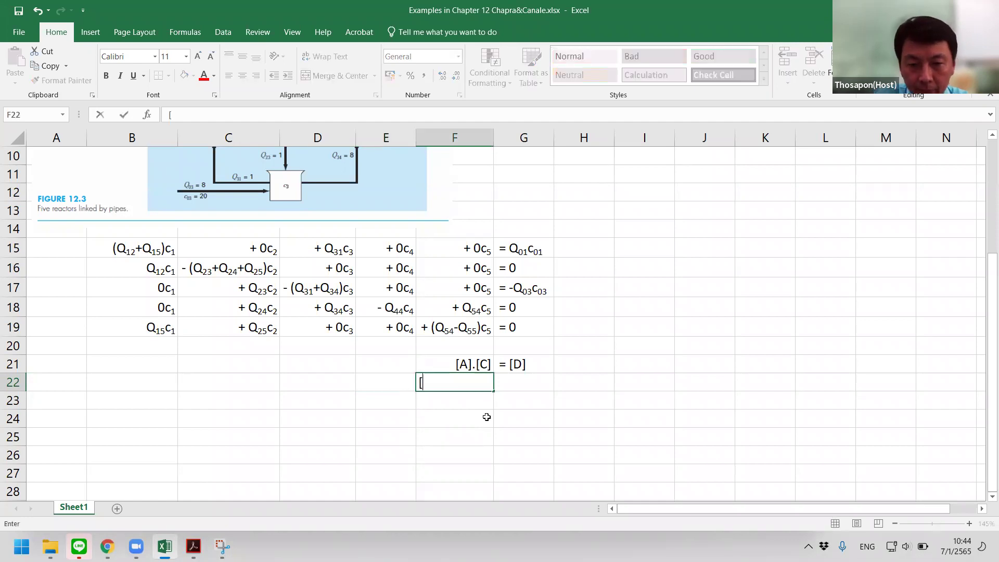
type("C]")
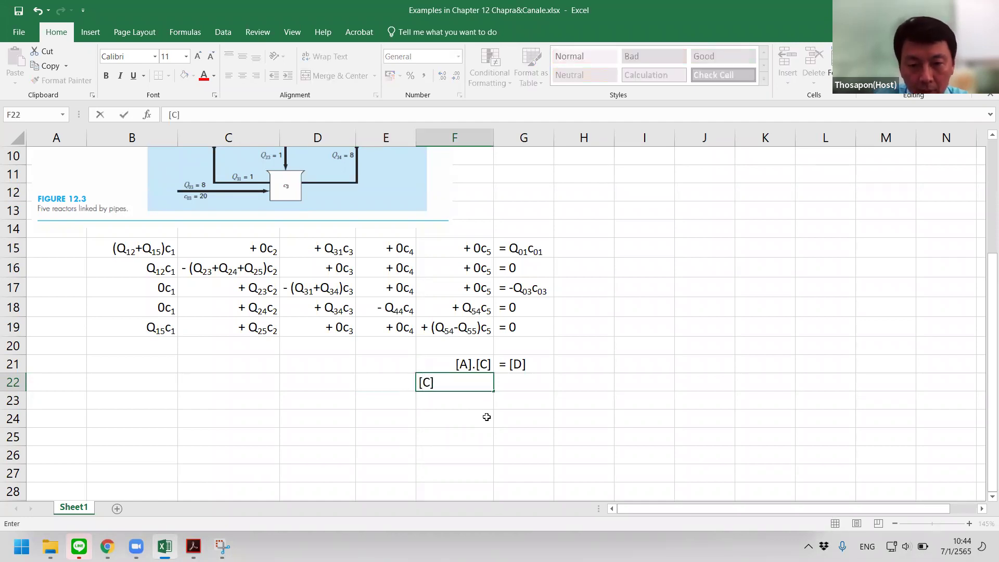
key("Tab")
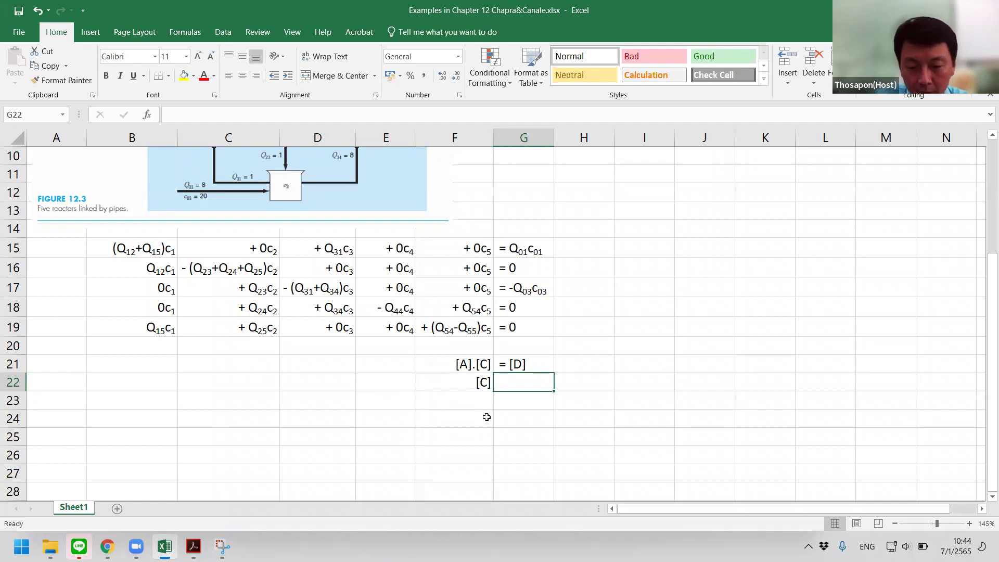
type("=")
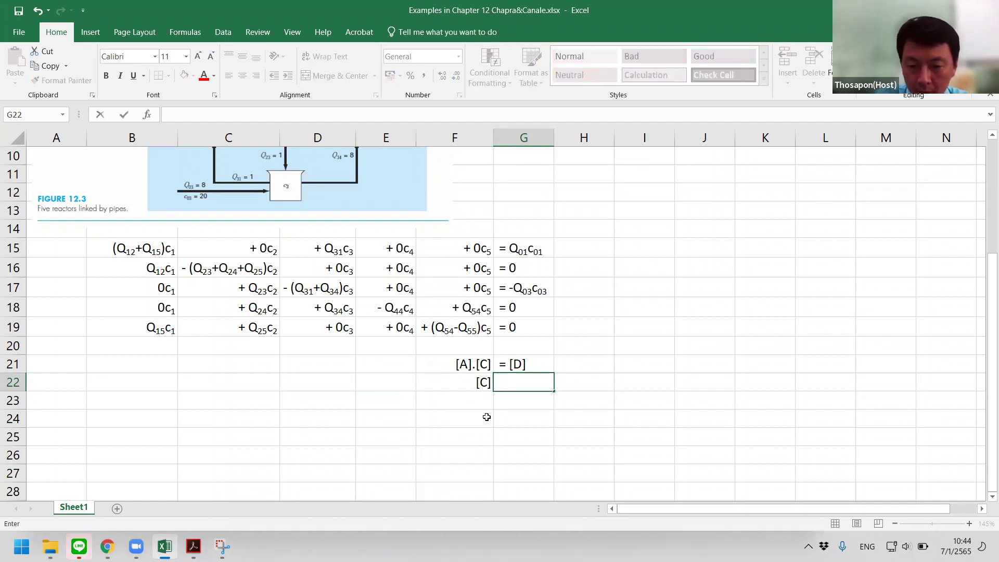
type(" [A]-")
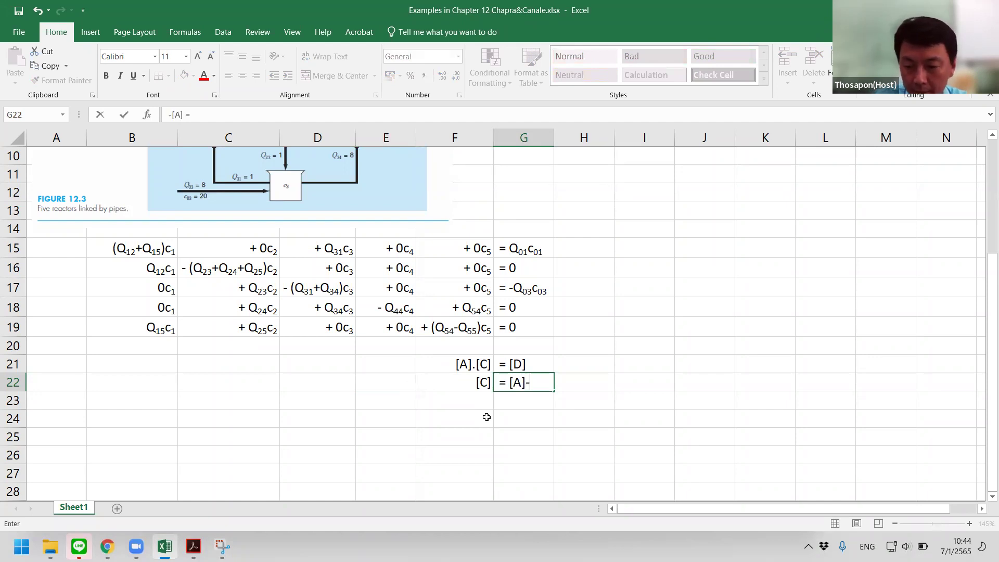
type("1.")
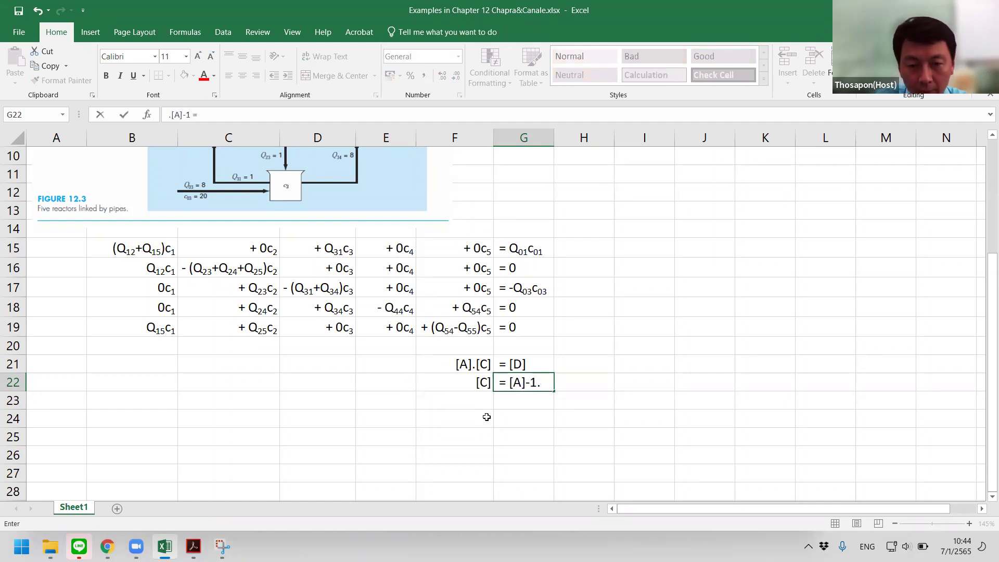
type("[D]")
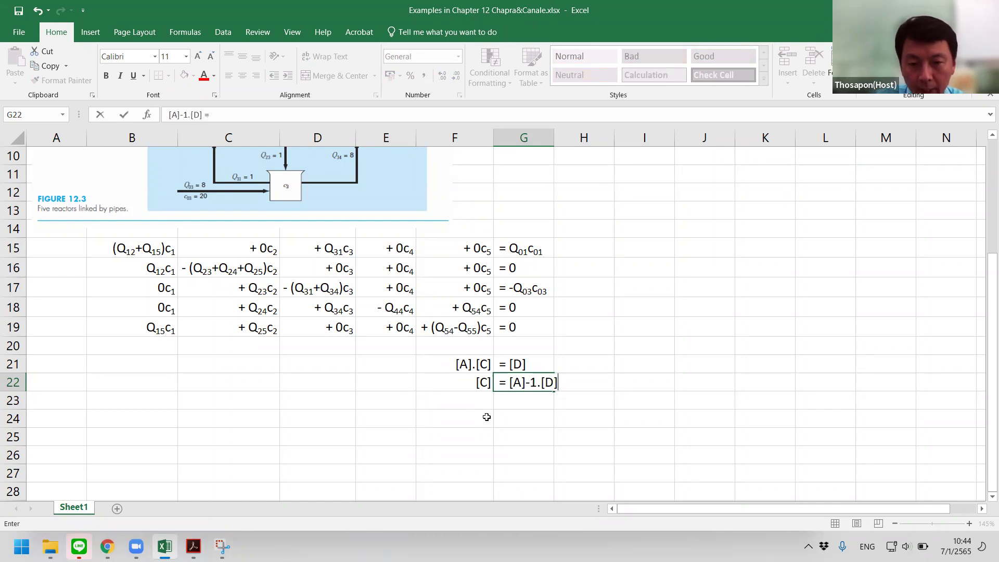
Format the -1 in cell G22 as superscript so it reads as the inverse of [A]
key("F2")
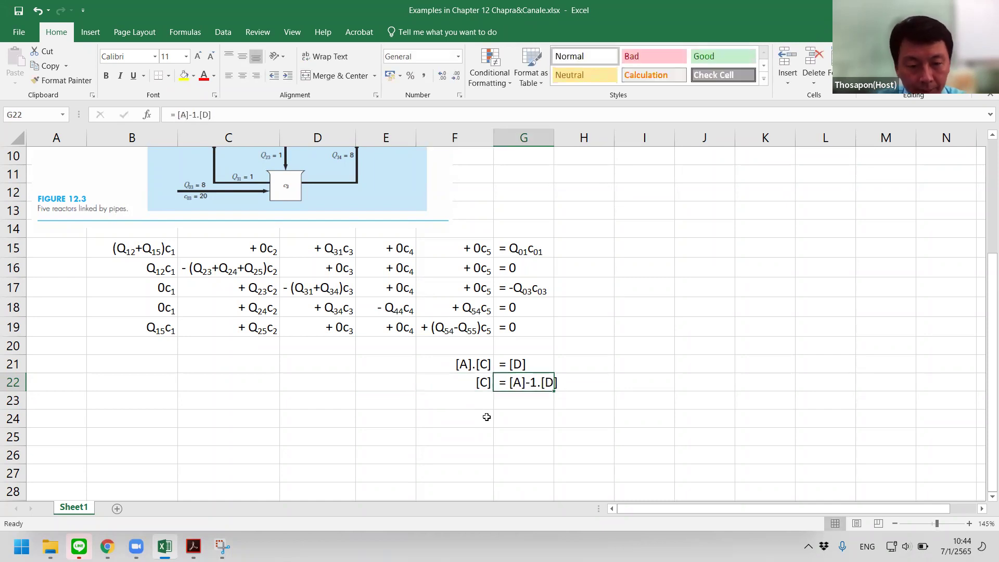
key("shift+Left")
key("shift+Left")
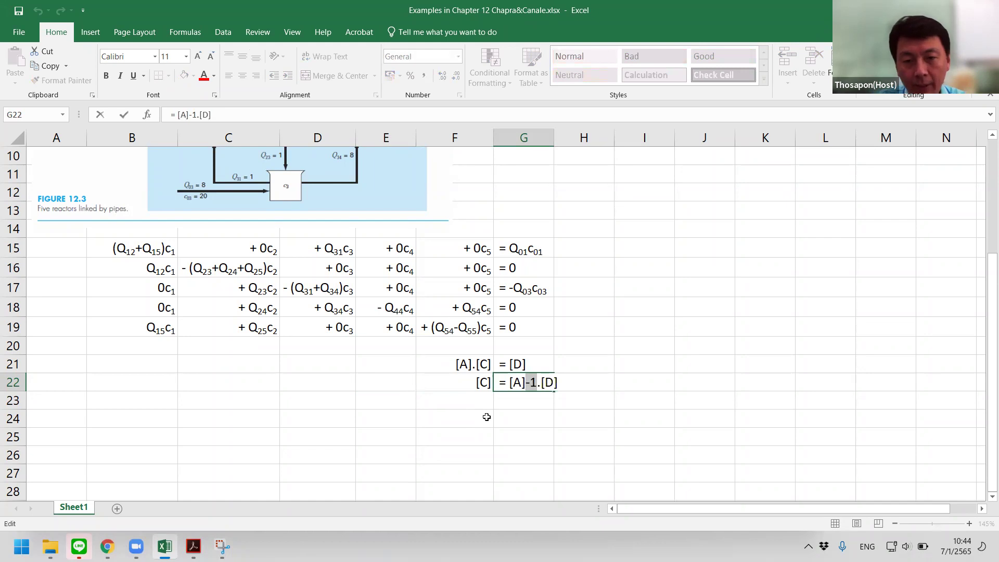
left_click(215, 95)
left_click(645, 247)
left_click(849, 360)
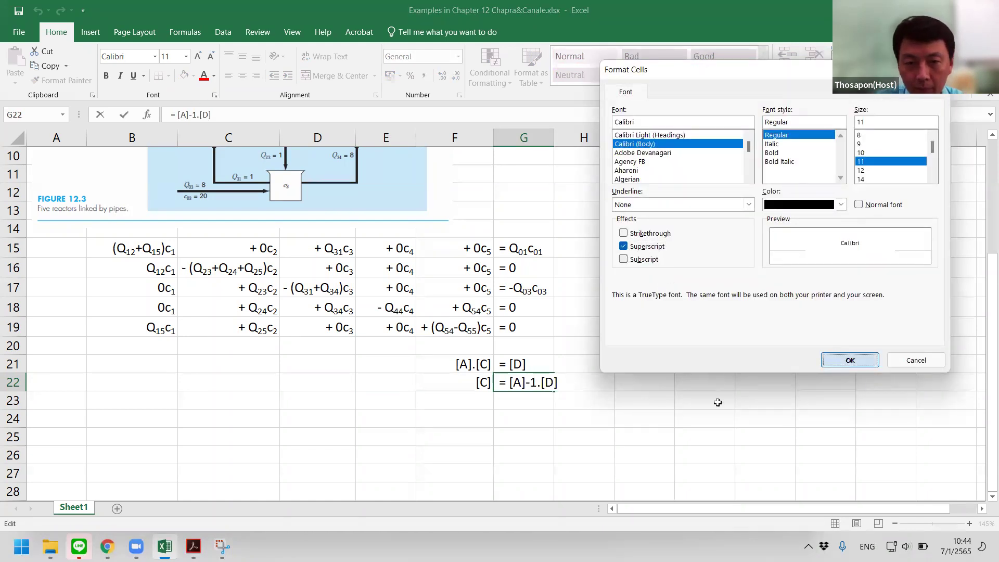
left_click(718, 403)
left_click(428, 438)
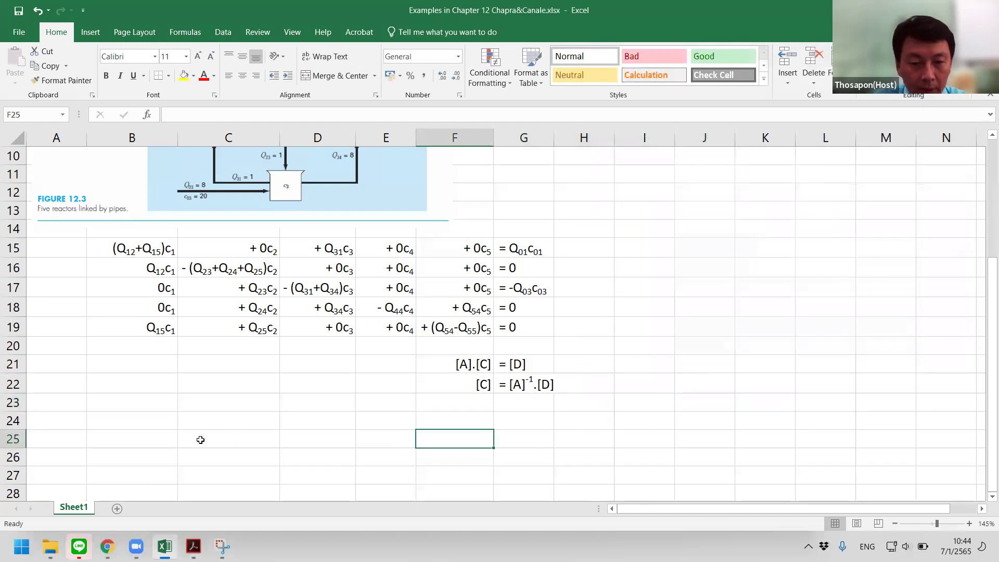
Enter the label [A] = in cell A24 and align it right
left_click(72, 417)
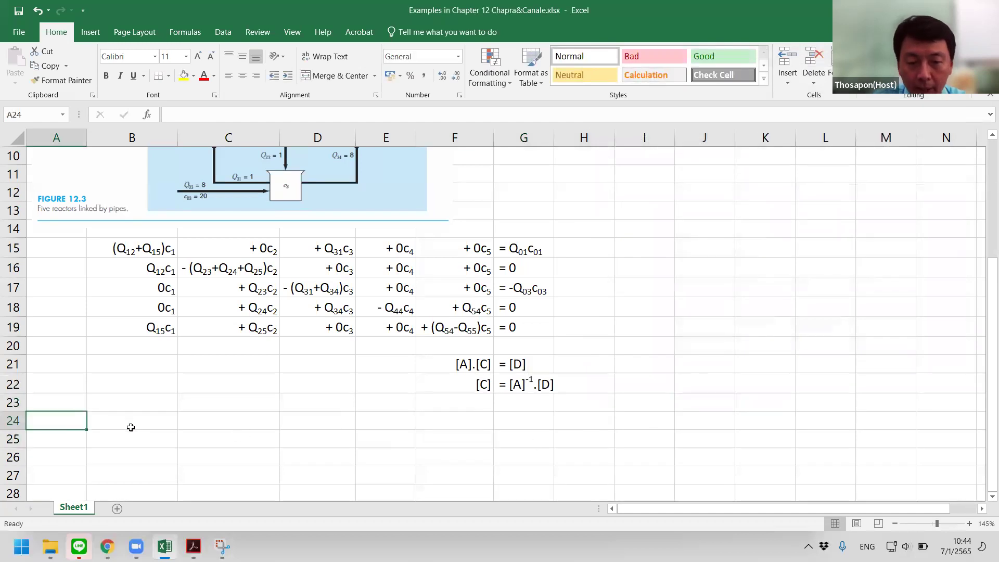
type("[")
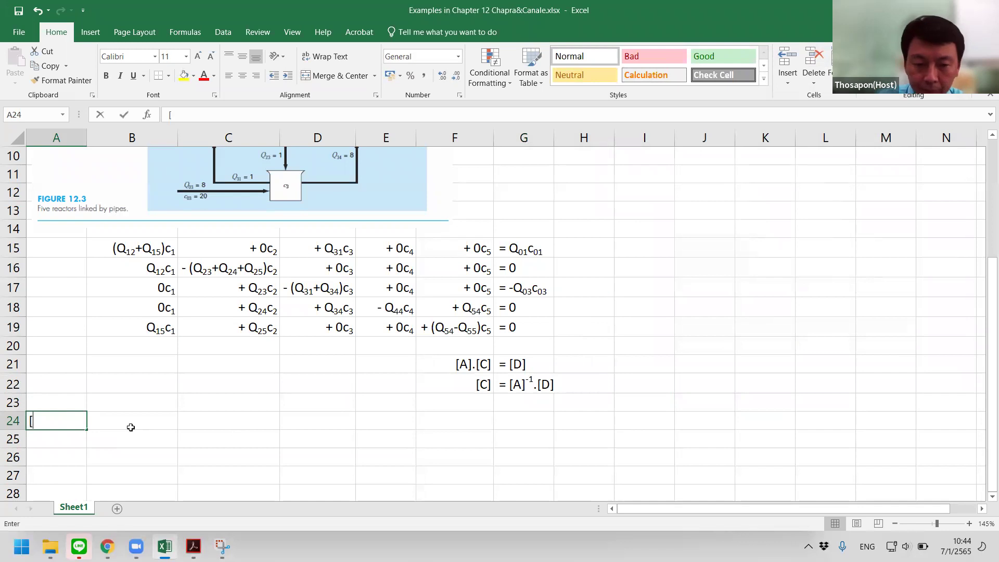
type("A] =")
left_click(130, 428)
left_click(66, 425)
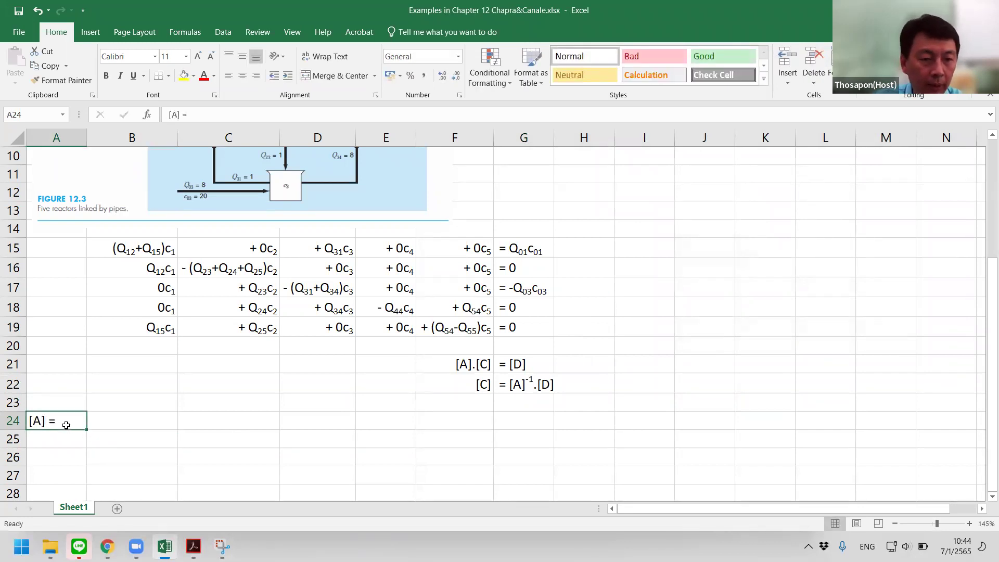
left_click(257, 79)
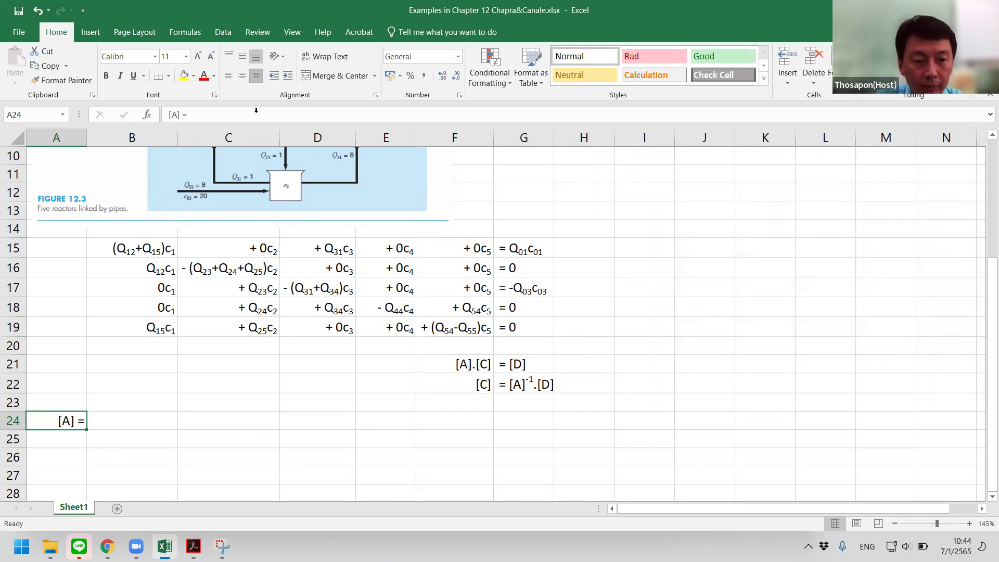
left_click(288, 378)
Enter the first two coefficients of matrix [A]'s first row, 6 in cell B24 and 0 in cell C24
left_click(129, 418)
scroll(202, 414, "up", 1)
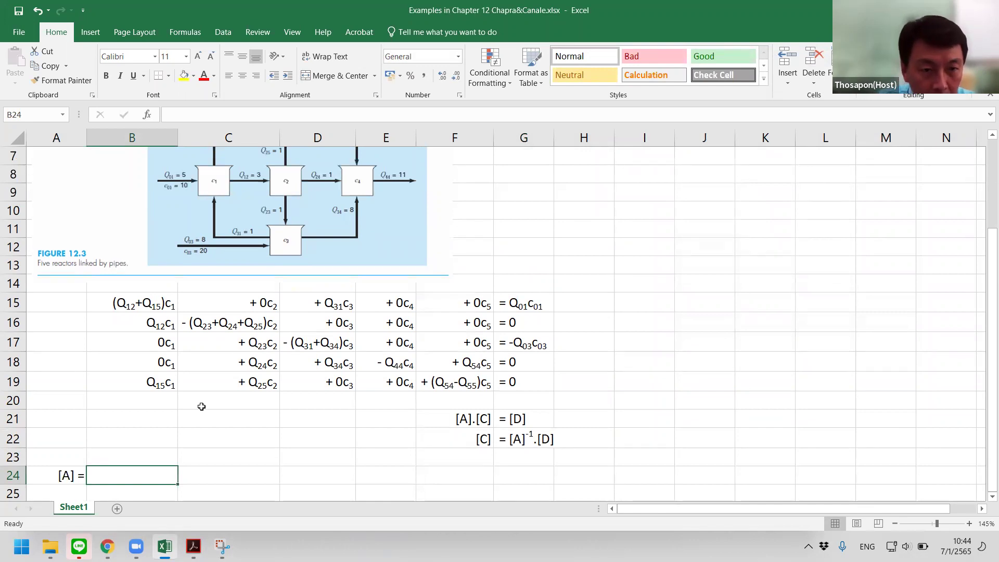
scroll(161, 315, "up", 1)
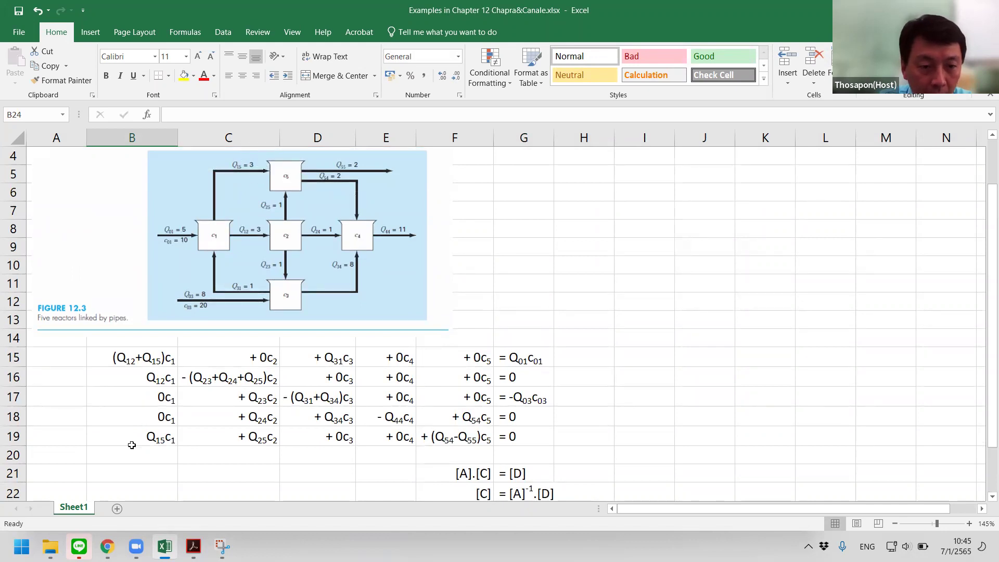
scroll(132, 445, "down", 2)
type("6")
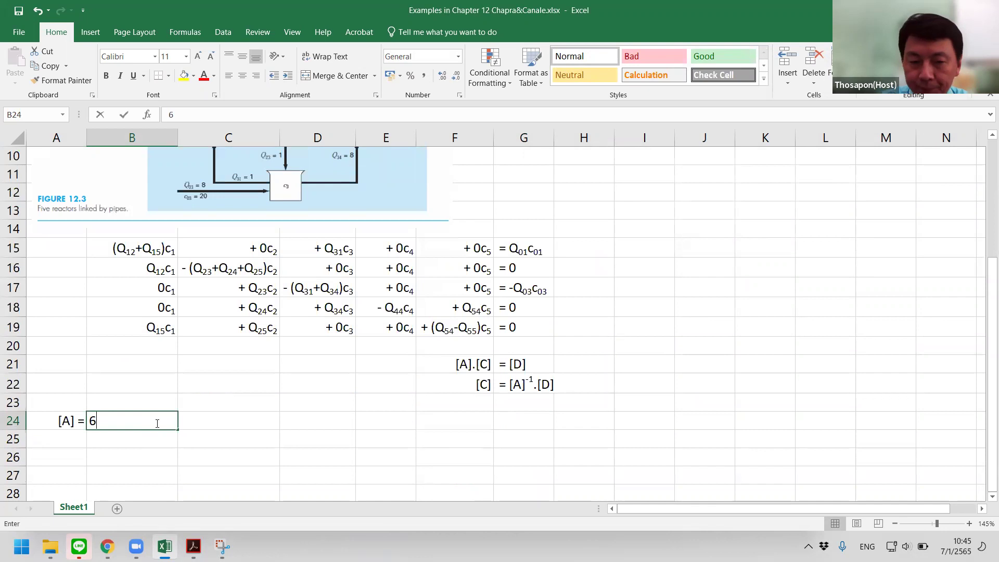
key("Tab")
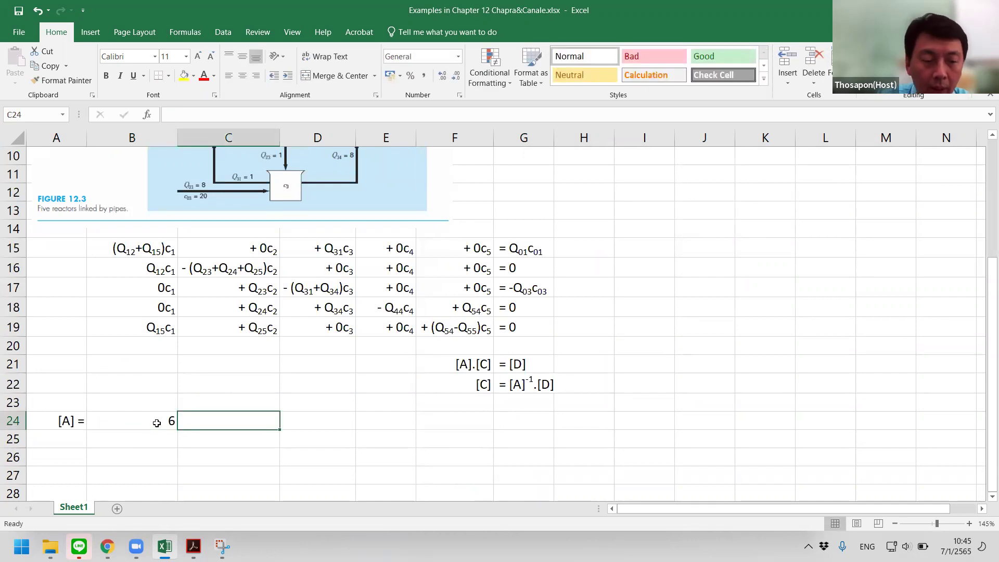
scroll(181, 371, "up", 1)
type("0")
key("Tab")
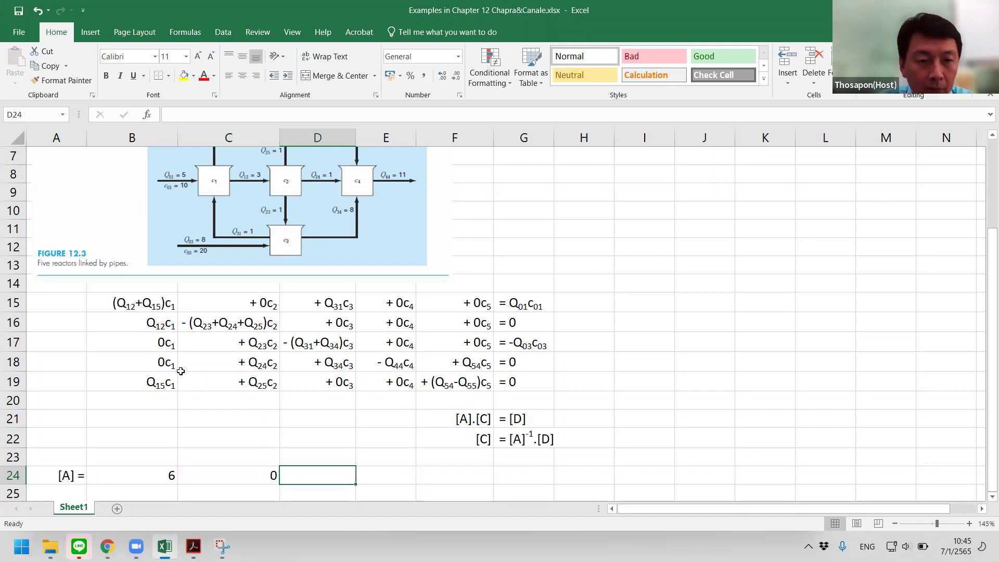
Complete the first row of matrix [A] with 1, 0 and 0 in cells D24 through F24
type("1")
key("Tab")
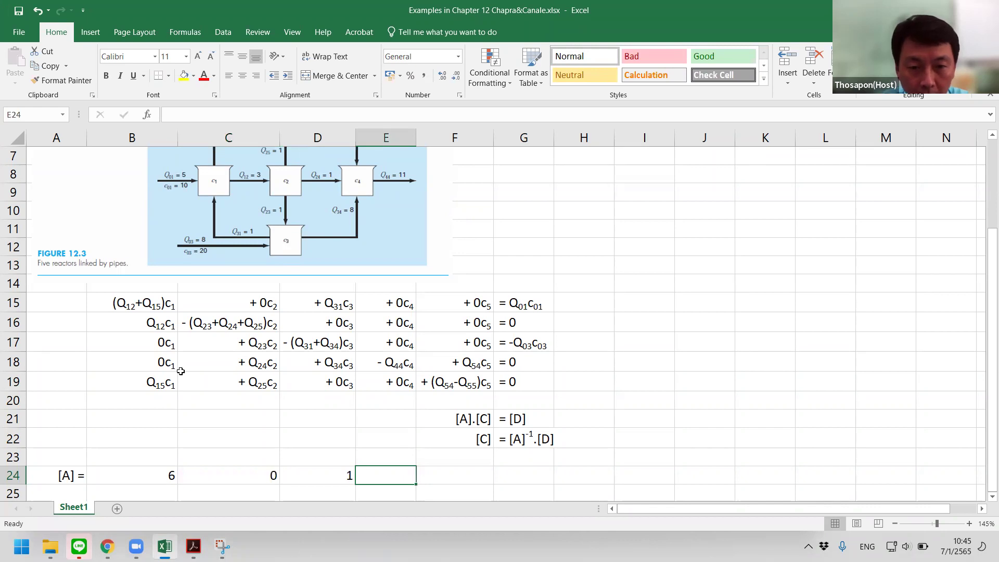
type("0")
key("Tab")
type("0")
key("Tab")
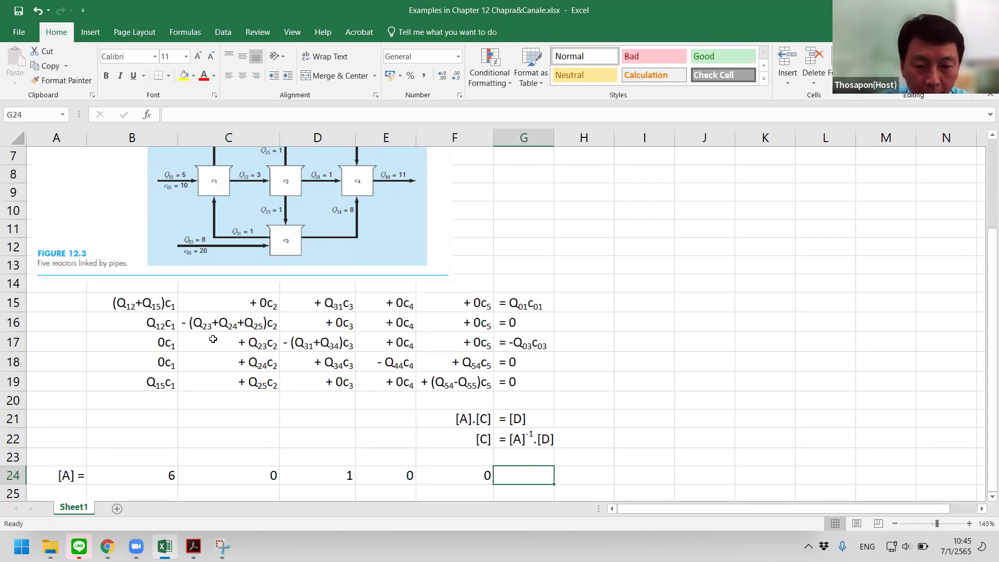
Check the second equation in row 16 against the reactor diagram and enter its c1 coefficient, 3, in cell B25
scroll(239, 401, "down", 1)
scroll(339, 364, "down", 1)
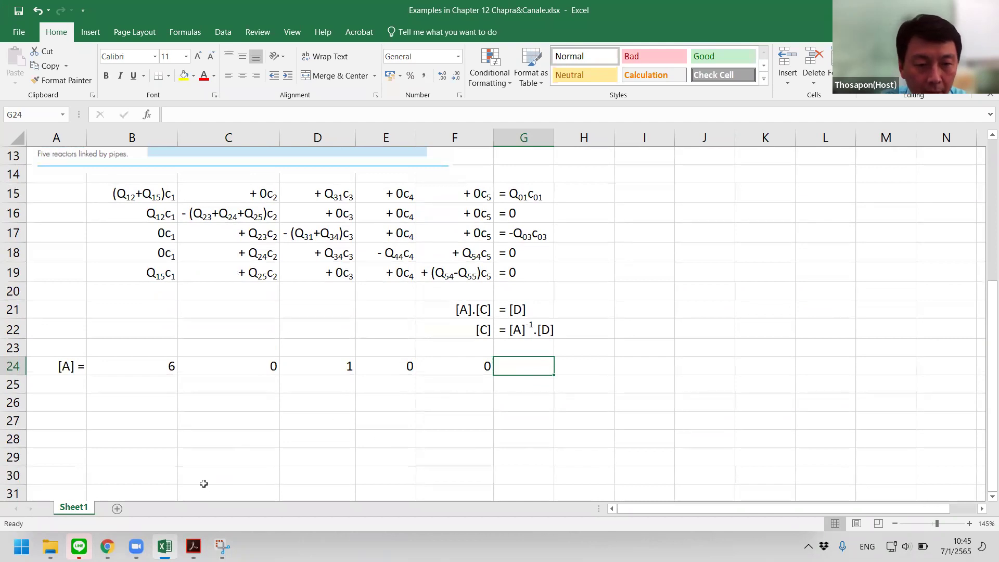
left_click(152, 384)
scroll(262, 337, "up", 2)
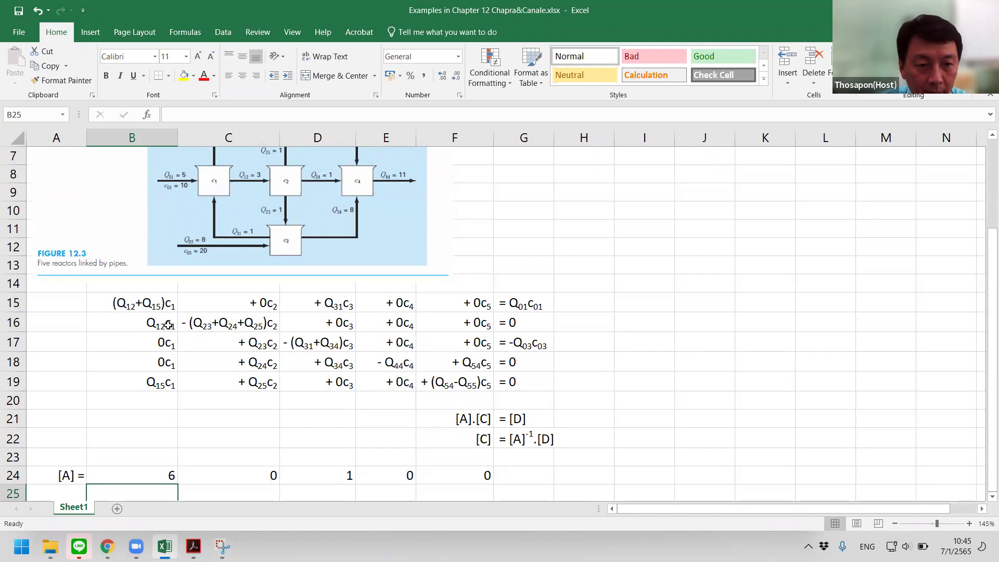
left_click_drag(104, 321, 618, 322)
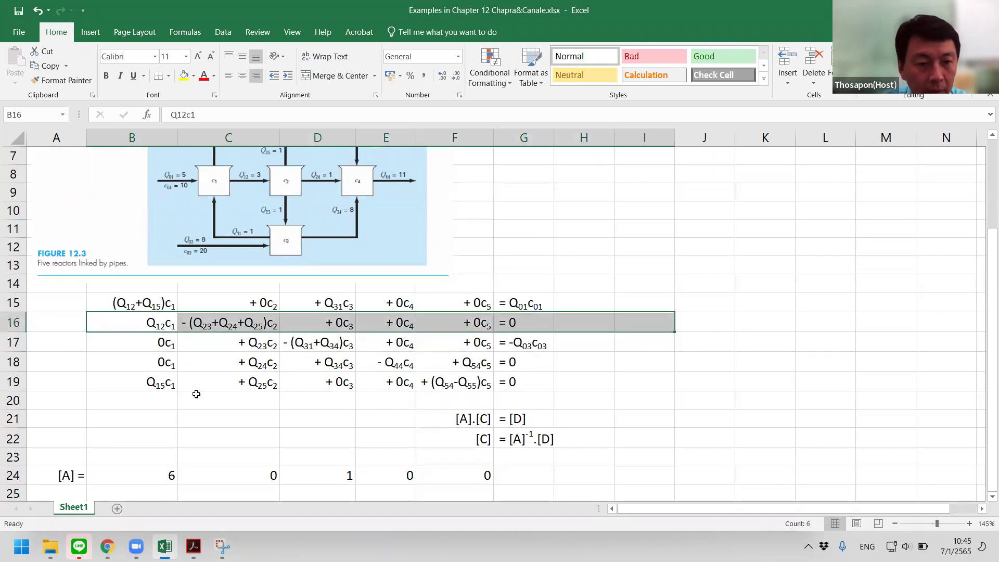
scroll(153, 406, "up", 1)
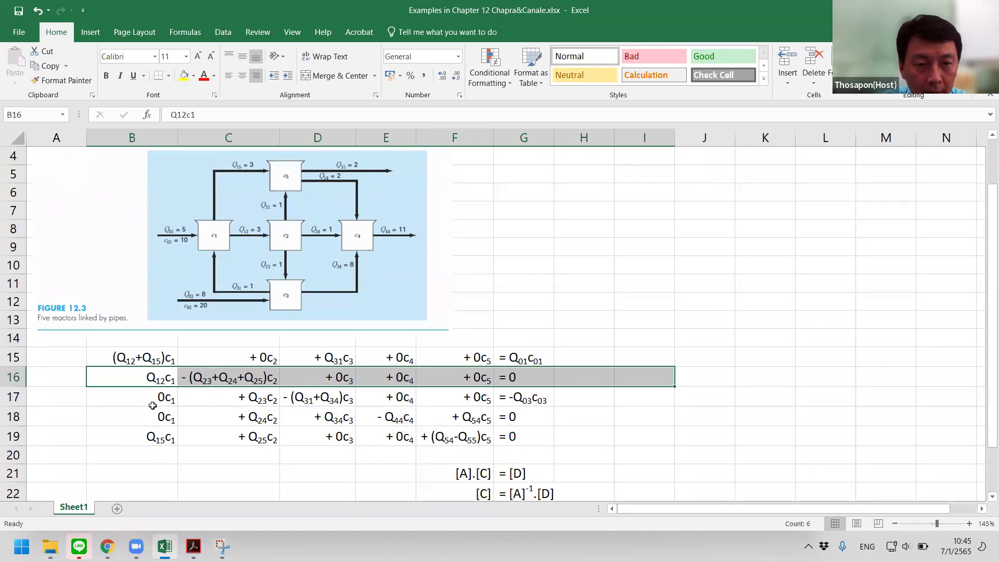
scroll(152, 405, "down", 1)
scroll(152, 405, "down", 1)
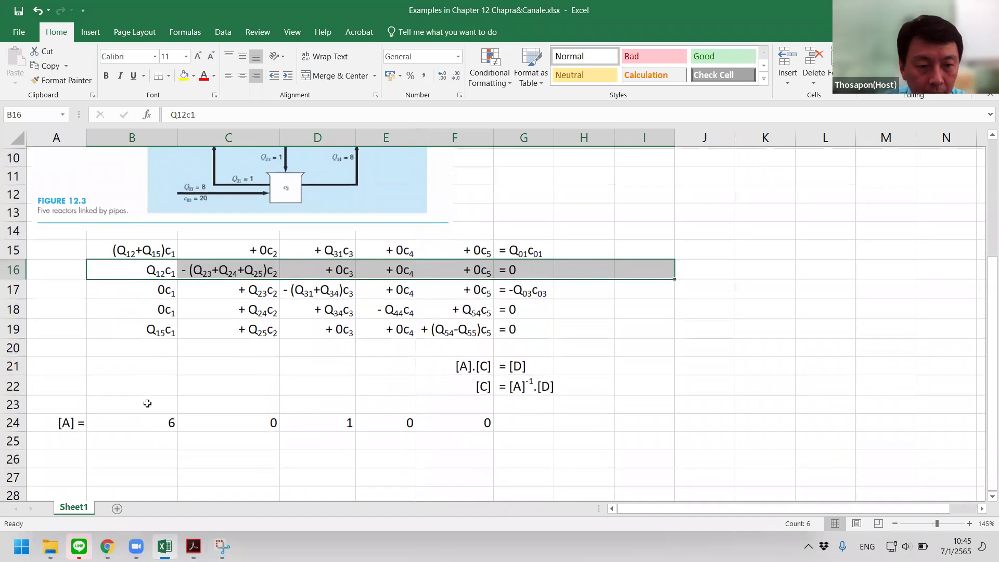
left_click(165, 443)
type("3")
key("Return")
Enter the formula =1+1+1 in cell C25 for the sum Q23+Q24+Q25
left_click(220, 426)
left_click(261, 442)
scroll(258, 402, "up", 1)
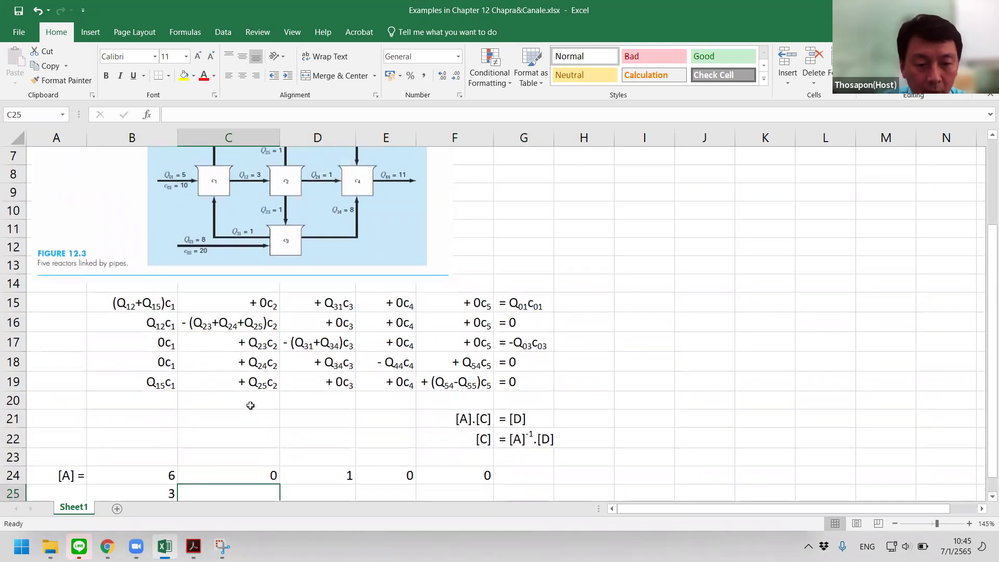
type("=")
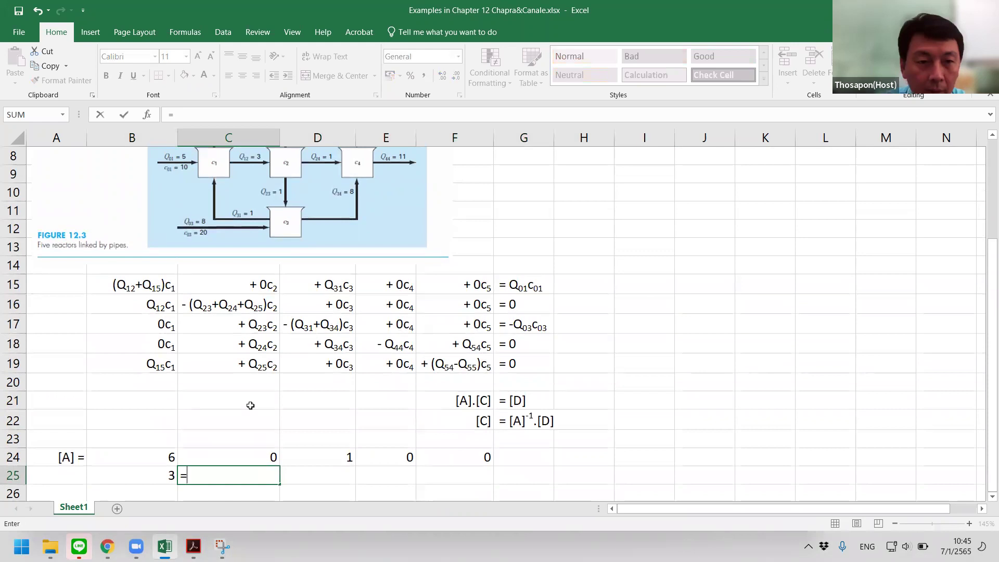
scroll(251, 405, "up", 1)
scroll(251, 406, "up", 1)
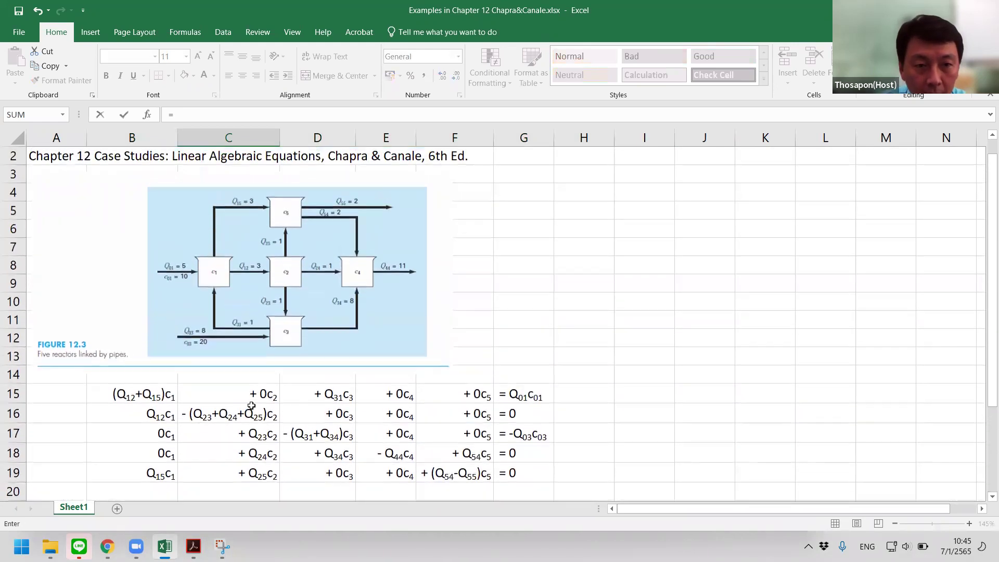
left_click(204, 111)
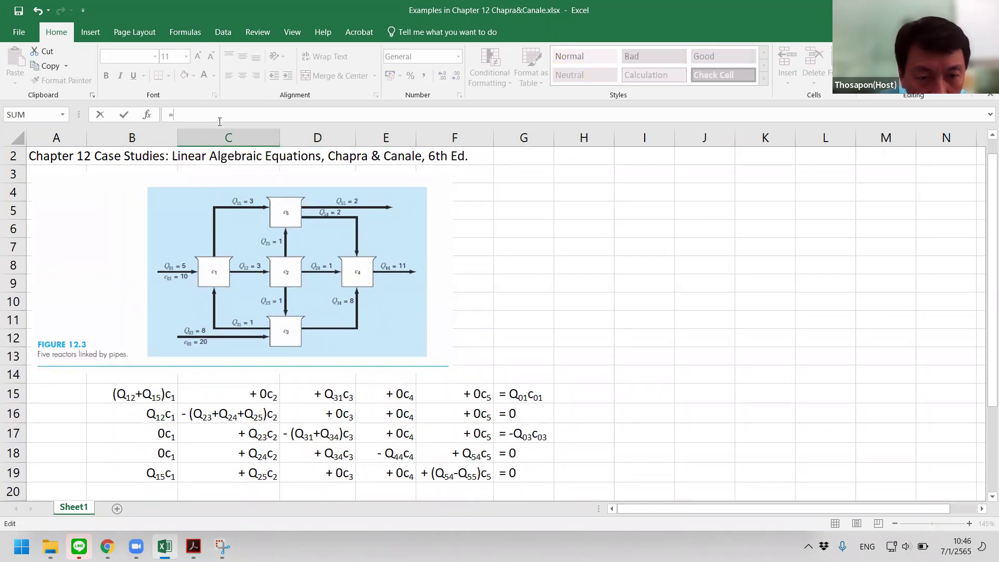
type("1+1+1")
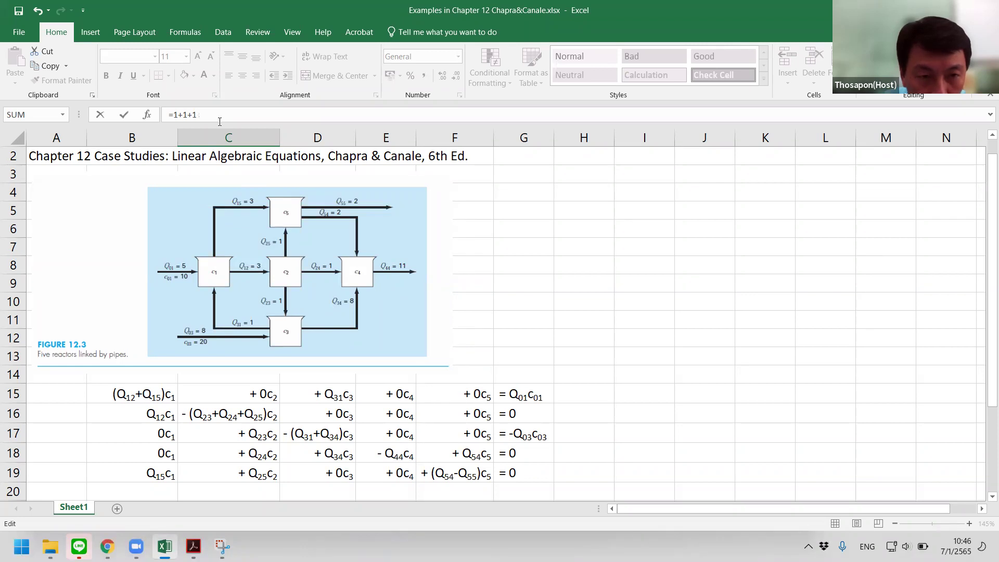
key("Return")
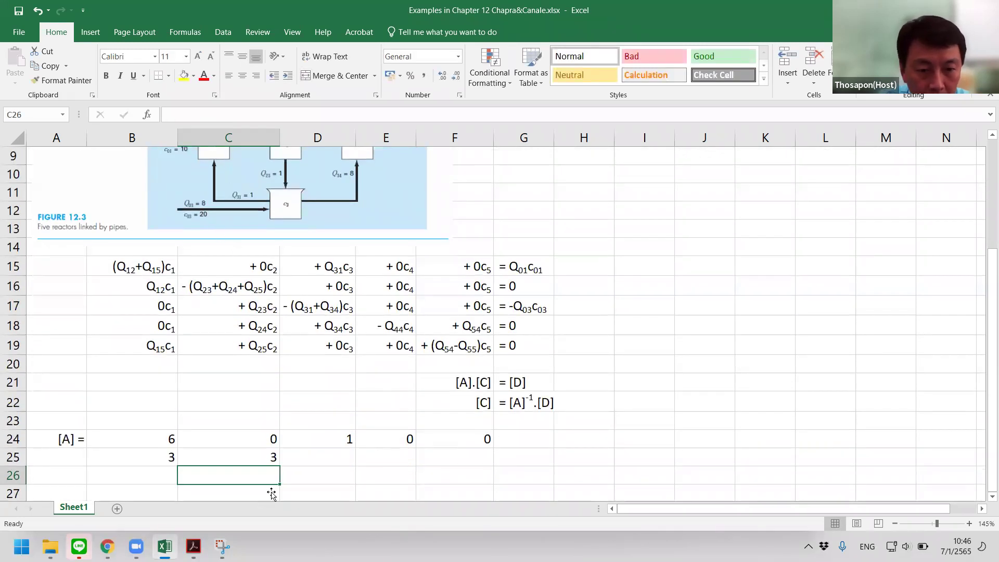
Negate the sum in cell C25 by changing its formula to =-(1+1+1)
double_click(260, 457)
key("Left")
key("Left")
key("Left")
key("Left")
key("Left")
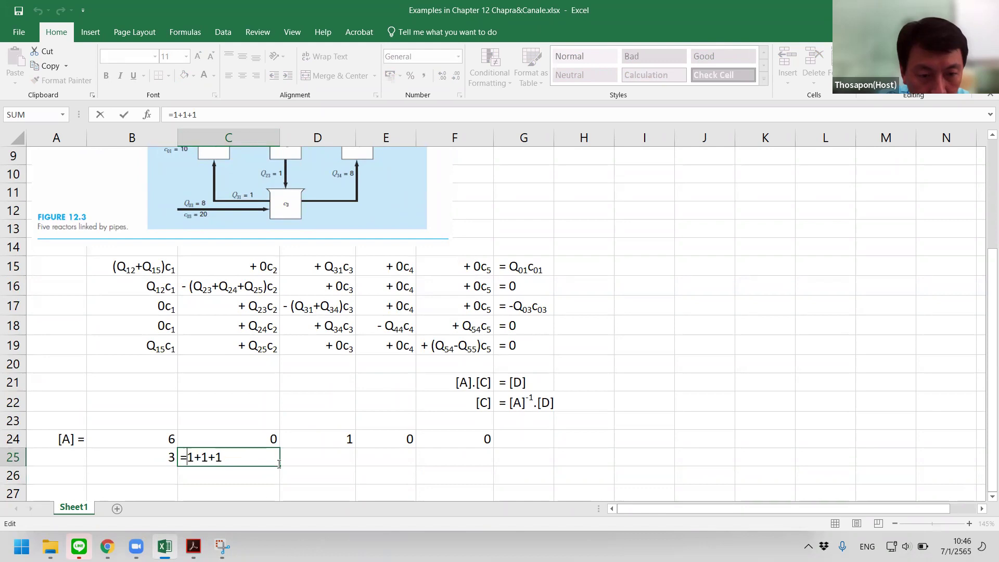
type("-(")
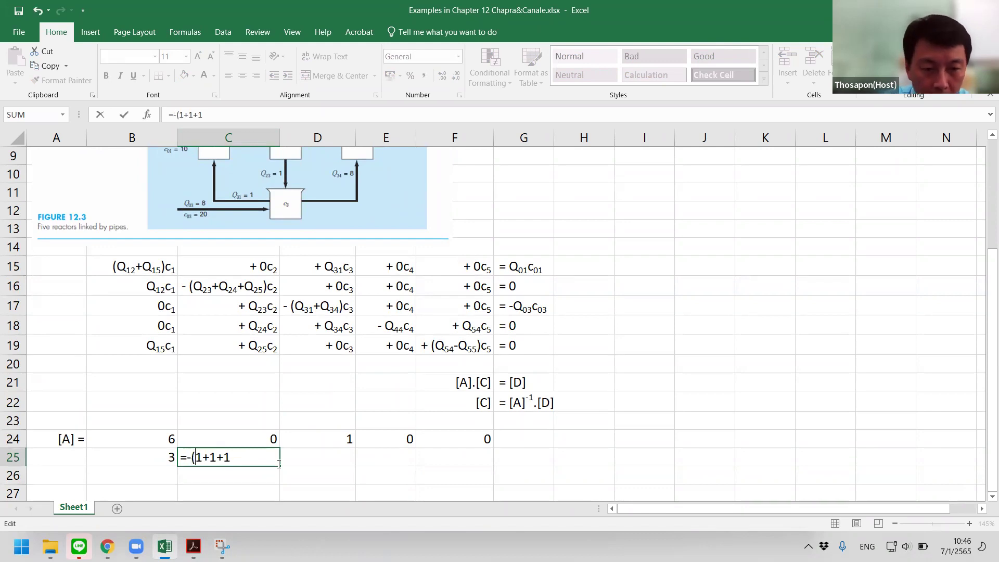
type(")")
key("Return")
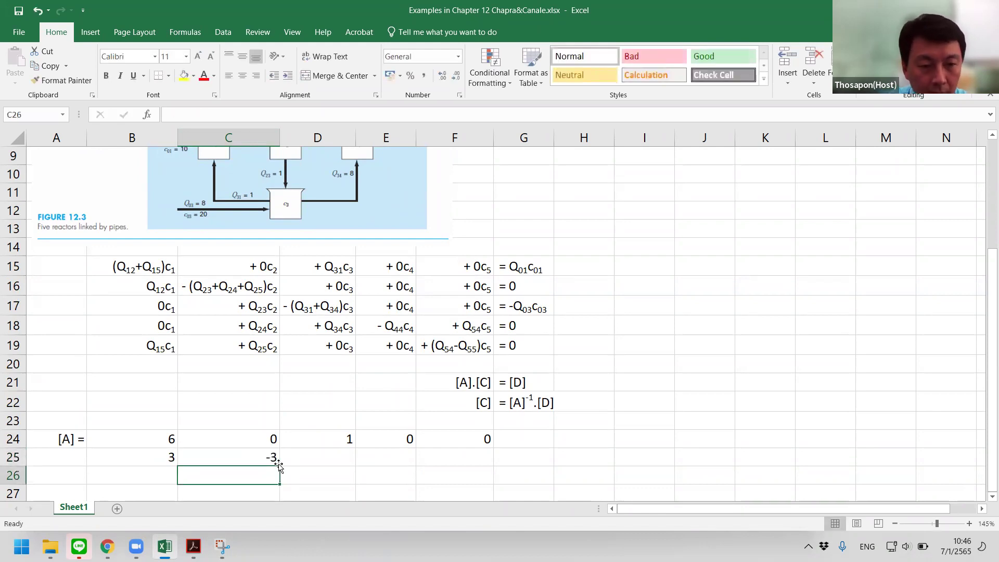
Check the remaining terms of the second equation in row 16 and enter 0 in cells D25 through F25
scroll(319, 368, "up", 1)
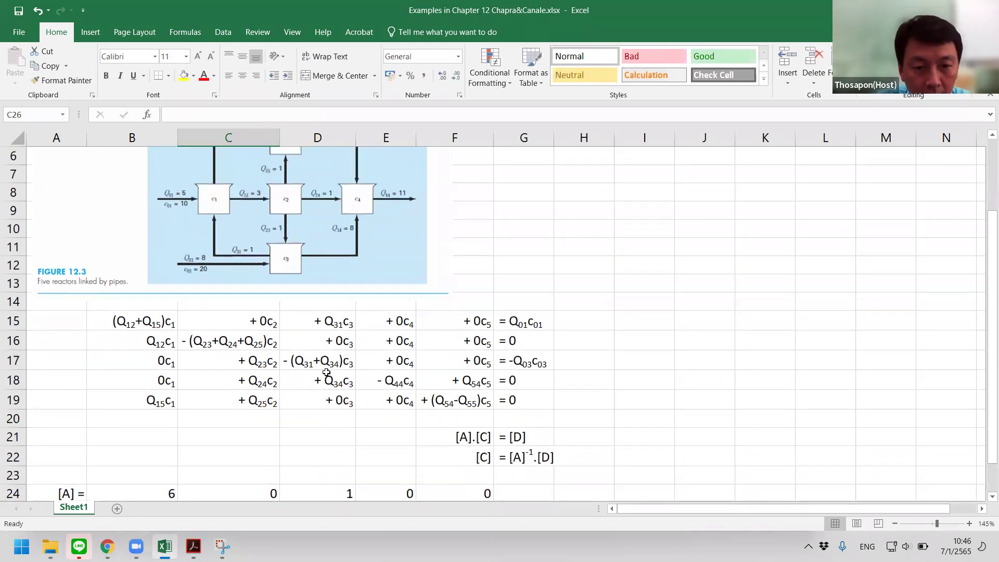
left_click(344, 348)
left_click(392, 346)
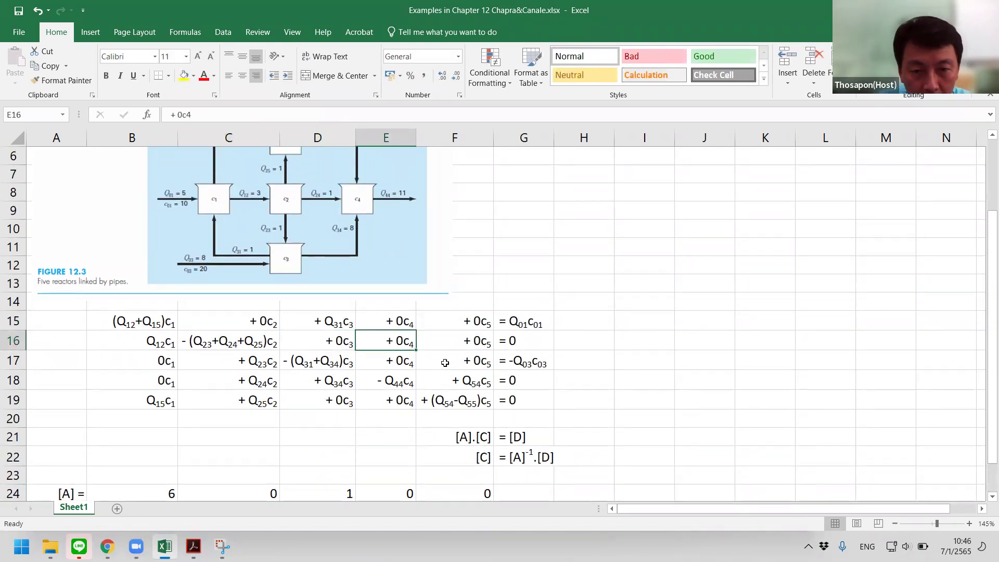
left_click(452, 343)
scroll(395, 398, "down", 2)
left_click(336, 401)
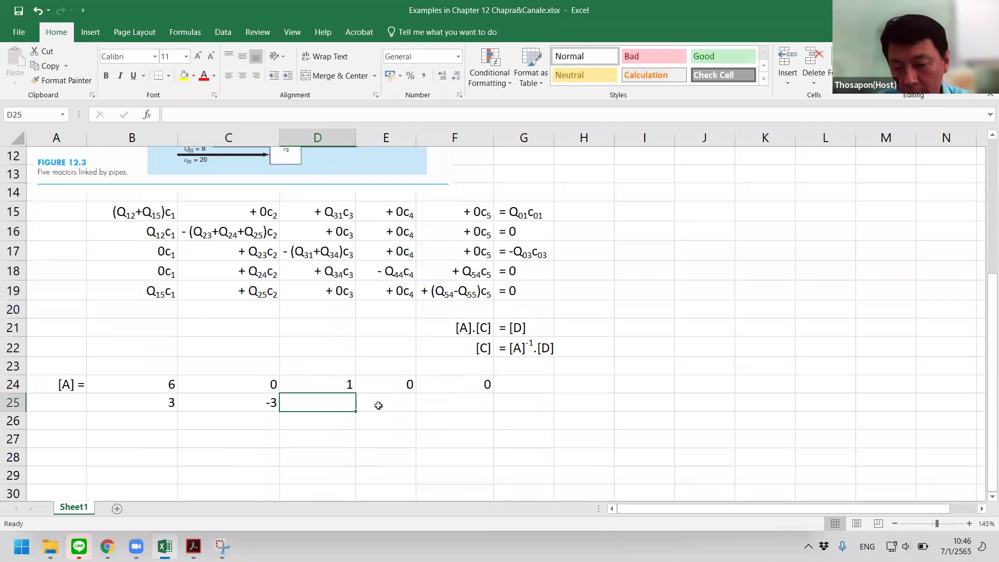
type("0")
key("Tab")
type("0")
key("Tab")
type("0")
key("Tab")
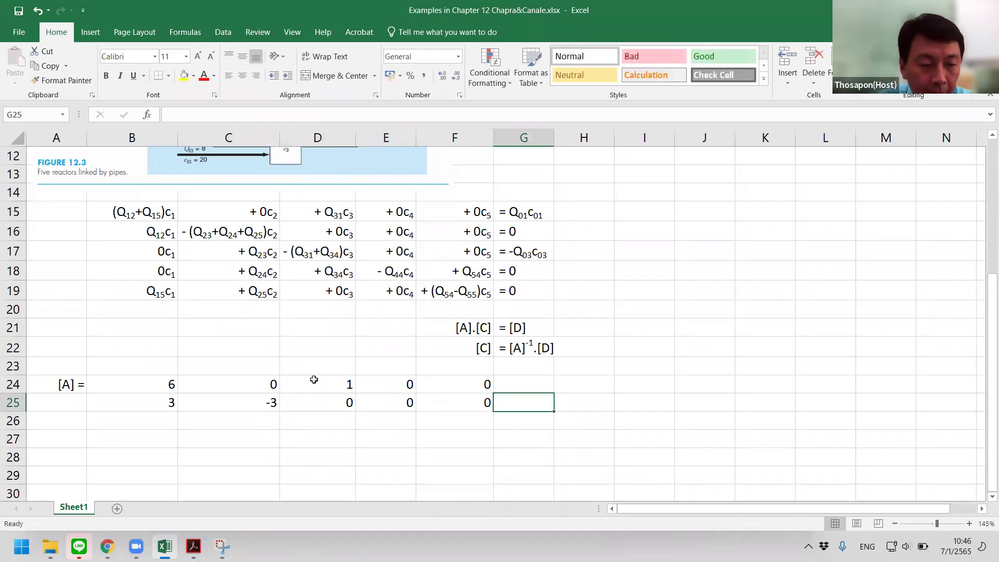
Start the third row of matrix [A] with 0 in cell B26 and the Q23 flow, 1, in cell C26
left_click(160, 420)
type("0")
key("Tab")
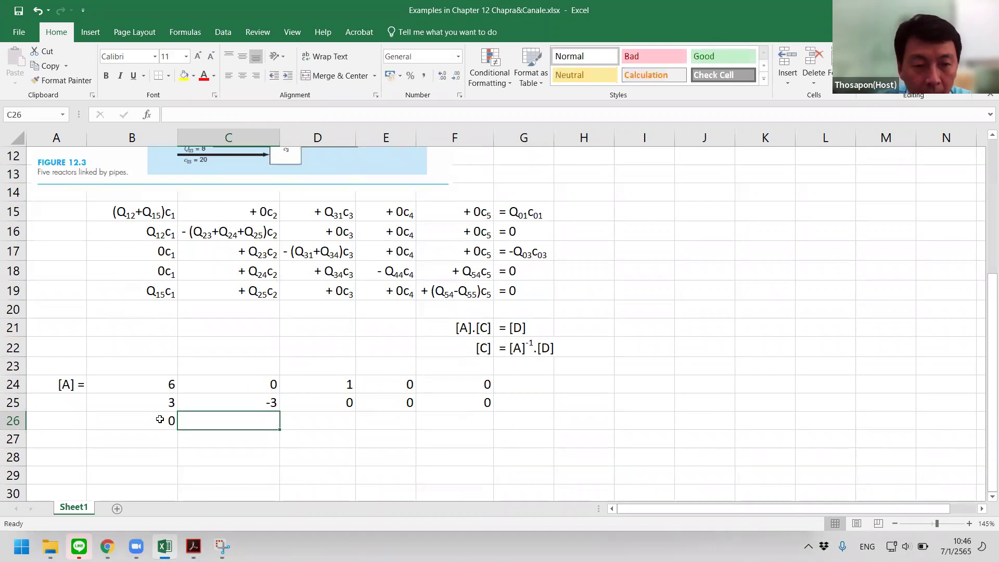
scroll(159, 419, "up", 2)
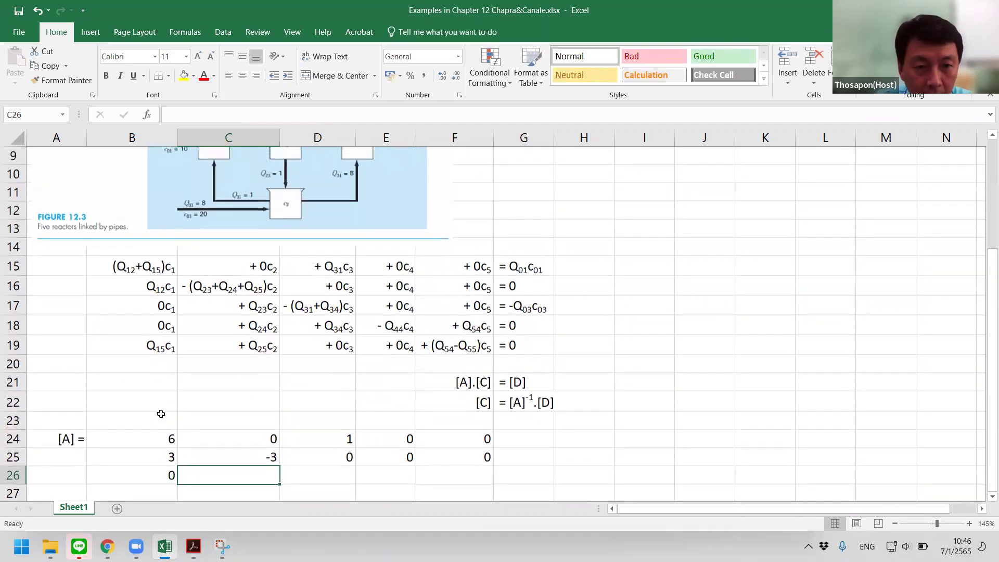
scroll(161, 413, "up", 1)
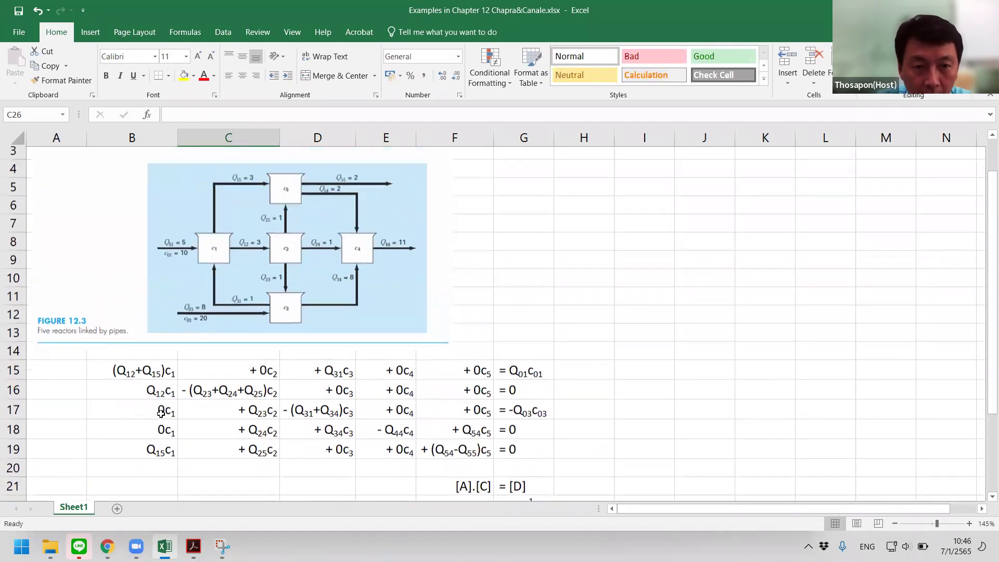
scroll(161, 414, "down", 2)
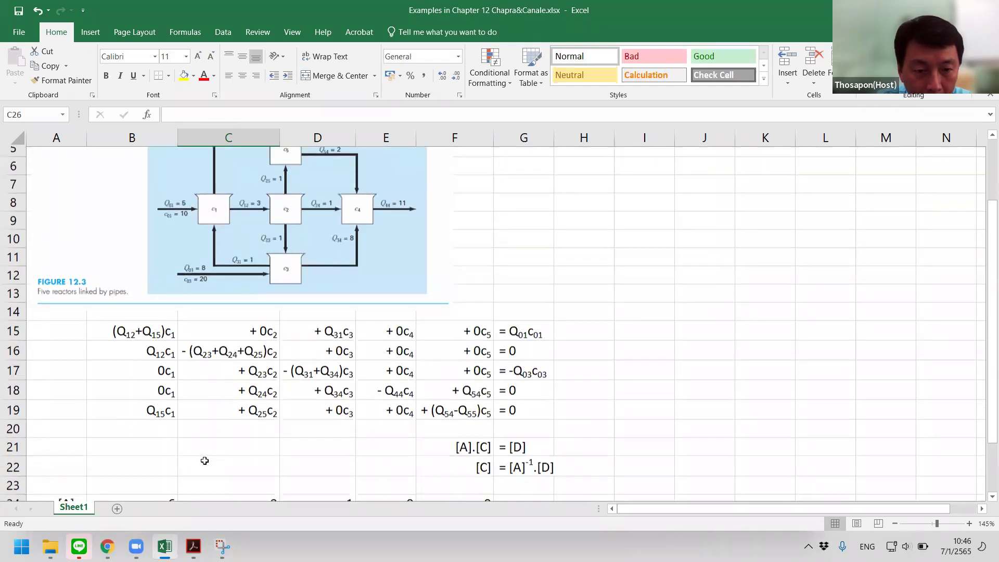
type("1")
key("Tab")
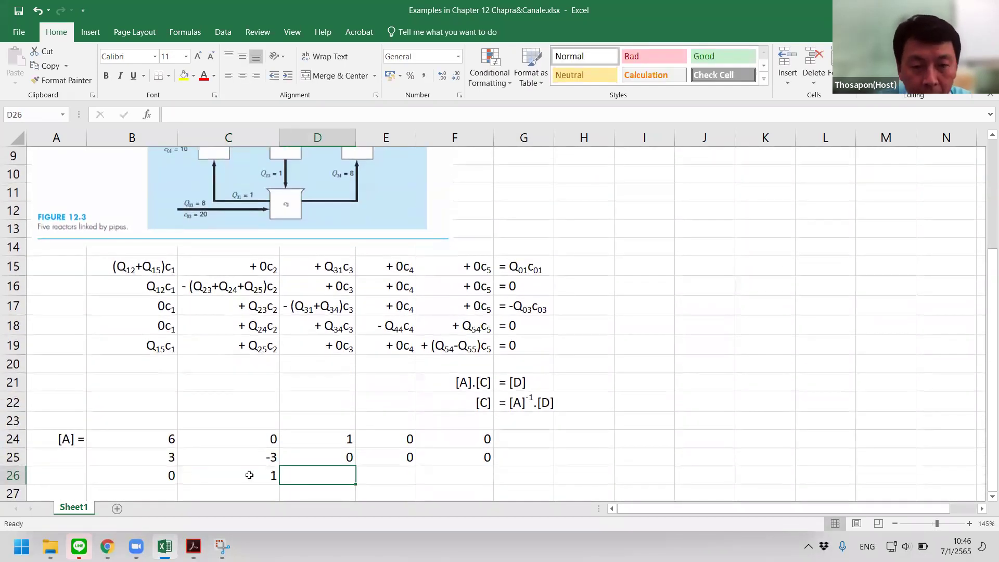
Check Q31 and Q34 in the reactor diagram and enter the third equation's c3 coefficient, -9, in cell D26
scroll(270, 452, "up", 1)
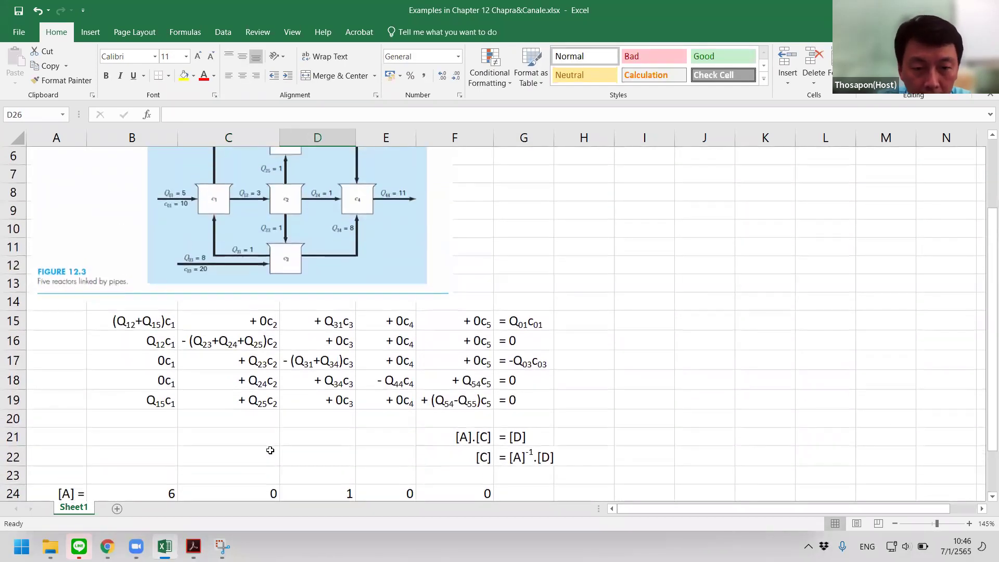
left_click(324, 362)
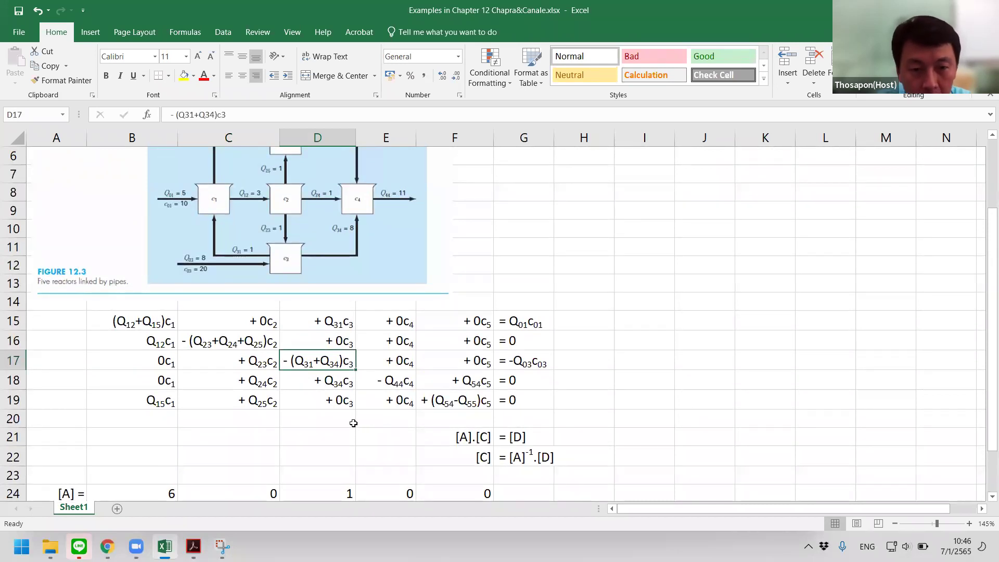
scroll(353, 422, "up", 1)
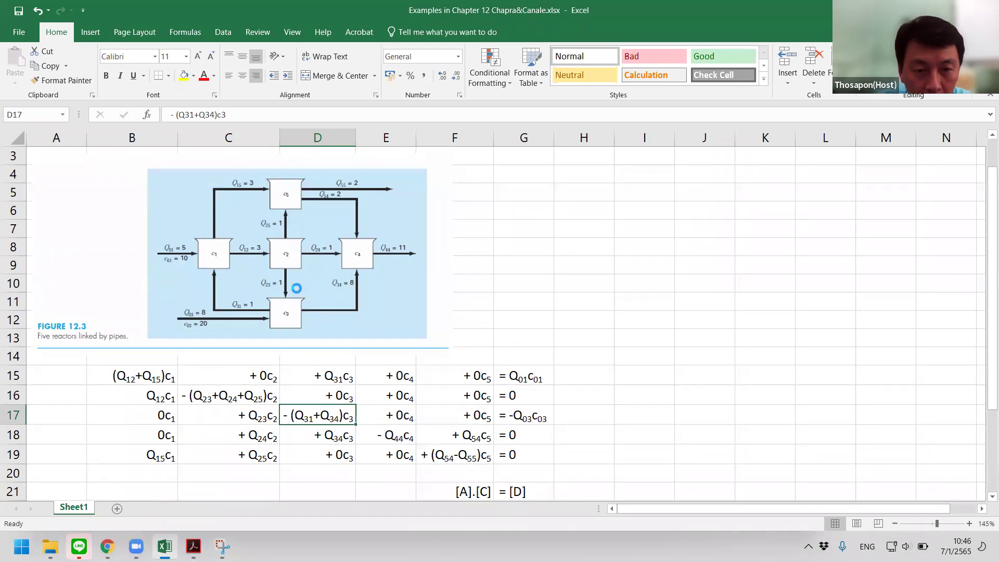
scroll(296, 287, "up", 3, "ctrl")
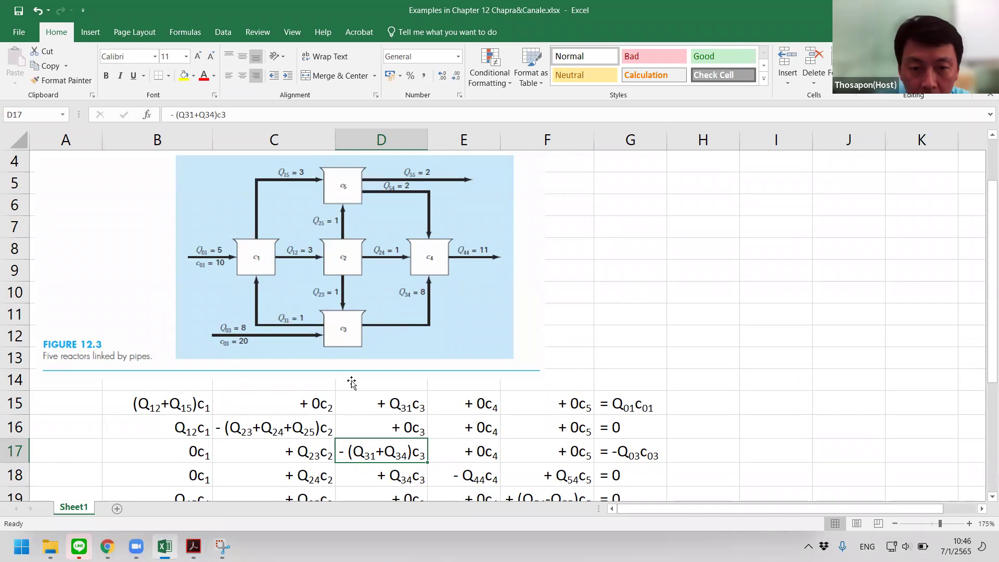
scroll(351, 383, "down", 1)
scroll(349, 382, "down", 2)
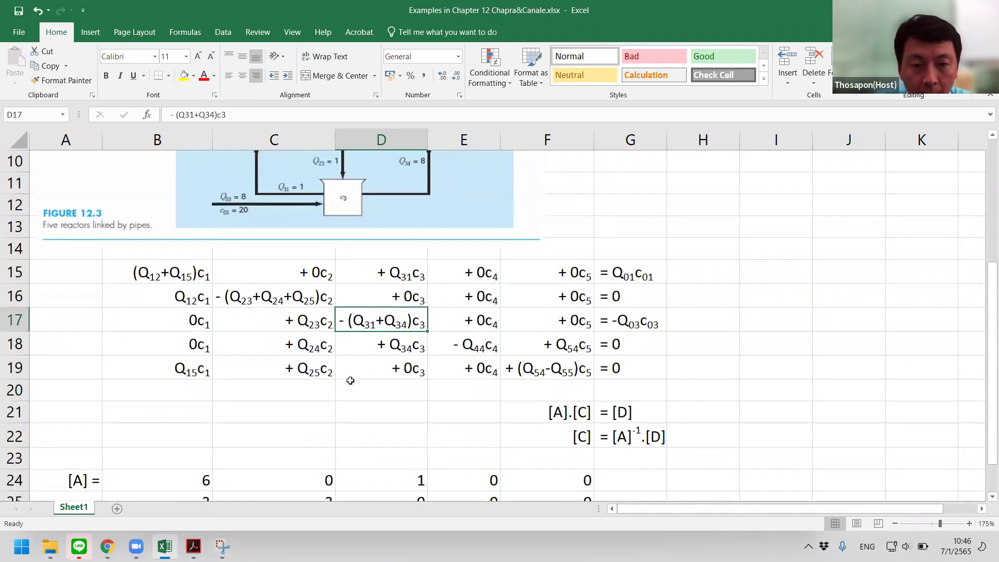
left_click(395, 455)
type("-9")
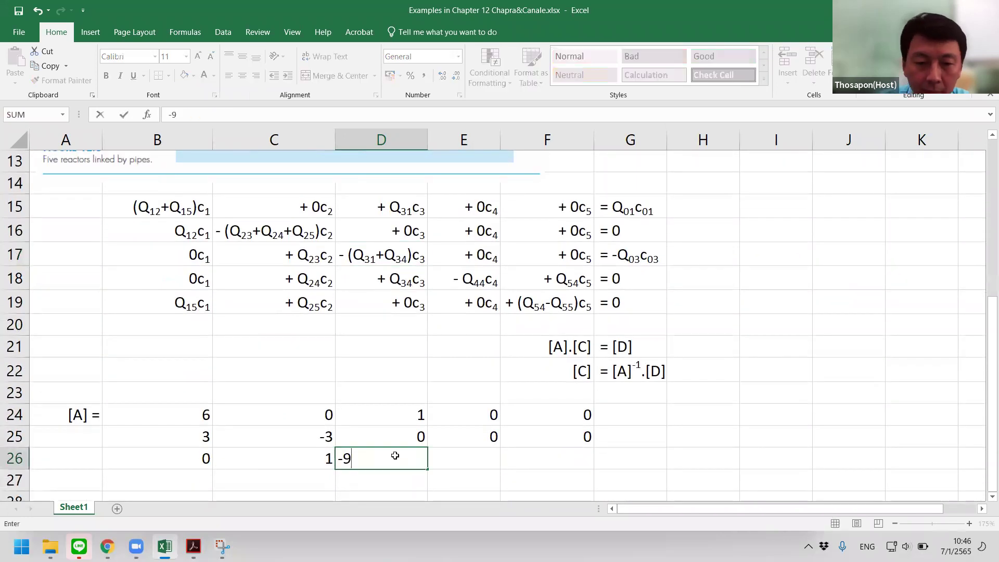
key("Return")
Check the c4 and c5 terms of the third equation in row 17 and enter 0 in cells E26 and F26
scroll(400, 430, "up", 2)
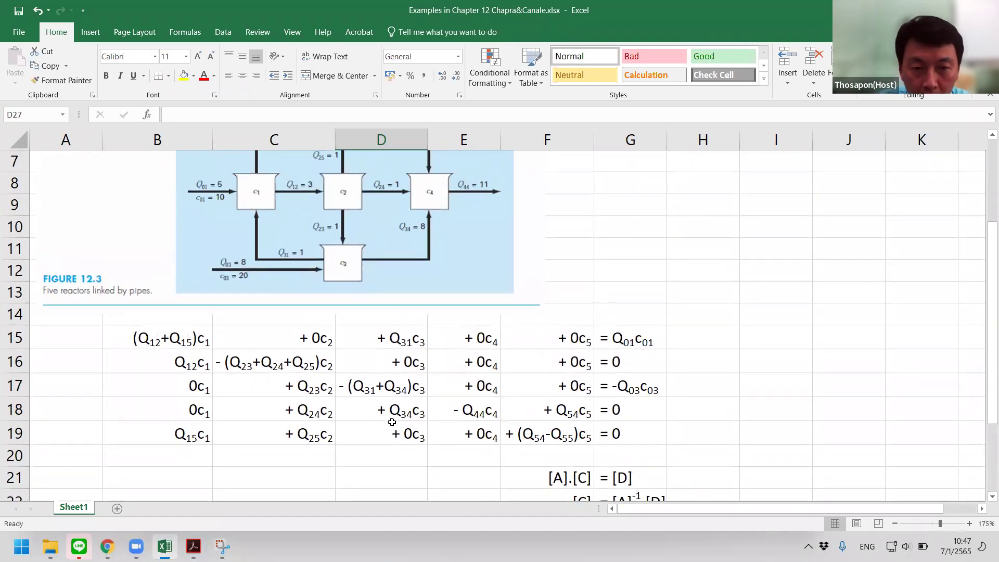
scroll(461, 341, "down", 1)
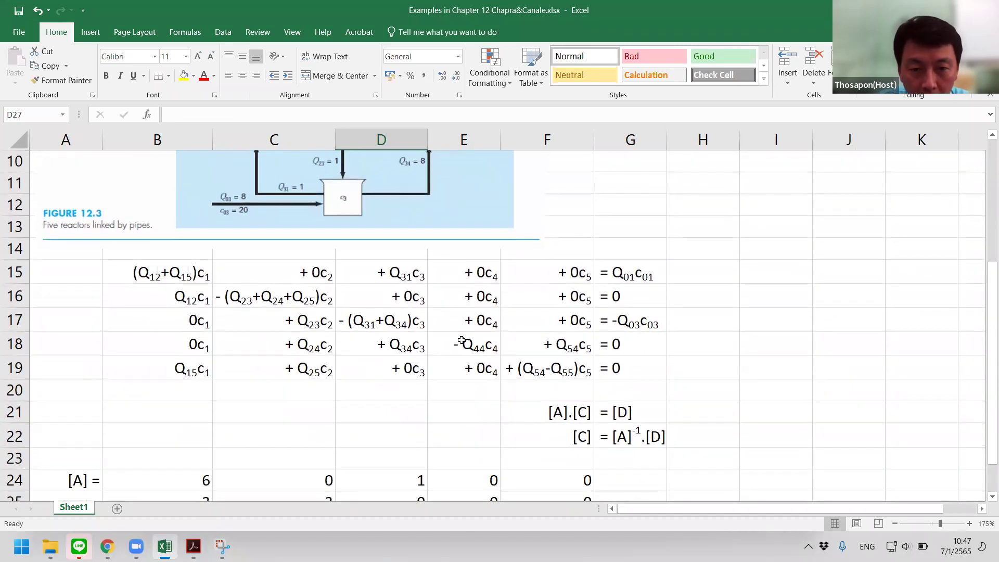
left_click(492, 321)
left_click(535, 321)
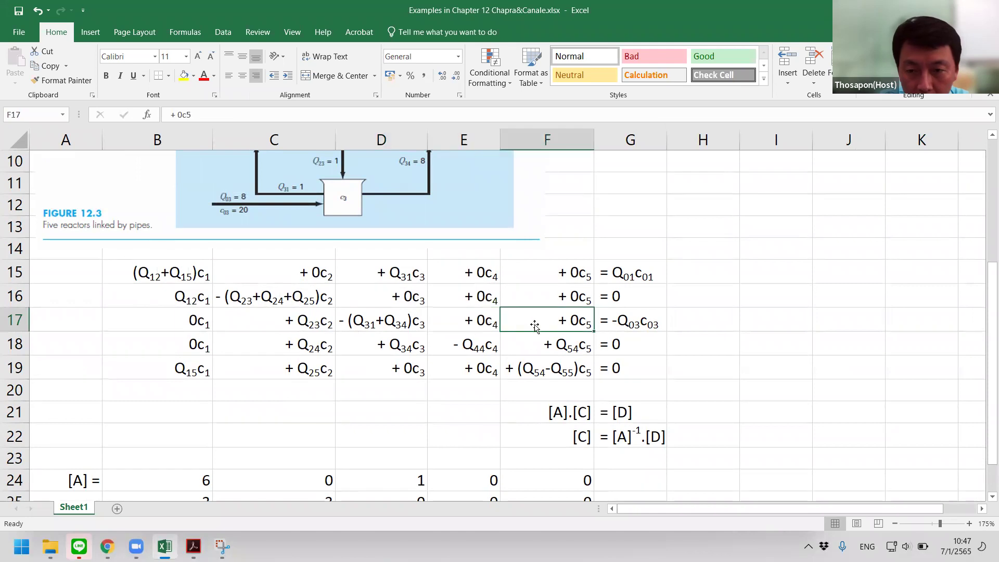
scroll(500, 395, "down", 2)
left_click(474, 391)
type("0")
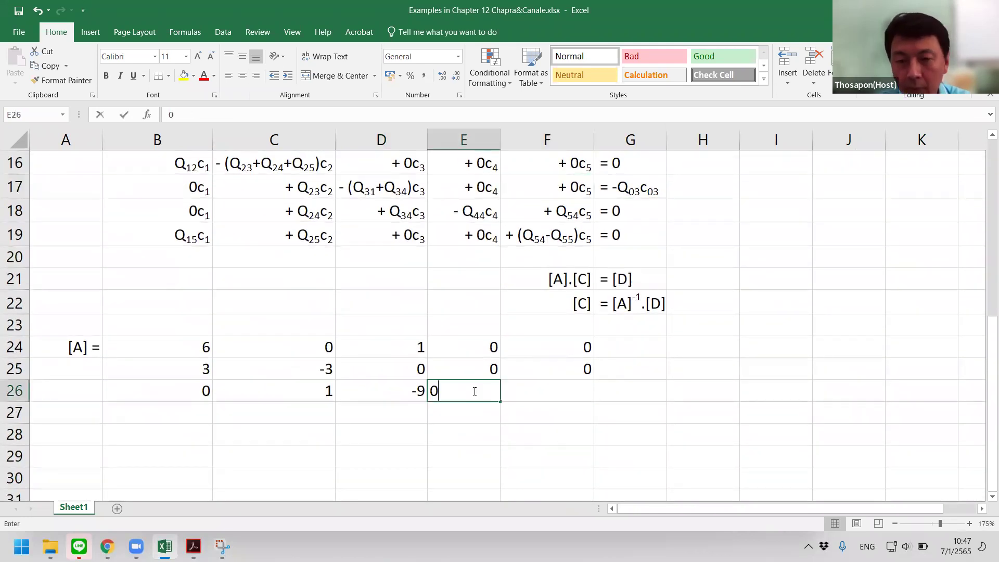
key("Tab")
type("0")
key("Tab")
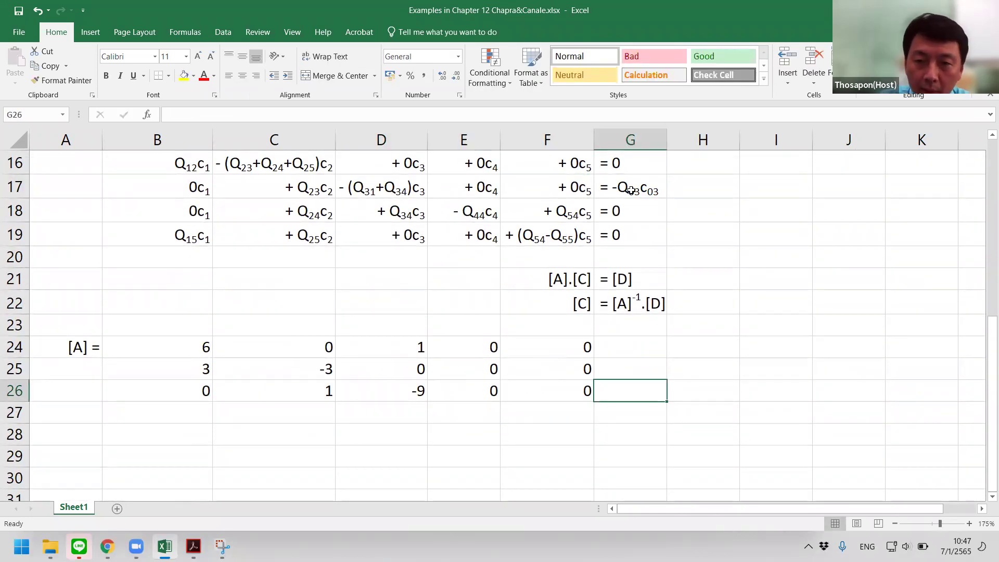
Start the fourth row of matrix [A] with 0 in cell B27 and the Q24 flow, 1, in cell C27
scroll(366, 305, "up", 1)
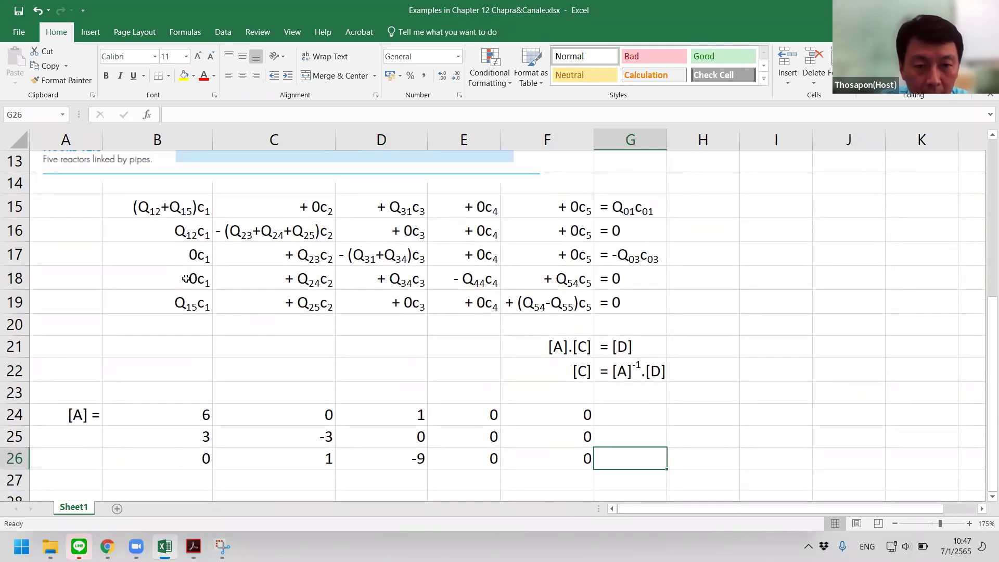
scroll(195, 364, "down", 1)
left_click(198, 413)
type("0")
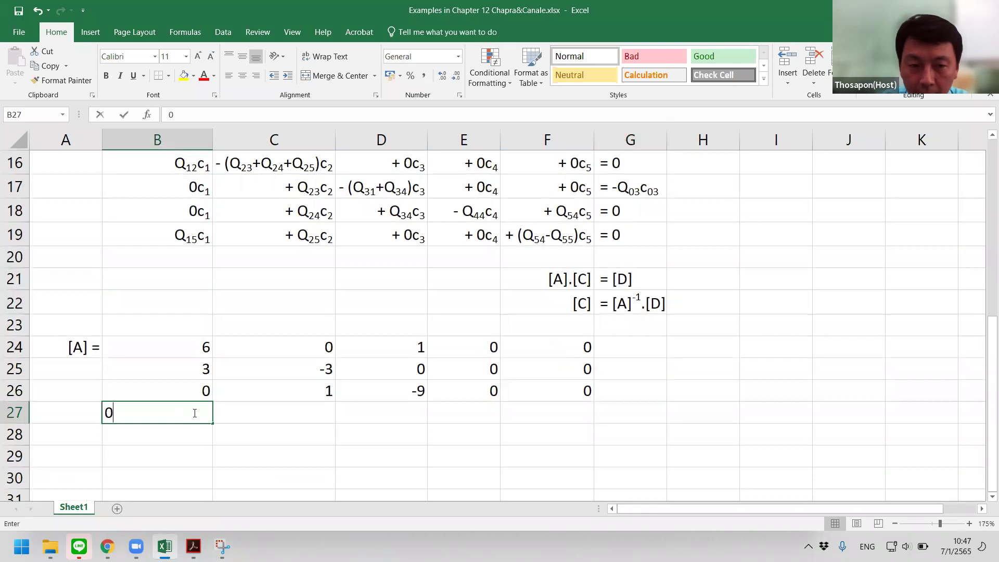
key("Tab")
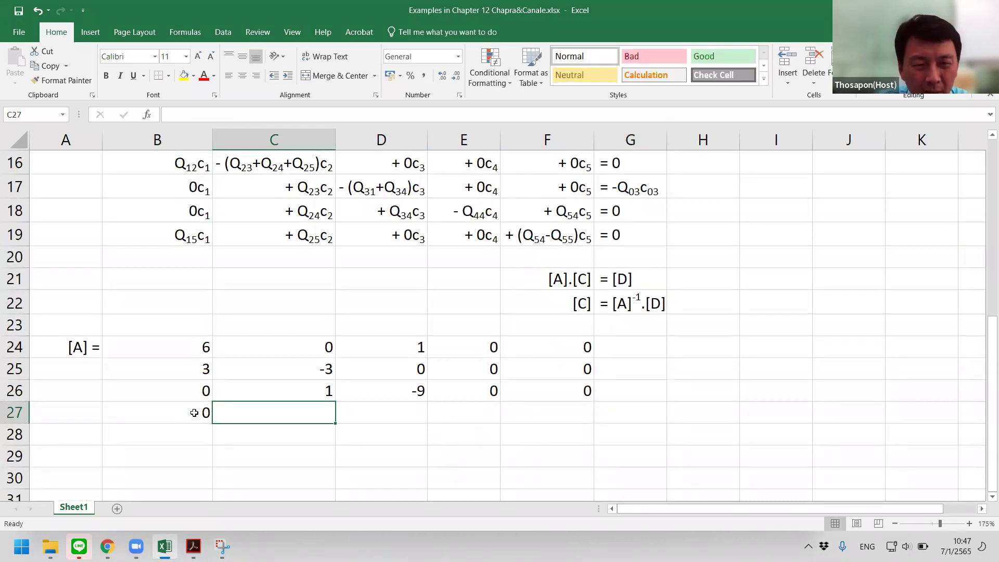
scroll(194, 413, "up", 4)
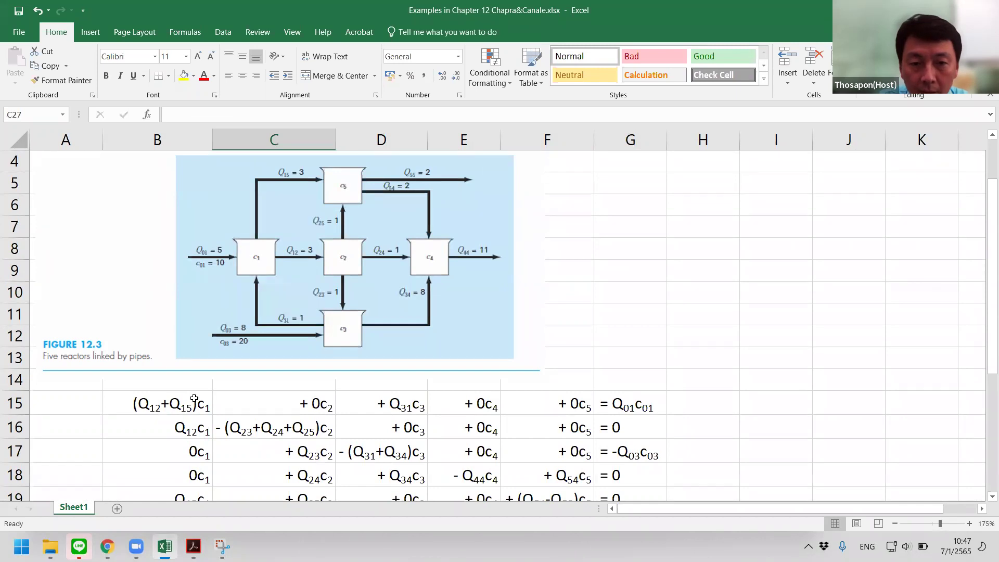
scroll(194, 399, "down", 4)
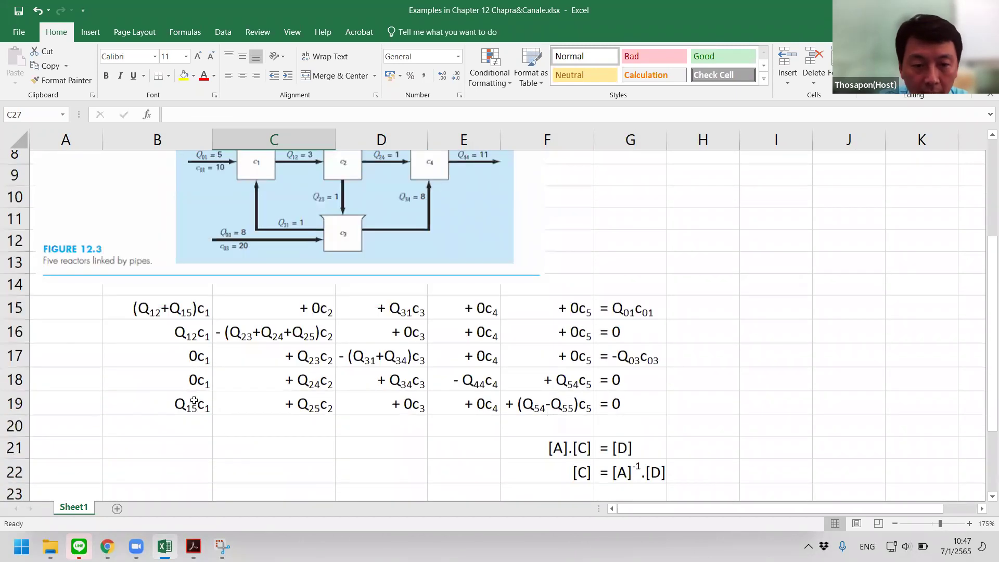
type("1")
key("Tab")
Look up Q34 in the reactor diagram and enter the fourth equation's c3 coefficient, 8, in cell D27
scroll(236, 420, "up", 2)
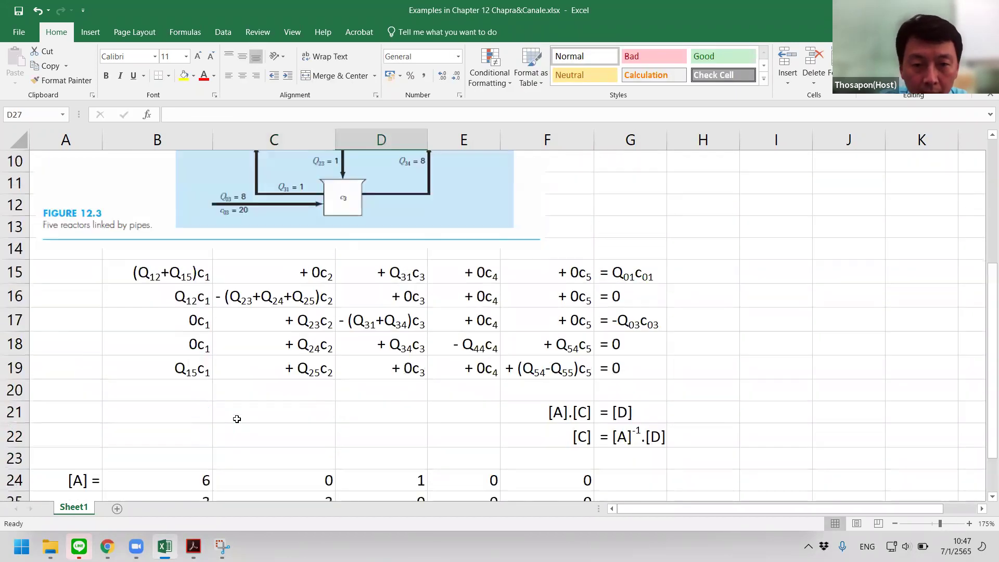
scroll(237, 418, "up", 2)
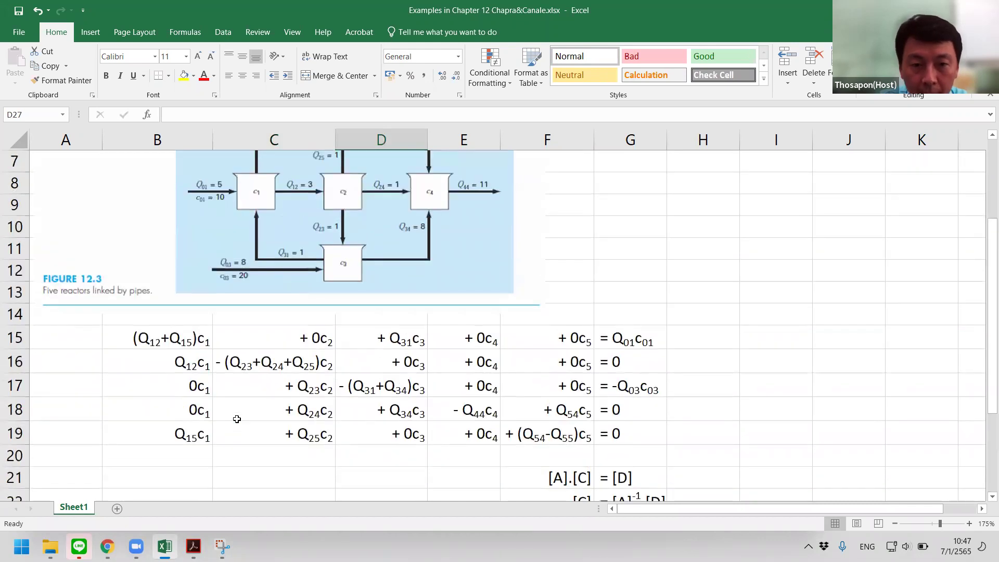
scroll(238, 415, "down", 4)
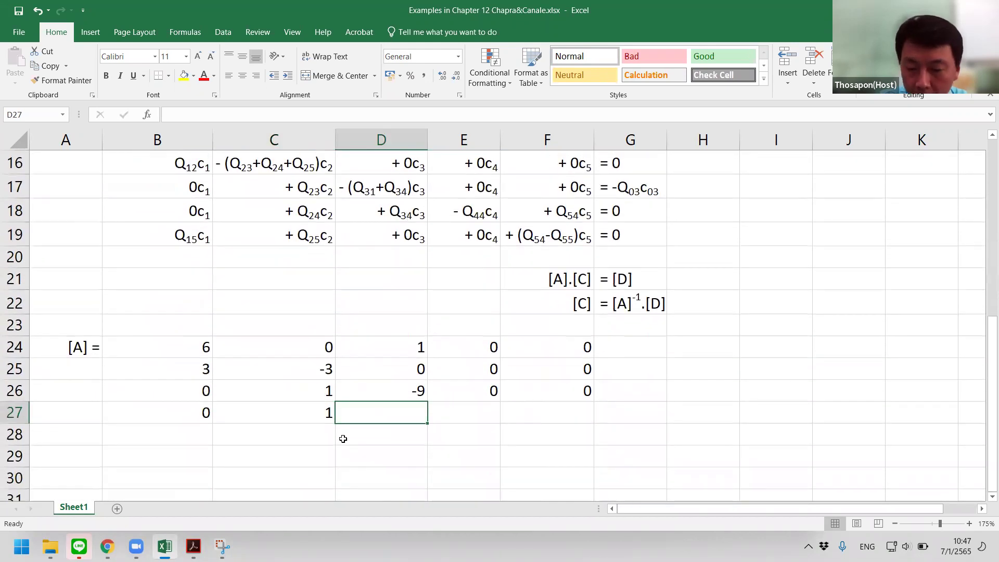
type("8")
key("Tab")
Look up Q44 in the reactor diagram and enter the fourth equation's c4 coefficient, -11, in cell E27
scroll(333, 411, "up", 2)
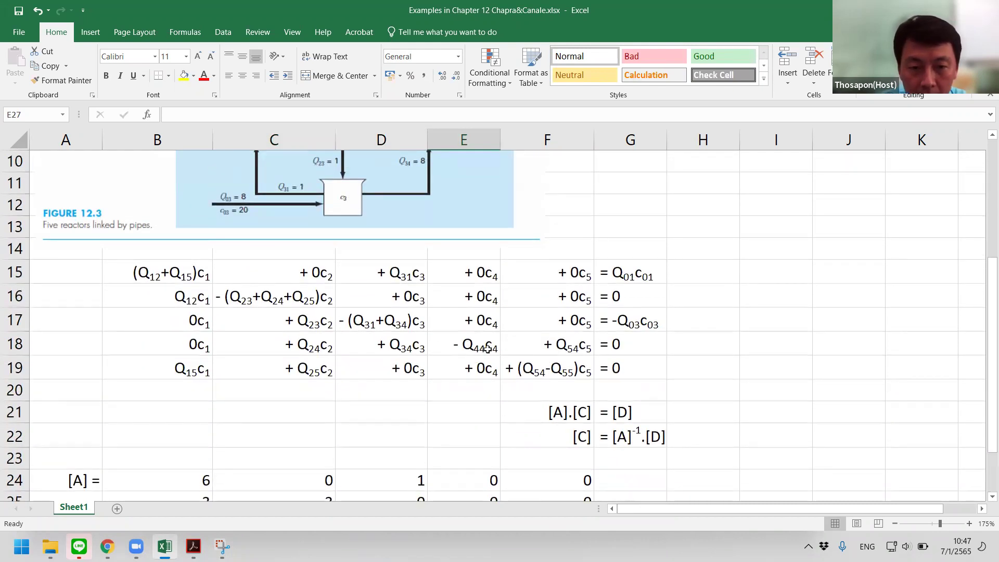
scroll(488, 349, "down", 1)
scroll(488, 349, "up", 3)
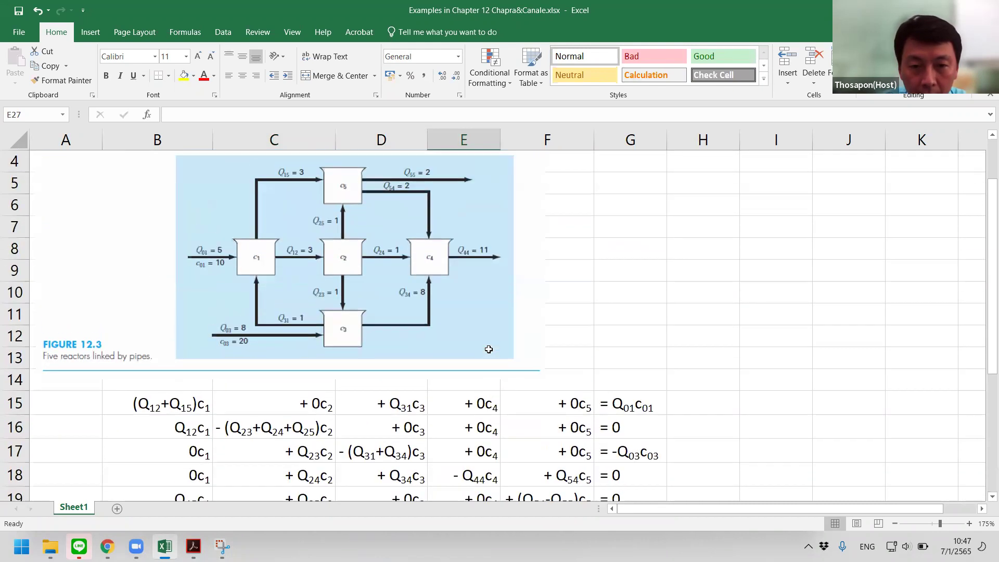
scroll(476, 291, "down", 4)
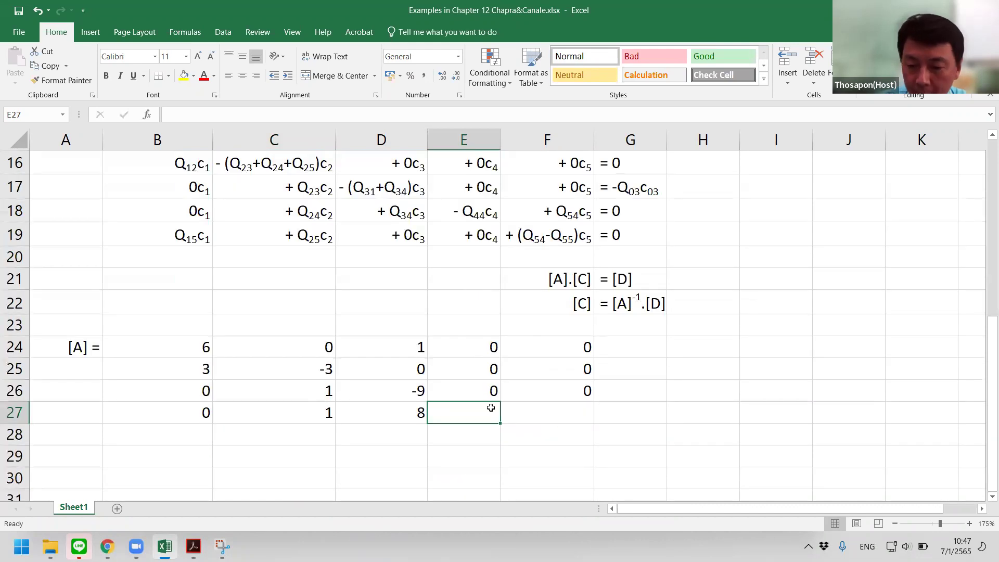
type("-11")
key("Tab")
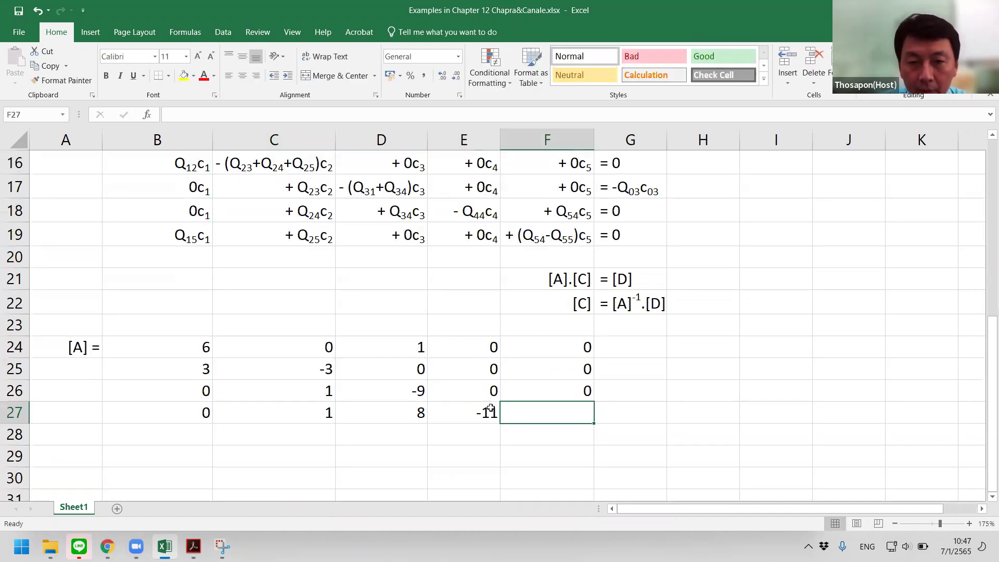
Look up Q54 in the reactor diagram and enter the fourth equation's c5 coefficient, 2, in cell F27
scroll(451, 385, "up", 5)
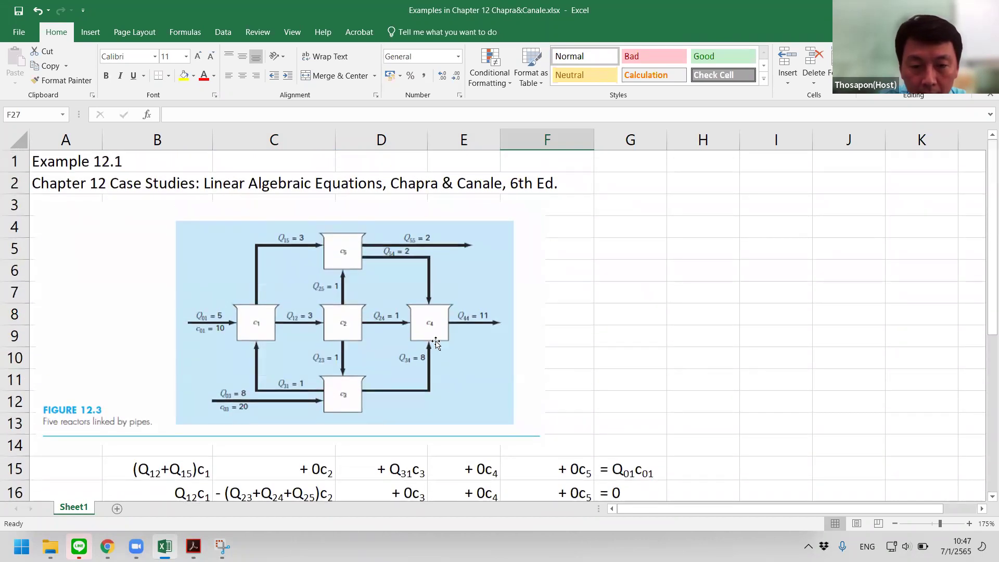
scroll(417, 282, "down", 5)
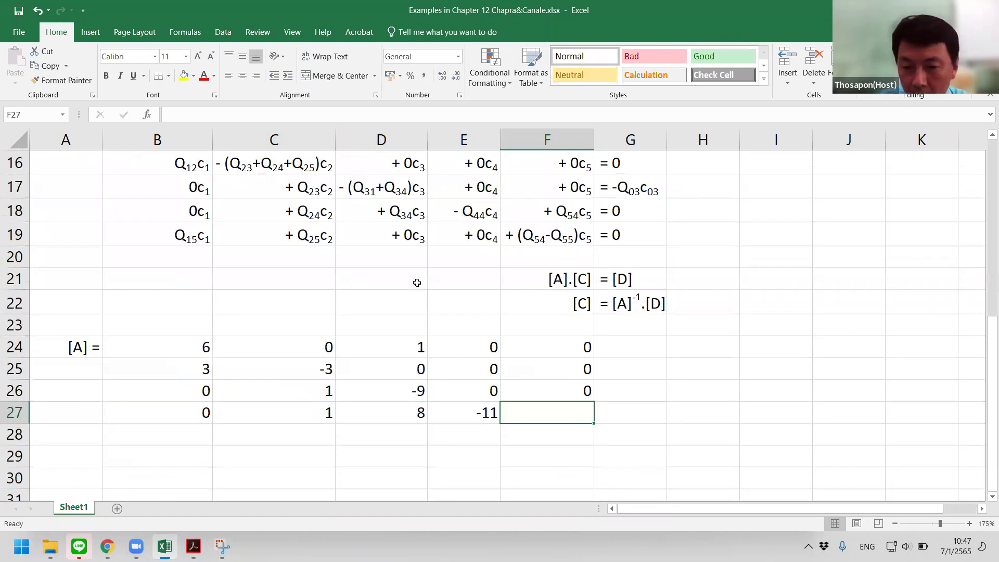
type("2")
key("Return")
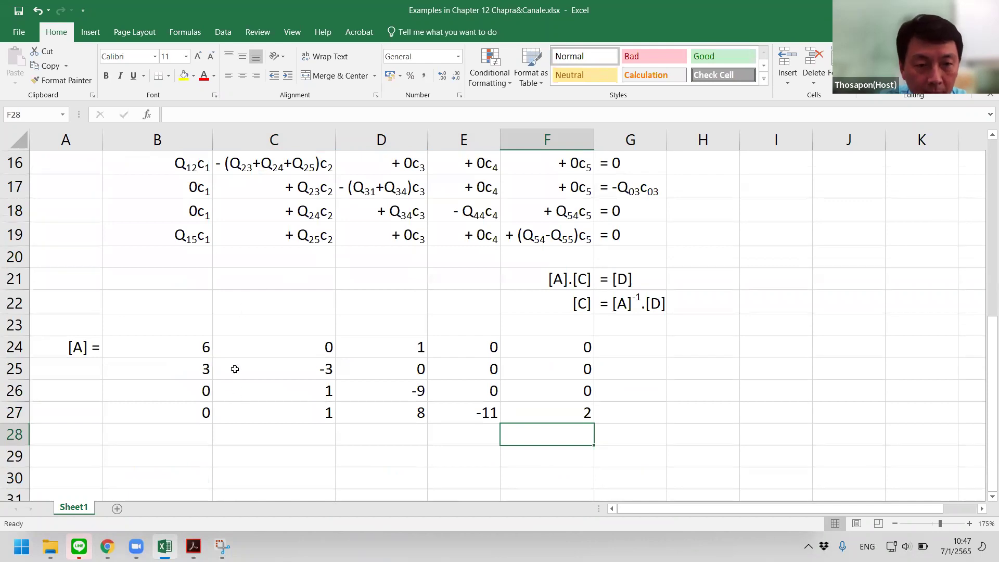
Start the fifth row of matrix [A] with the Q15 flow, 3, in cell B28 and the Q25 flow, 1, in cell C28
scroll(234, 368, "up", 4)
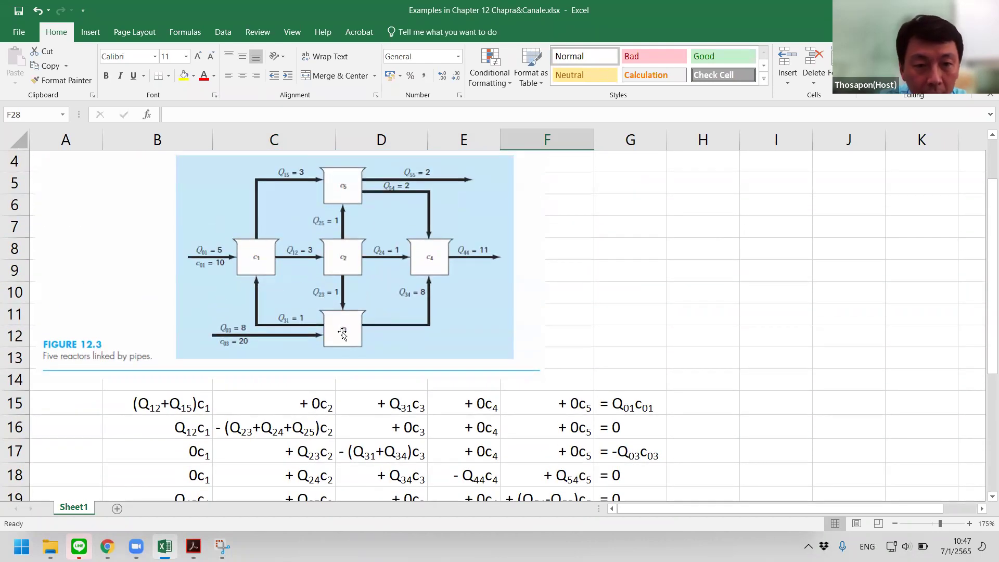
scroll(228, 432, "down", 4)
left_click(198, 430)
type("3")
key("Tab")
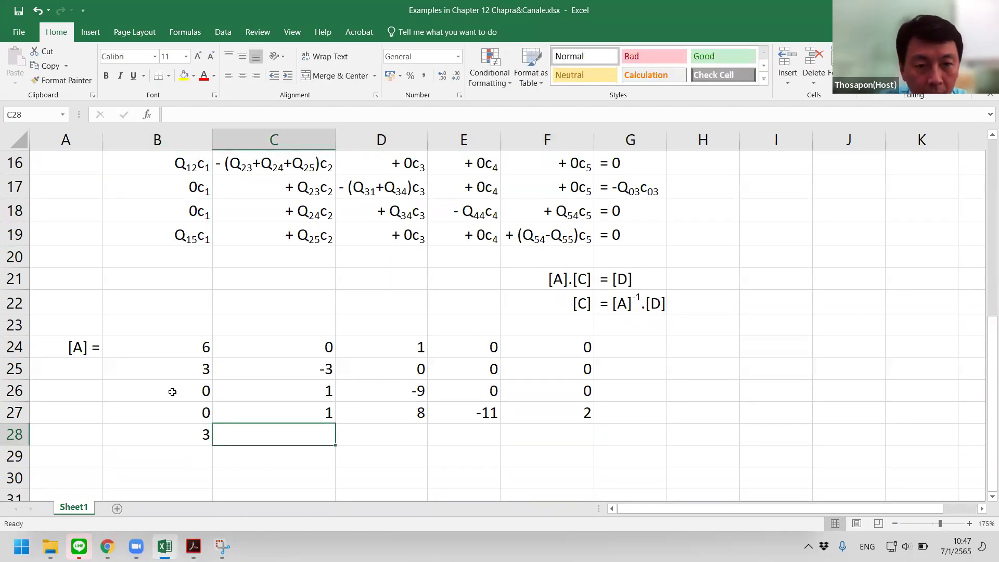
scroll(173, 392, "up", 4)
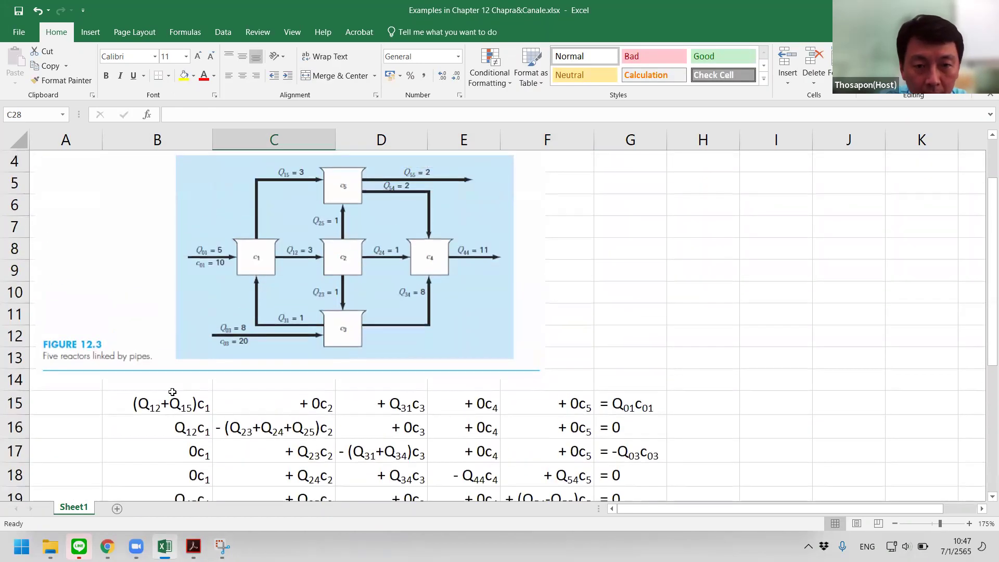
scroll(173, 391, "down", 4)
type("1")
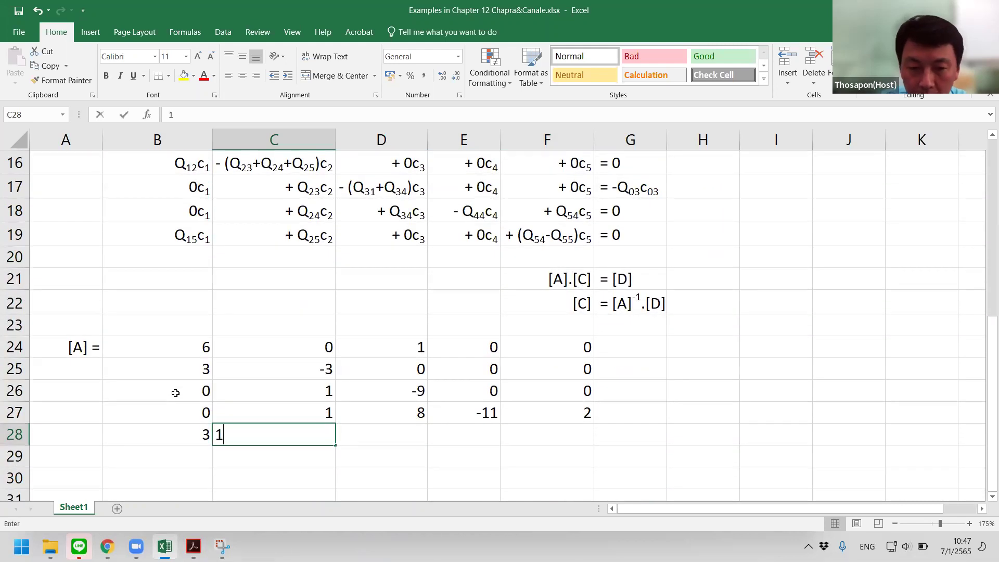
key("Tab")
Check the c3 and c4 terms of the fifth equation in row 19 and enter 0 in cells D28 and E28
scroll(171, 389, "up", 2)
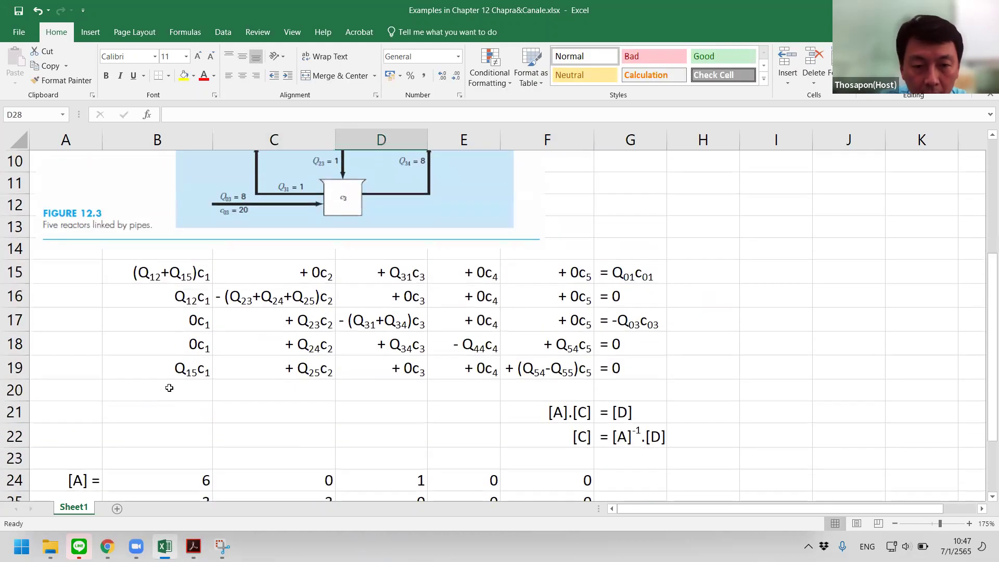
scroll(167, 385, "down", 2)
scroll(213, 397, "down", 1)
type("0")
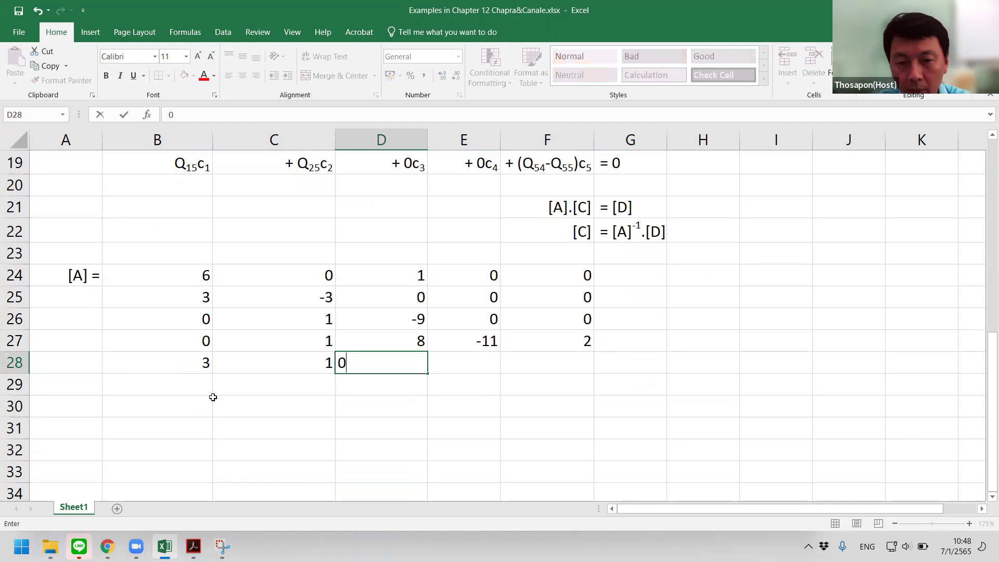
key("Tab")
type("0")
key("Tab")
Look up Q54 and Q55 in the reactor diagram and enter the fifth equation's c5 coefficient, 0, in cell F28
scroll(272, 357, "up", 2)
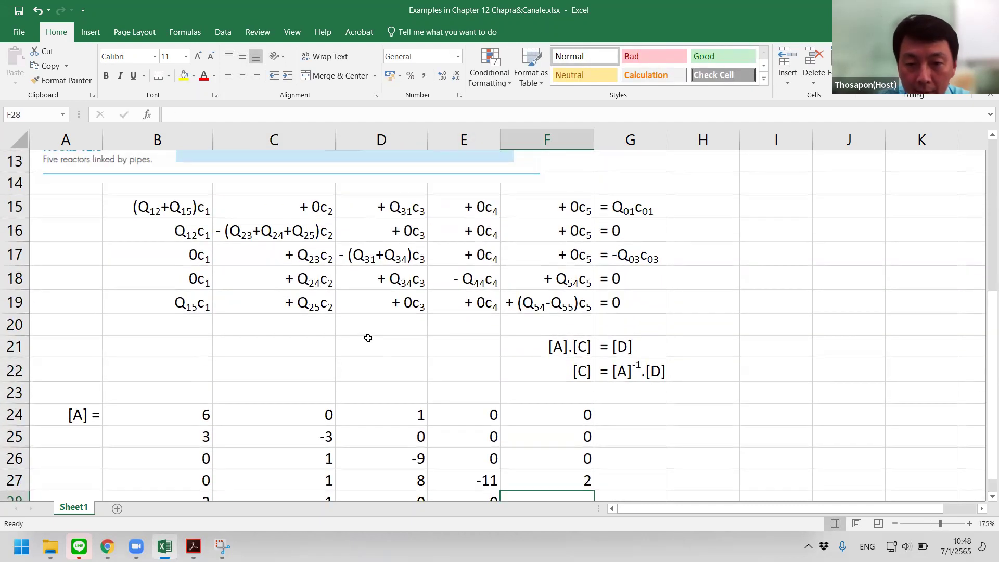
scroll(368, 338, "up", 4)
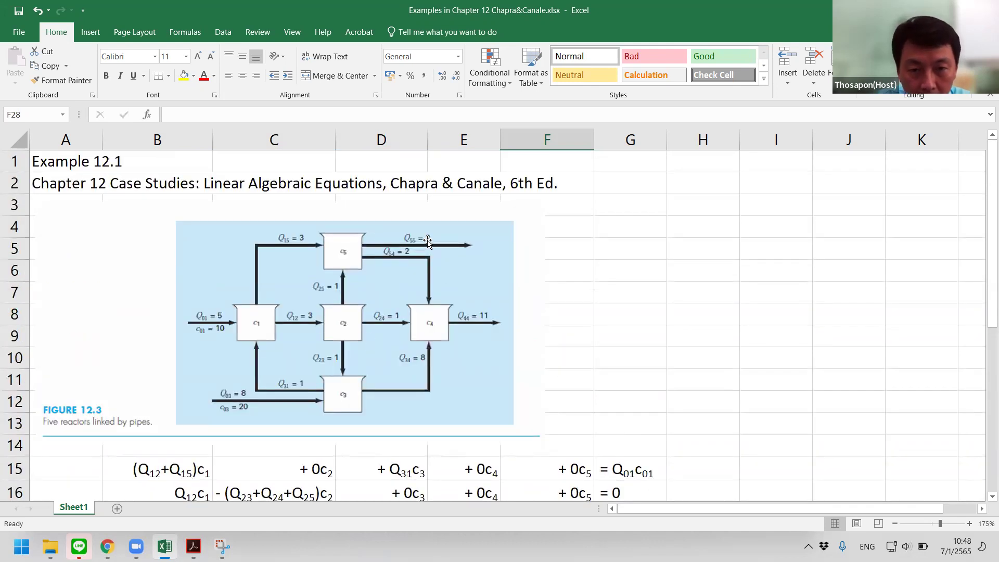
scroll(439, 237, "down", 3)
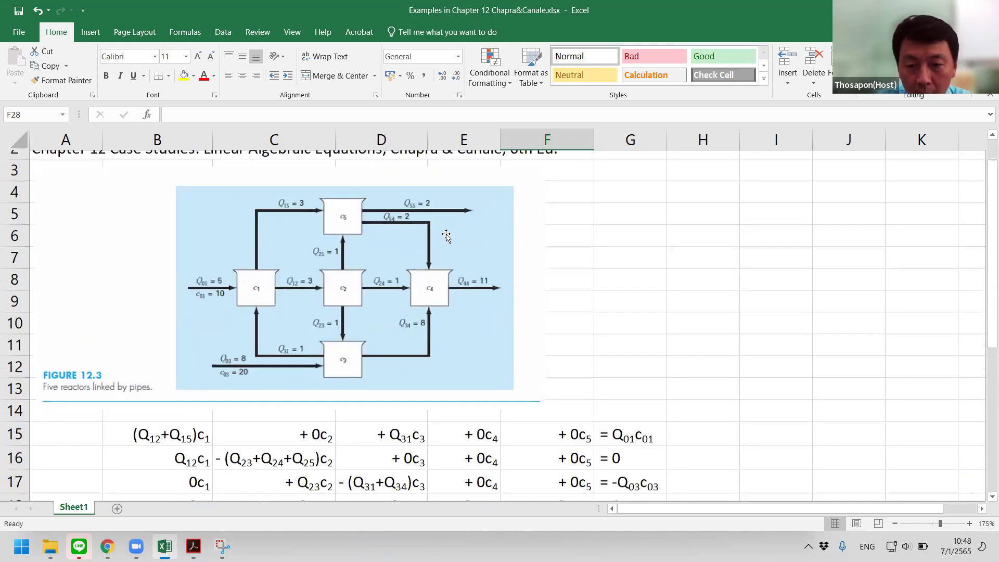
scroll(447, 236, "down", 1)
scroll(448, 239, "up", 4)
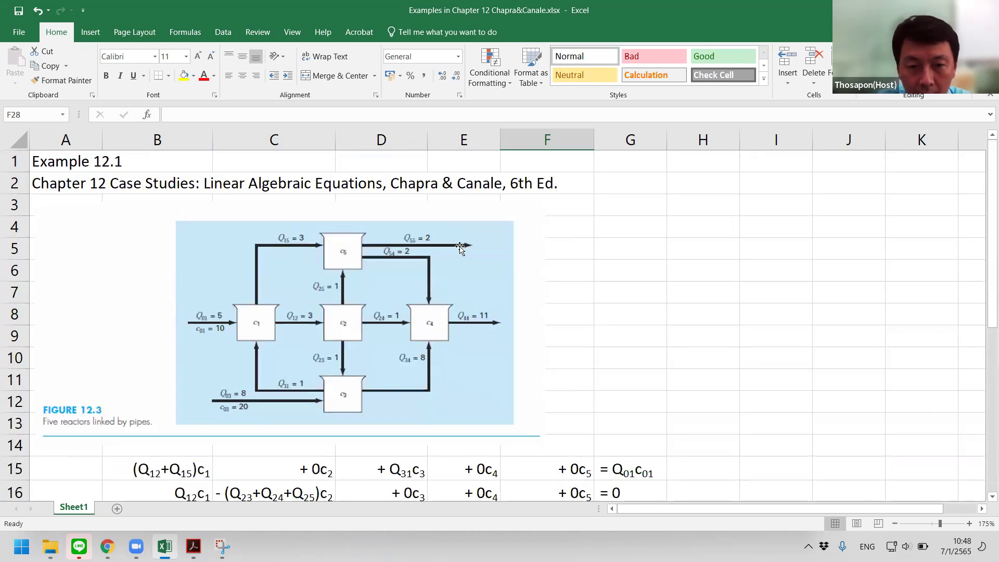
scroll(455, 297, "down", 6)
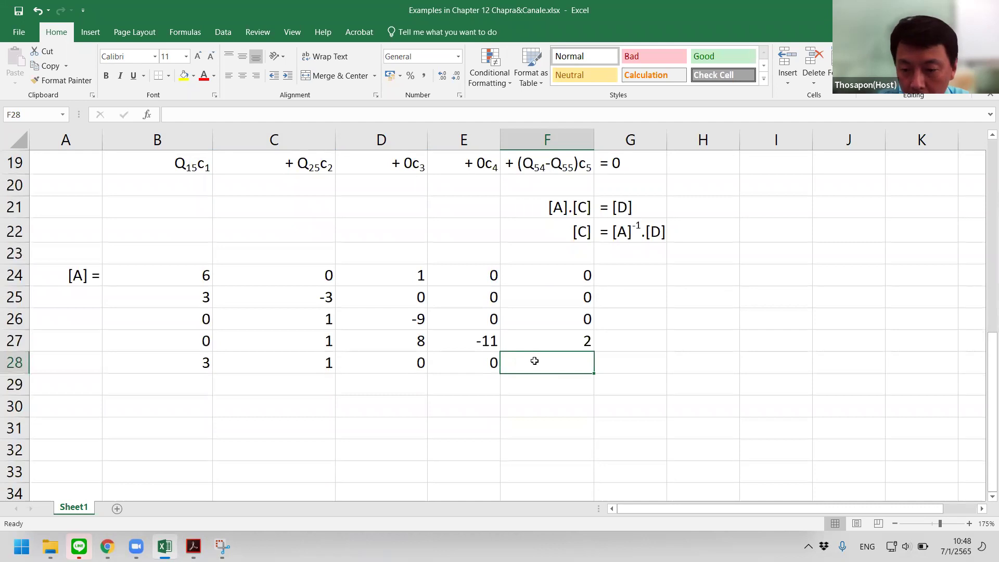
type("0")
key("Return")
Draw a double bracket shape about 11.46 cm wide and 2.58 cm high around matrix [A] in B24:F28
scroll(534, 360, "up", 2)
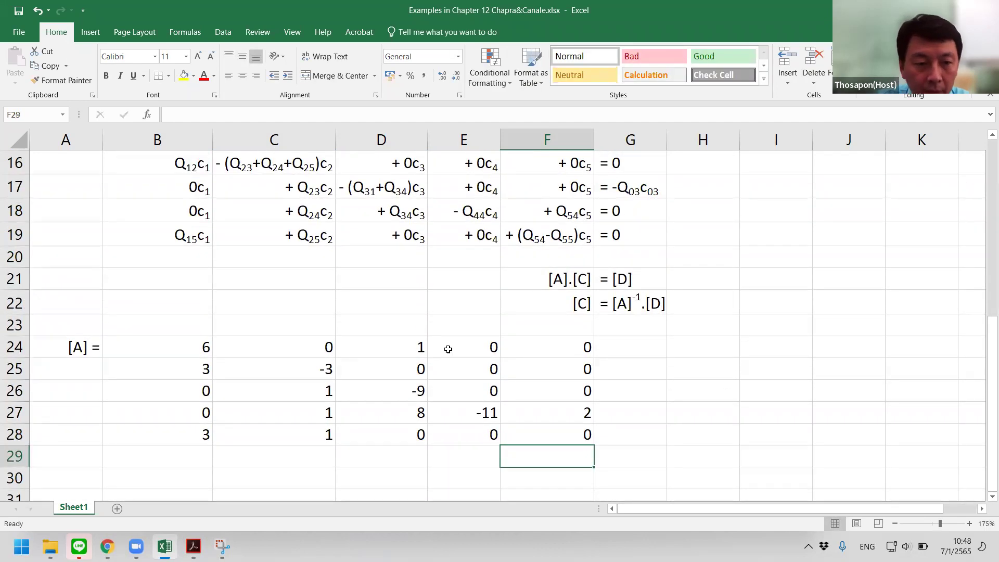
scroll(450, 348, "down", 1, "ctrl")
scroll(440, 346, "down", 1)
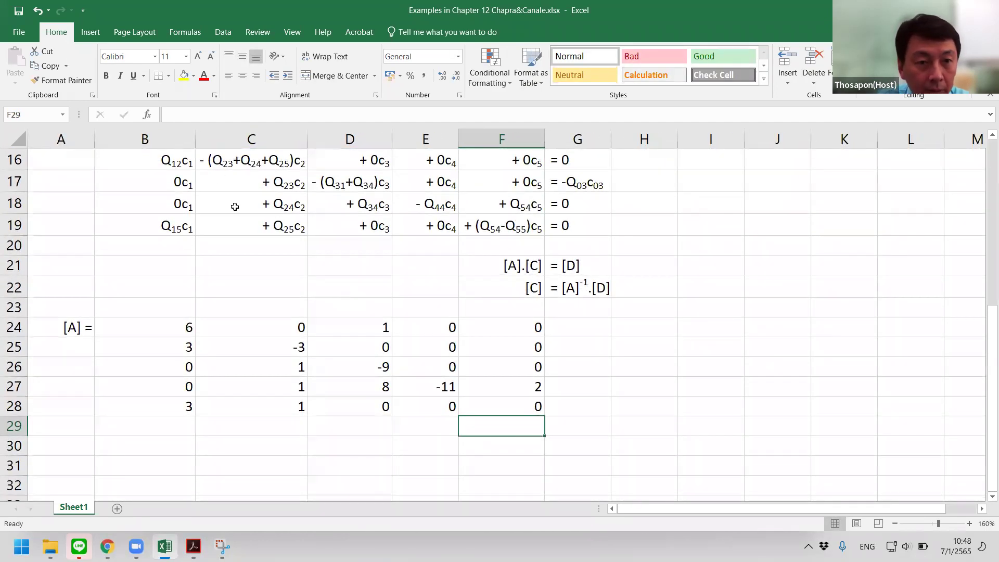
scroll(162, 66, "down", 1)
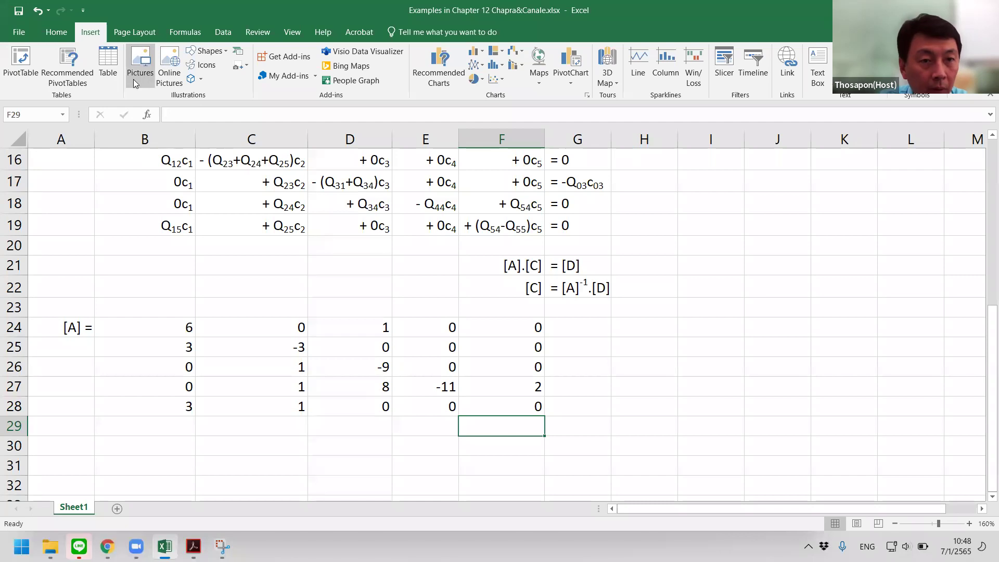
left_click(226, 51)
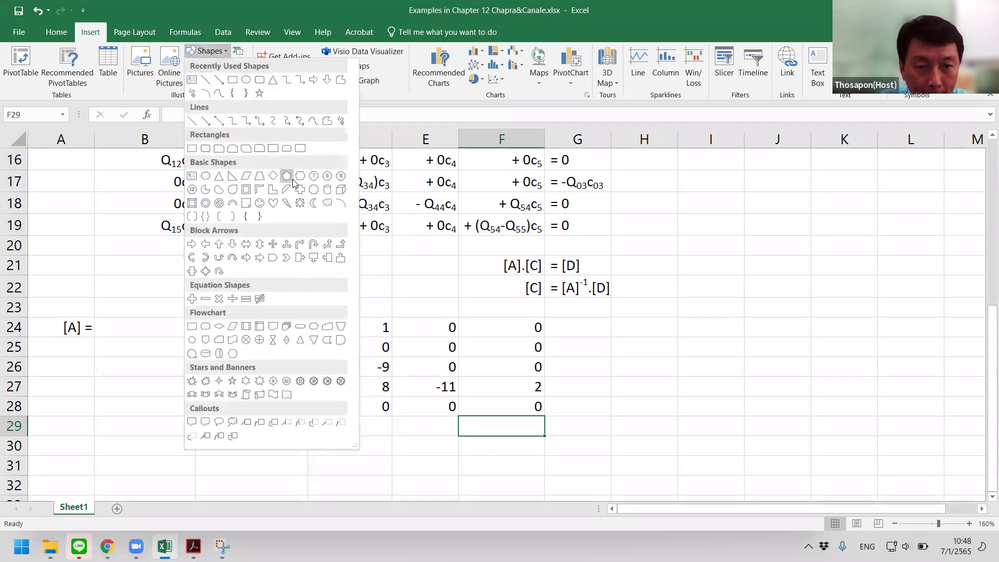
left_click(192, 216)
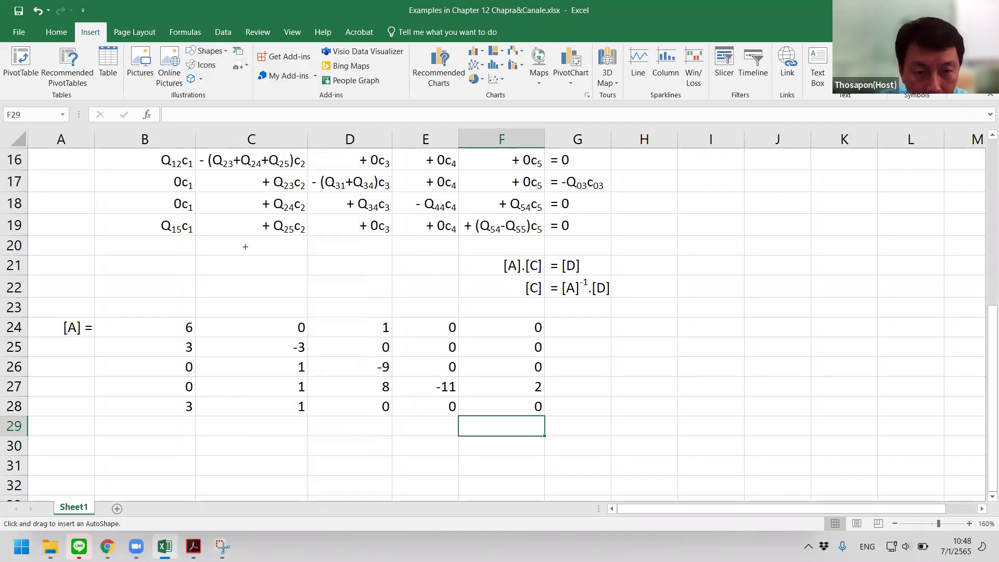
mouse_move(97, 314)
left_mouse_down()
mouse_move(364, 406)
mouse_move(457, 404)
mouse_move(533, 426)
mouse_move(549, 417)
left_mouse_up()
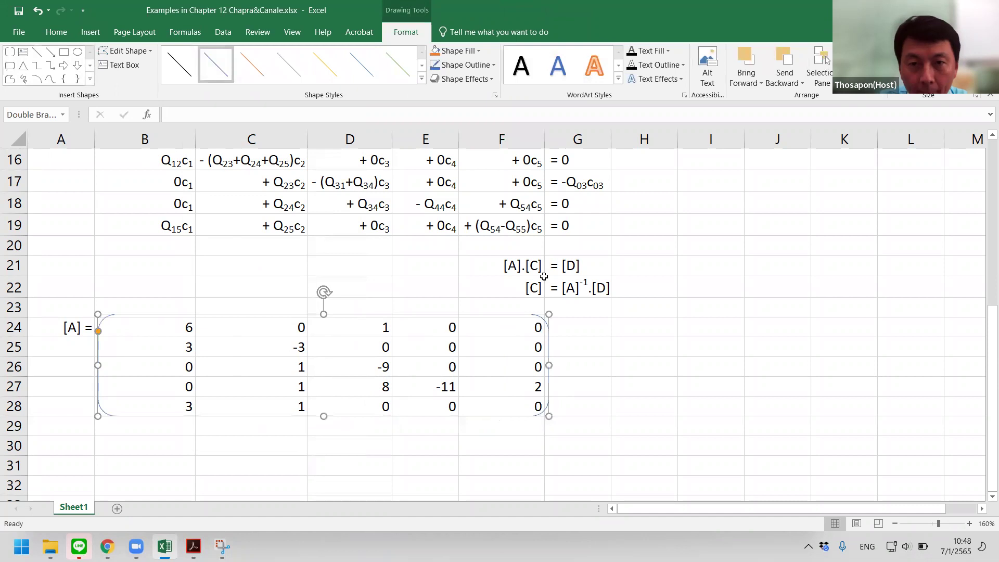
Change the outline of the double bracket around matrix [A] to black and deselect the shape
left_click(480, 50)
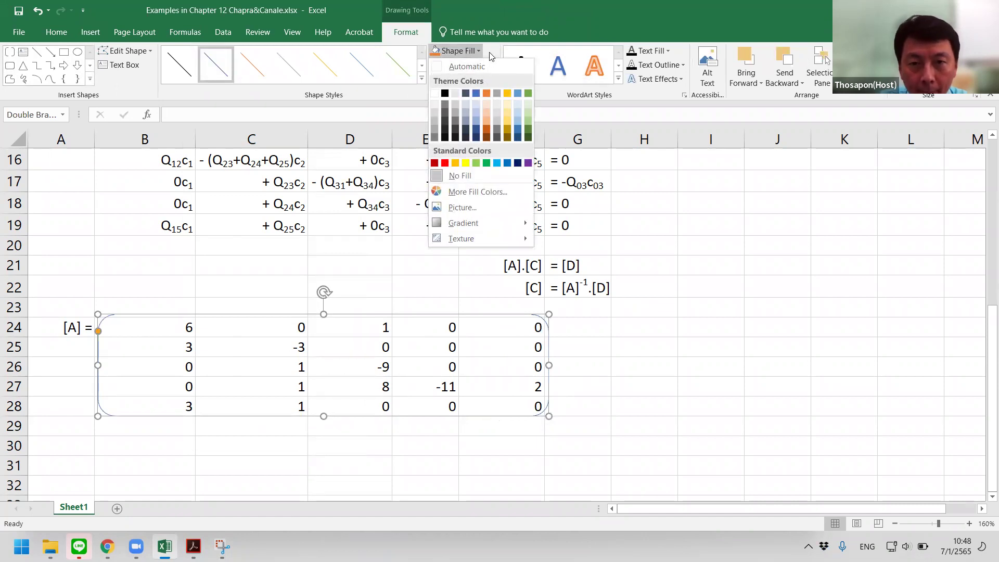
left_click(488, 51)
left_click(492, 65)
left_click(486, 80)
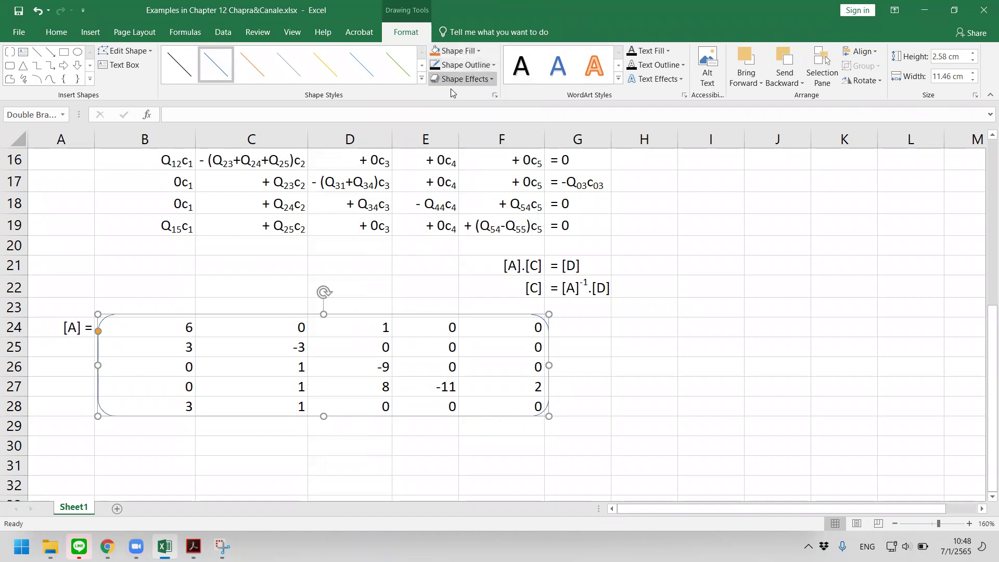
left_click(415, 273)
left_click(275, 453)
Center the coefficients of matrix [A] horizontally in cells B24:F28
left_click_drag(156, 327, 483, 397)
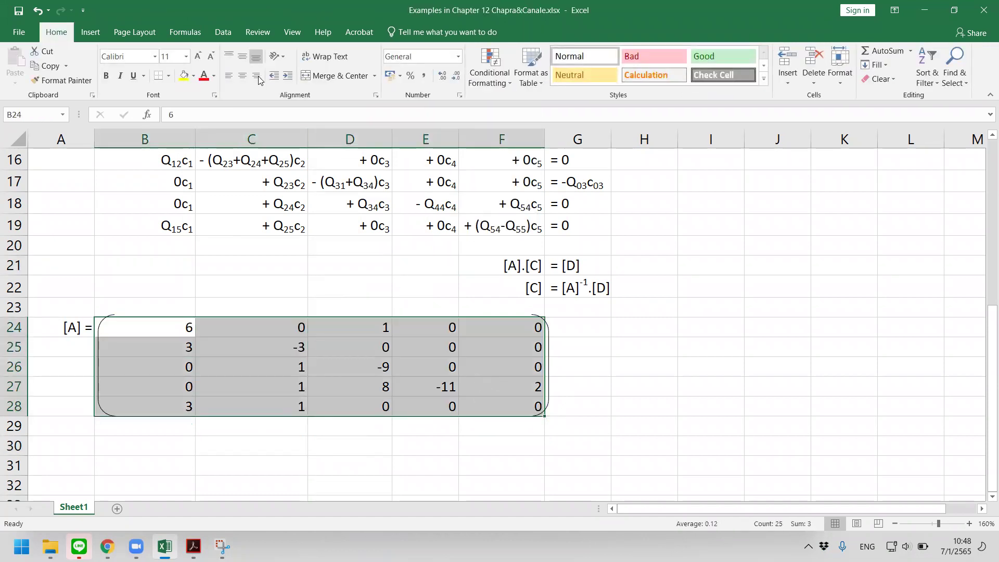
left_click(242, 76)
left_click(263, 287)
Compare the first equation with the reactor diagram and change the sign of the Q31c3 term in cell D15 to minus
scroll(264, 289, "up", 2)
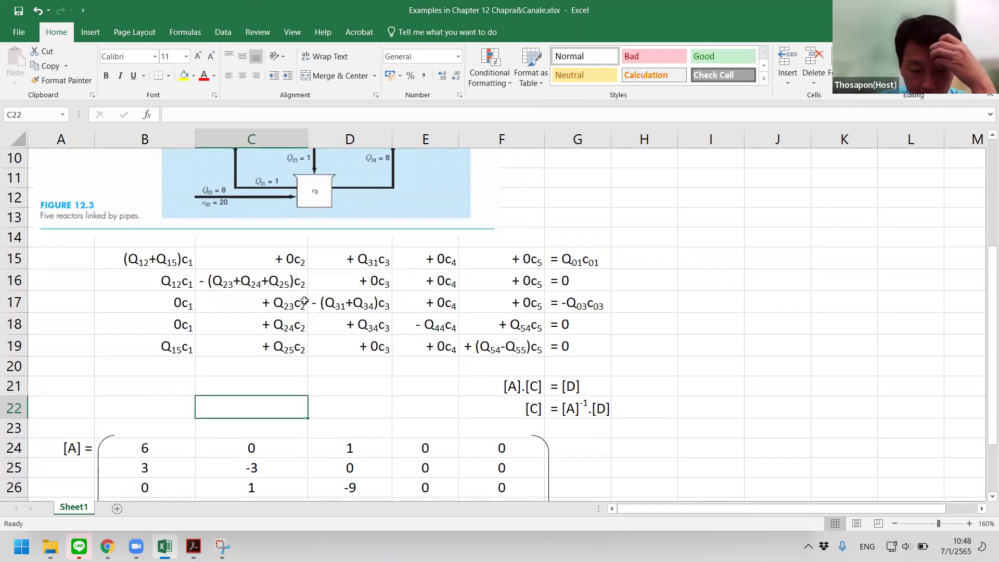
scroll(308, 301, "up", 2)
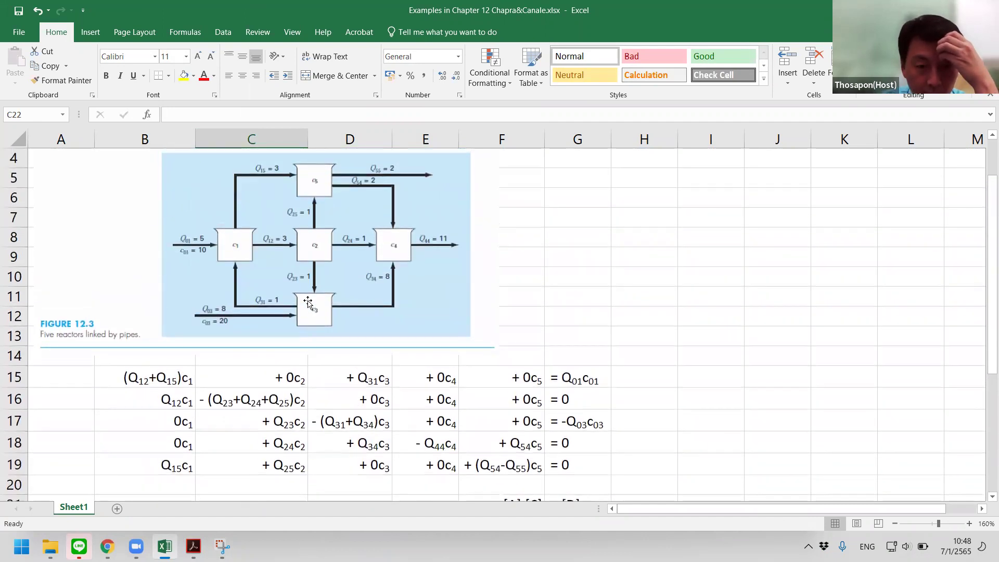
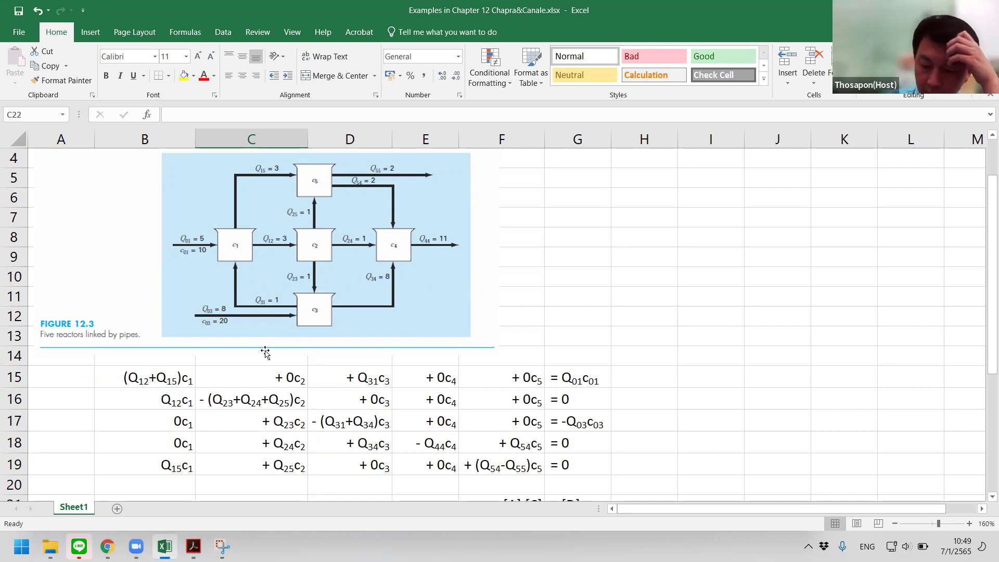
double_click(352, 378)
left_click_drag(352, 378, 349, 378)
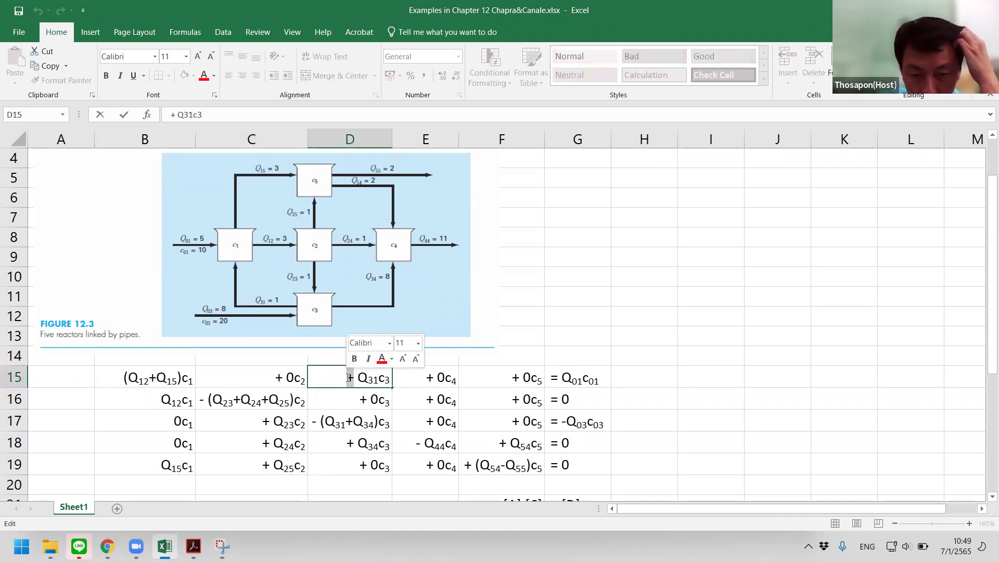
type("-")
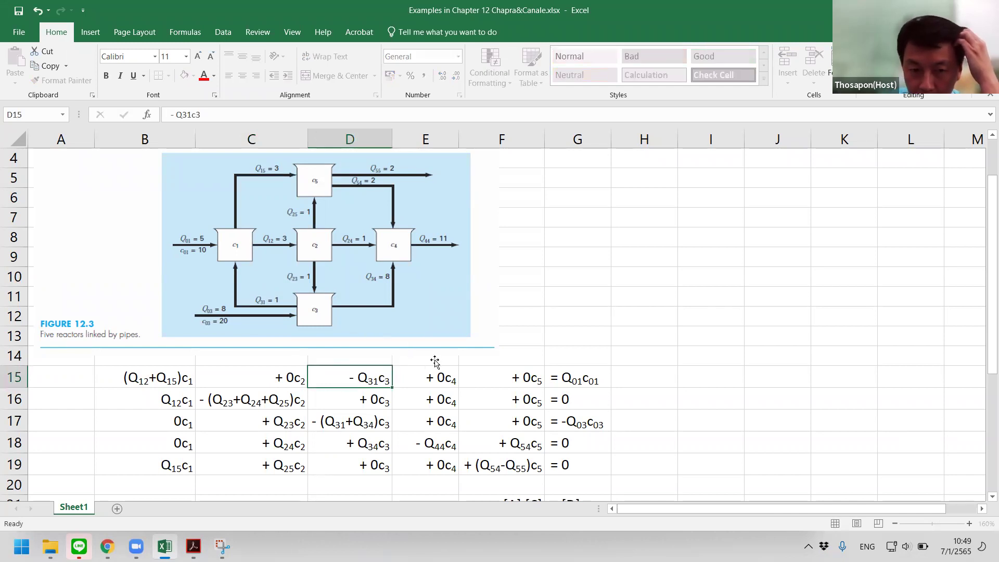
left_click(435, 358)
left_click(437, 376)
Correct the first equation's c3 coefficient in matrix [A] by entering -1 in cell D24
scroll(336, 416, "down", 2)
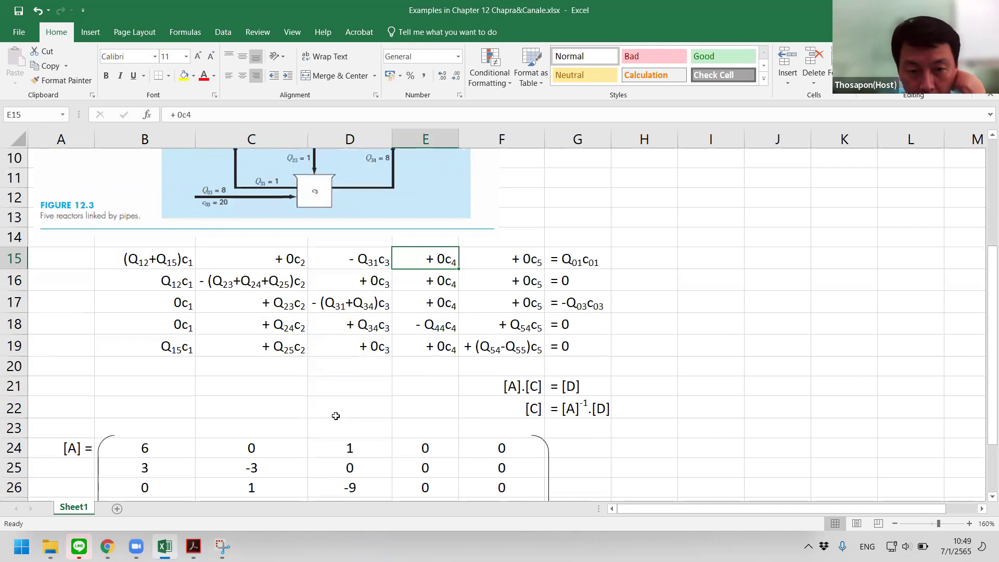
left_click(356, 448)
type("-1")
key("Return")
left_click(359, 403)
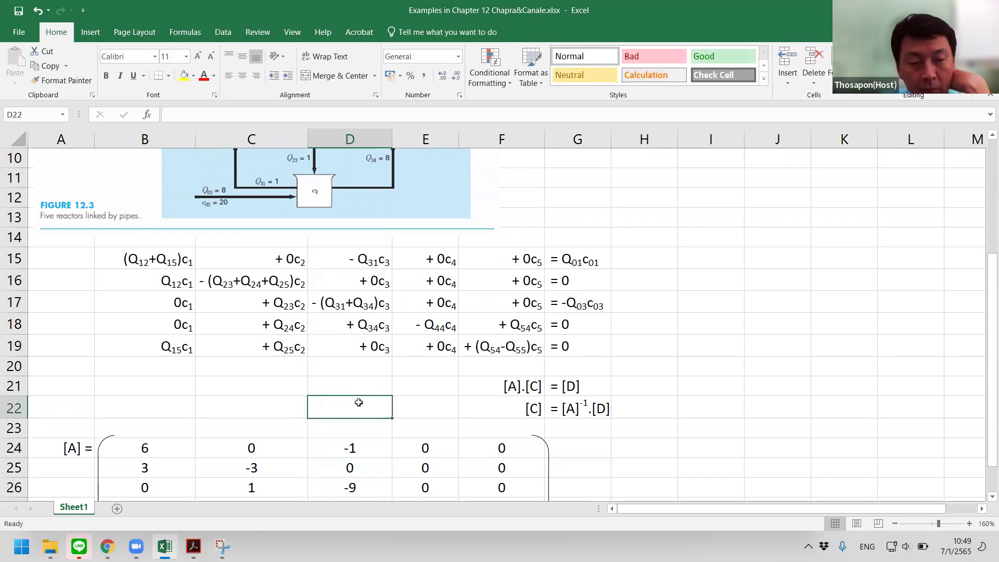
Review the completed matrix against the equations and copy the "[A] =" label from cell A24 to cell A30
scroll(431, 404, "down", 2)
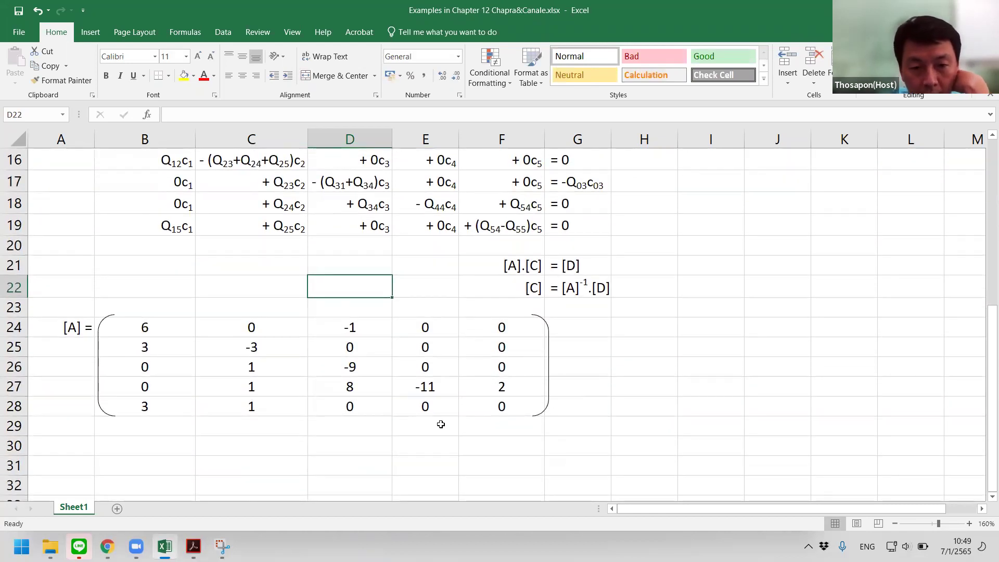
scroll(419, 418, "up", 1)
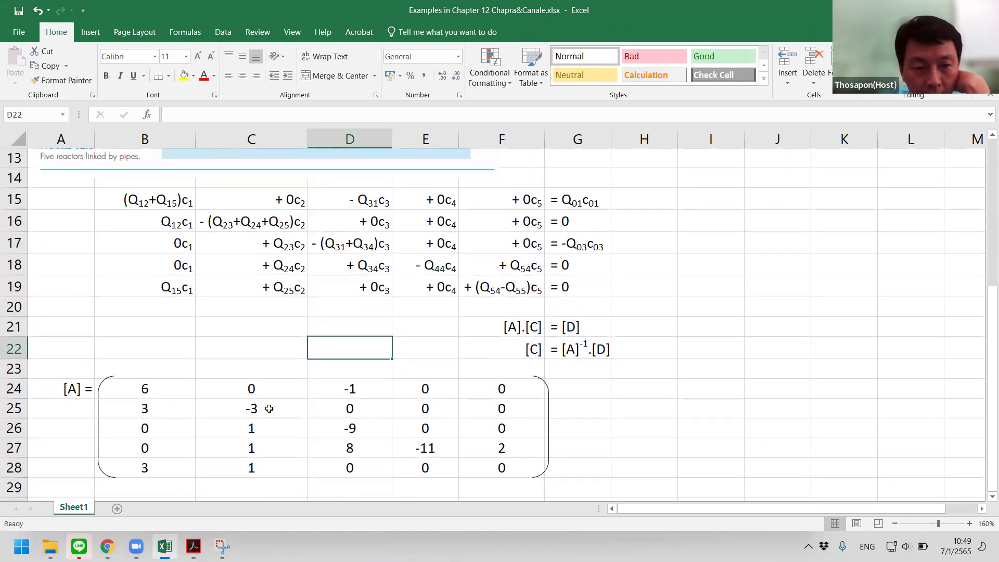
scroll(235, 395, "down", 1)
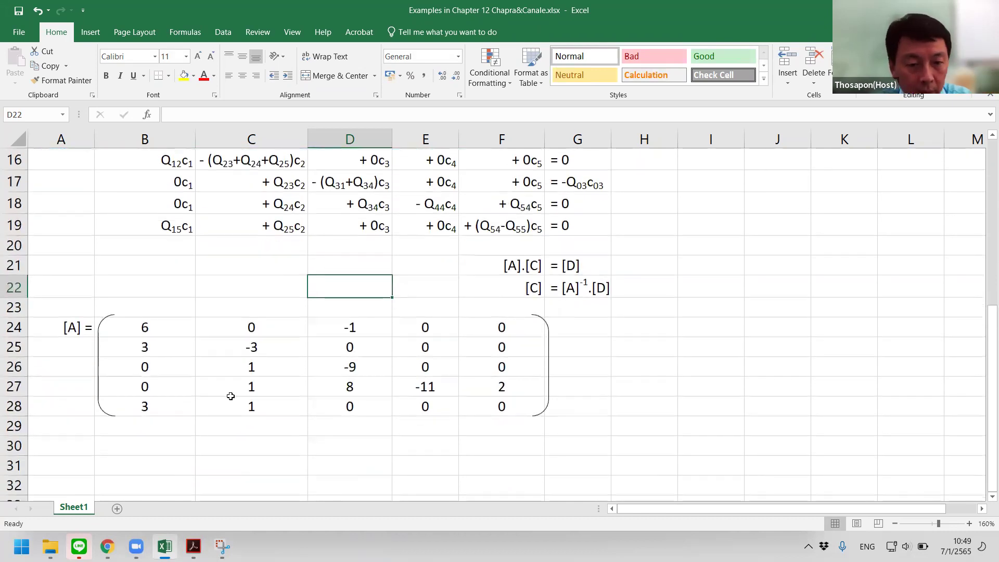
left_click(87, 446)
left_click(88, 328)
key("ctrl+c")
key("Down")
key("Down")
key("Down")
key("Down")
key("Down")
key("Down")
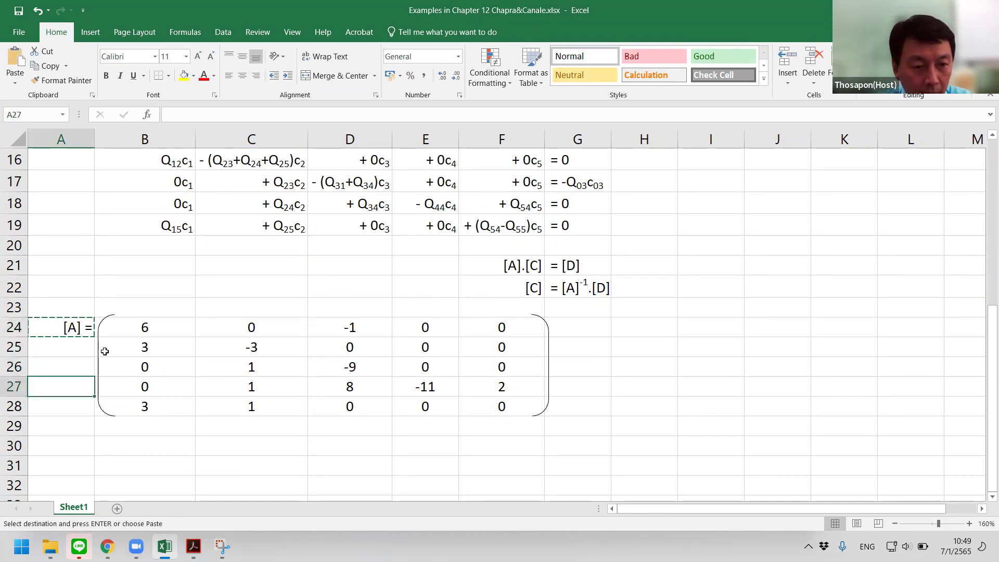
key("ctrl+v")
Change the copied label in cell A30 to "[D] ="
key("F2")
key("Left")
key("Left")
key("Left")
key("shift+Left")
type("D")
key("Return")
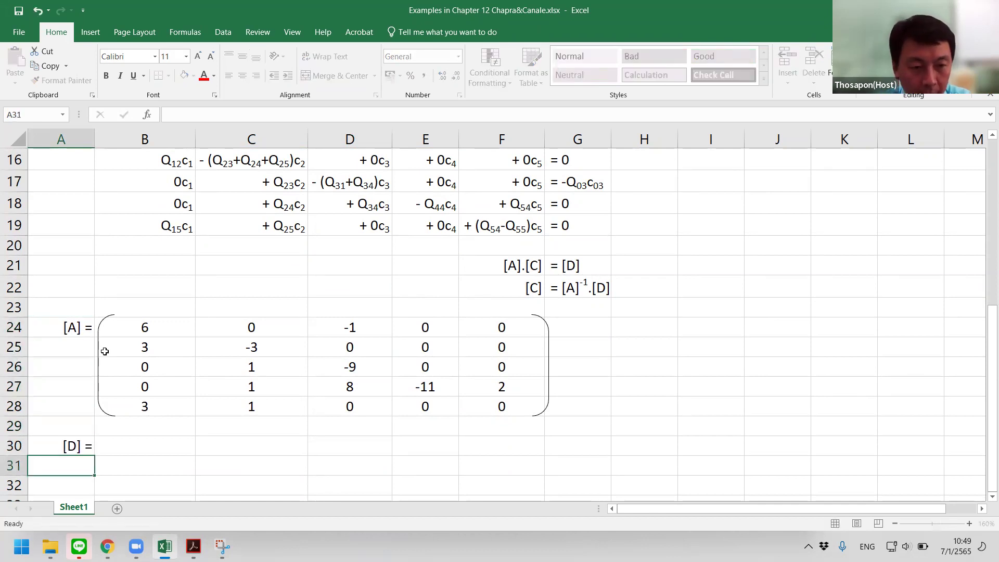
Check the reactor 1 inflow in the diagram and enter 50 as the first element of [D] in cell B30
scroll(108, 351, "up", 1)
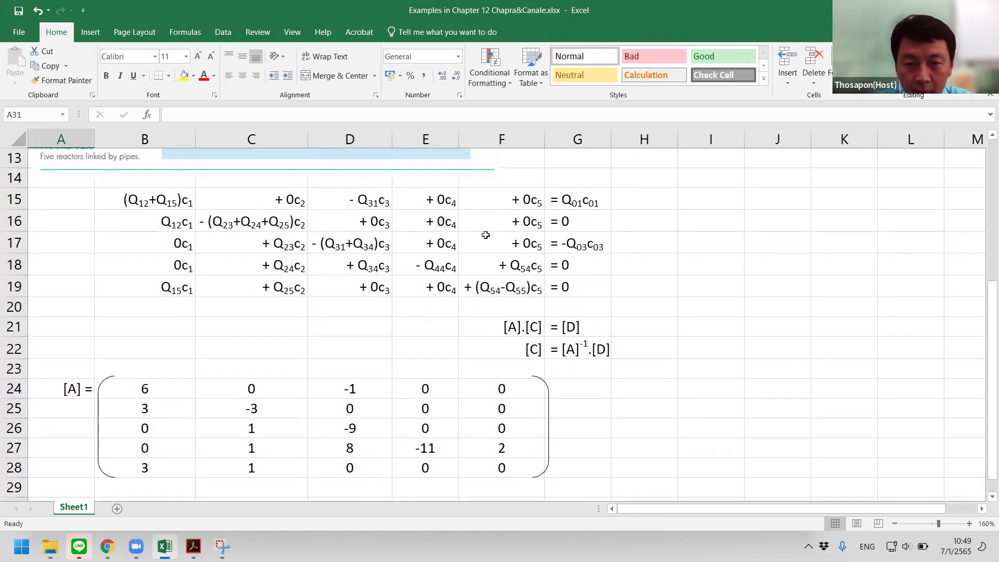
scroll(486, 235, "up", 3)
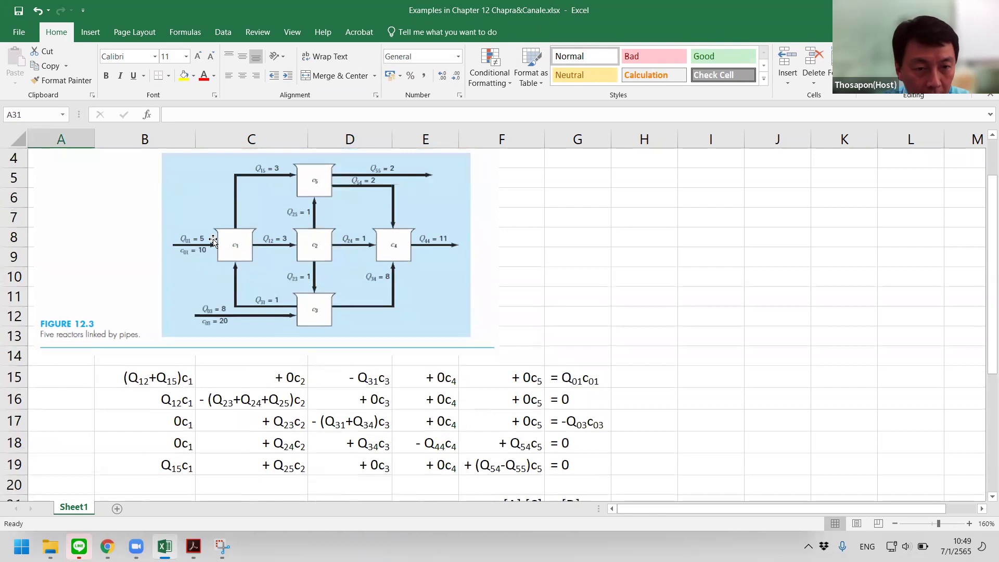
scroll(213, 242, "down", 5)
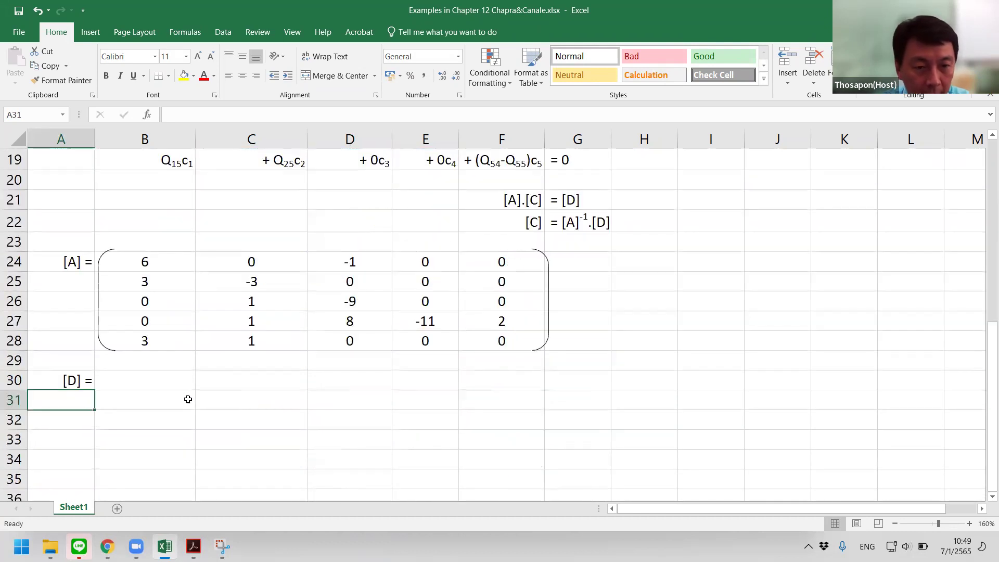
left_click(166, 377)
type("50")
key("Return")
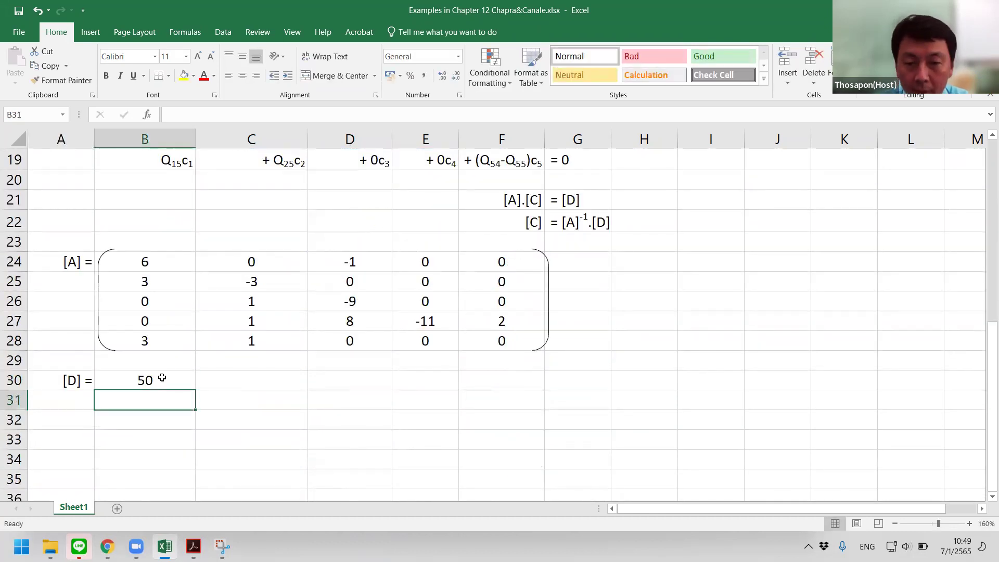
Enter 0 for the second, fourth and fifth elements of [D] in cells B31, B33 and B34
scroll(380, 324, "up", 3)
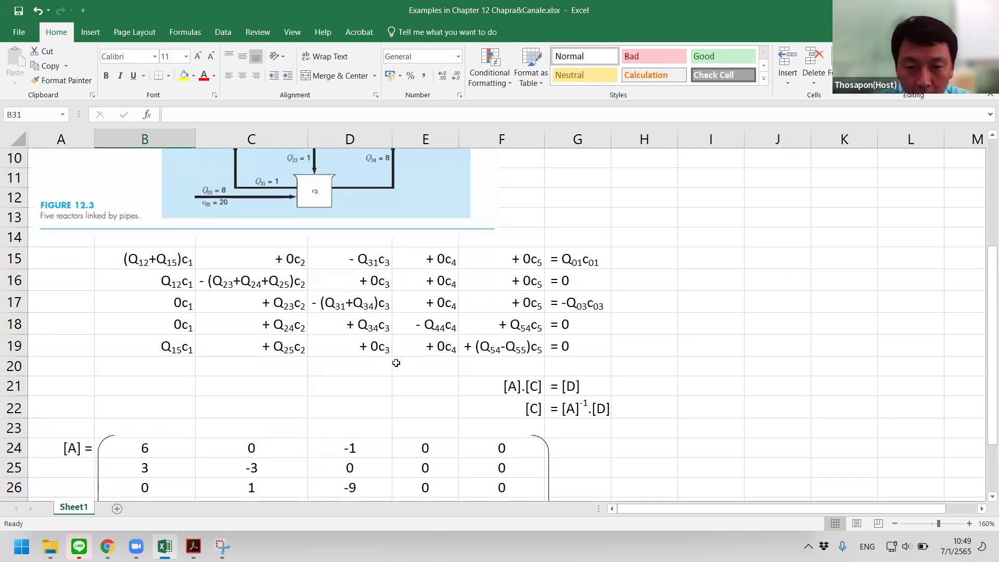
scroll(396, 363, "down", 4)
type("0")
key("Return")
key("Return")
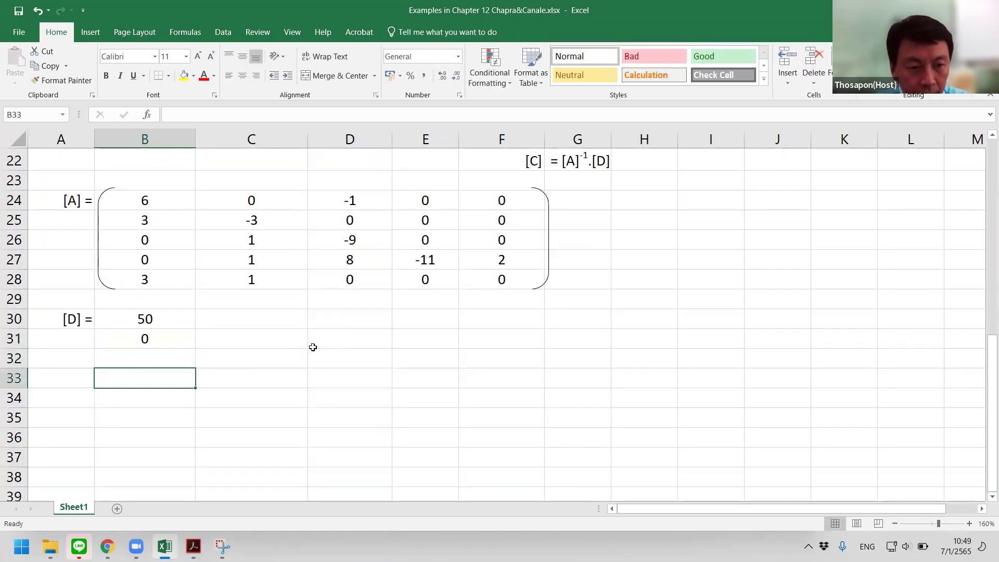
type("0")
key("Return")
type("0")
key("Up")
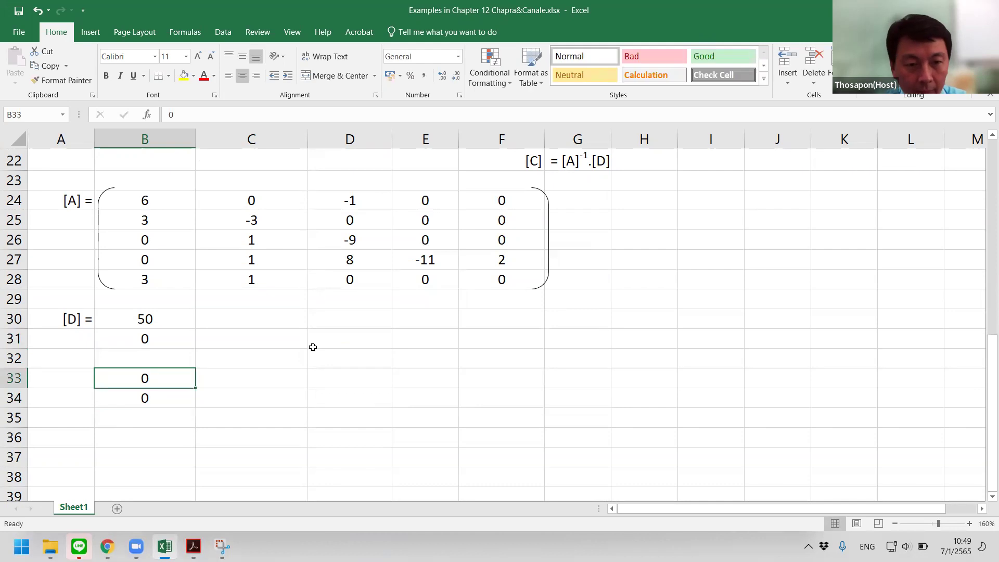
Check the reactor 3 inflow in the diagram and enter -160 as the third element of [D] in cell B32
left_click(178, 353)
scroll(598, 286, "up", 5)
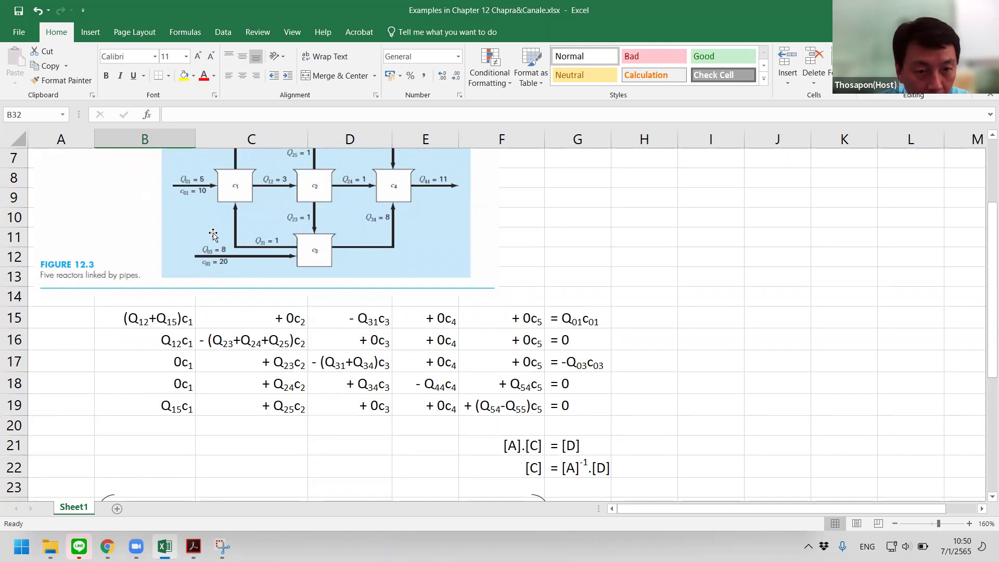
scroll(265, 251, "down", 5)
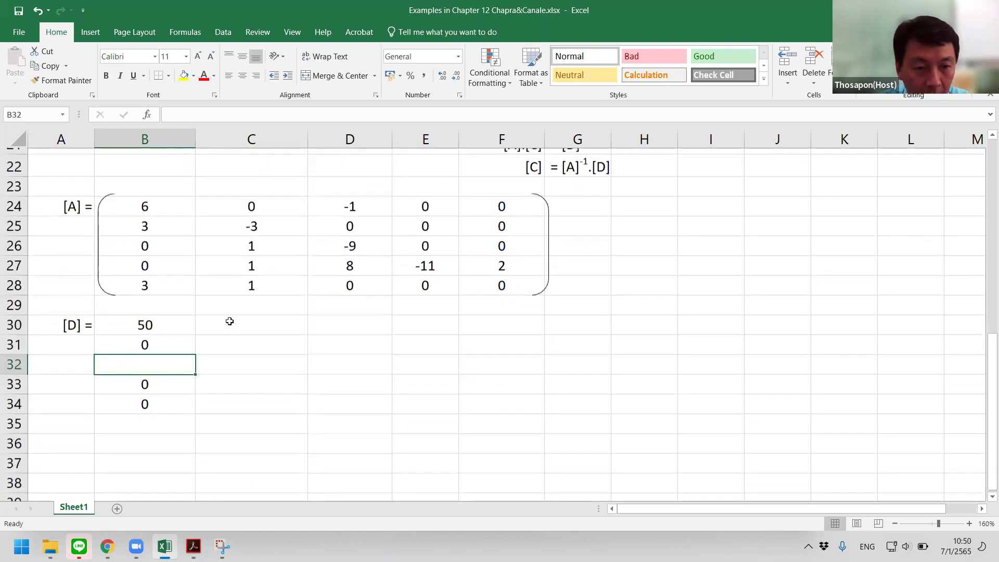
type("-160")
key("Return")
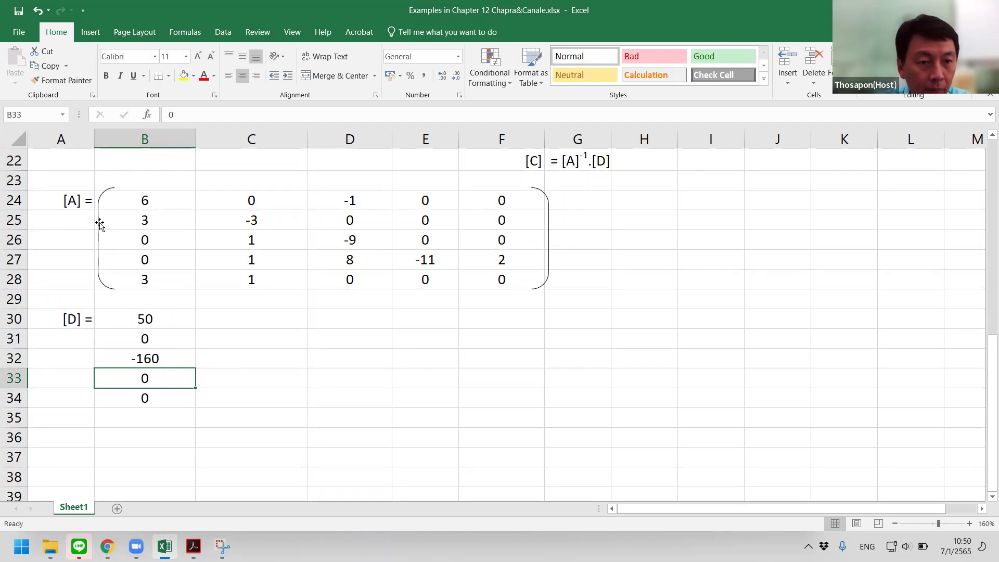
Copy matrix [A]'s brackets down to rows 30 to 34 and move the closing bracket to the edge of column B around the [D] values
left_click(101, 238)
left_click_drag(101, 240, 101, 350)
left_click(517, 375)
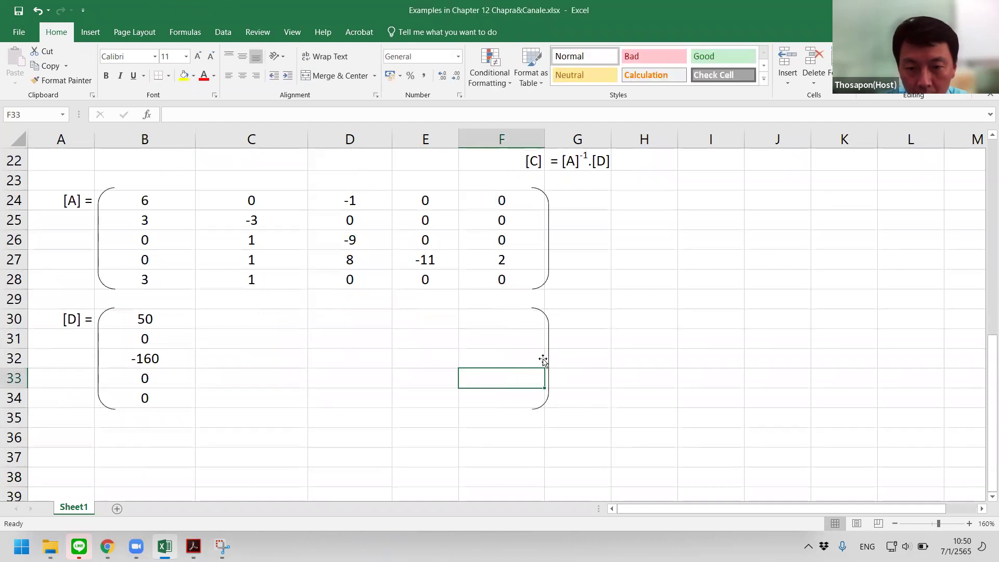
left_click(549, 358)
left_click(550, 358)
mouse_move(550, 358)
left_mouse_down()
mouse_move(167, 319)
mouse_move(195, 323)
left_mouse_up()
left_click(292, 331)
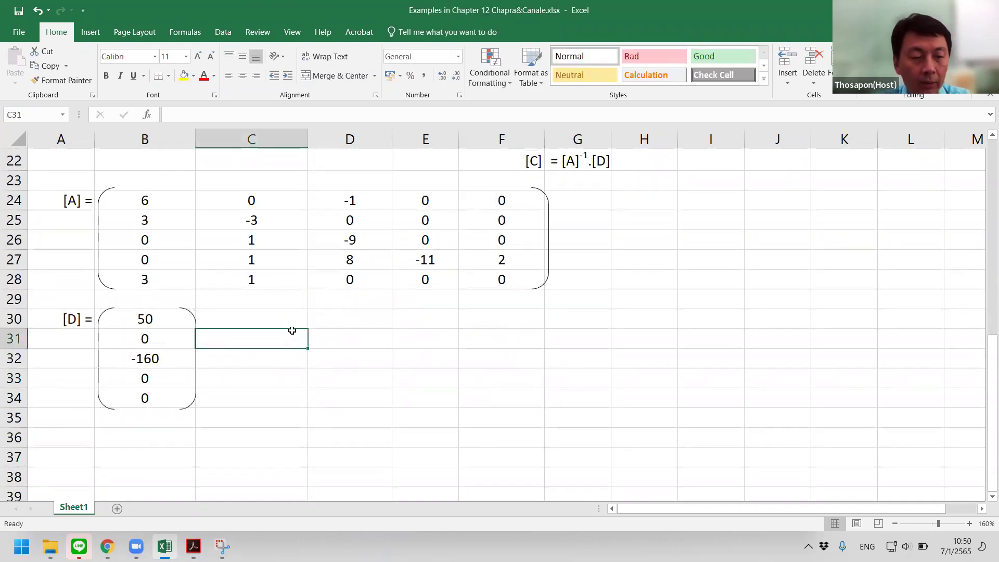
Copy the "= [A]^-1.[D]" expression from cell G22 to cell A36
scroll(291, 331, "down", 1)
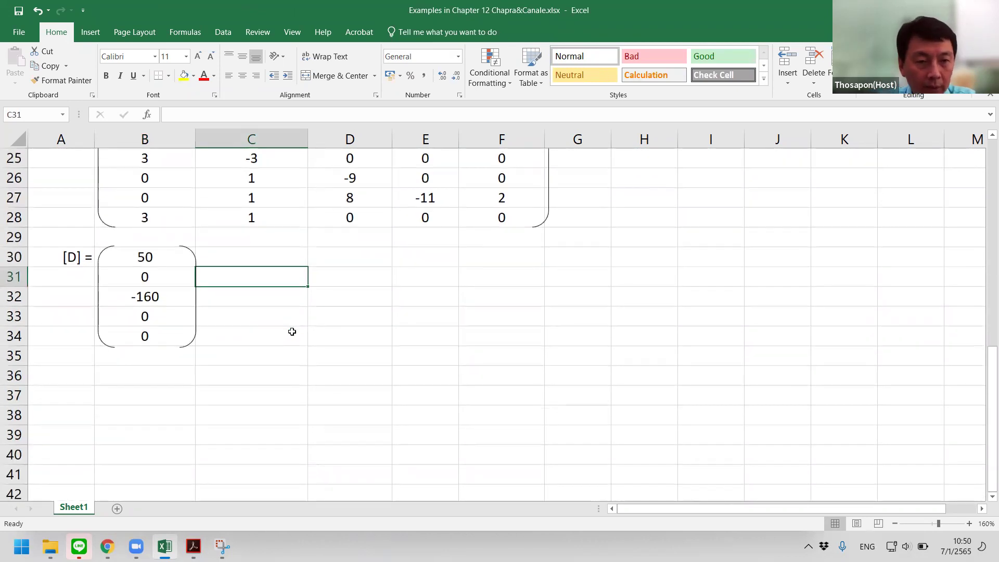
left_click(74, 371)
scroll(71, 292, "up", 1)
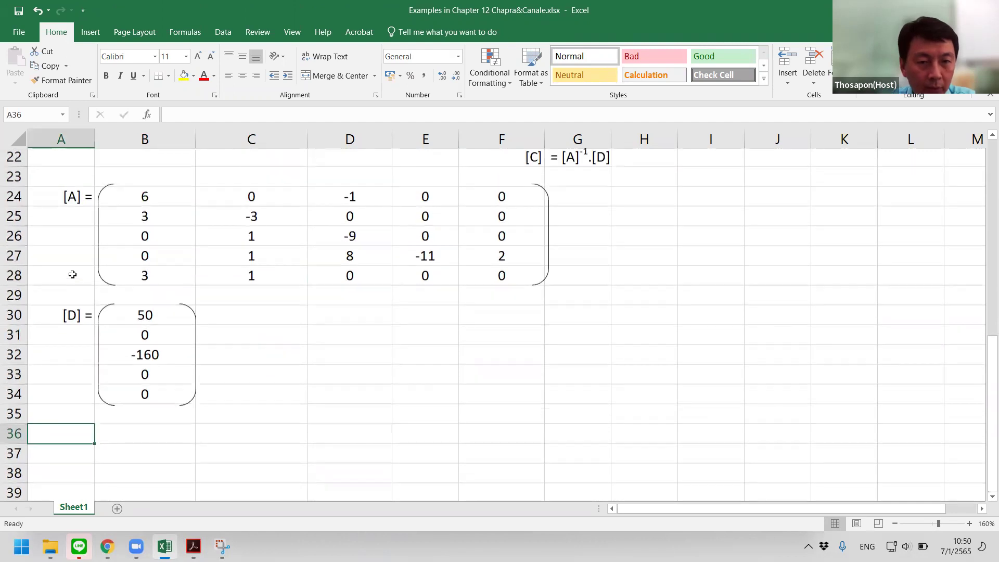
scroll(72, 274, "up", 1)
left_click(584, 223)
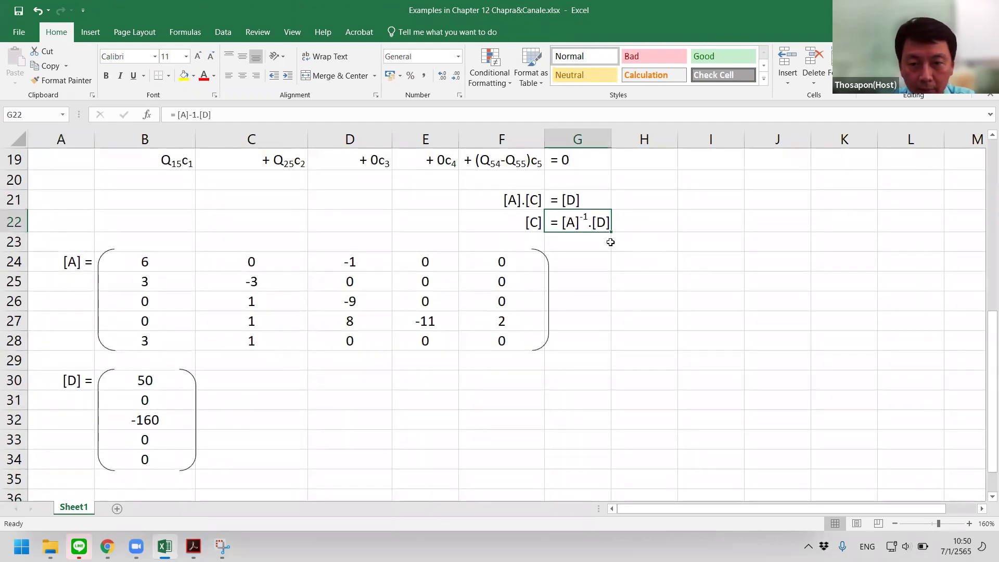
key("ctrl+c")
scroll(94, 339, "down", 3)
left_click(71, 314)
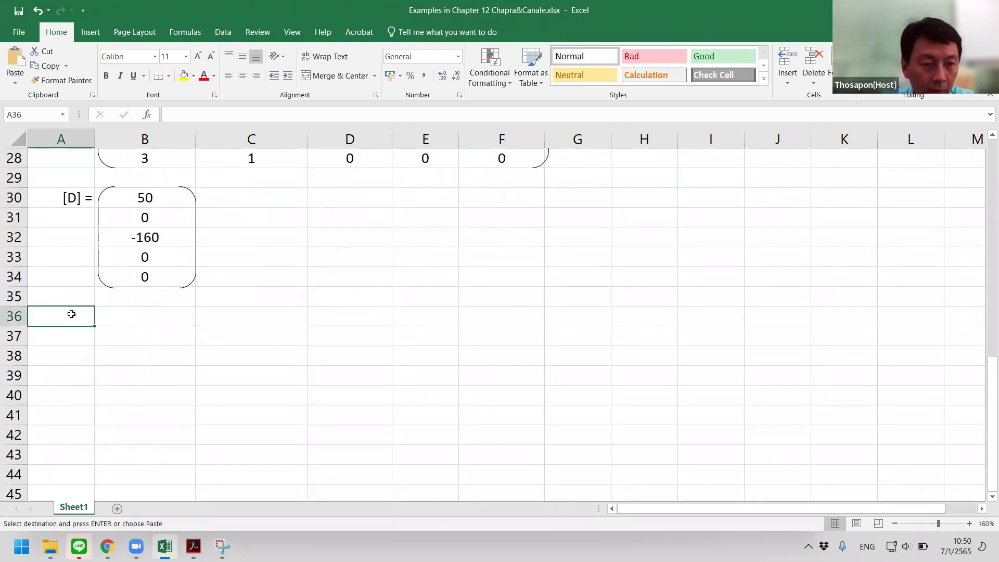
key("ctrl+v")
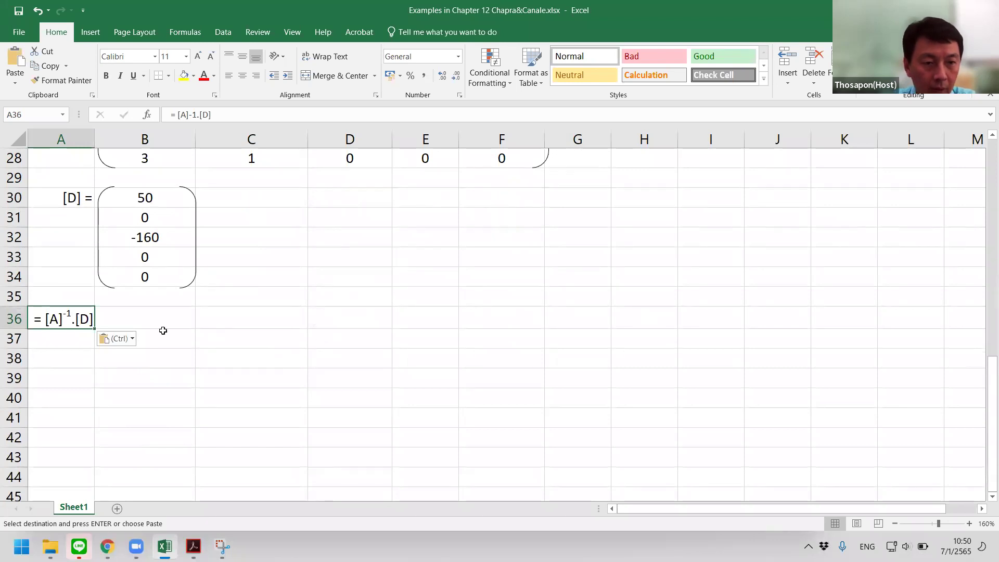
Change the copied expression in cell A36 to "[A]^-1 =" and right-align it
double_click(46, 319)
key("BackSpace")
key("BackSpace")
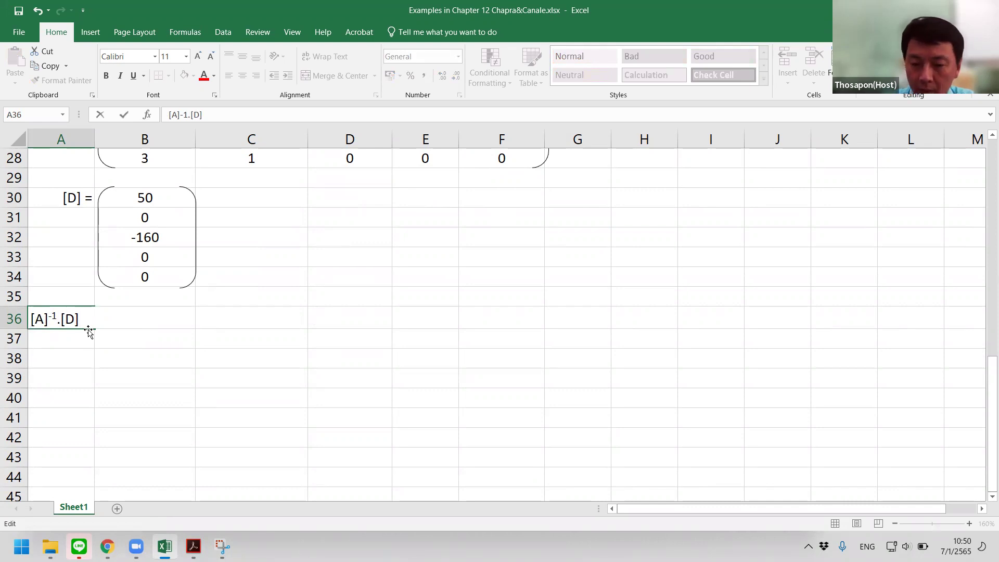
key("BackSpace")
key("BackSpace")
key("BackSpace")
key("BackSpace")
key("Return")
left_click(85, 321)
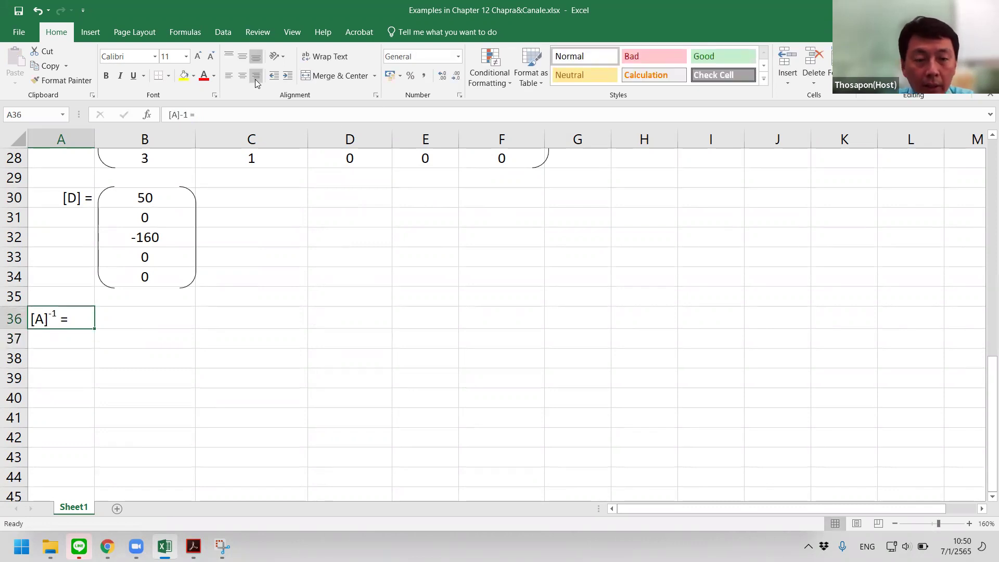
left_click(290, 259)
Enter the formula =MINVERSE(B24:F28) in cell B36 to invert matrix [A]
scroll(235, 326, "up", 3)
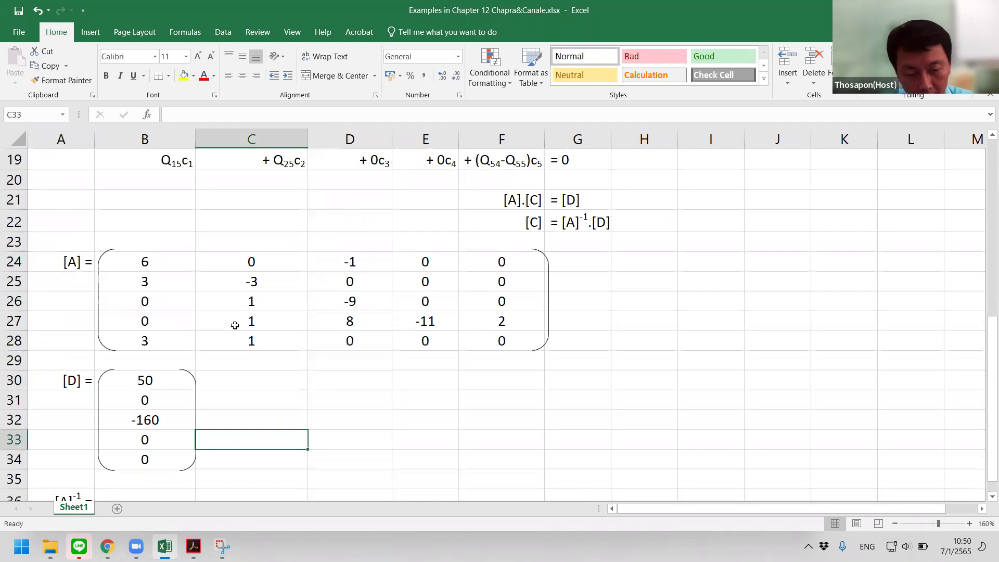
left_click(260, 383)
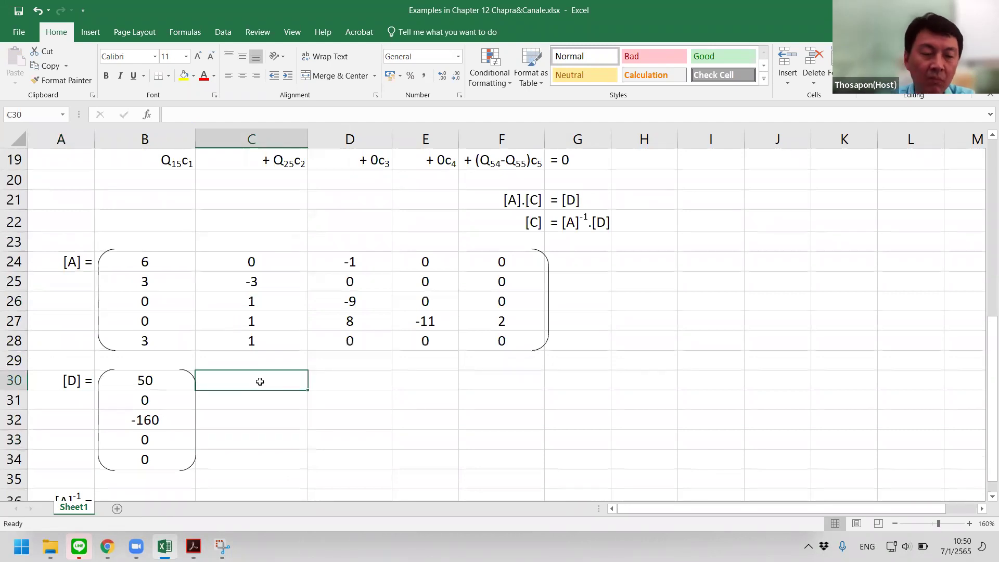
scroll(259, 381, "down", 2)
scroll(261, 383, "up", 1)
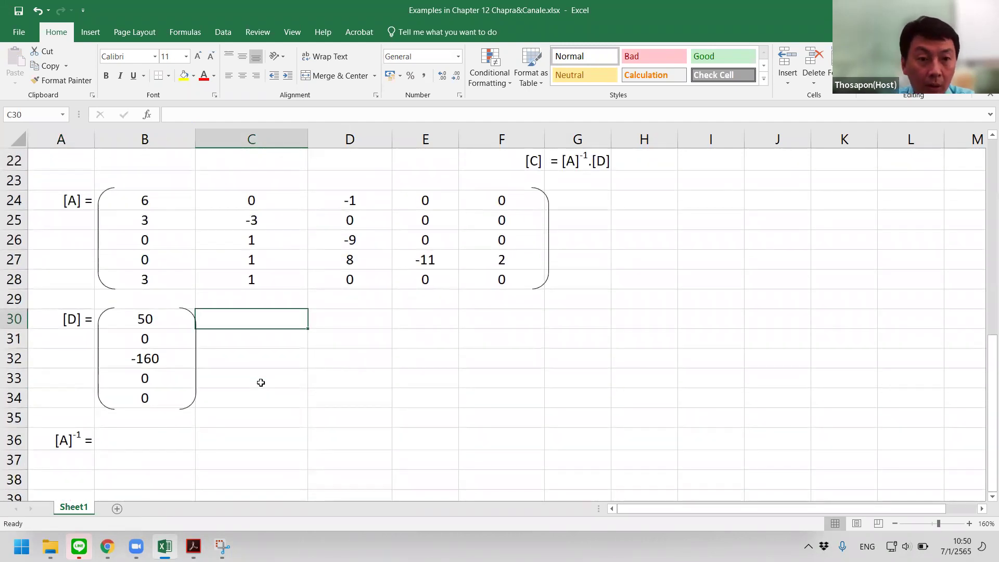
left_click(185, 439)
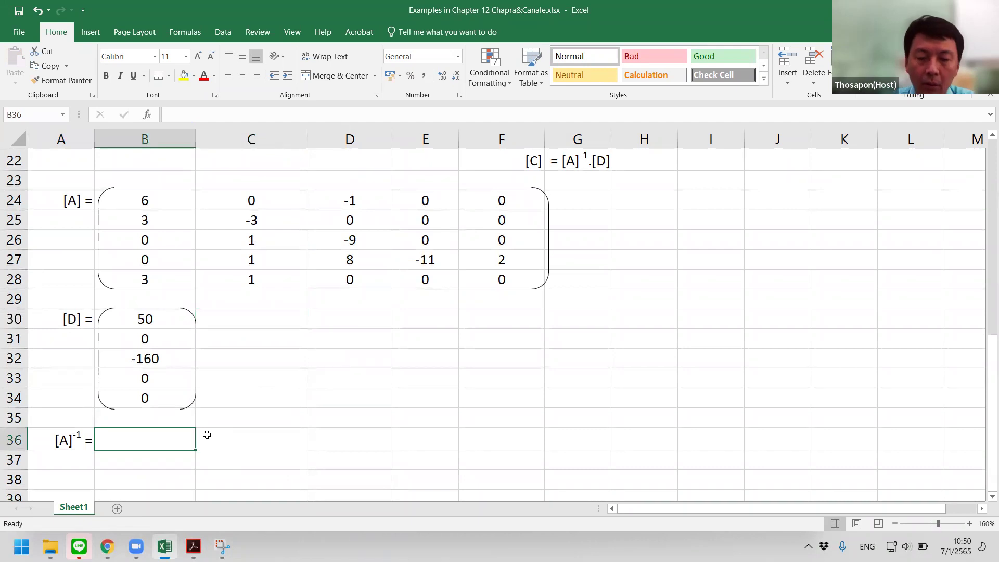
type("=minver")
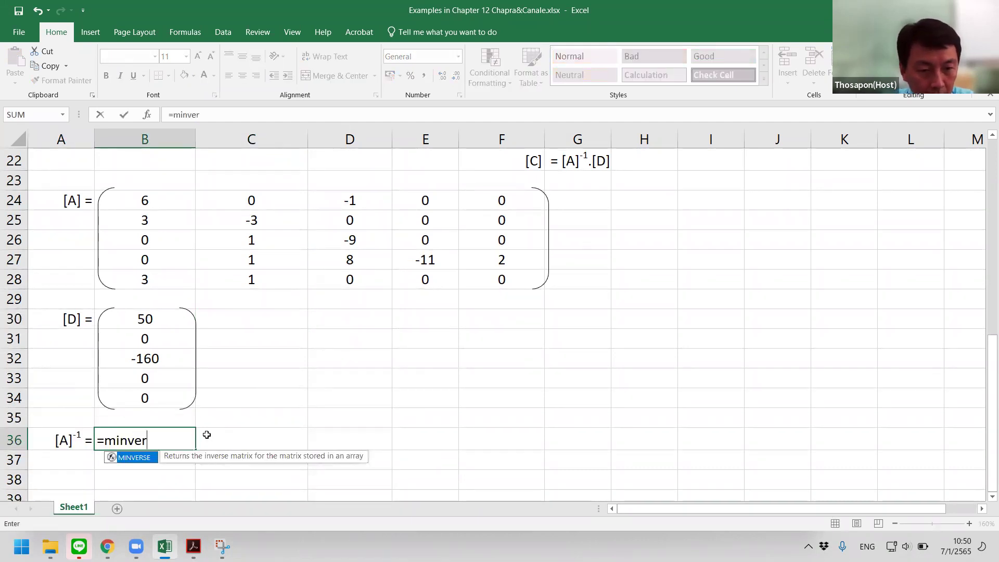
type("se(")
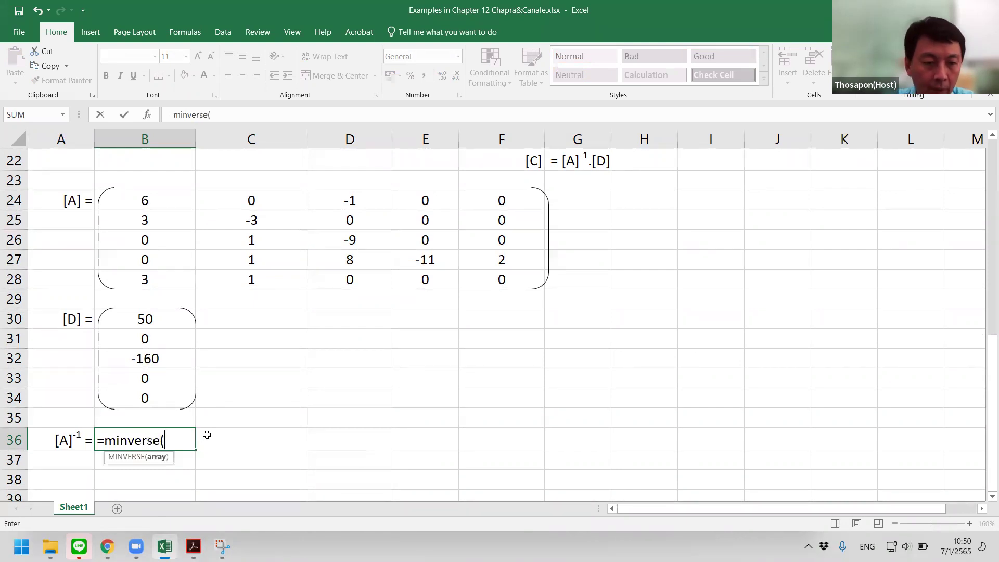
left_click_drag(128, 204, 496, 274)
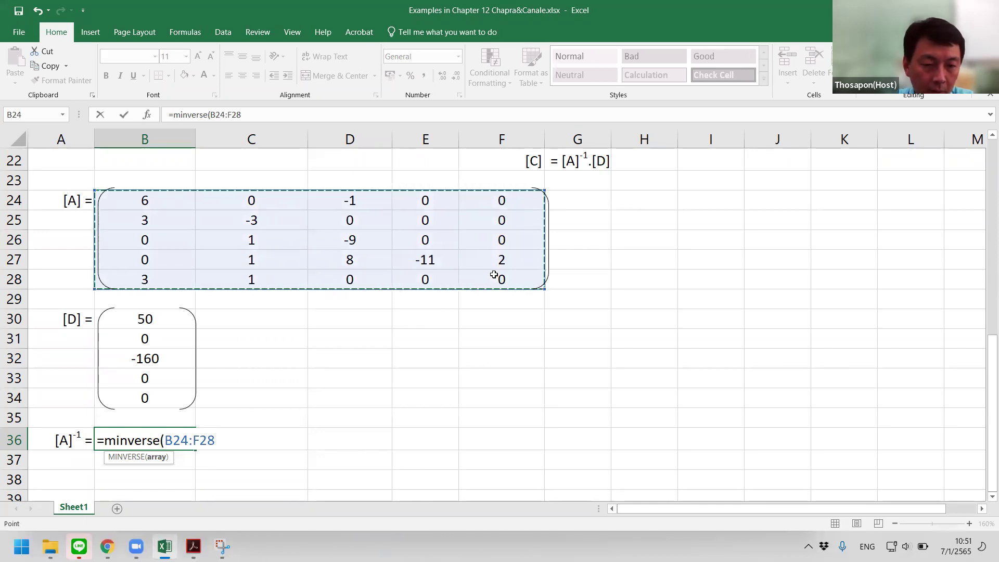
key("Return")
Examine the MINVERSE formula in cell B36 and the matrix range it refers to
double_click(184, 440)
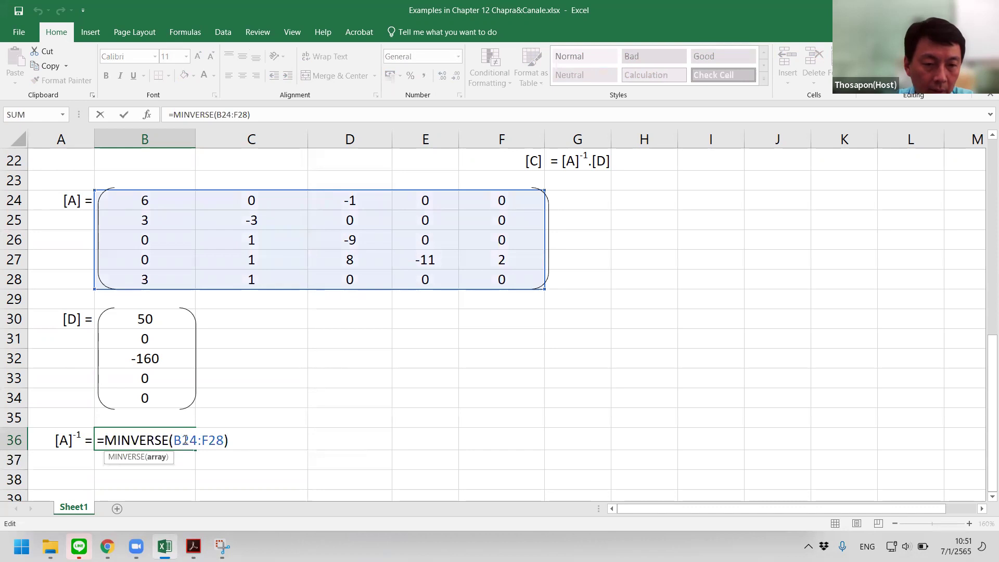
left_click(314, 440)
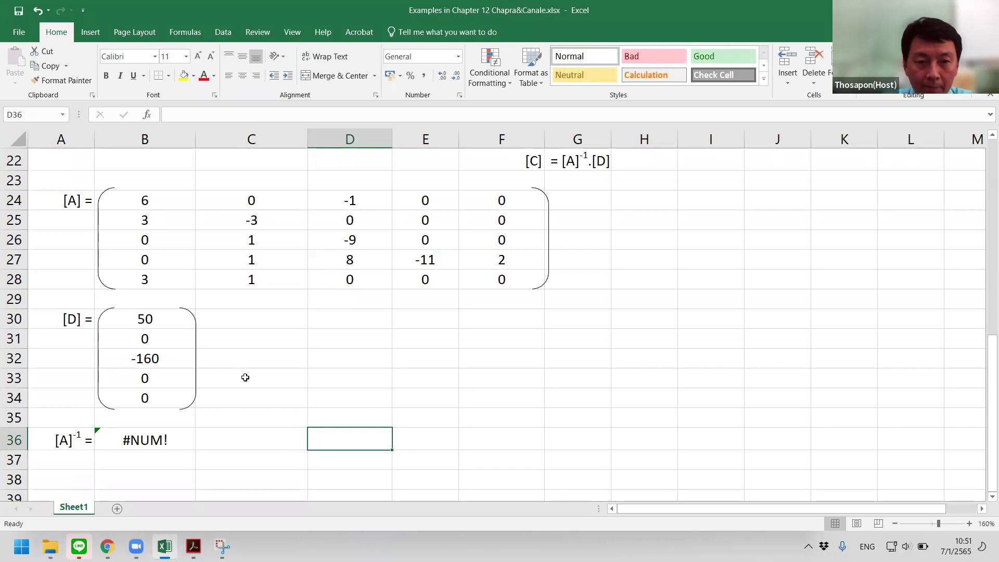
left_click(163, 437)
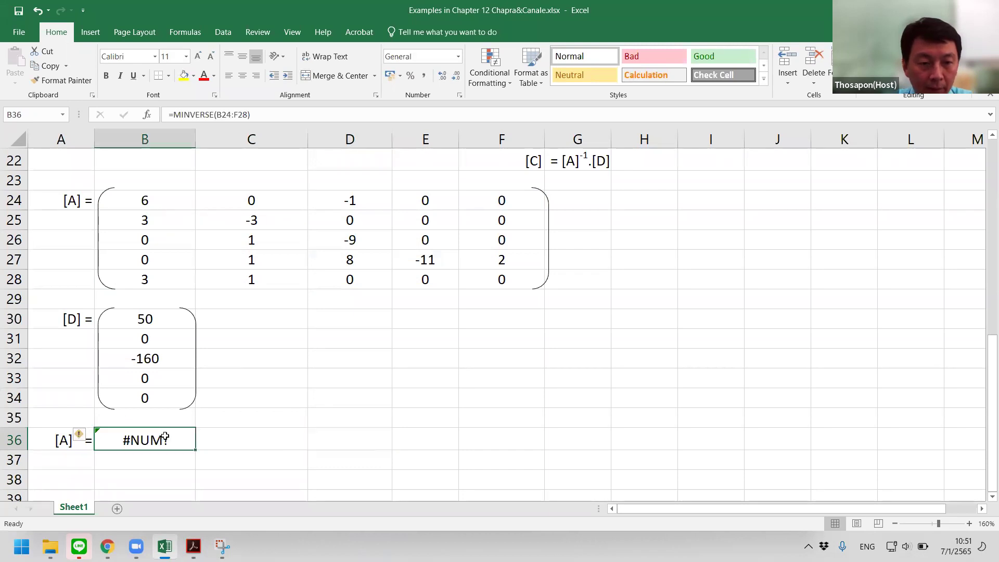
double_click(164, 437)
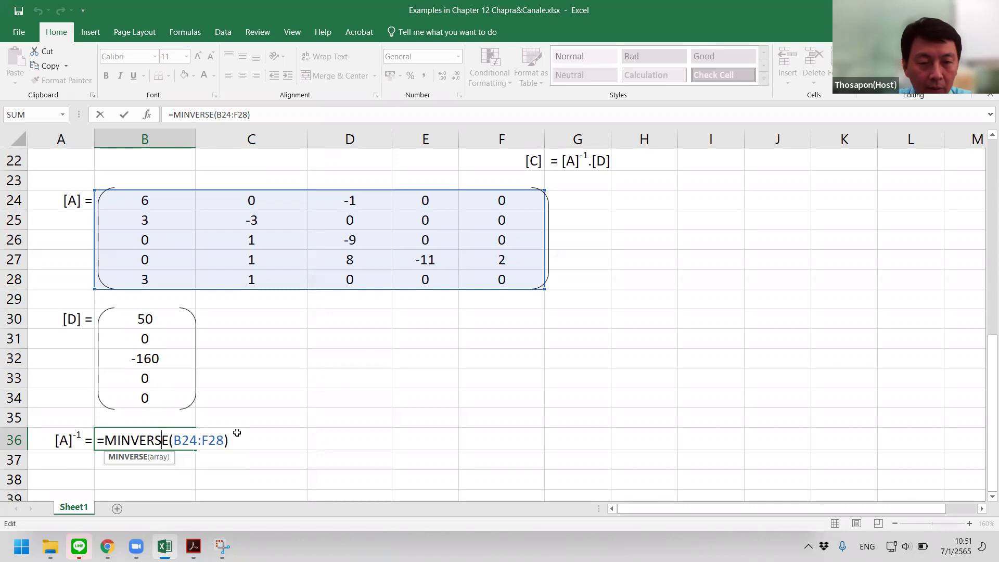
left_click(340, 401)
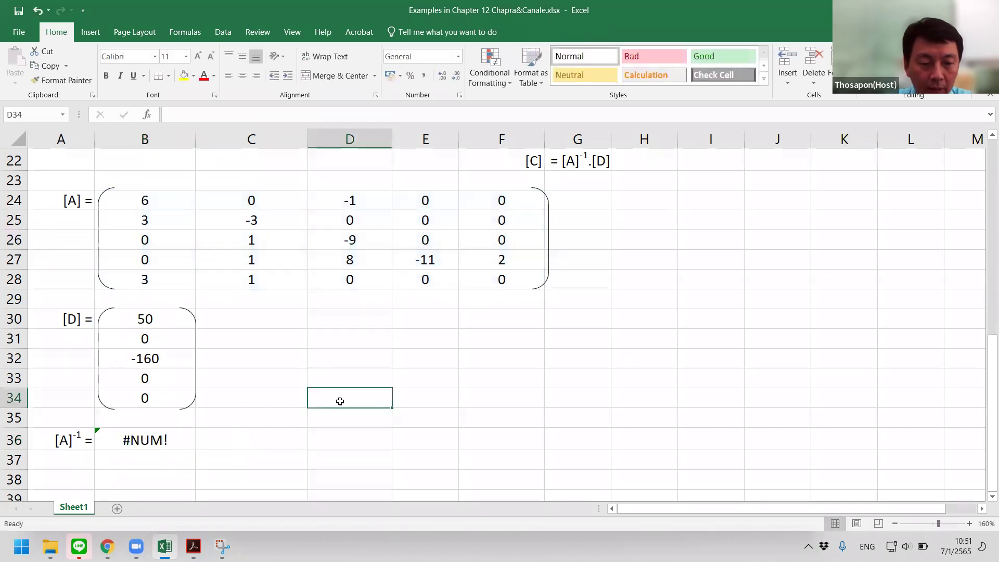
Extend the MINVERSE formula from B36 over the range B36:F40 as an array formula
left_click(184, 437)
scroll(524, 446, "down", 1)
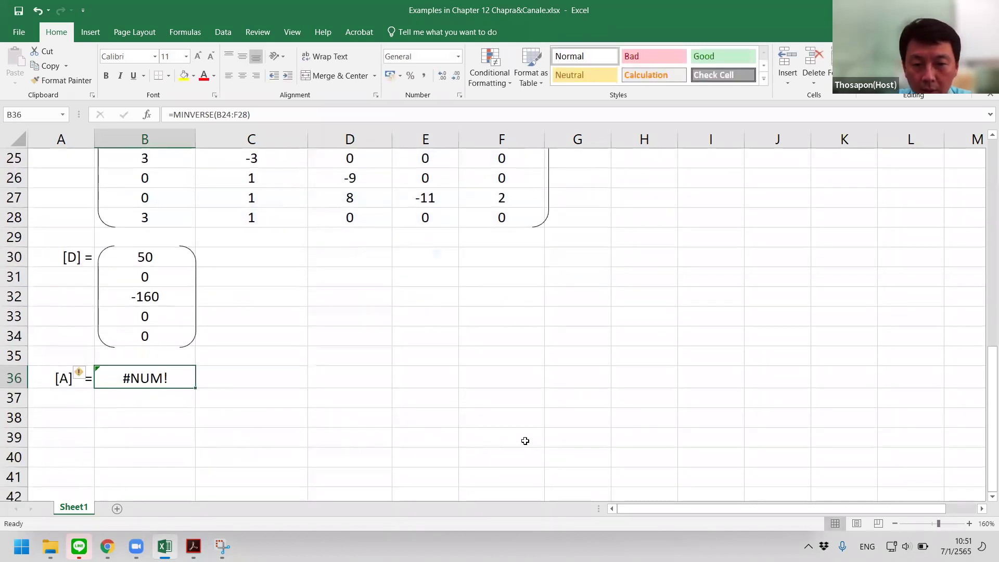
left_click(525, 441, "shift")
left_click(520, 457, "shift")
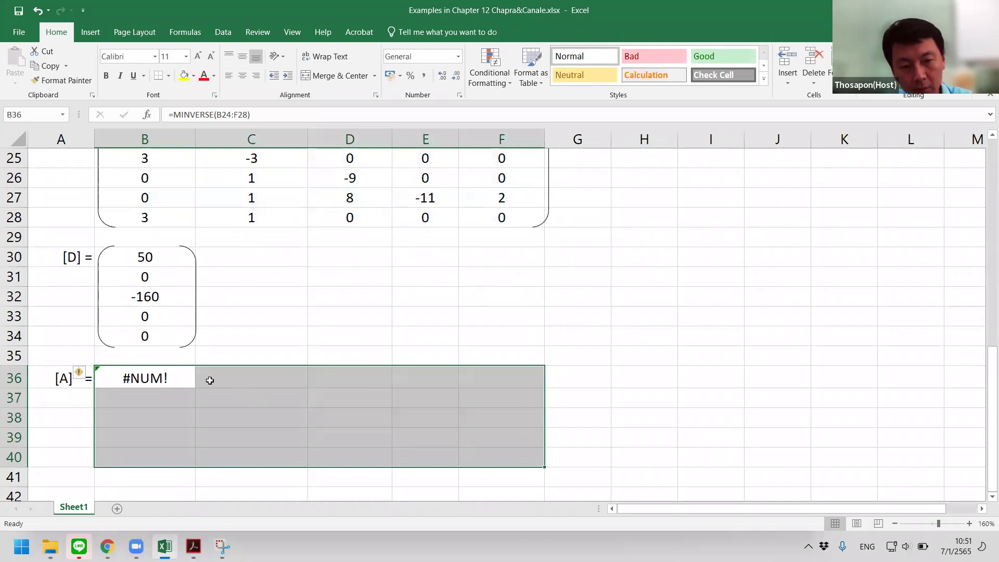
key("F2")
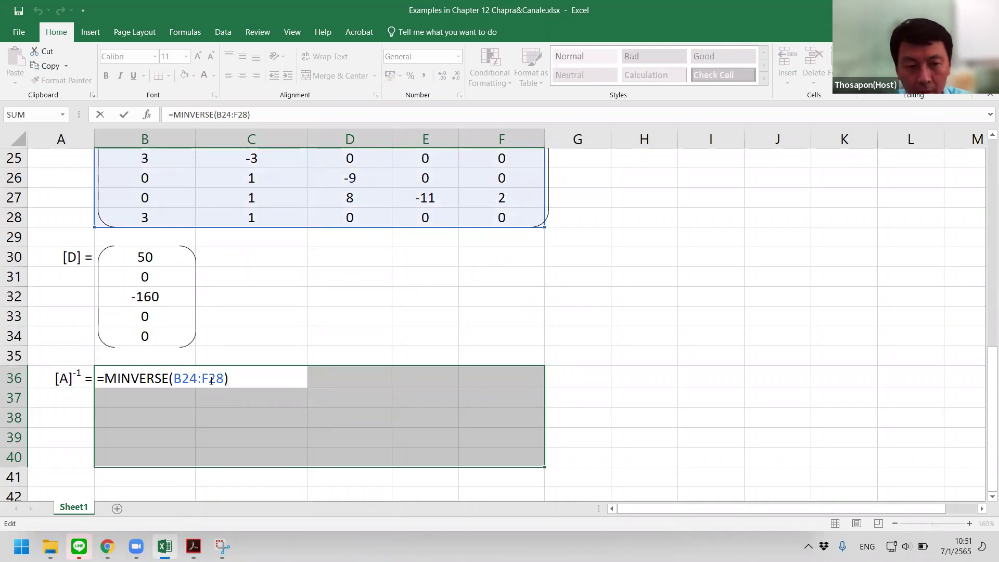
key("ctrl+shift+Return")
left_click(209, 381)
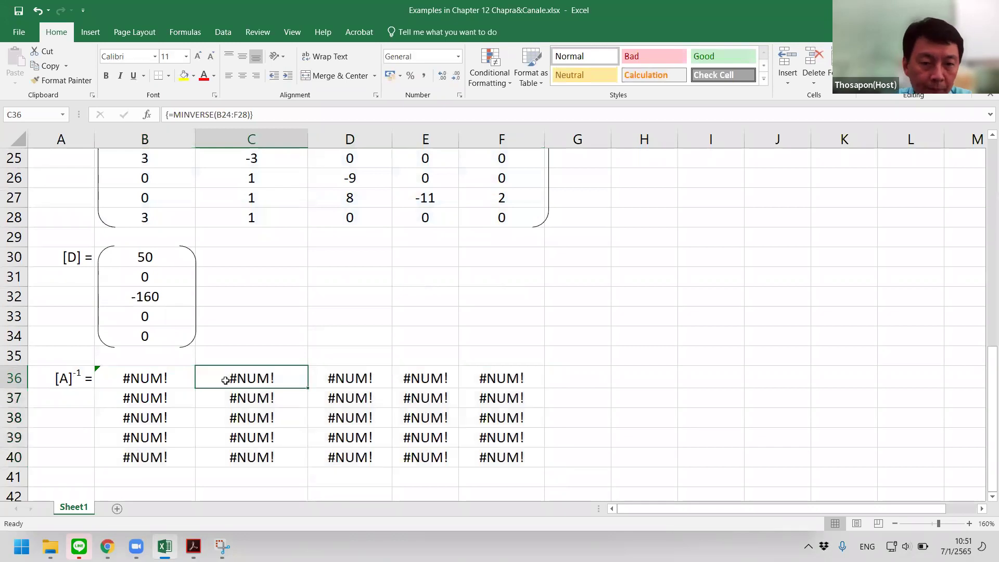
Examine the MINVERSE output range B36:F40 against the entries of matrices [A] and [D] above it
left_click_drag(148, 377, 498, 455)
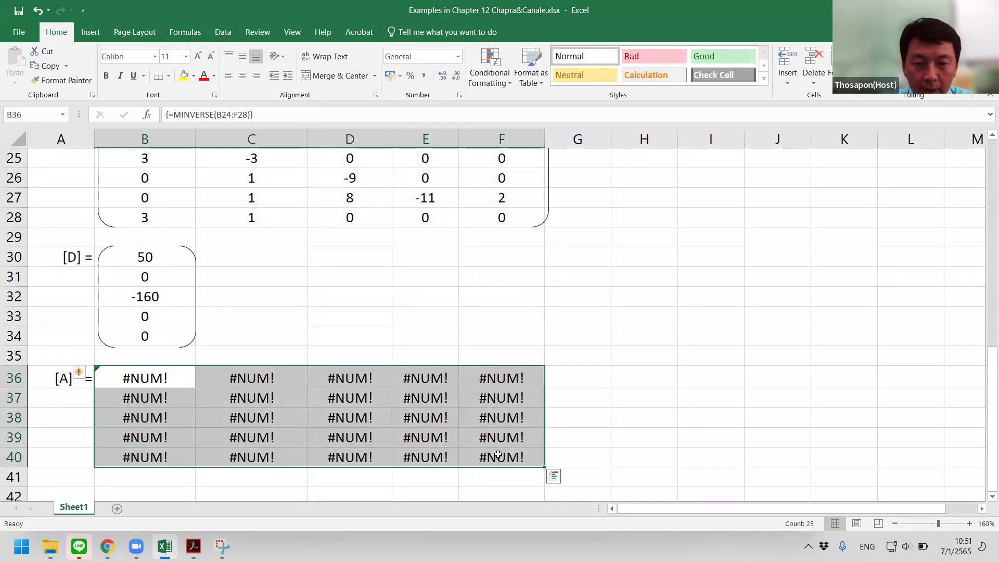
scroll(434, 374, "up", 1)
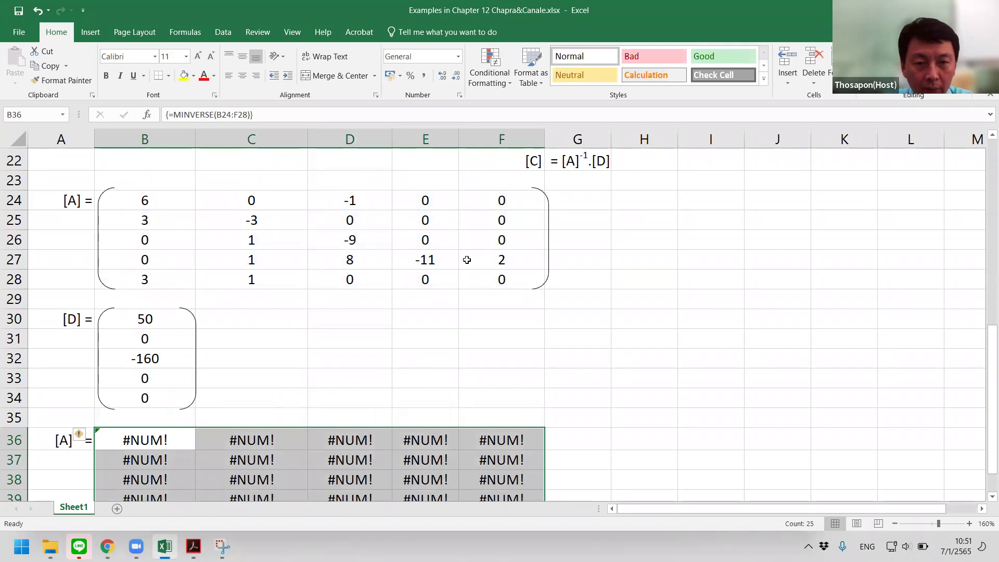
scroll(495, 312, "down", 1)
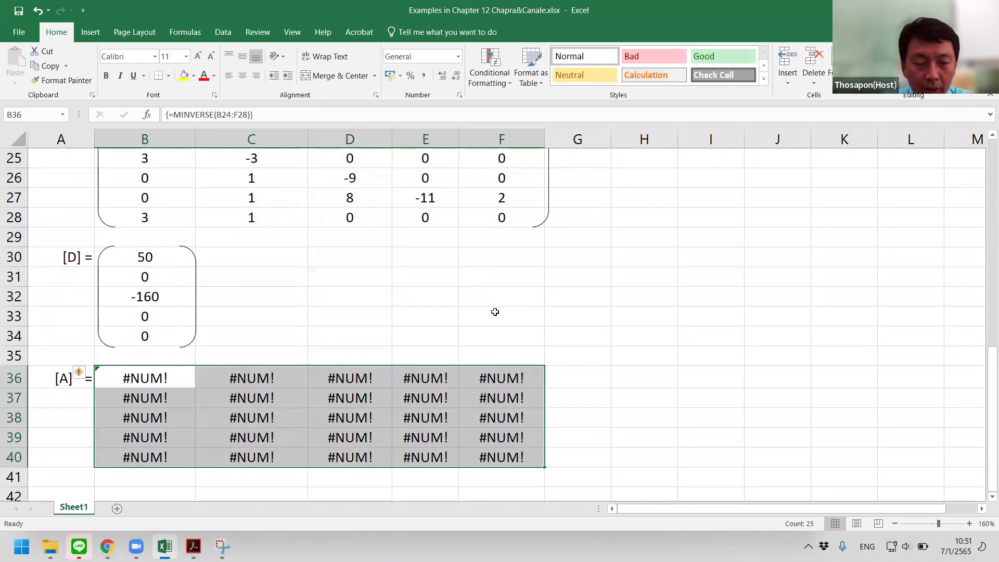
scroll(495, 311, "down", 1)
scroll(494, 312, "up", 2)
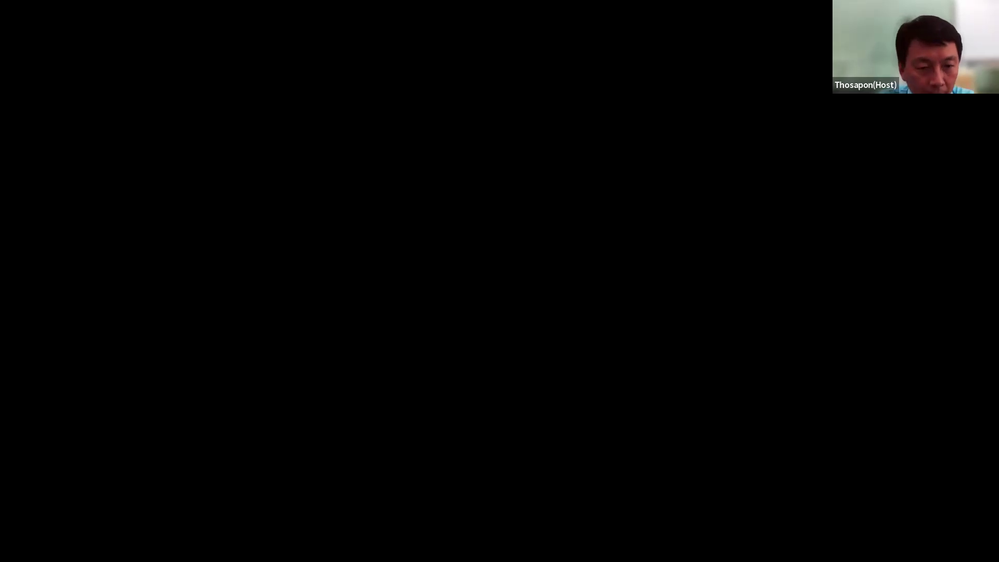
scroll(305, 345, "up", 2)
scroll(306, 345, "down", 1)
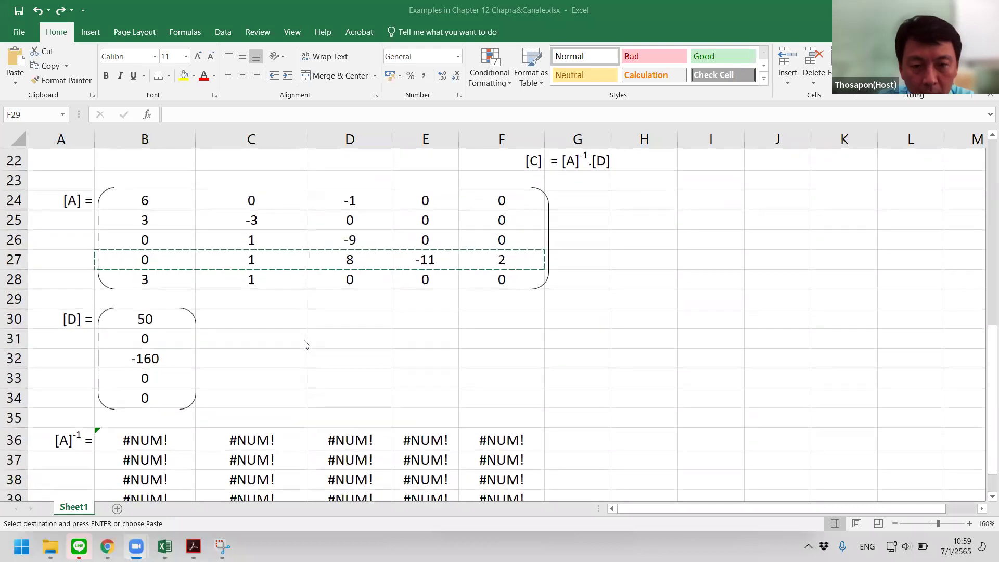
scroll(306, 345, "down", 1)
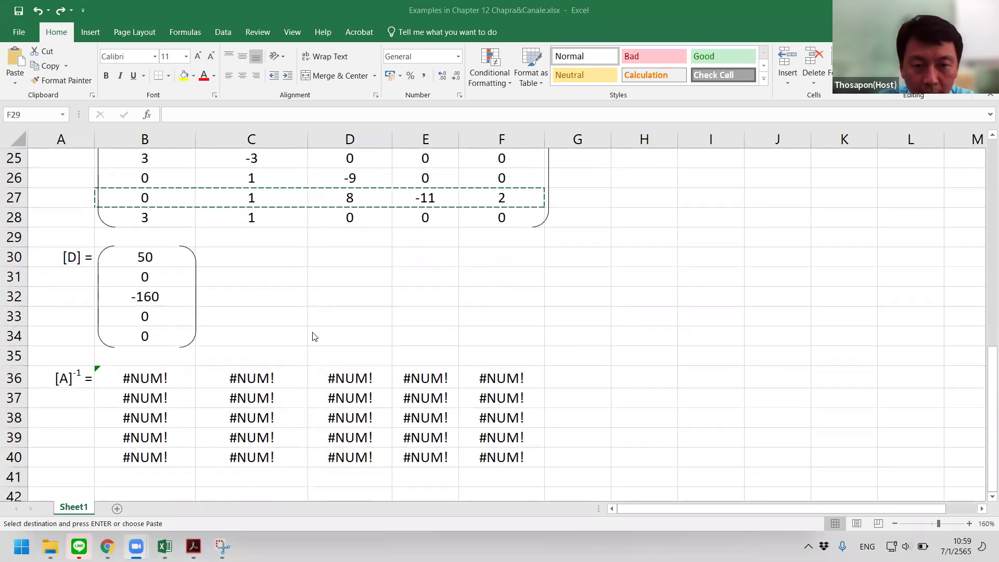
scroll(315, 336, "up", 1)
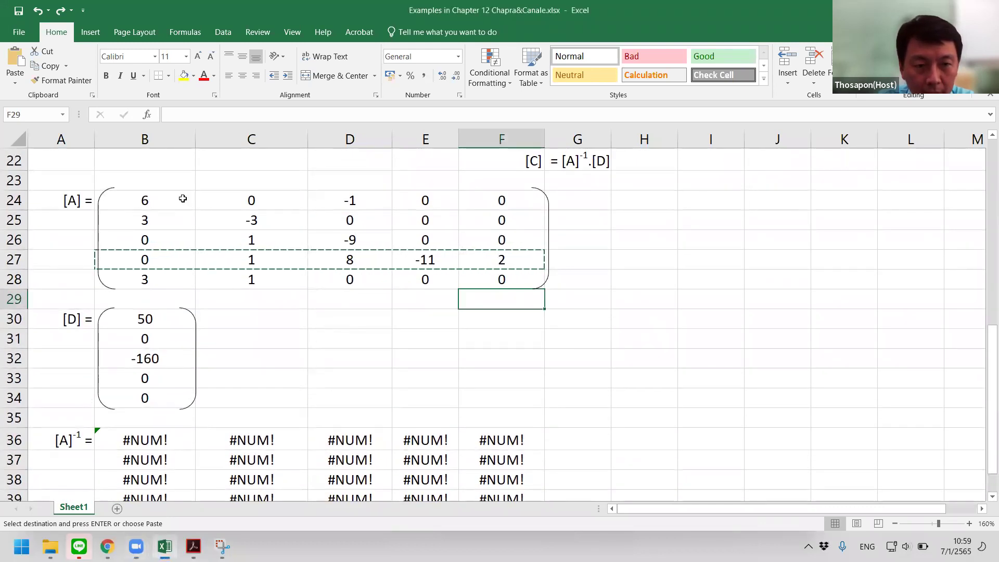
Fill the five main-diagonal cells of matrix [A], from B24 to F28, with yellow
left_click(182, 199)
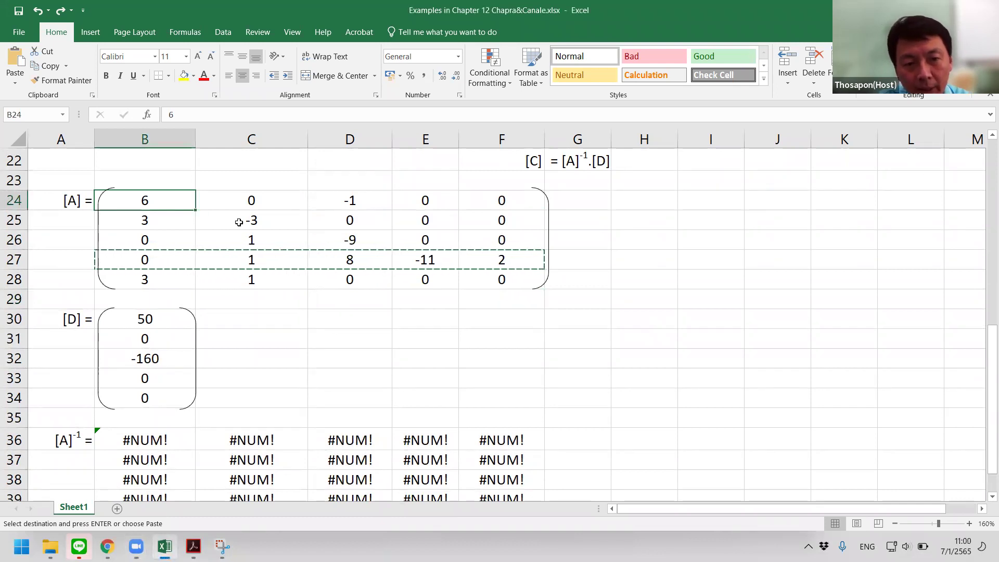
left_click(239, 223, "ctrl")
left_click(345, 240, "ctrl")
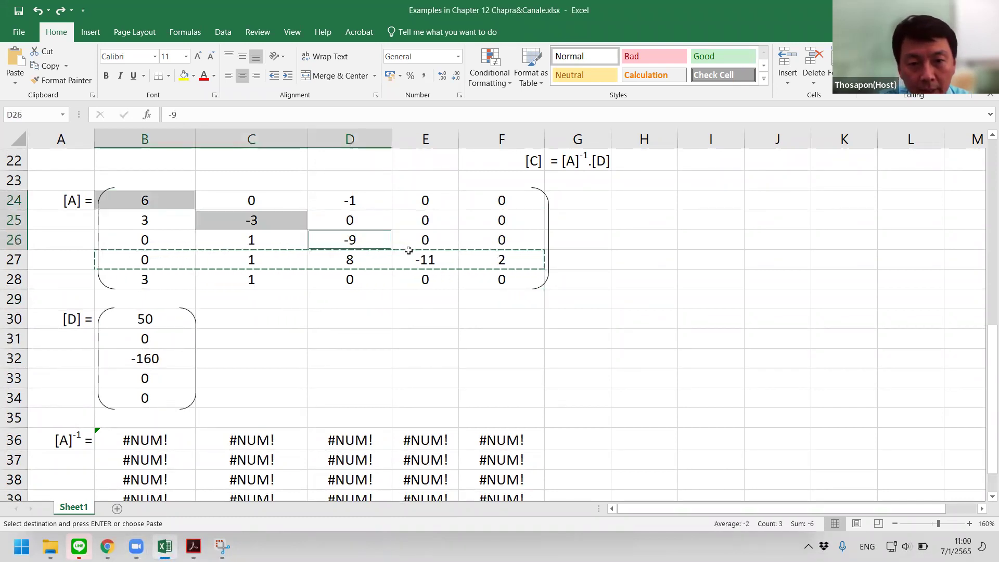
left_click(405, 252, "ctrl")
left_click(500, 275, "ctrl")
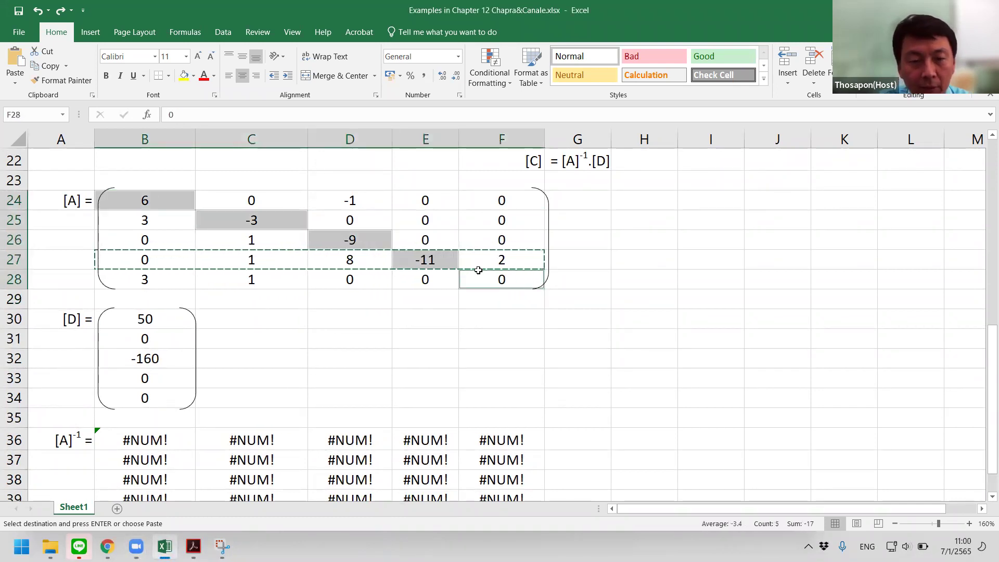
left_click(184, 76)
left_click(377, 321)
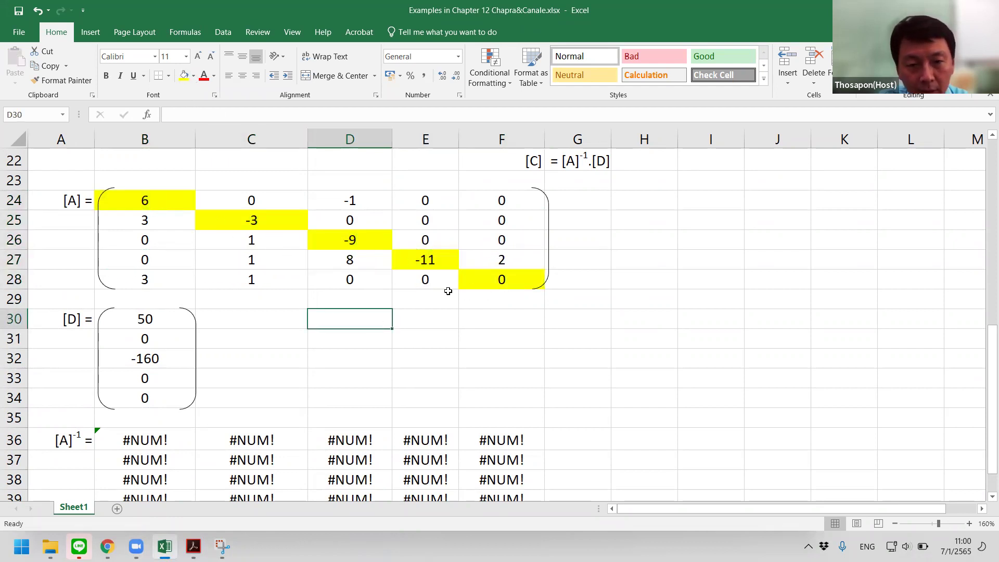
left_click(522, 351)
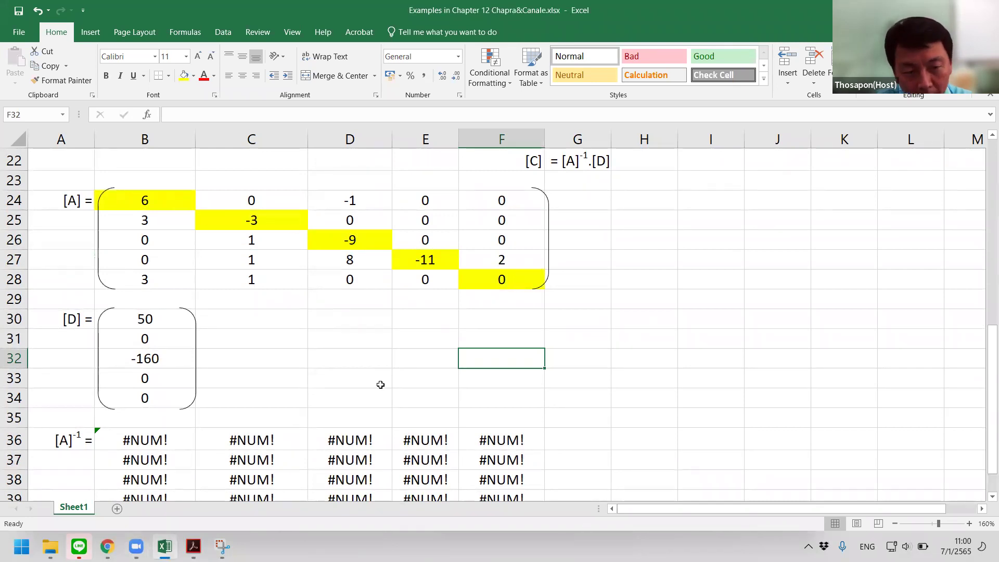
Copy the bracket shape of matrix [A] down so that it encloses the inverse matrix in B36:F40
scroll(380, 385, "down", 1)
scroll(187, 355, "down", 1)
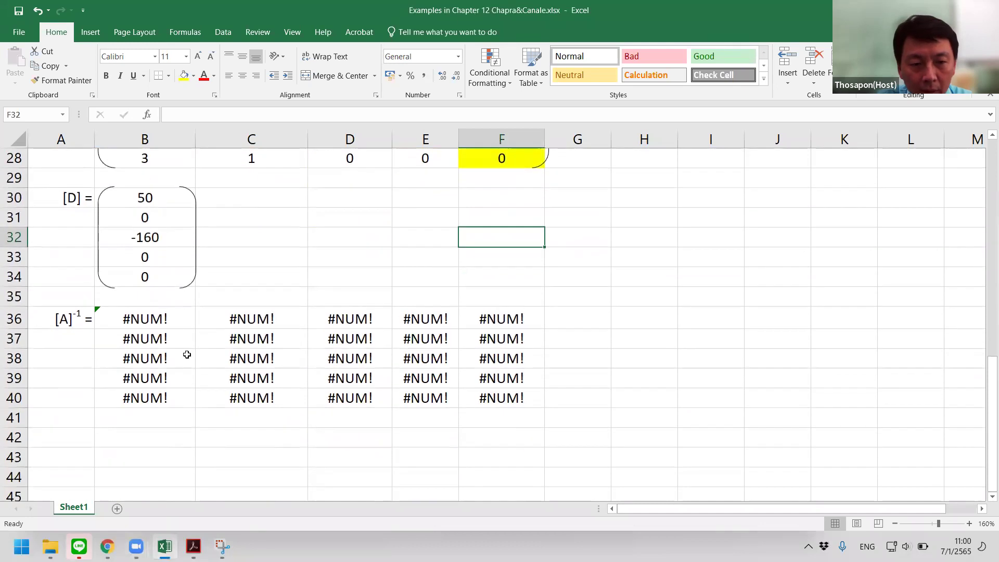
left_click_drag(169, 317, 484, 398)
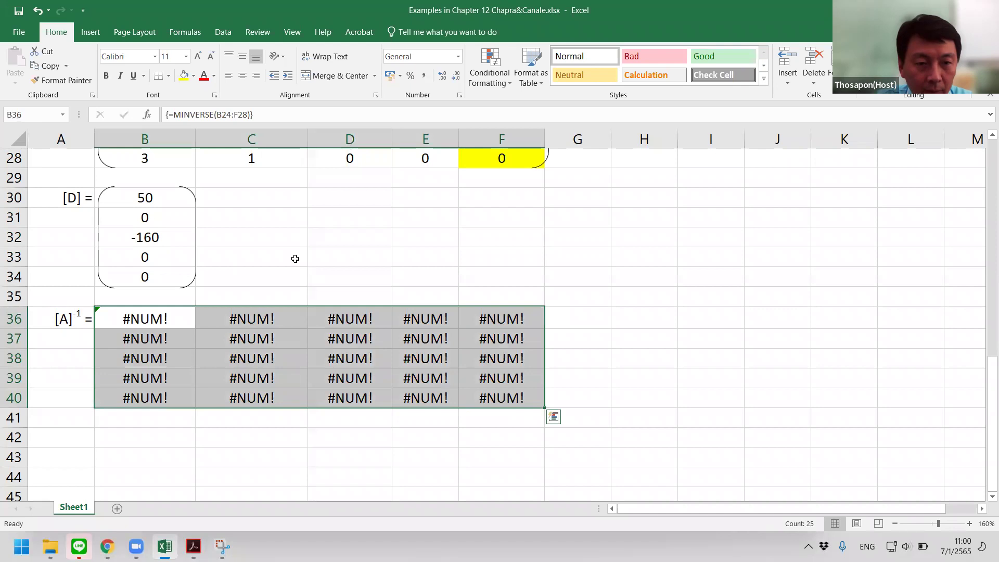
left_click(295, 259)
scroll(549, 220, "up", 1)
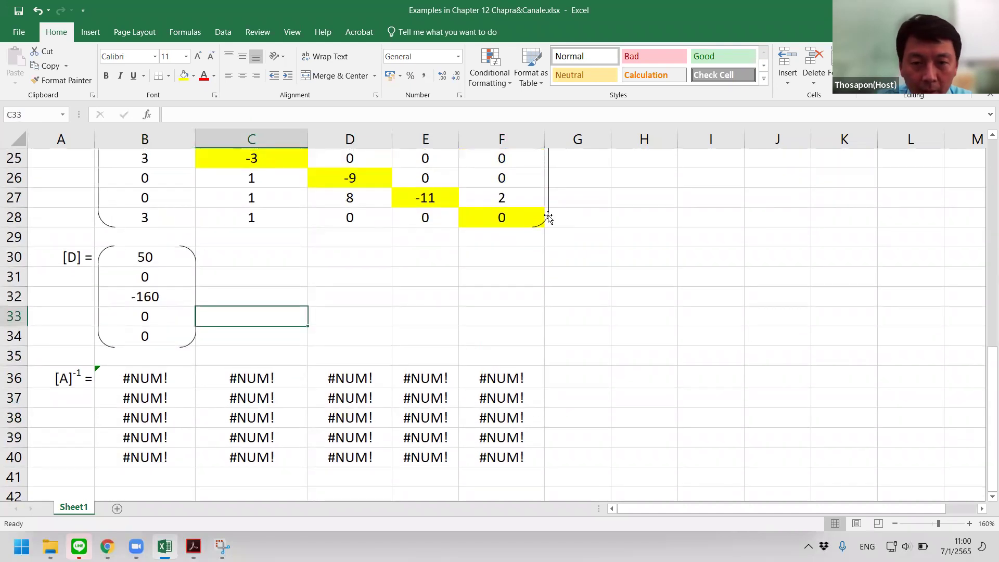
left_click(549, 218)
left_click_drag(549, 216, 543, 455)
left_click(659, 312)
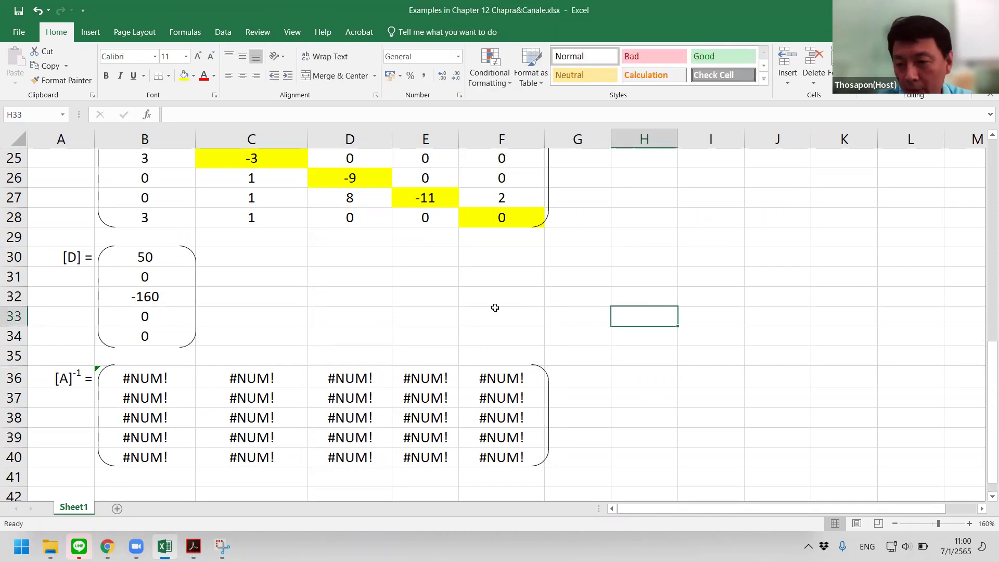
Check the reactor balance equations in rows 15 to 19 against the coefficients of matrix [A]
scroll(493, 308, "up", 8)
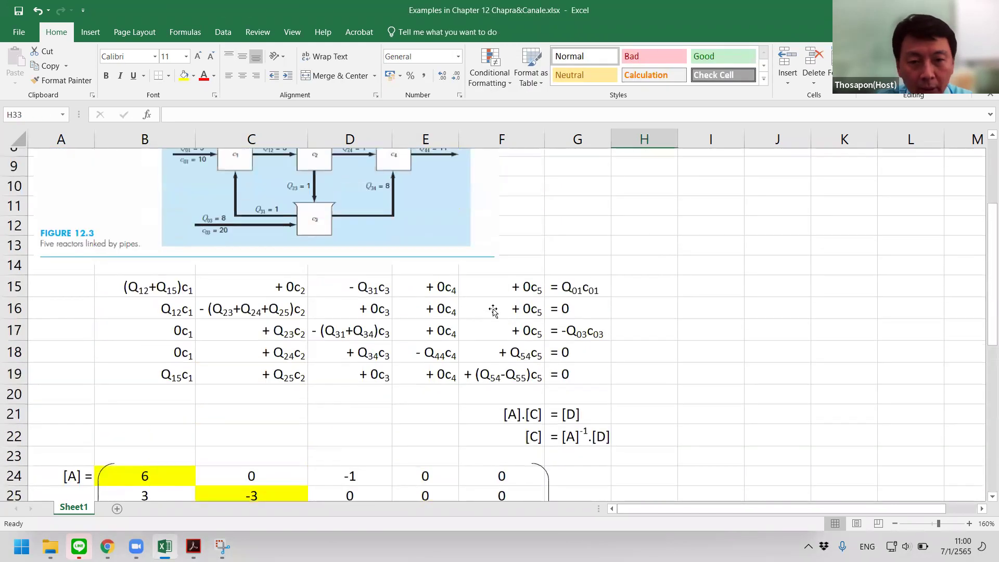